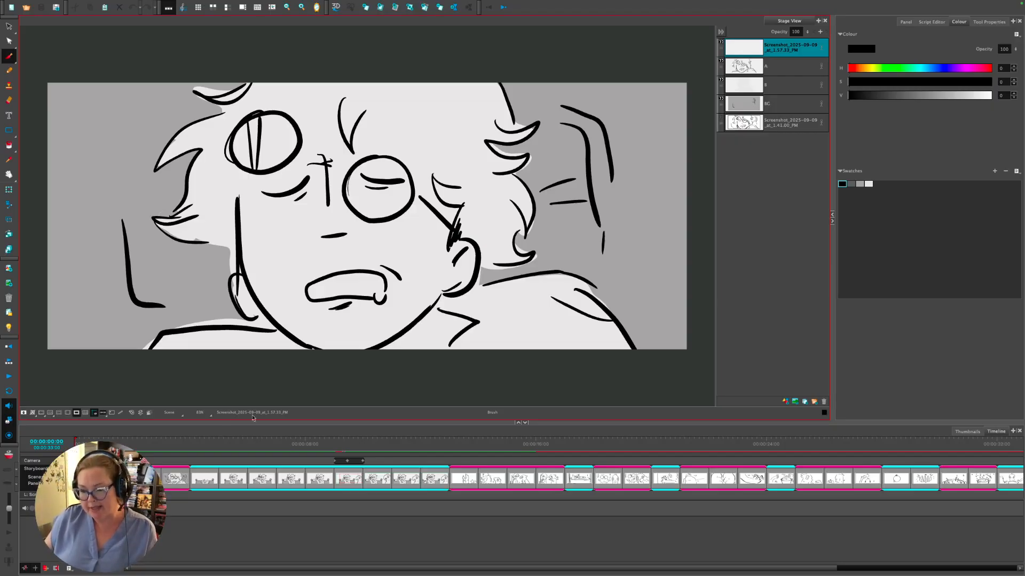
- Return to the sleepy-man panel, show the screenshot layer, hide layers A and B, and unlock B
click(122, 442)
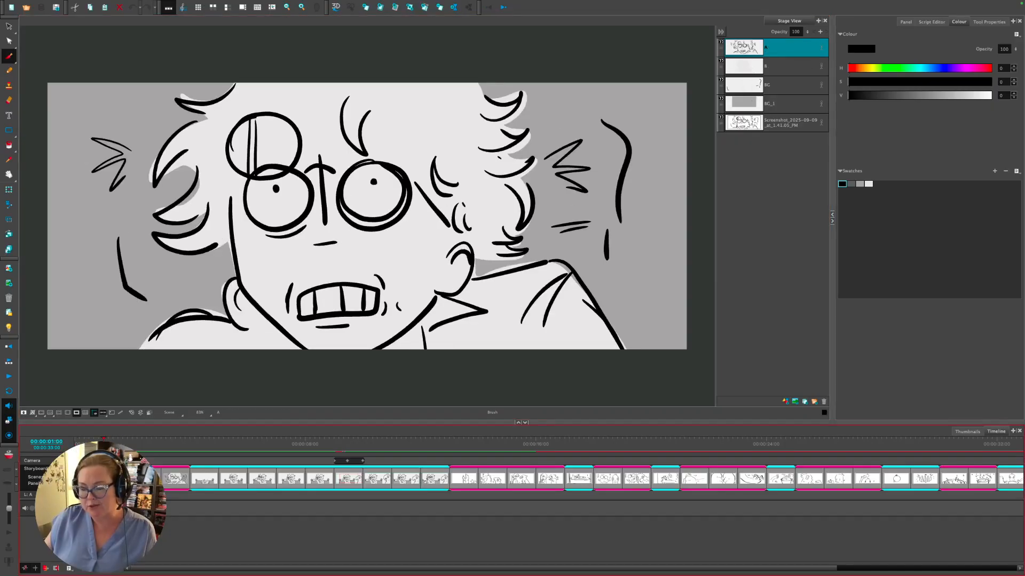
drag(104, 441, 94, 441)
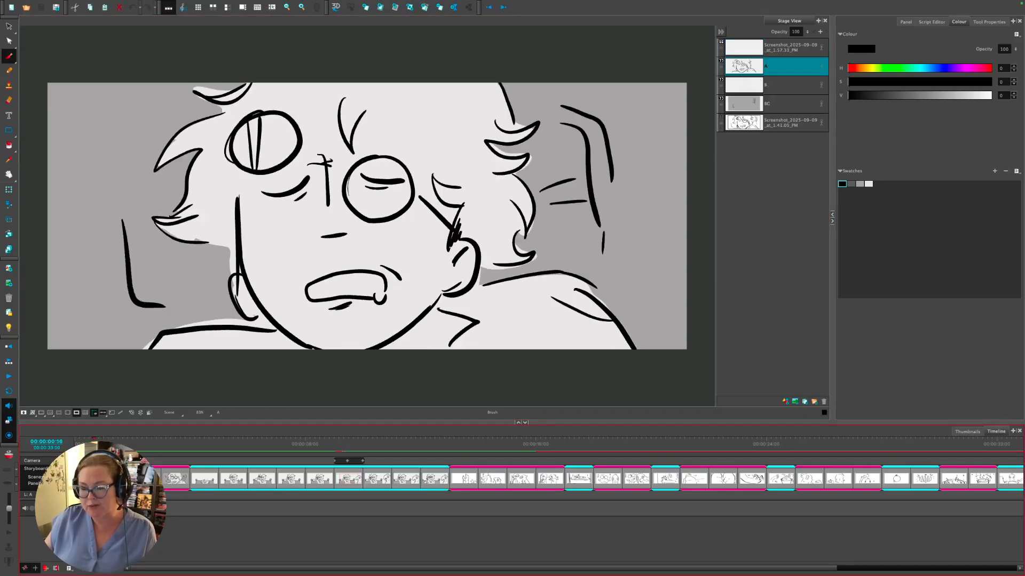
click(721, 118)
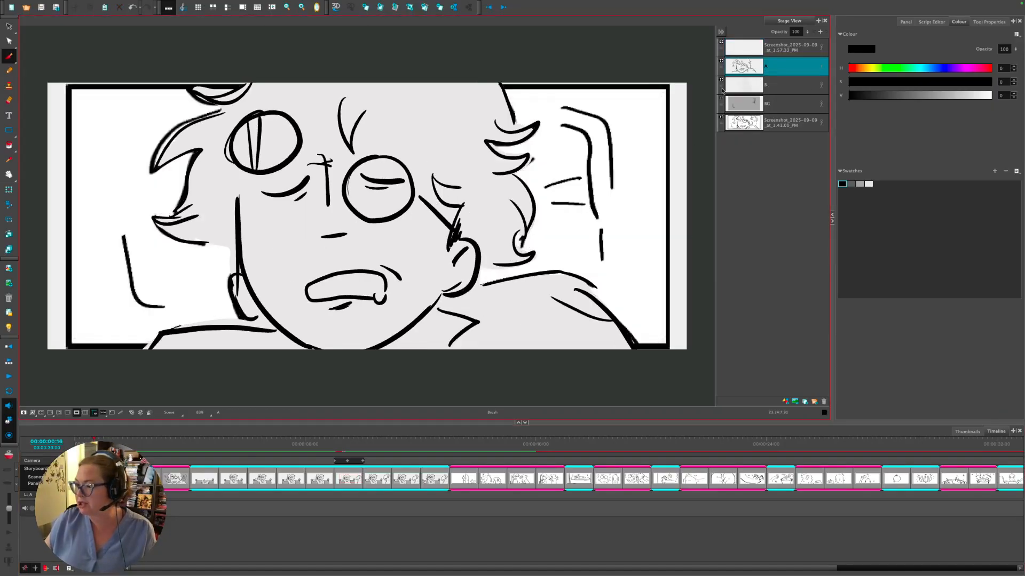
click(721, 53)
click(721, 60)
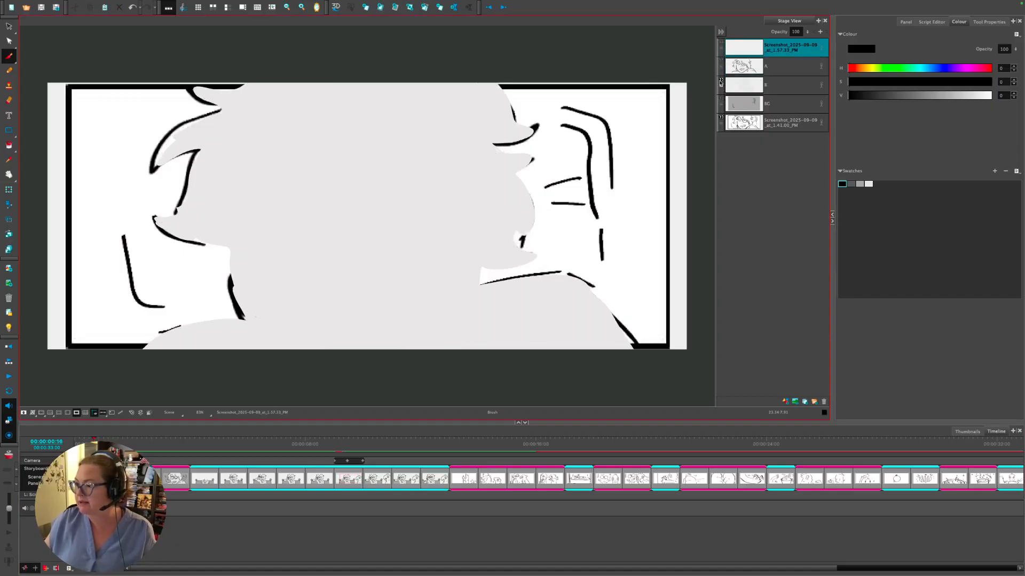
click(721, 79)
click(721, 85)
click(730, 120)
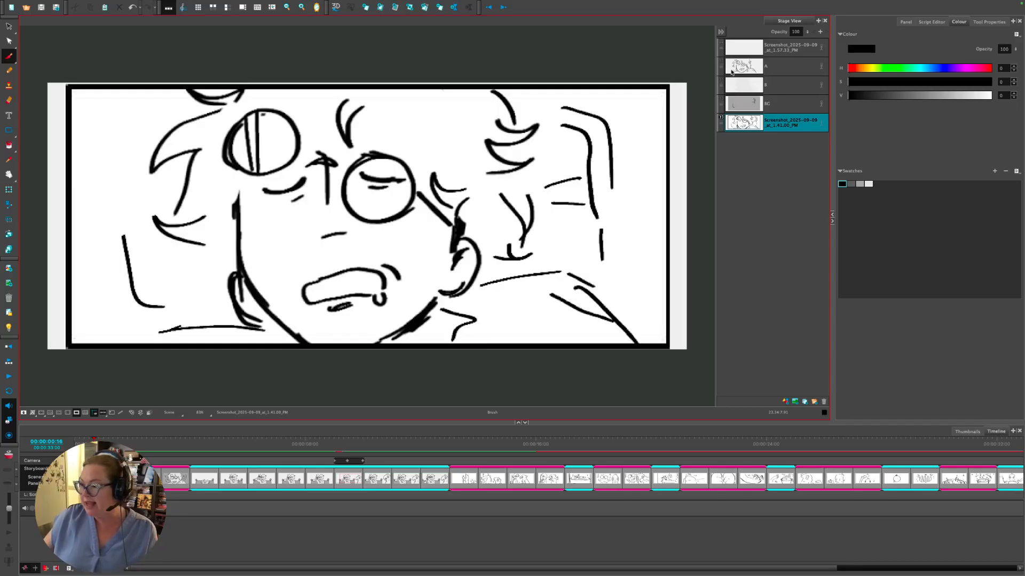
- Compare the sketch with the screenshot under Light Table, toggling layers A, B, BG and the screenshot
click(9, 329)
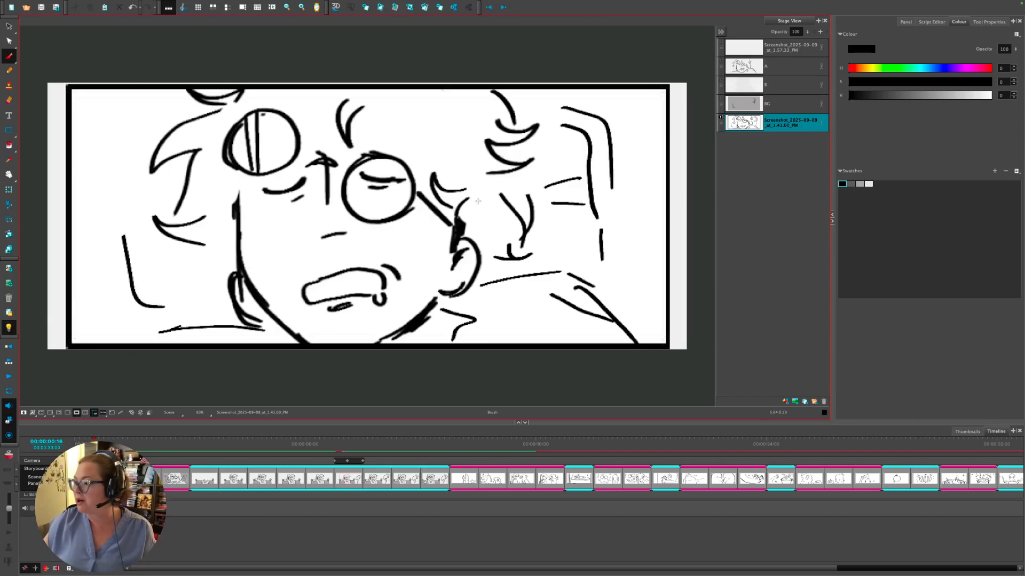
click(722, 62)
click(721, 119)
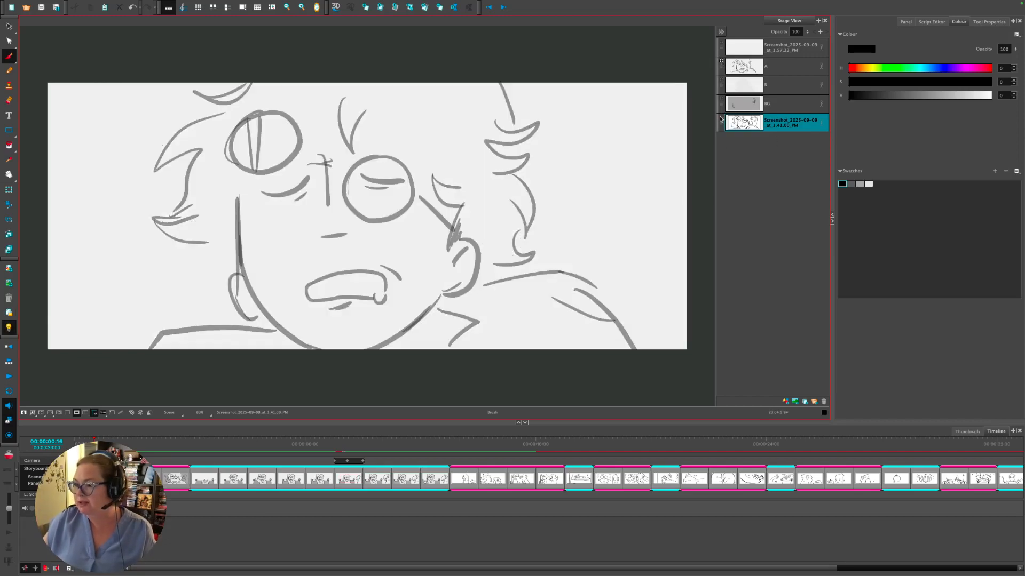
click(721, 119)
click(720, 119)
click(720, 118)
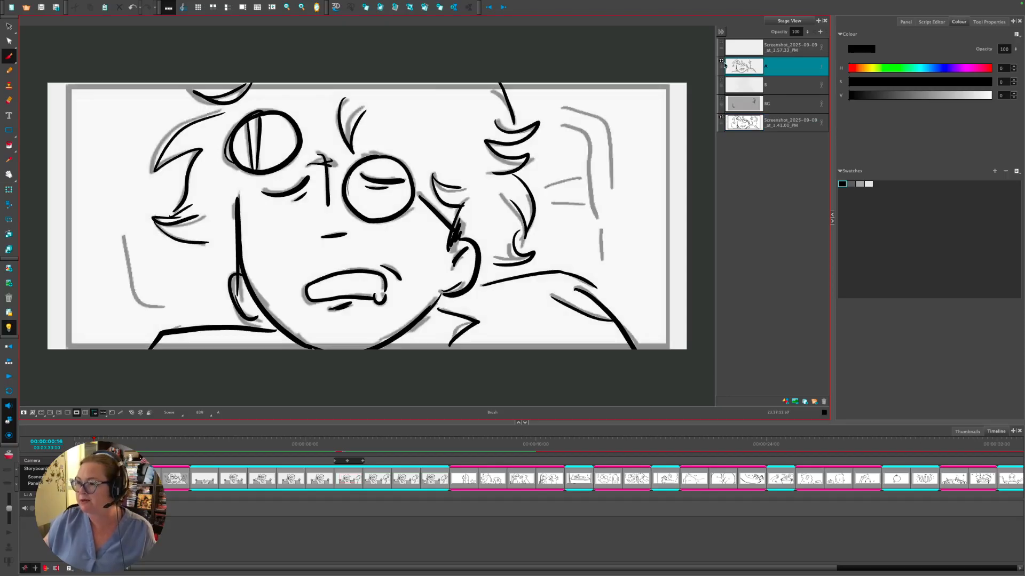
click(721, 99)
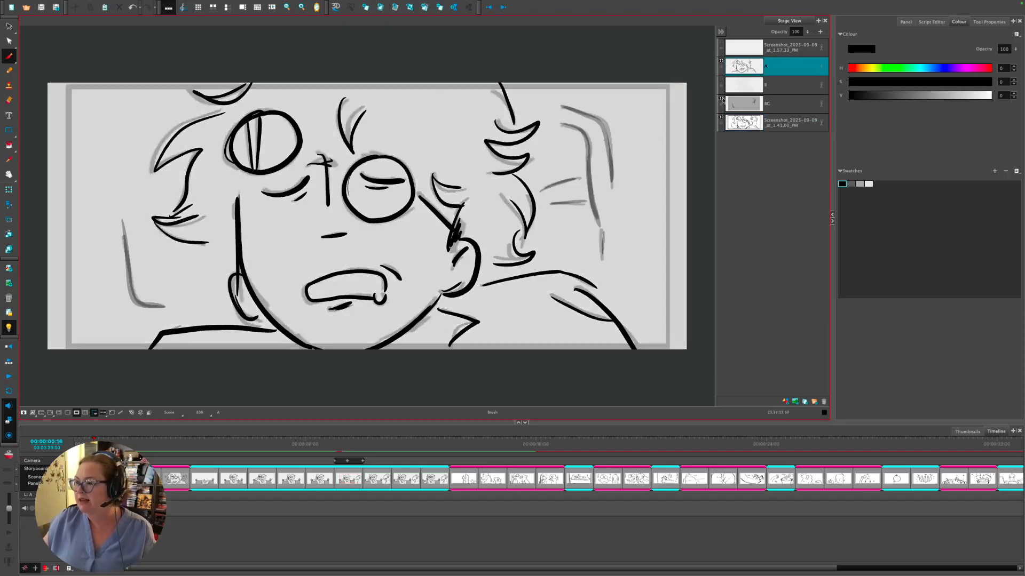
click(721, 63)
click(721, 81)
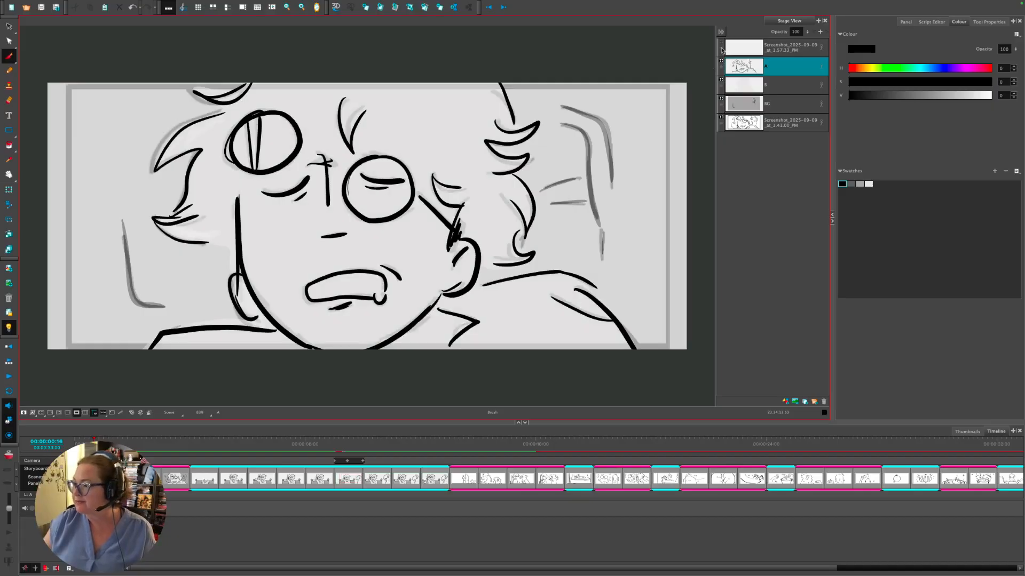
click(745, 121)
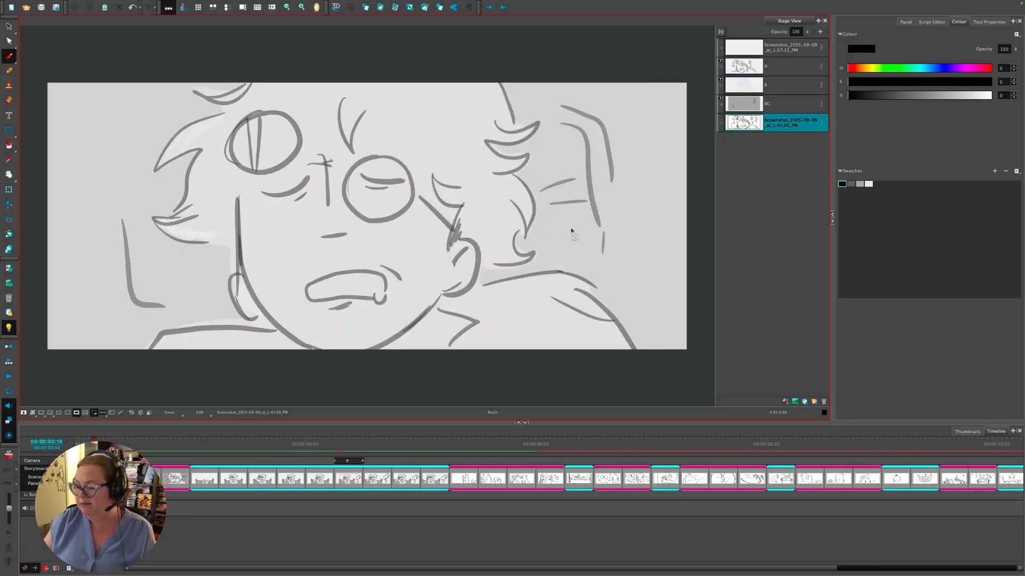
click(6, 330)
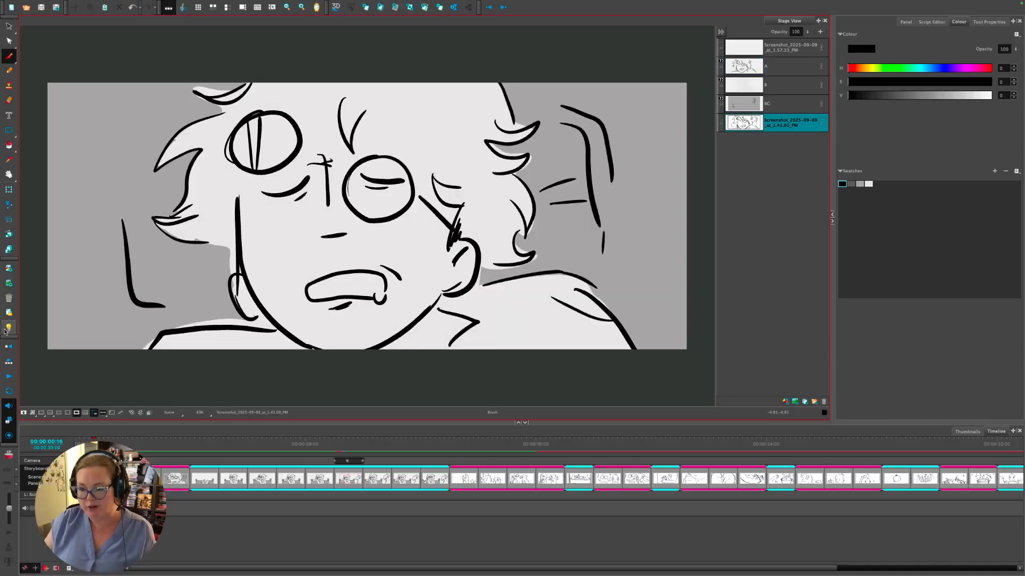
- Step forward past the surprised-man panel and the couch scene to the sweating-man panel
click(80, 523)
key(Right)
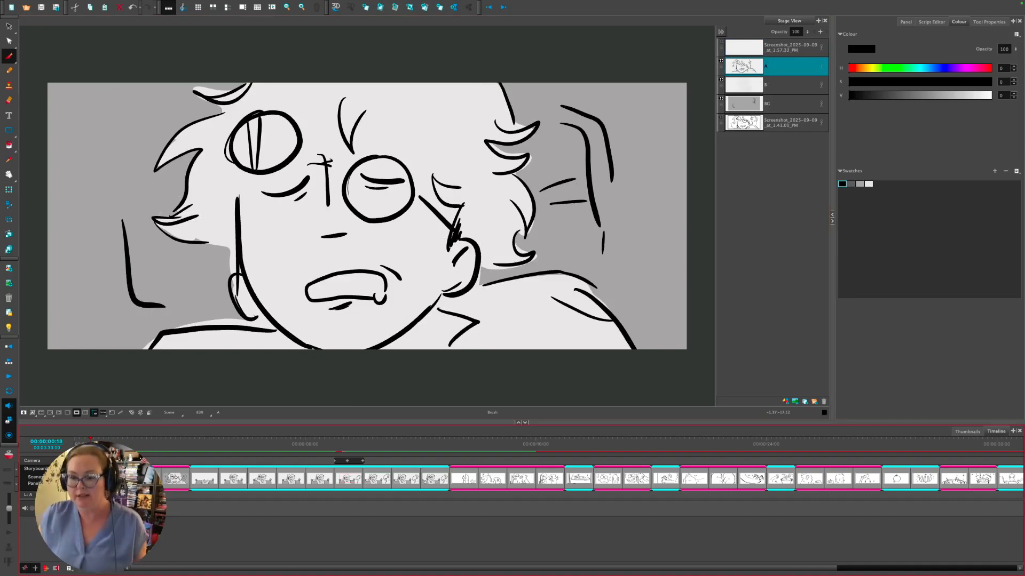
drag(91, 440, 147, 441)
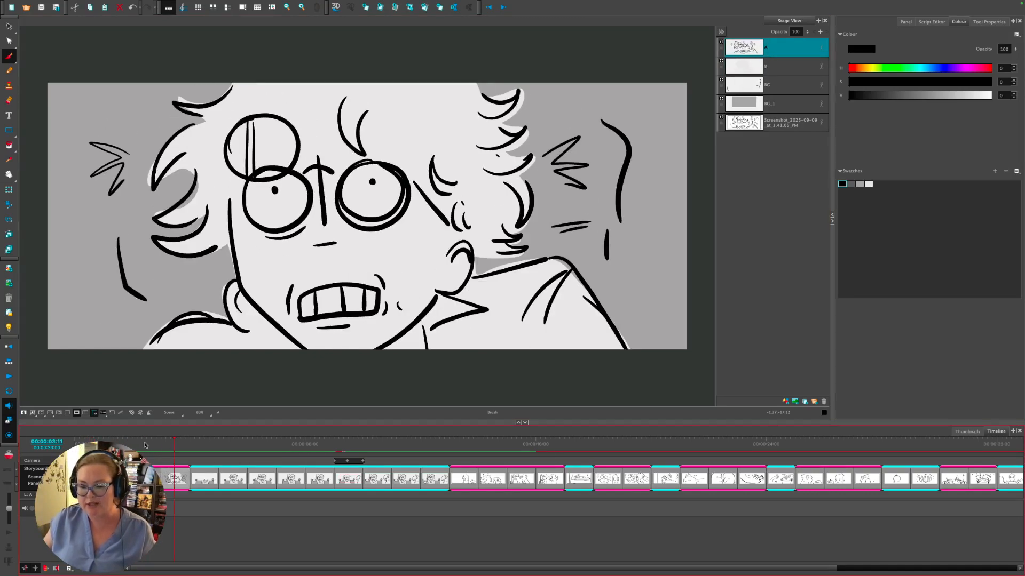
click(173, 446)
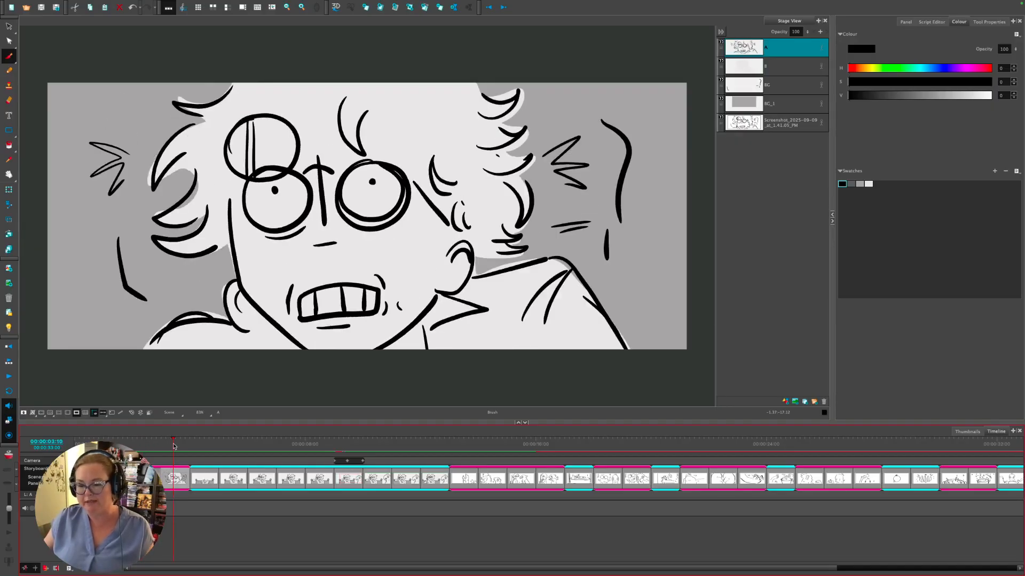
click(205, 444)
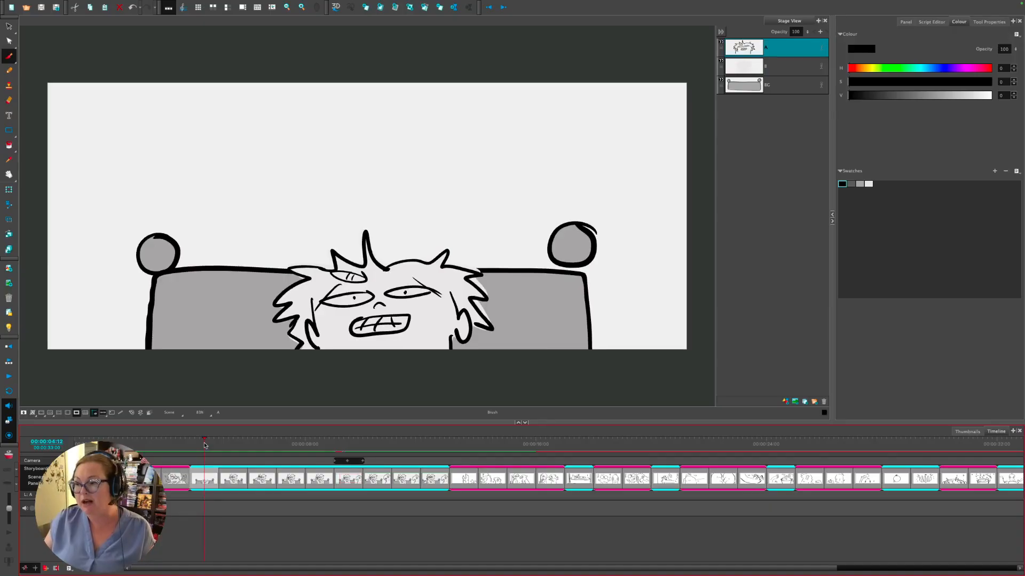
click(234, 446)
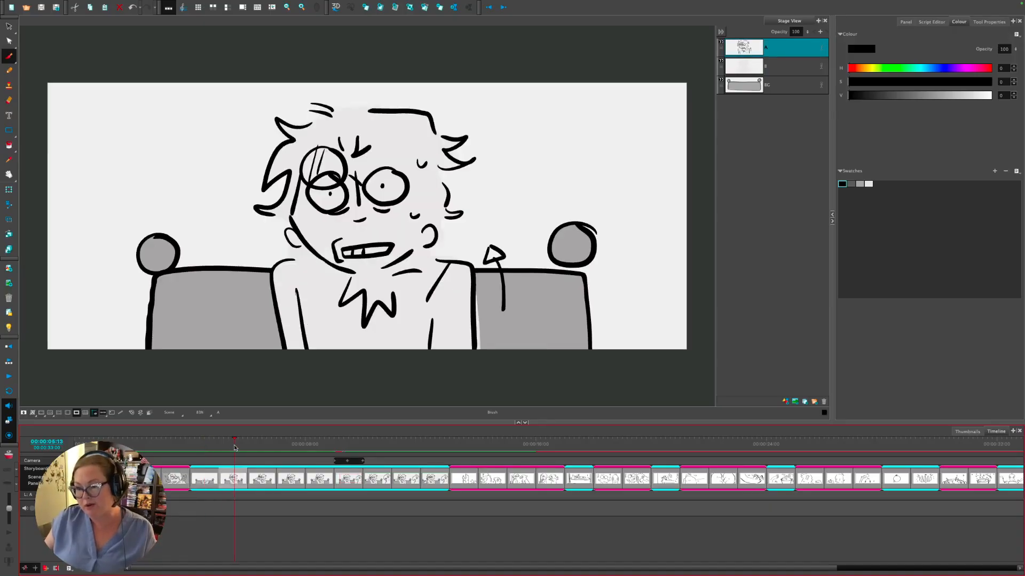
- Flip between the couch, sweating-man and raised-arm panels, then scrub forward to the raised arm
click(222, 447)
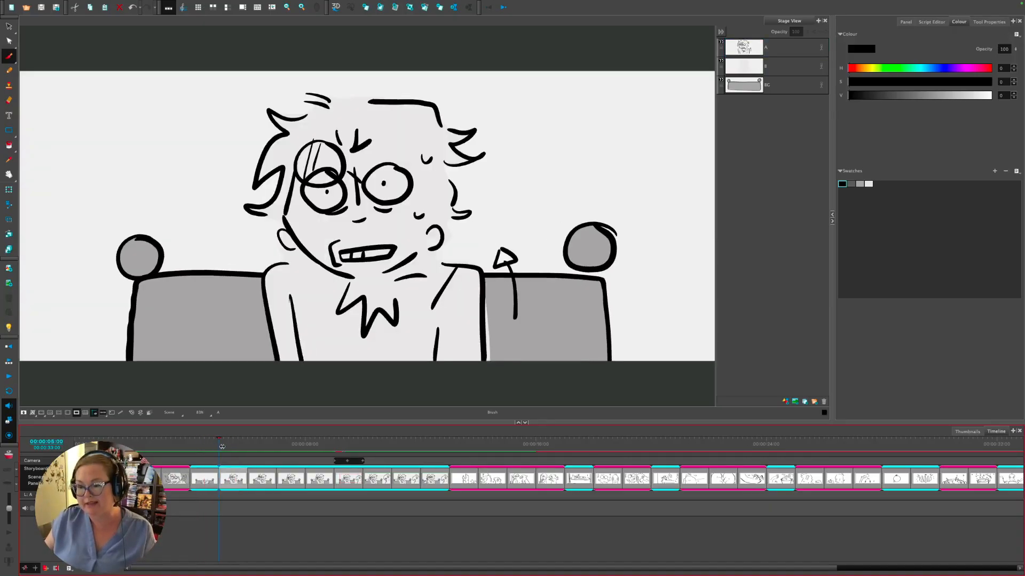
click(207, 446)
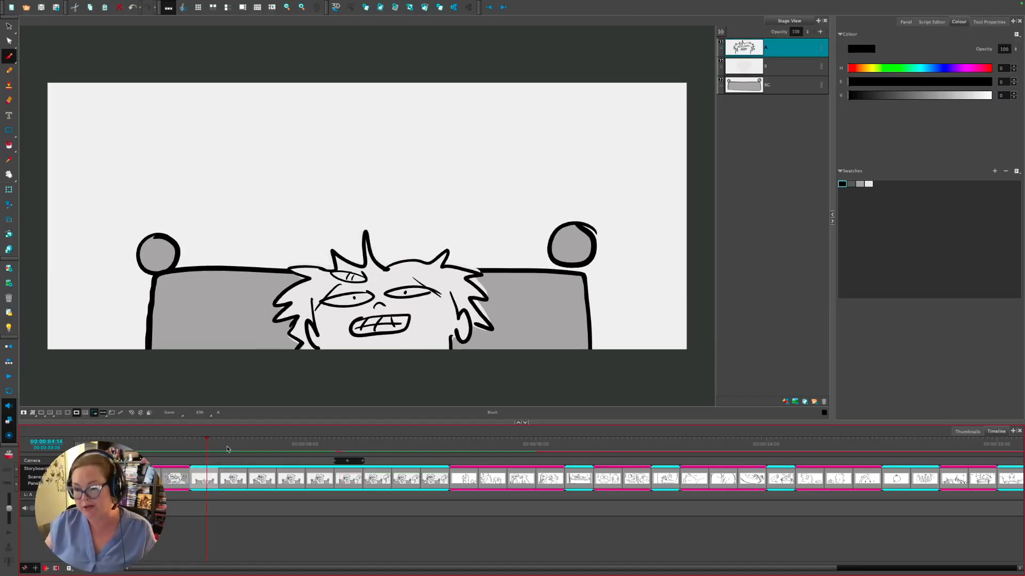
click(230, 443)
click(262, 444)
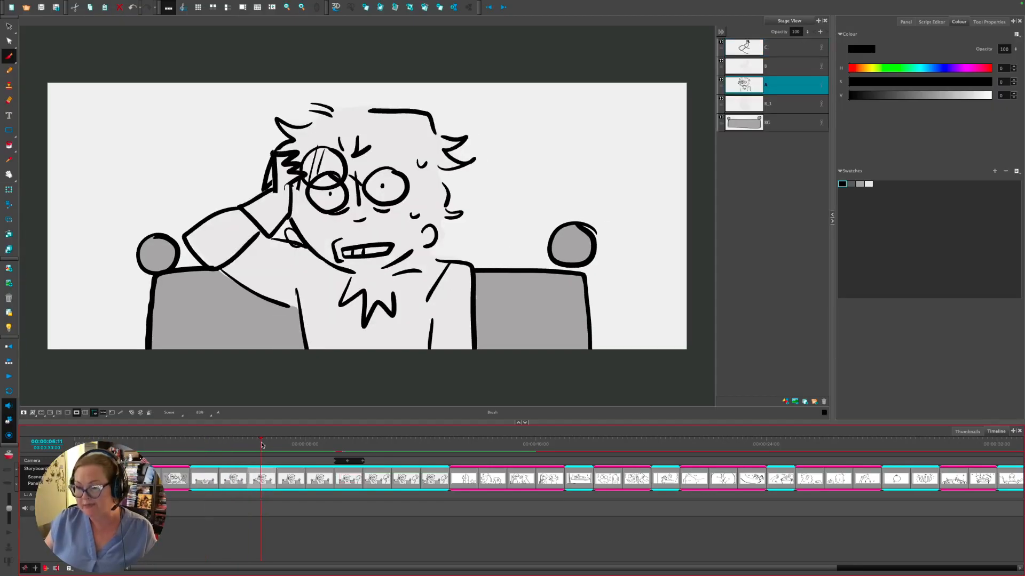
click(232, 444)
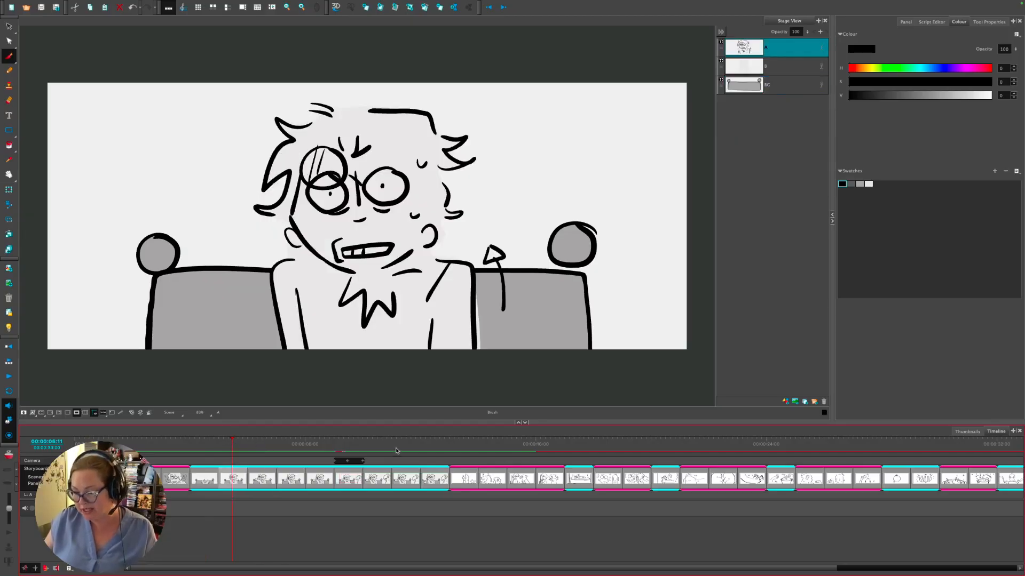
click(346, 444)
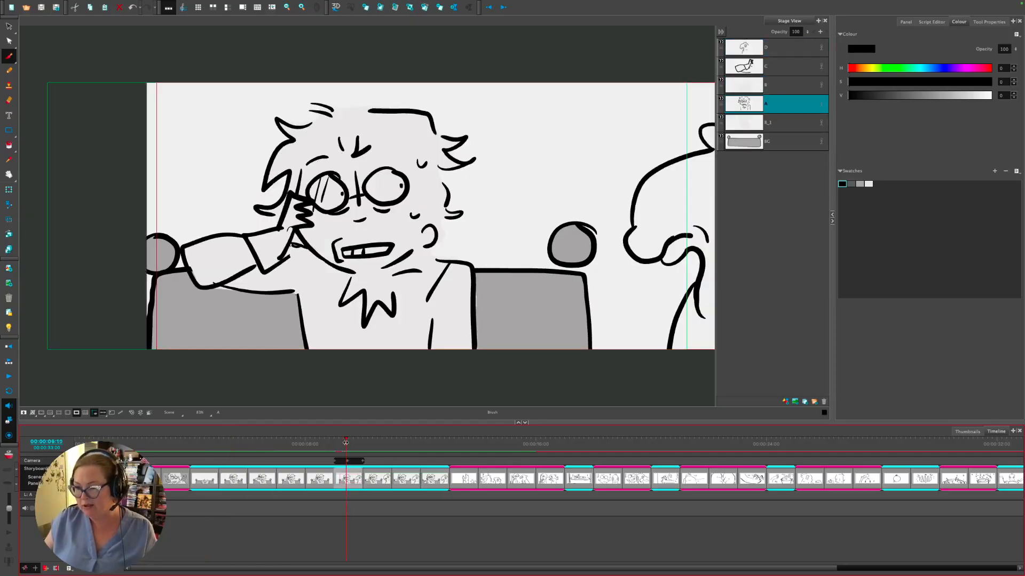
click(238, 443)
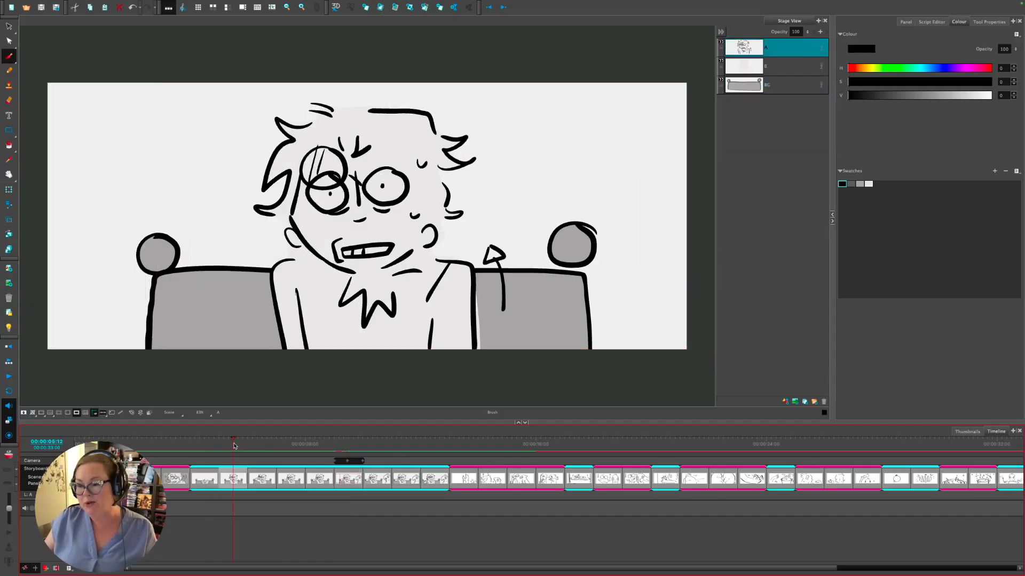
drag(238, 443, 417, 446)
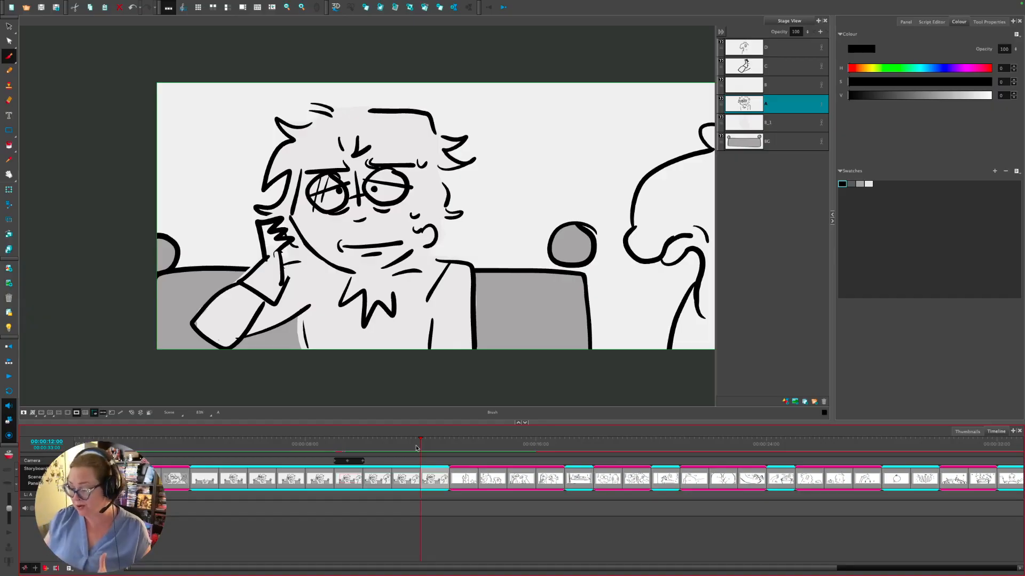
- Jump the playhead to the pole-sketch panel at 00:00:13:12
click(463, 446)
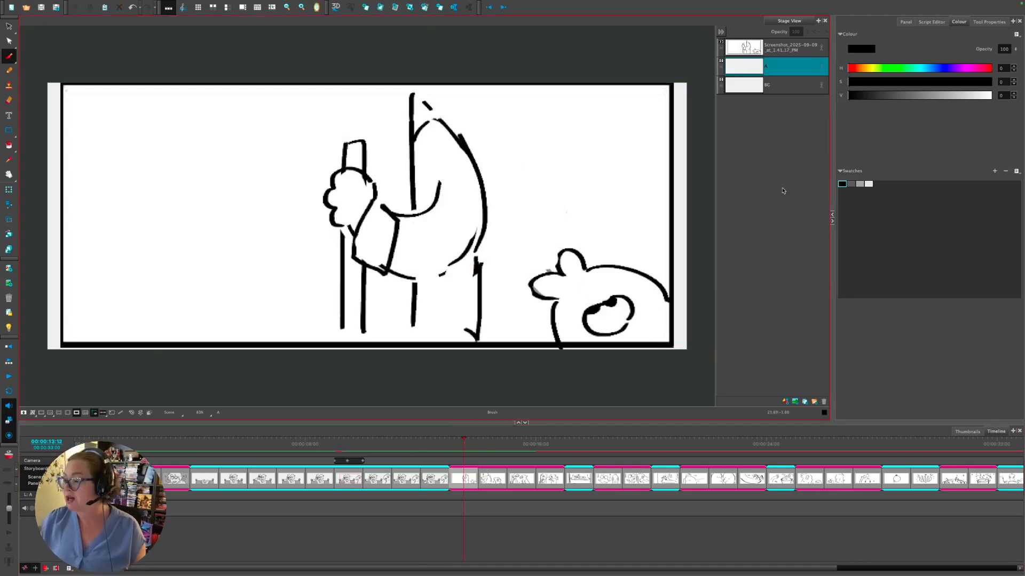
- Move the Screenshot layer below BG, make BG current, and scrub on to the following panel
click(744, 56)
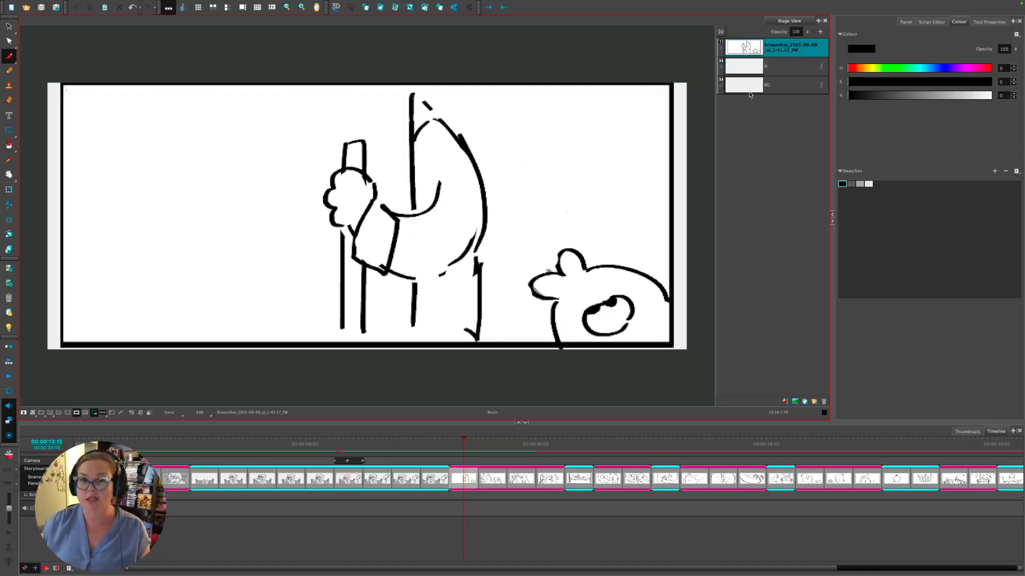
mouse_move(750, 95)
mouse_down()
mouse_move(744, 83)
mouse_move(742, 95)
mouse_up()
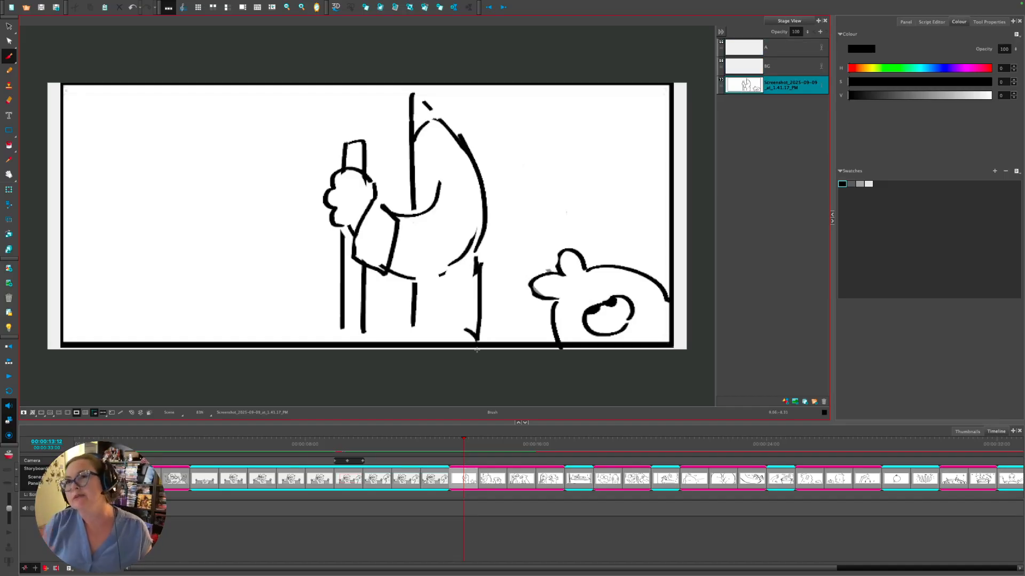
click(730, 63)
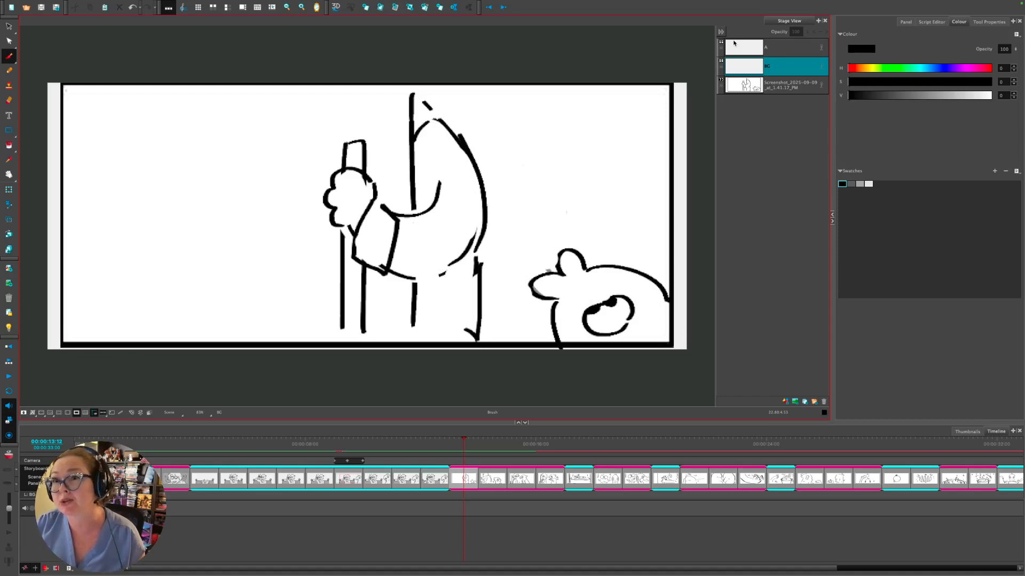
mouse_move(494, 446)
mouse_down()
mouse_move(458, 441)
mouse_move(528, 440)
mouse_move(458, 446)
mouse_move(523, 444)
mouse_move(469, 444)
mouse_up()
- Cycle the stage background between light and dark, leaving it light grey
scroll(445, 317, down, 2)
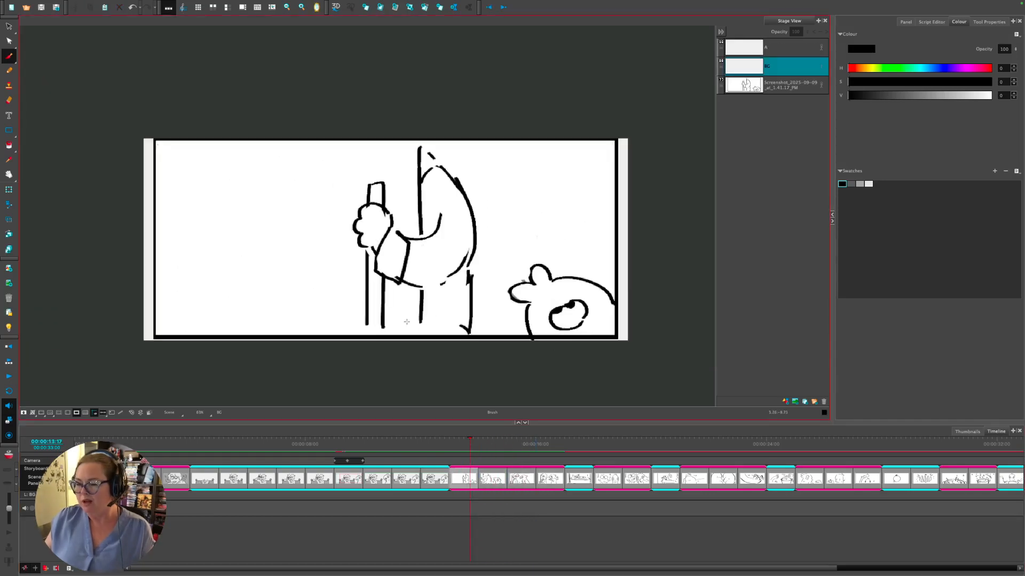
click(79, 415)
click(79, 414)
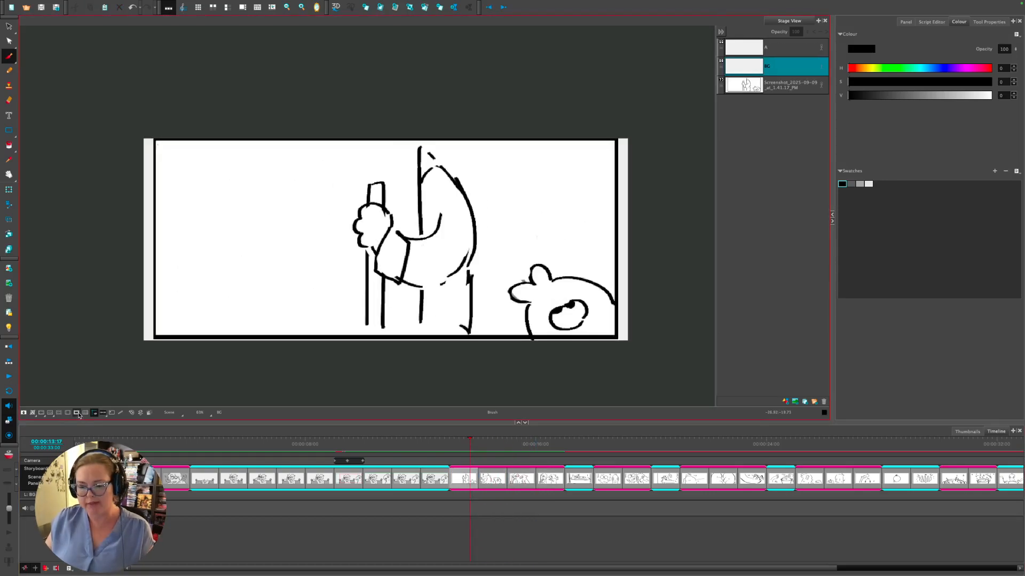
click(79, 414)
click(79, 415)
click(79, 414)
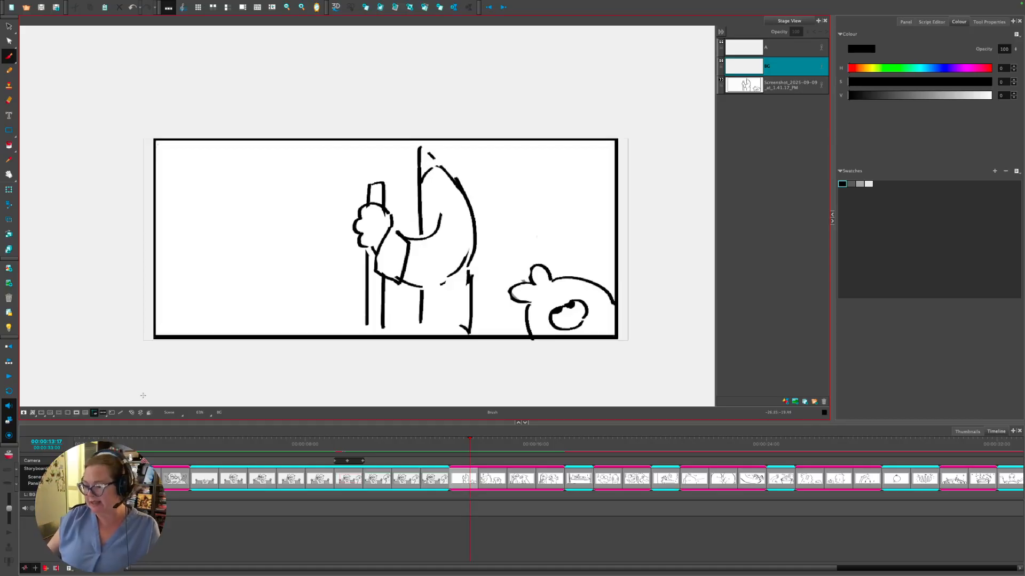
- Check the nervous character's camera move, then go to the man-at-pole panel with the larger monster
click(489, 480)
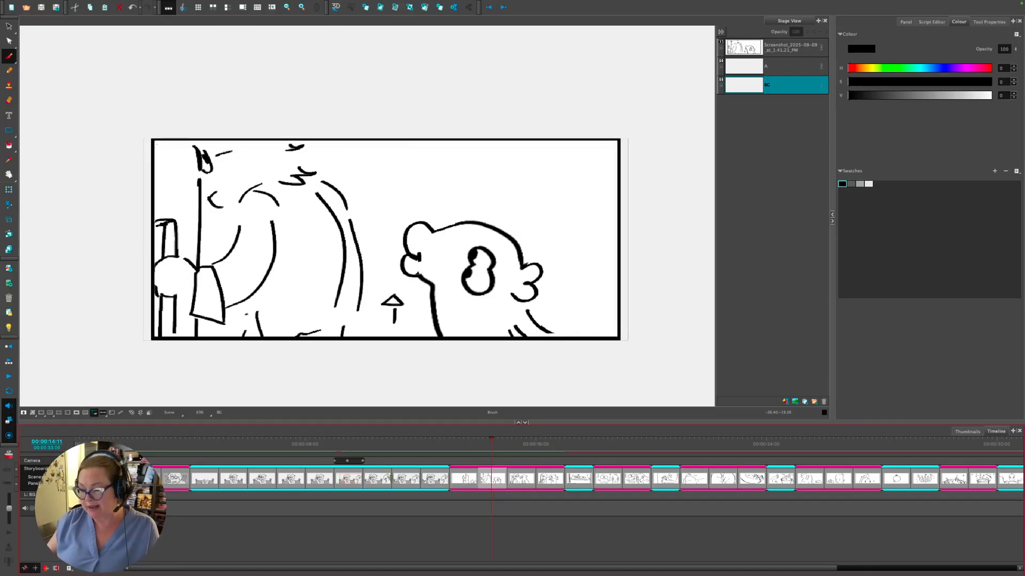
click(347, 479)
click(342, 439)
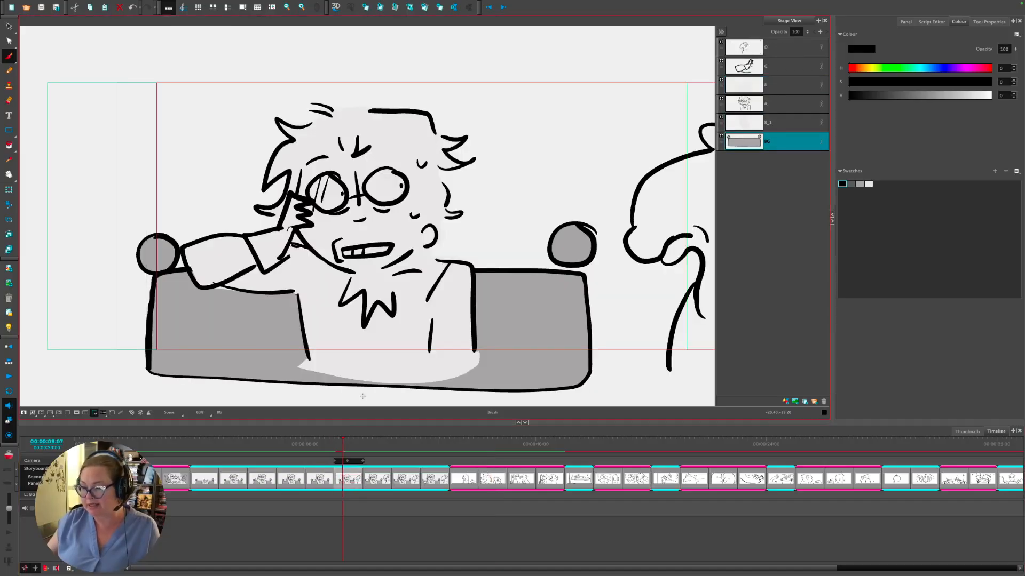
drag(332, 437, 363, 441)
click(467, 480)
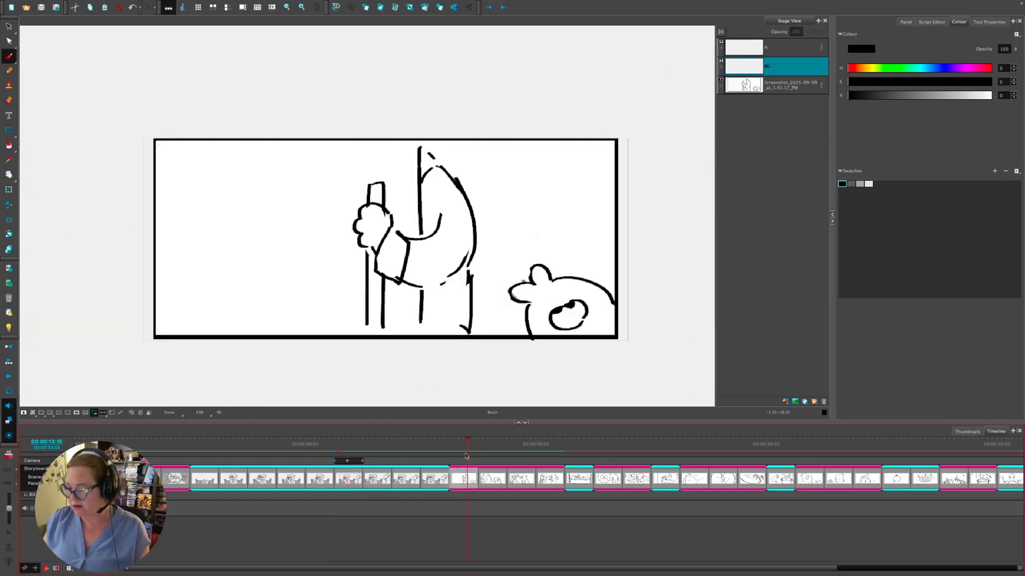
click(487, 479)
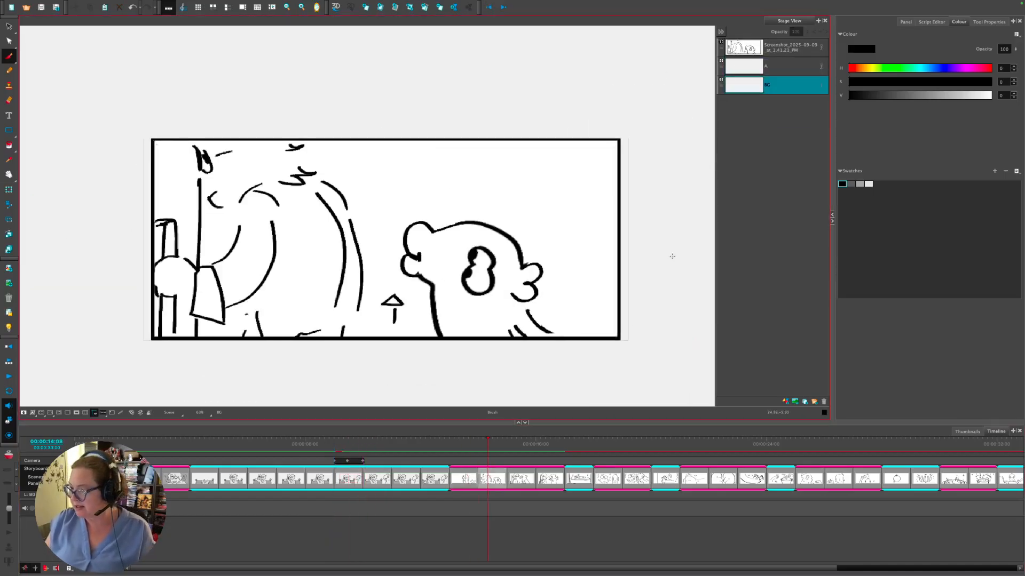
- Move the reference screenshot layer to the bottom, select BG and add a new layer above it
drag(734, 56, 741, 96)
click(790, 48)
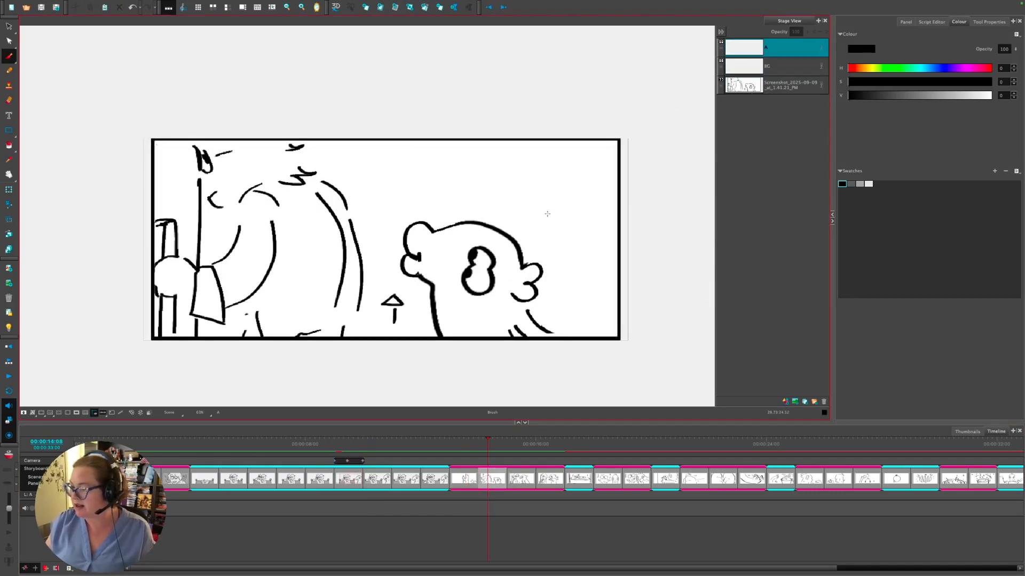
click(745, 70)
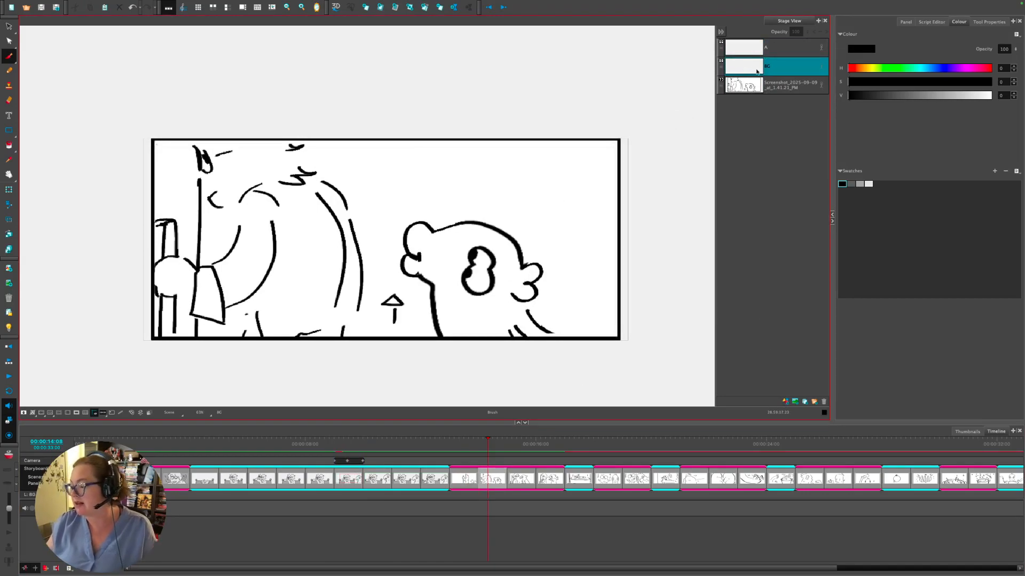
click(784, 401)
- Move the new layer below BG and rename it Monster
drag(740, 63, 749, 89)
double_click(766, 86)
text(Monster)
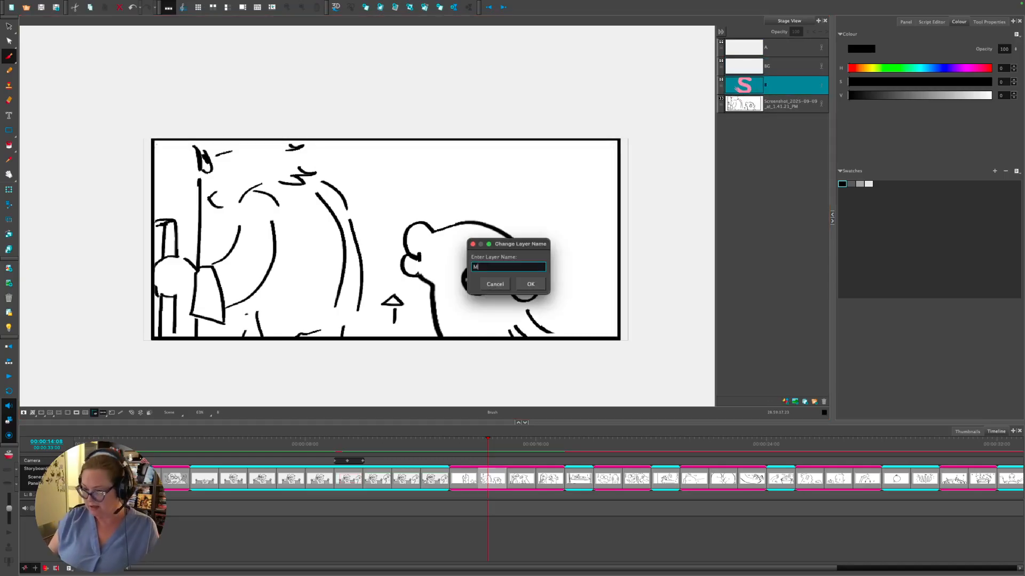
key(Return)
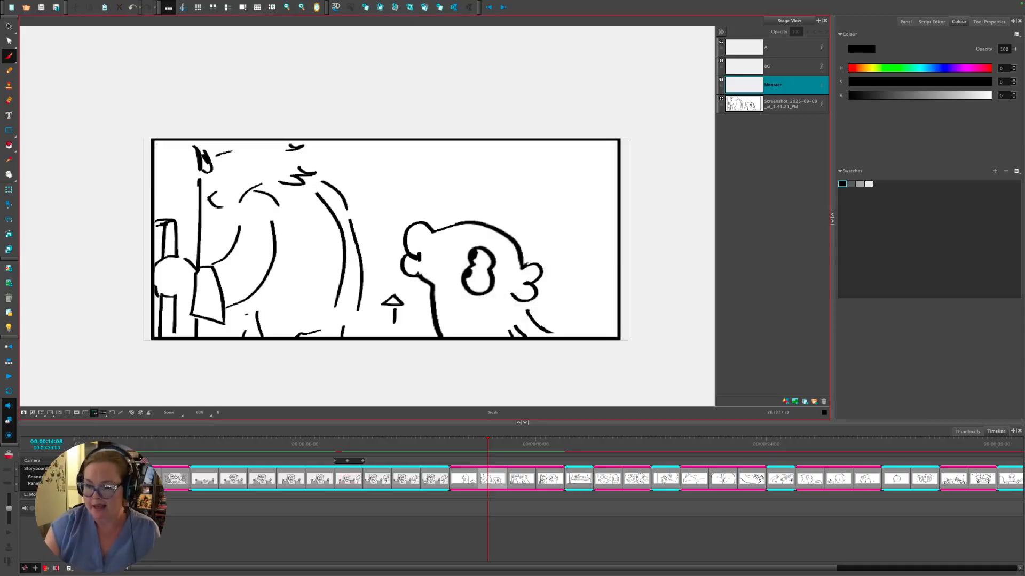
- With Light Table on, ink the monster's head, cheek, eye, neck and body outlines in black
click(10, 327)
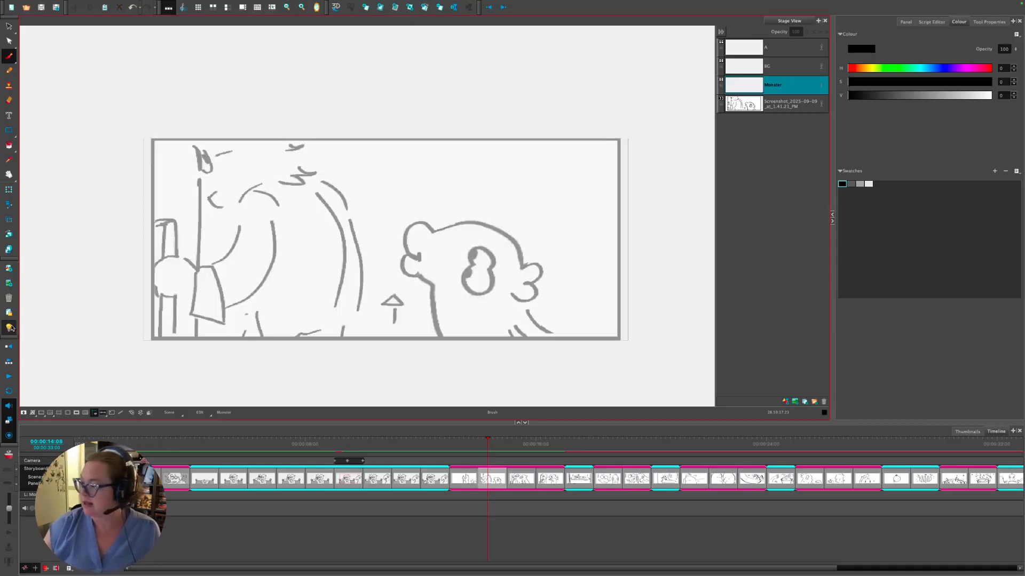
mouse_move(434, 231)
mouse_down()
mouse_move(423, 225)
mouse_move(421, 263)
mouse_up()
key(ctrl+z)
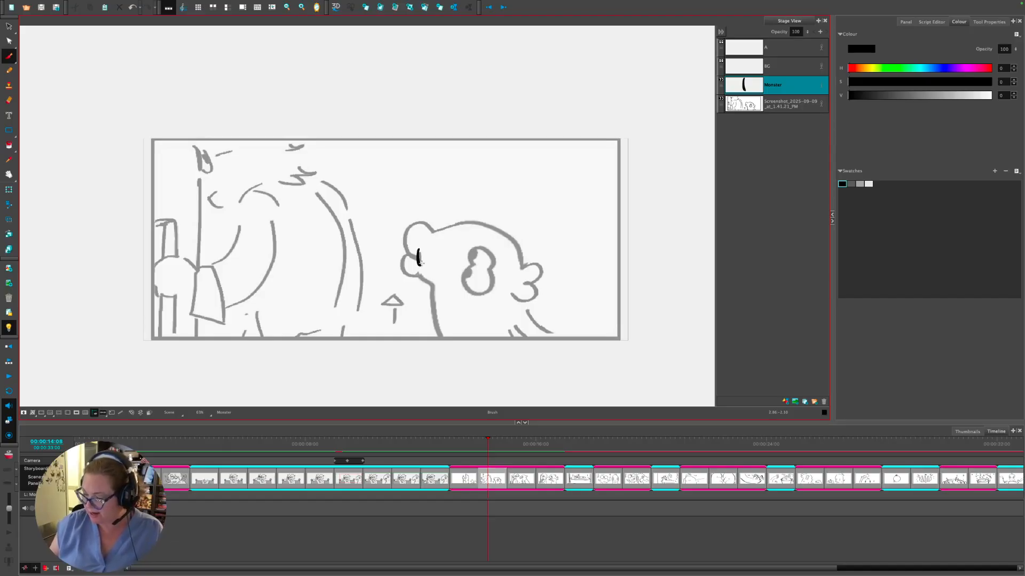
mouse_move(418, 255)
mouse_down()
mouse_move(414, 221)
mouse_move(435, 233)
mouse_move(419, 276)
mouse_move(437, 284)
mouse_move(434, 323)
mouse_move(448, 353)
mouse_up()
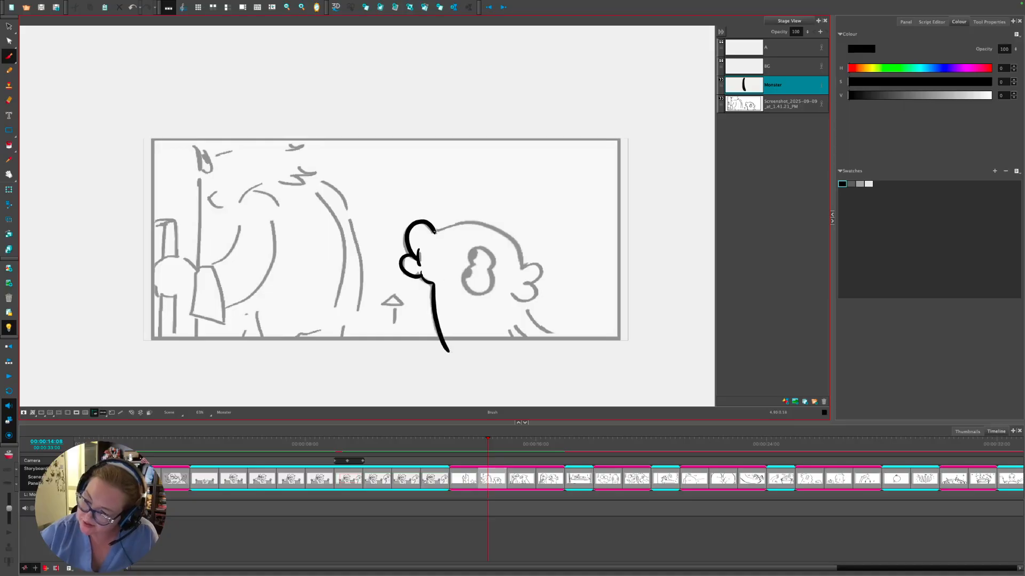
mouse_move(435, 230)
mouse_down()
mouse_move(491, 229)
mouse_move(518, 270)
mouse_move(538, 265)
mouse_move(524, 300)
mouse_move(572, 342)
mouse_up()
drag(512, 322, 531, 356)
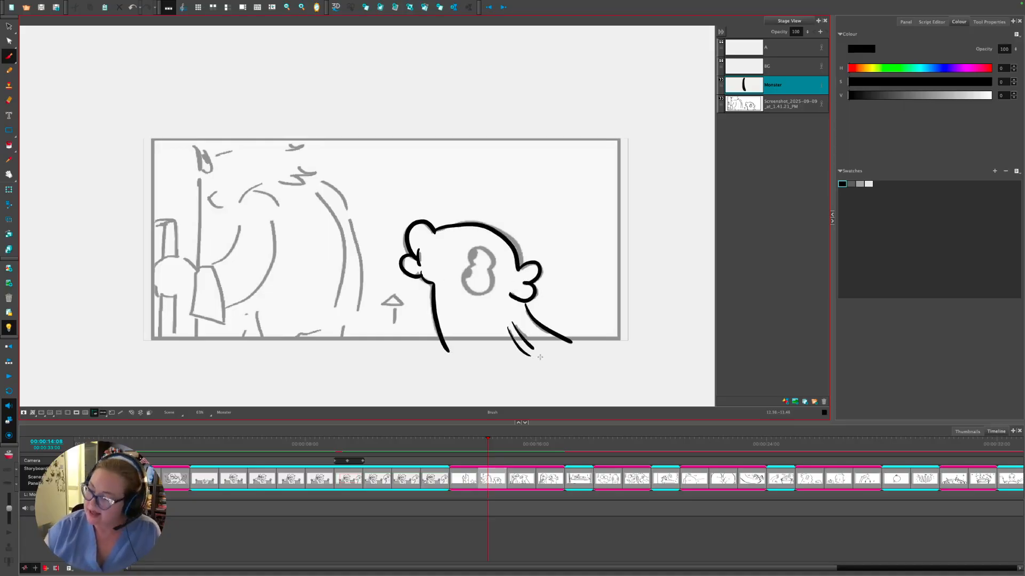
mouse_move(475, 263)
mouse_down()
mouse_move(490, 250)
mouse_move(489, 286)
mouse_move(467, 265)
mouse_move(465, 278)
mouse_move(476, 247)
mouse_up()
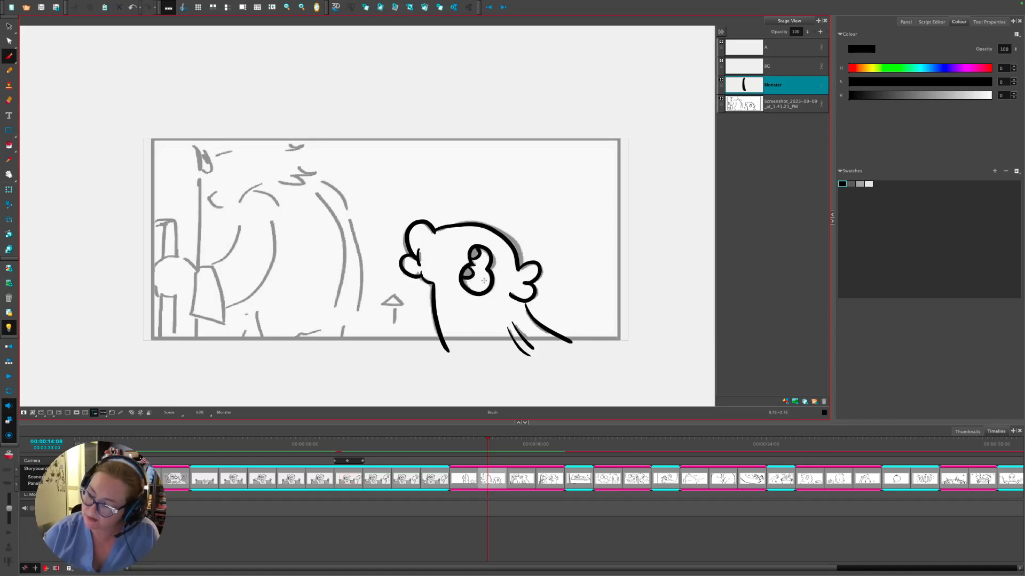
mouse_move(448, 350)
mouse_down()
mouse_move(486, 372)
mouse_move(554, 368)
mouse_move(569, 341)
mouse_up()
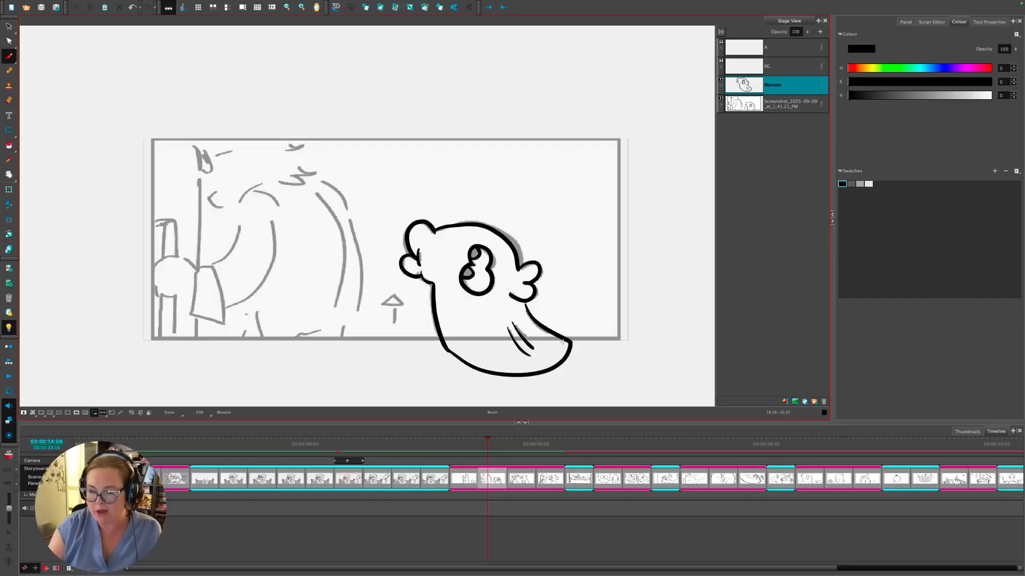
click(76, 412)
click(76, 413)
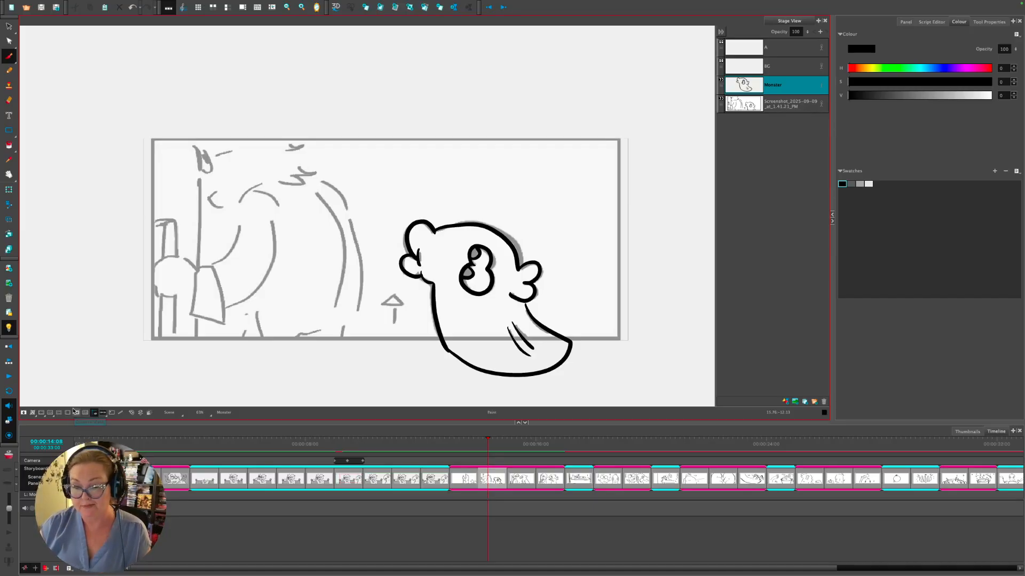
key(alt+i)
- Fill both of the monster's pupils black
click(476, 255)
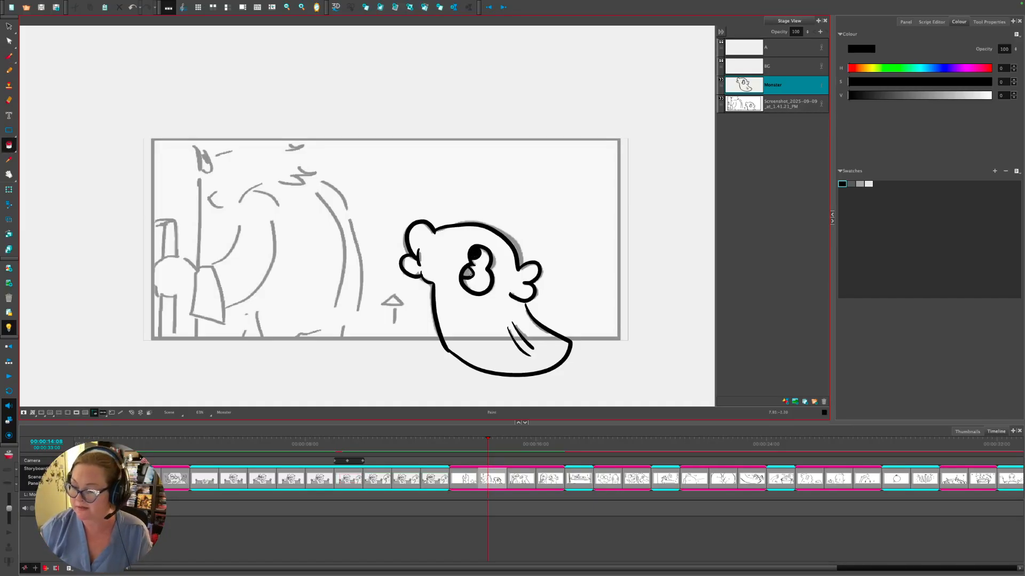
click(468, 272)
click(9, 56)
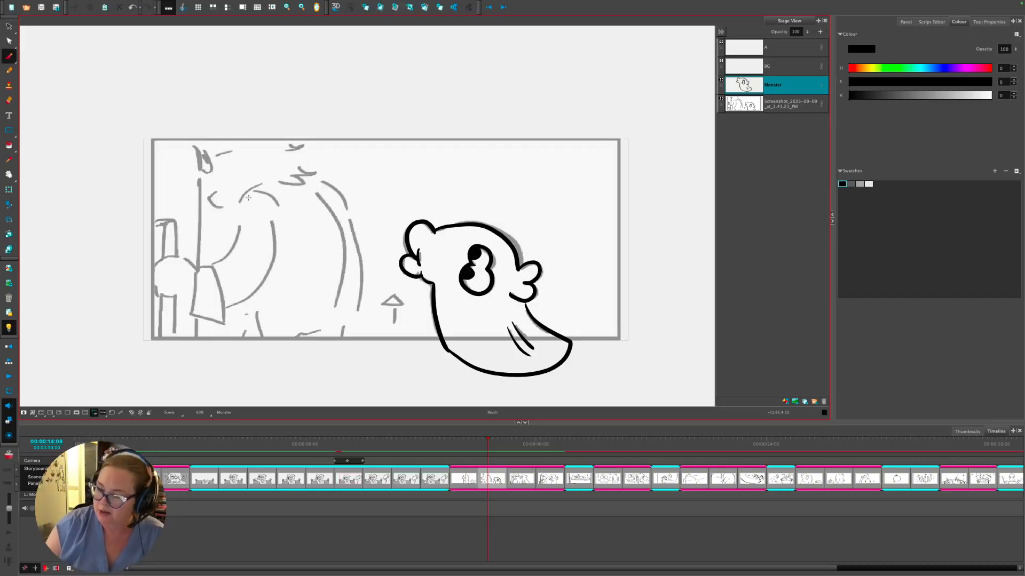
click(754, 67)
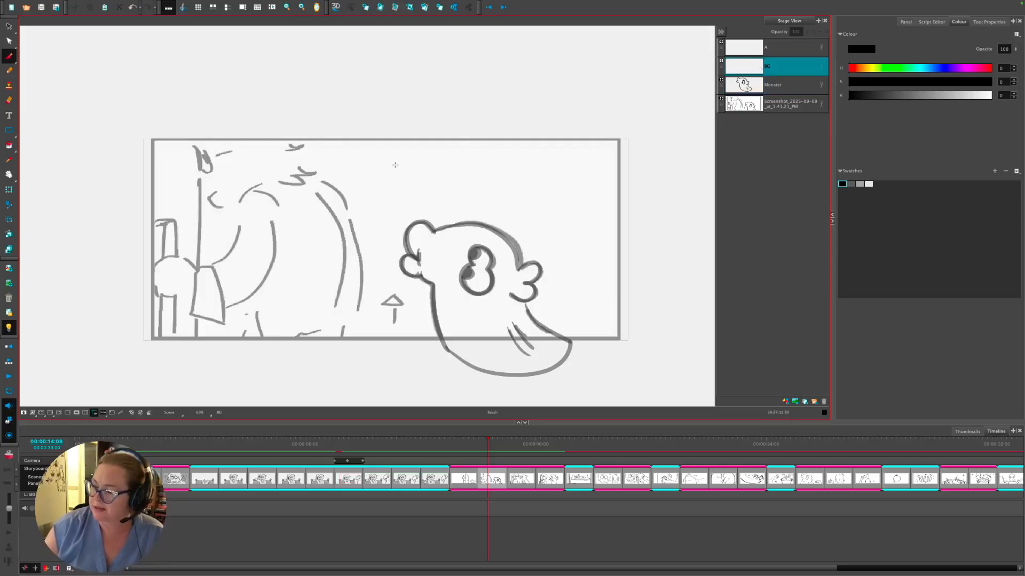
- Rename layer A to Dude and ink the man's sleeve, back, legs, head side and glasses
double_click(757, 47)
text(Dude)
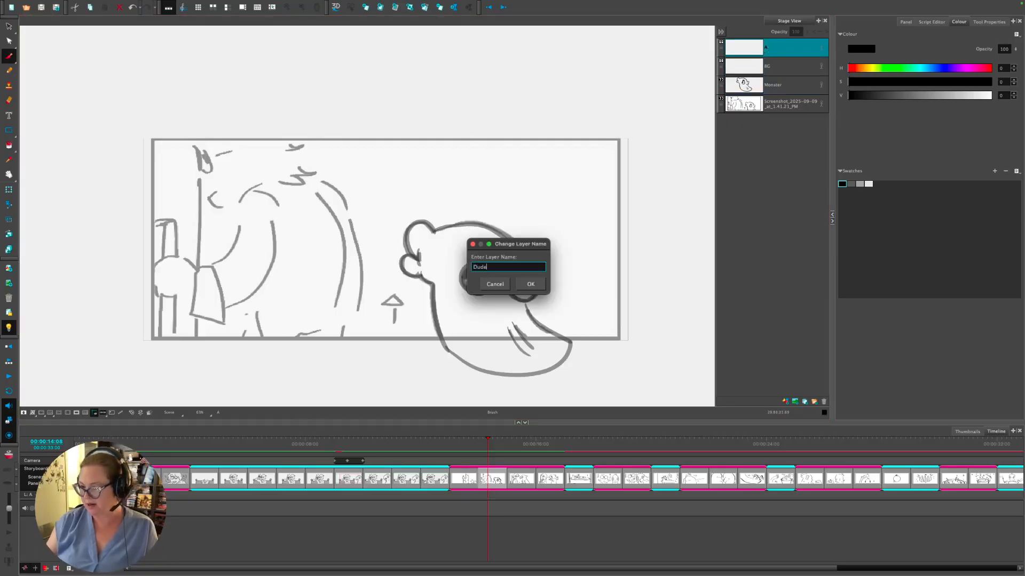
key(Return)
mouse_move(255, 192)
mouse_down()
mouse_move(234, 250)
mouse_move(209, 265)
mouse_move(223, 323)
mouse_move(193, 314)
mouse_move(212, 267)
mouse_up()
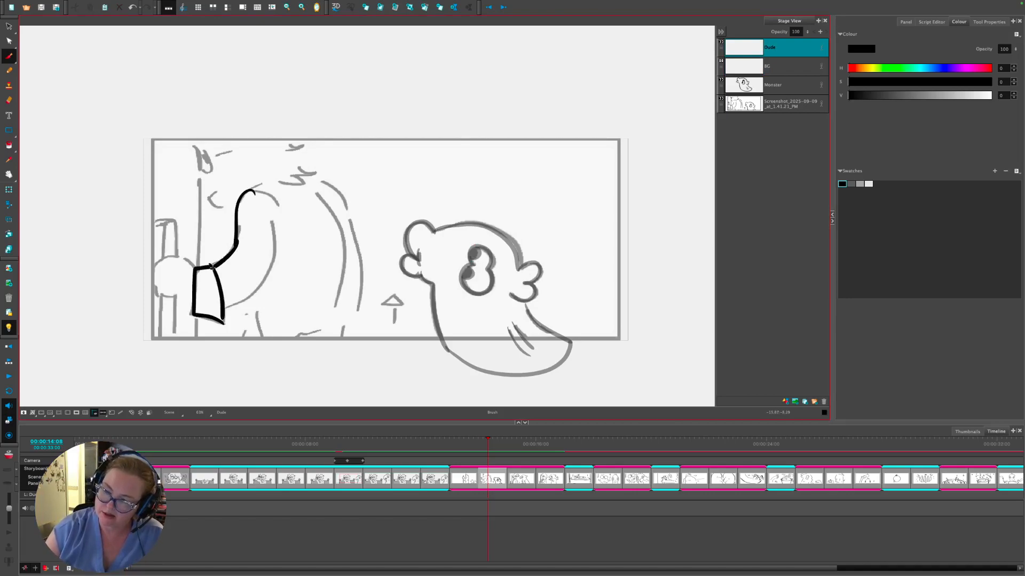
mouse_move(224, 308)
mouse_down()
mouse_move(259, 287)
mouse_move(277, 216)
mouse_up()
mouse_move(256, 297)
mouse_down()
mouse_move(263, 337)
mouse_move(246, 340)
mouse_up()
mouse_move(317, 193)
mouse_down()
mouse_move(342, 269)
mouse_move(335, 300)
mouse_move(363, 270)
mouse_move(345, 341)
mouse_move(328, 328)
mouse_up()
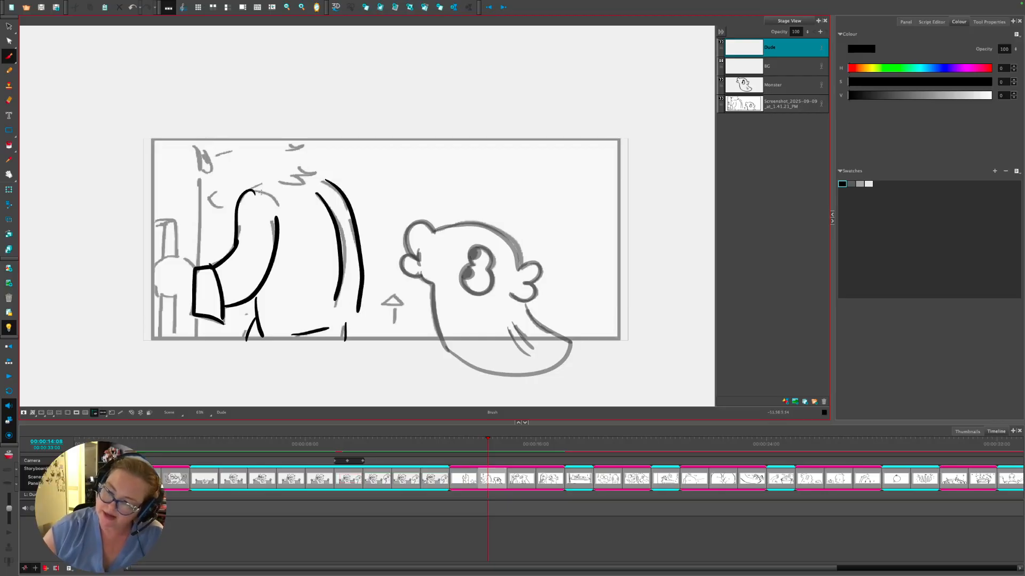
mouse_move(255, 190)
mouse_down()
mouse_move(276, 207)
mouse_move(261, 180)
mouse_move(315, 173)
mouse_move(304, 143)
mouse_up()
mouse_move(206, 149)
mouse_down()
mouse_move(211, 170)
mouse_move(202, 167)
mouse_move(246, 149)
mouse_move(208, 182)
mouse_move(241, 201)
mouse_up()
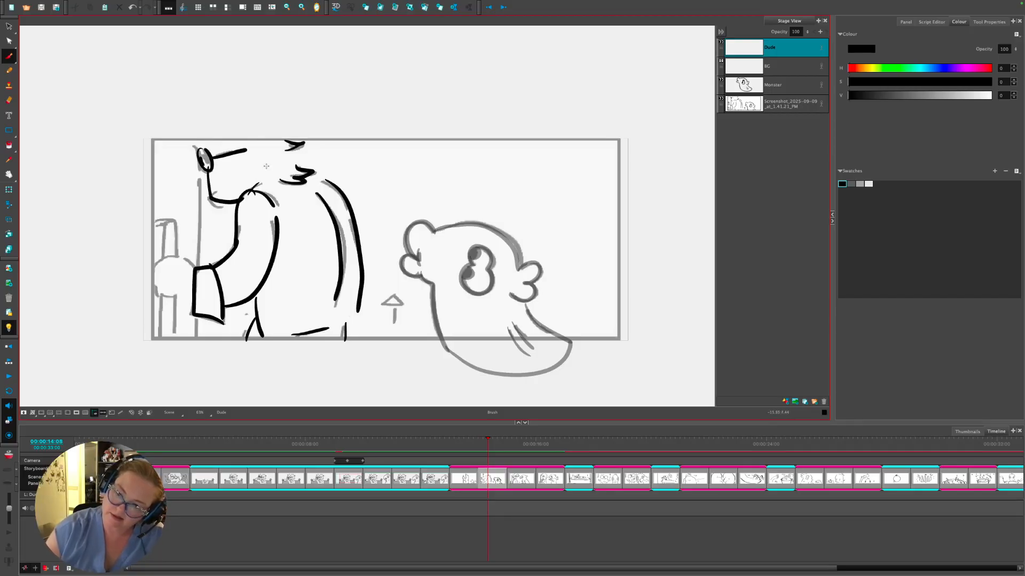
- Ink the man's hand, shoulder, hair zigzag, bald head top, belly and chin, then erase extra chin lines
mouse_move(194, 267)
mouse_down()
mouse_move(154, 285)
mouse_move(189, 303)
mouse_up()
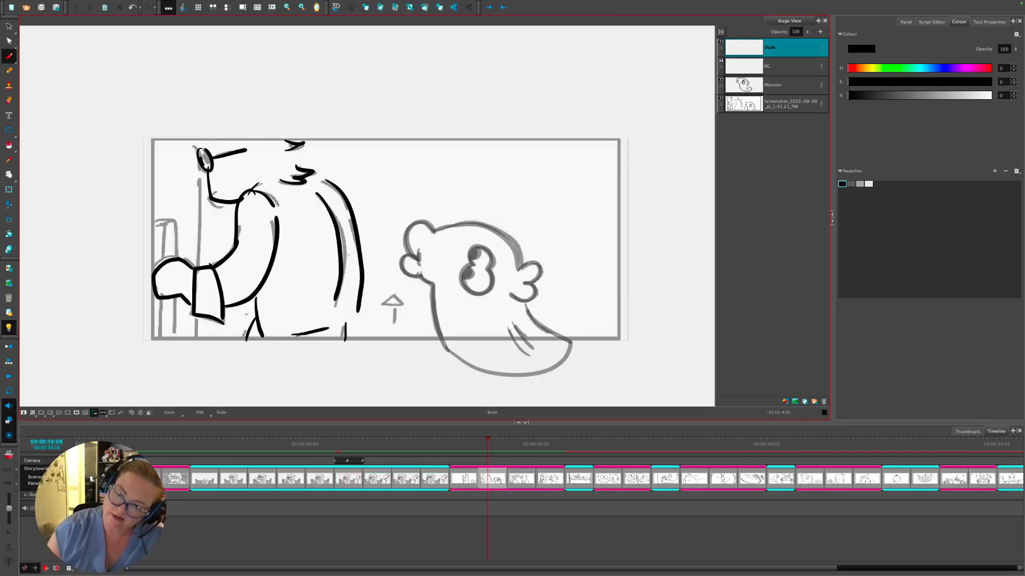
drag(313, 176, 329, 182)
mouse_move(289, 149)
mouse_down()
mouse_move(307, 160)
mouse_move(300, 170)
mouse_up()
mouse_move(198, 151)
mouse_down()
mouse_move(210, 117)
mouse_move(262, 107)
mouse_move(288, 145)
mouse_up()
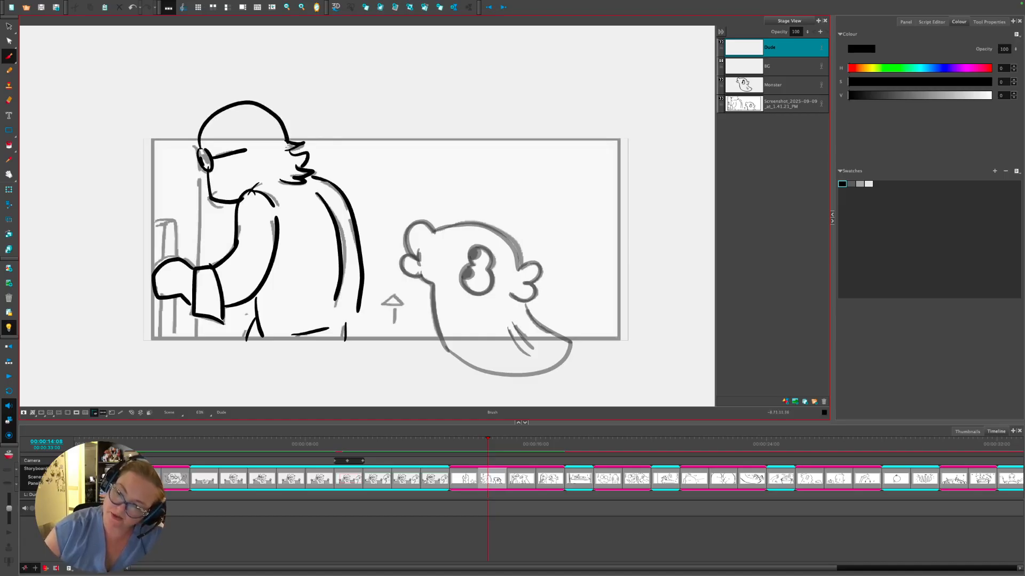
drag(333, 322, 361, 311)
mouse_move(346, 319)
mouse_down()
mouse_move(337, 348)
mouse_move(282, 366)
mouse_move(247, 337)
mouse_up()
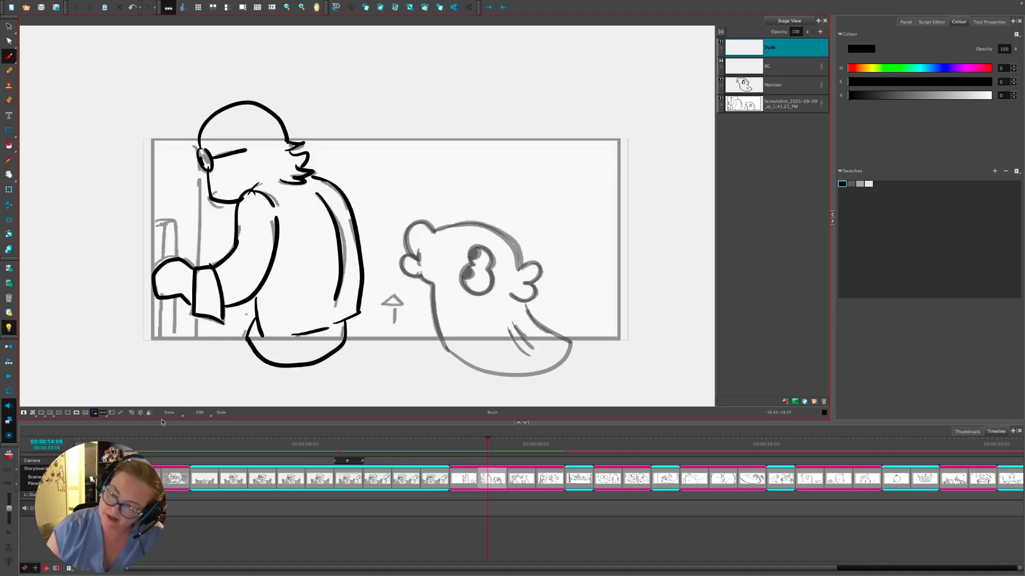
click(77, 413)
click(78, 413)
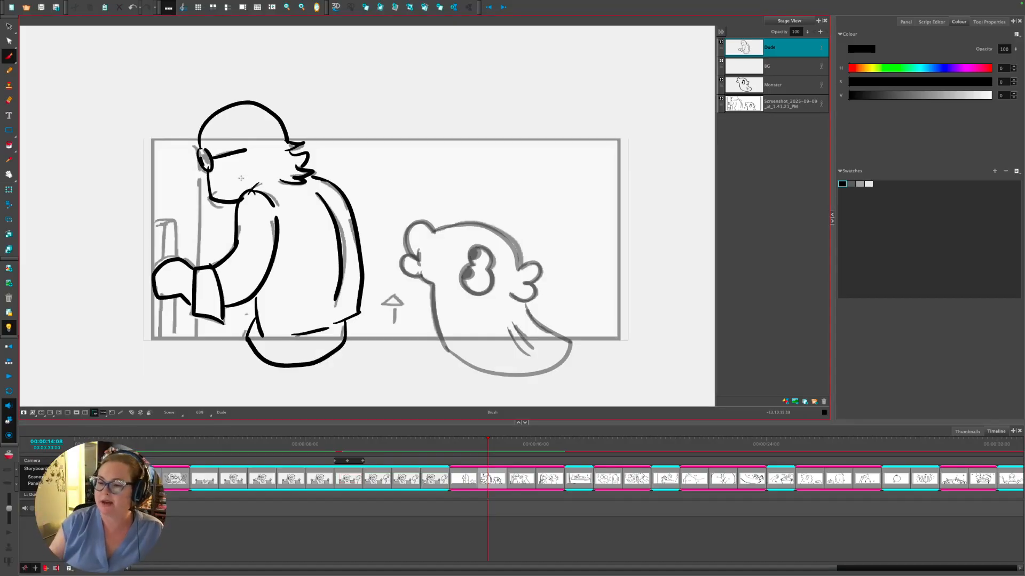
mouse_move(218, 190)
mouse_down()
mouse_move(207, 199)
mouse_move(216, 207)
mouse_move(227, 199)
mouse_up()
key(alt+e)
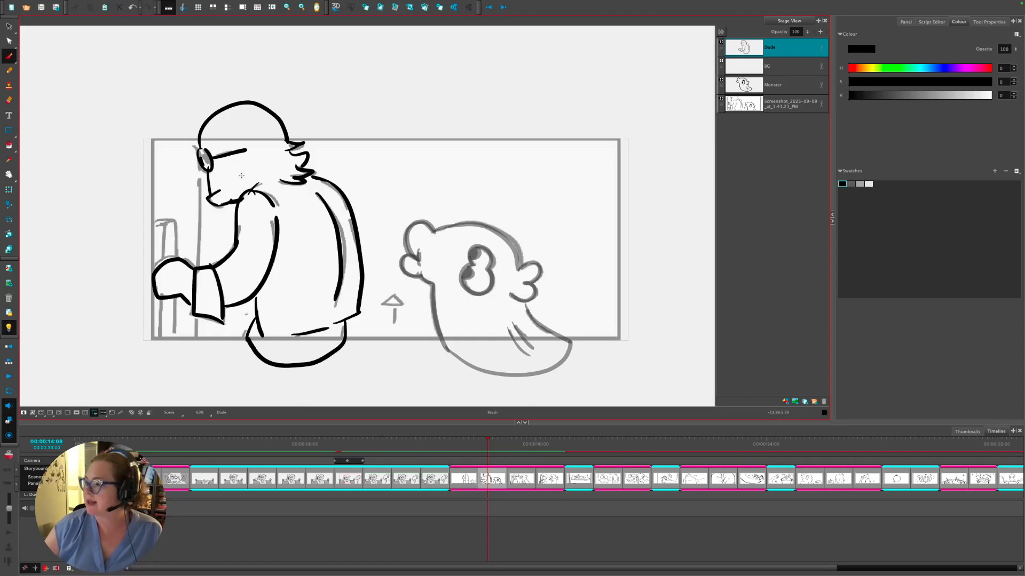
- On BG, draw the vertical door edge and the narrow door frame at left
click(763, 69)
drag(199, 128, 203, 371)
mouse_move(151, 219)
mouse_down()
mouse_move(174, 239)
mouse_move(175, 335)
mouse_move(151, 341)
mouse_move(151, 221)
mouse_move(160, 337)
mouse_up()
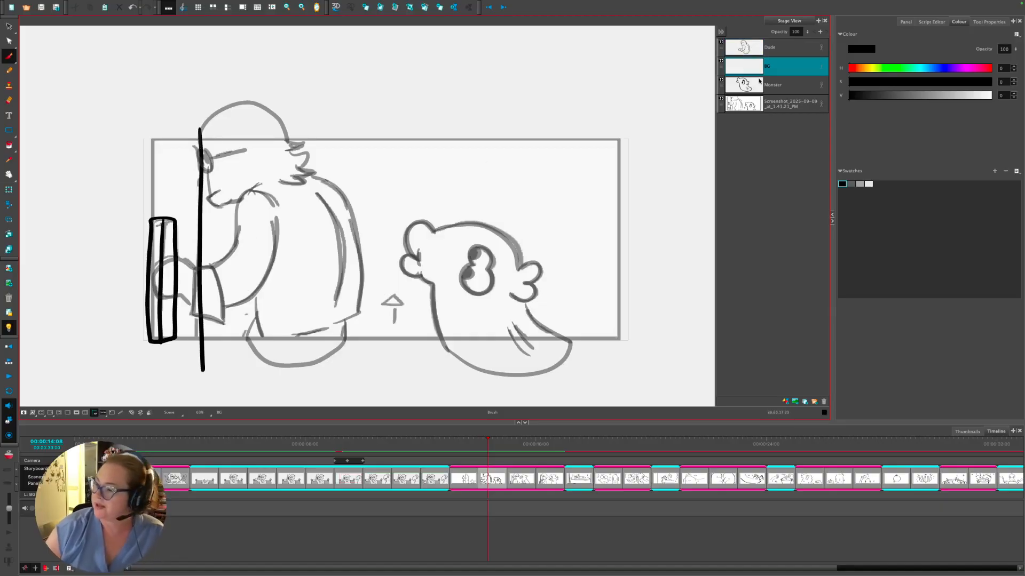
- Flip back and forth with the previous panel to compare the drawings
key(Left)
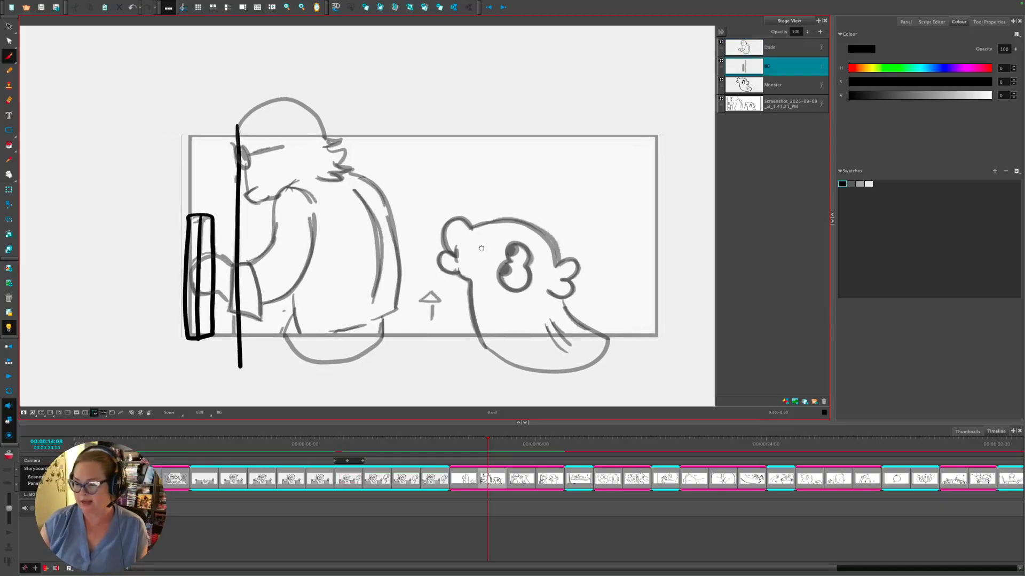
click(492, 477)
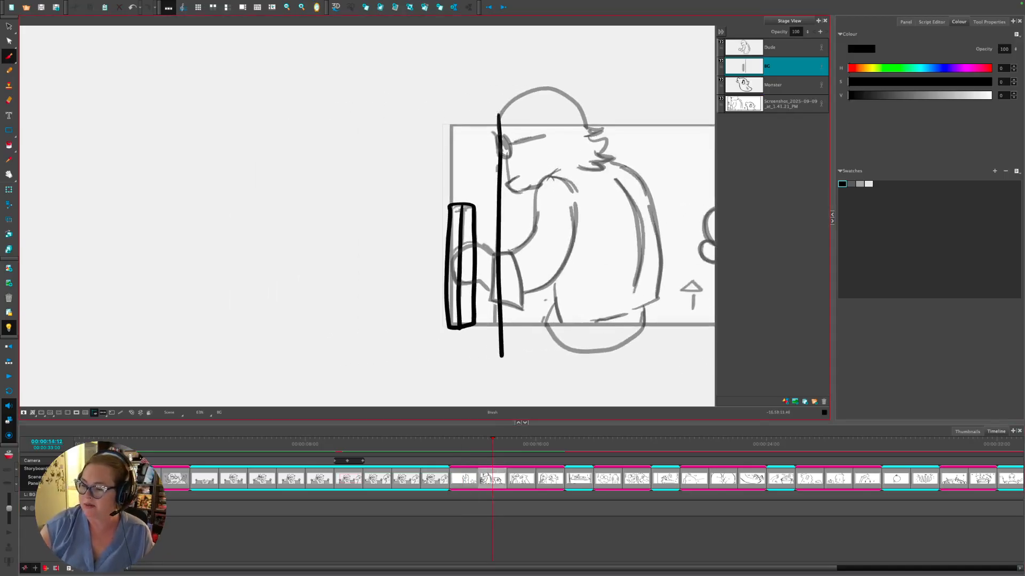
key(Left)
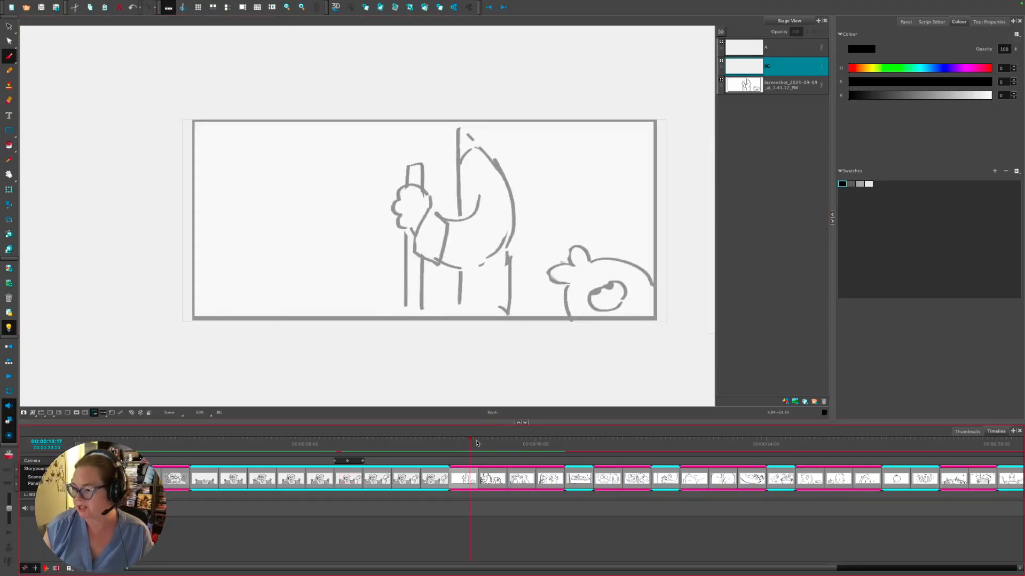
click(484, 442)
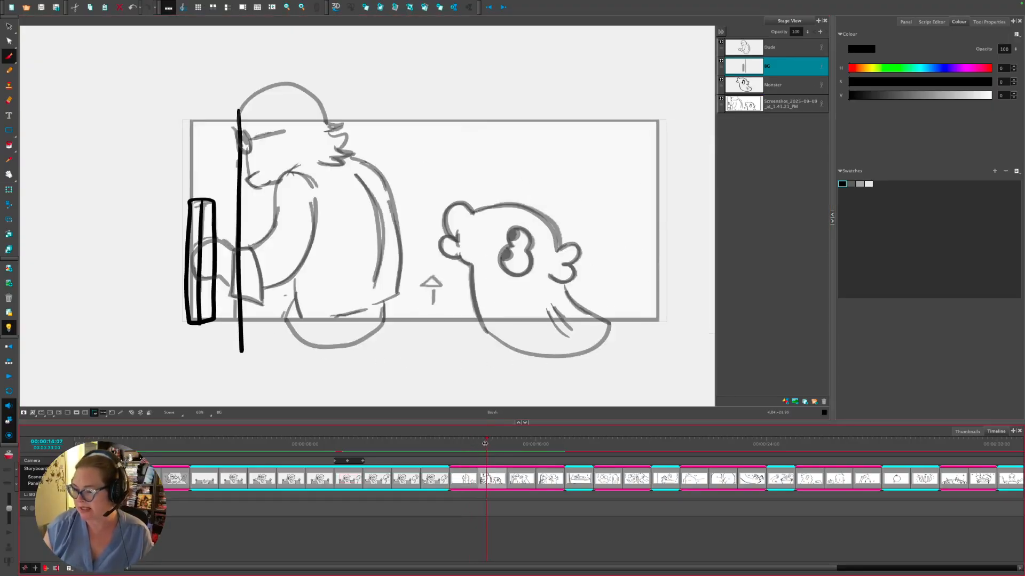
key(Left)
key(Right)
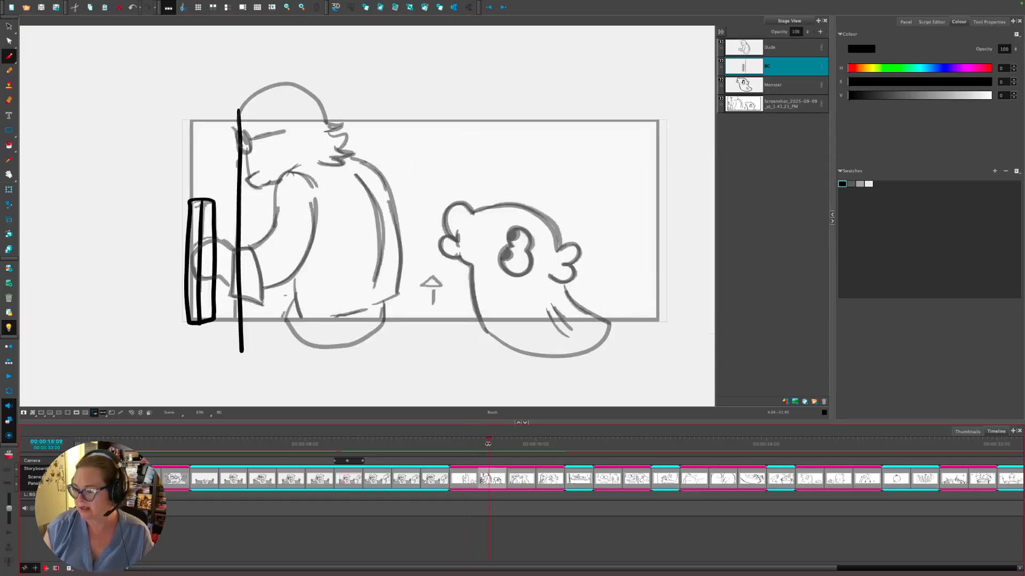
key(Left)
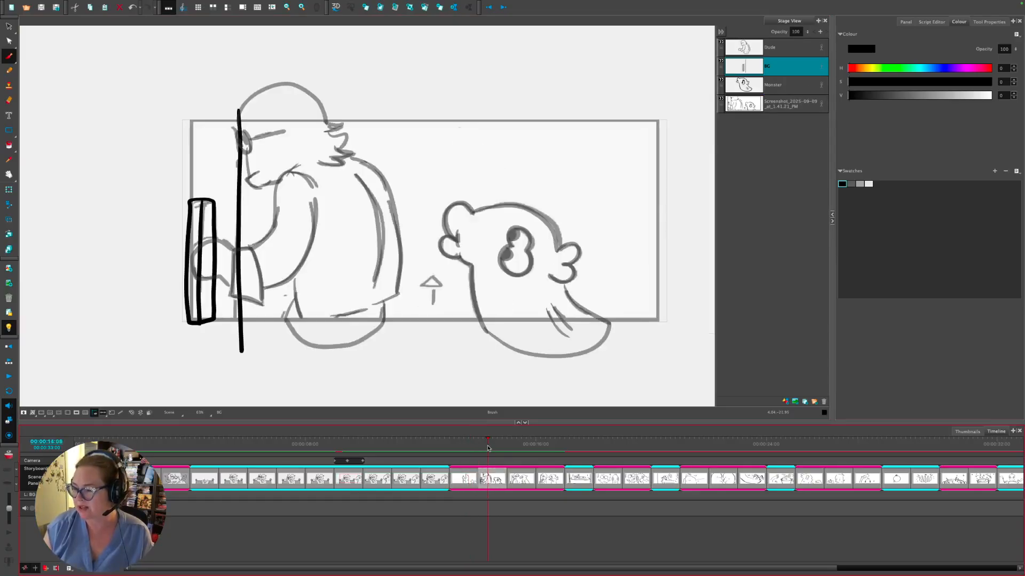
click(487, 445)
- Draw the vault door outline and fill the door and its handle strips with grey
drag(235, 160, 492, 182)
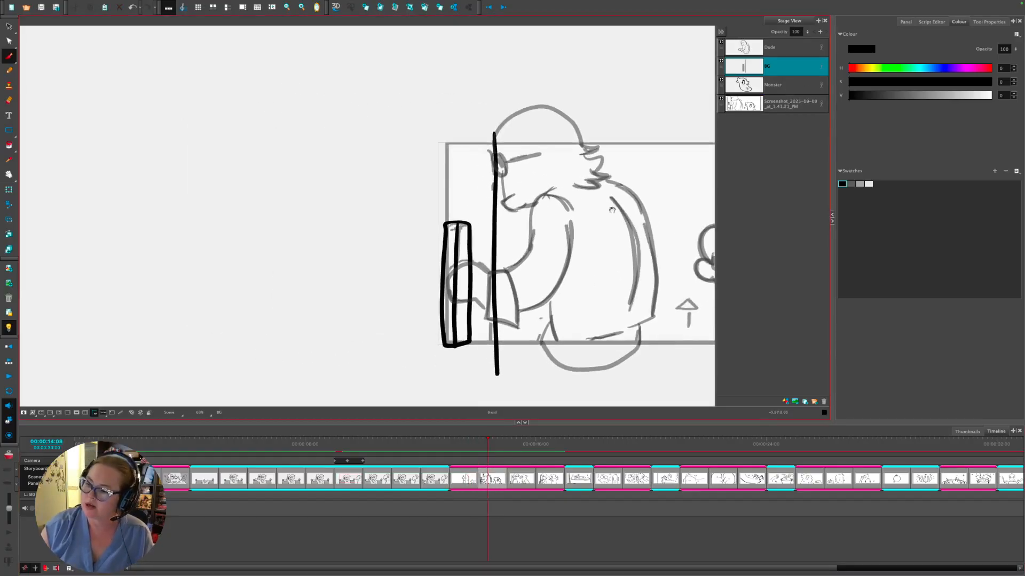
mouse_move(495, 132)
mouse_down()
mouse_move(250, 125)
mouse_move(253, 326)
mouse_move(289, 389)
mouse_move(487, 395)
mouse_move(497, 370)
mouse_up()
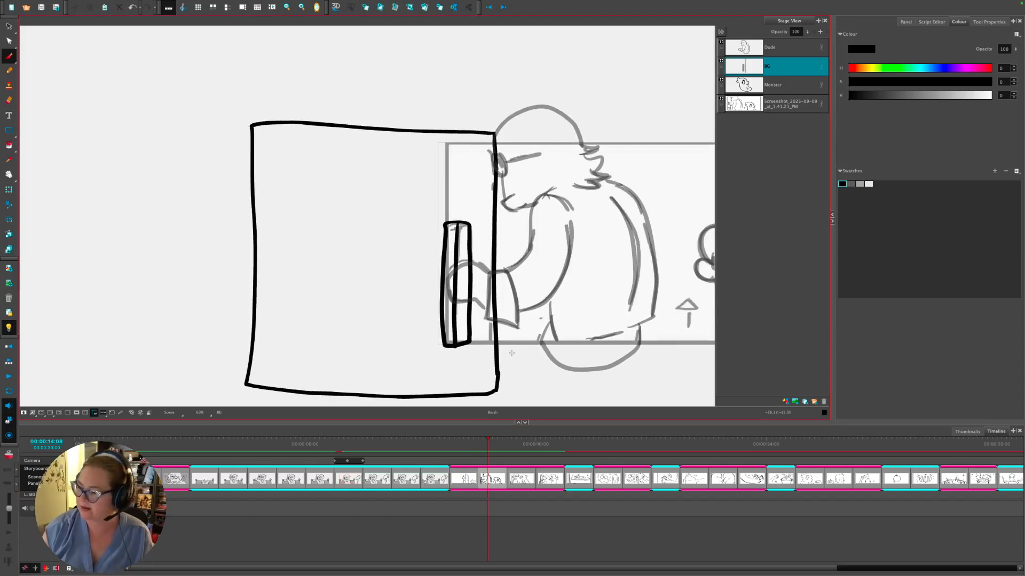
click(859, 183)
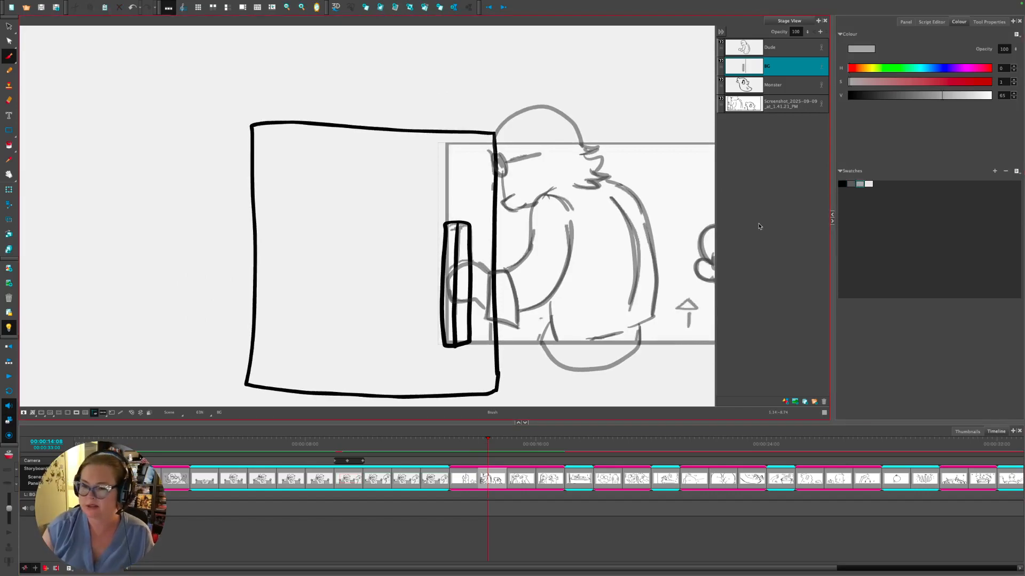
click(10, 146)
click(414, 340)
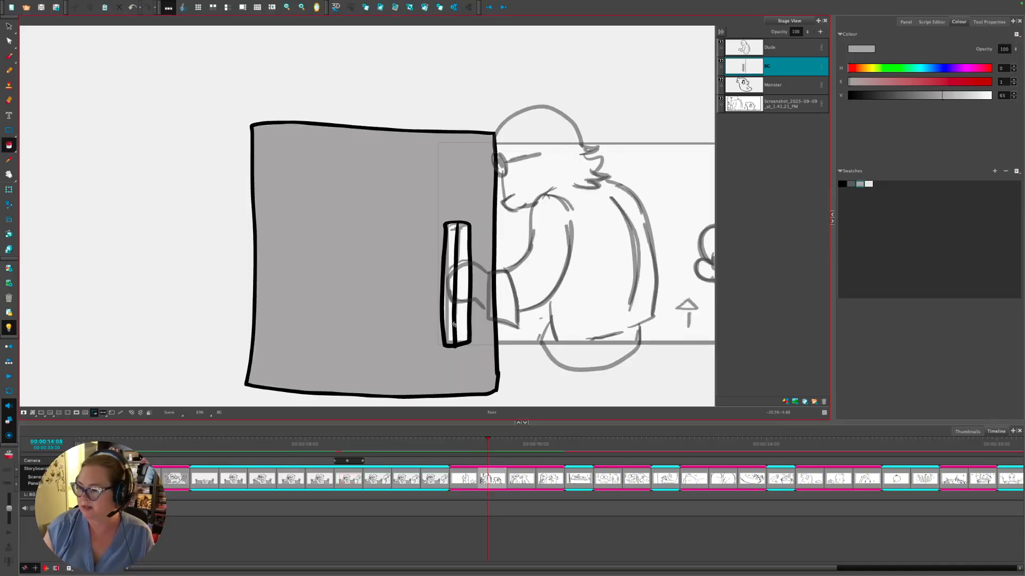
click(459, 319)
- Select the Dude layer and set the current colour to light grey
drag(452, 330, 245, 311)
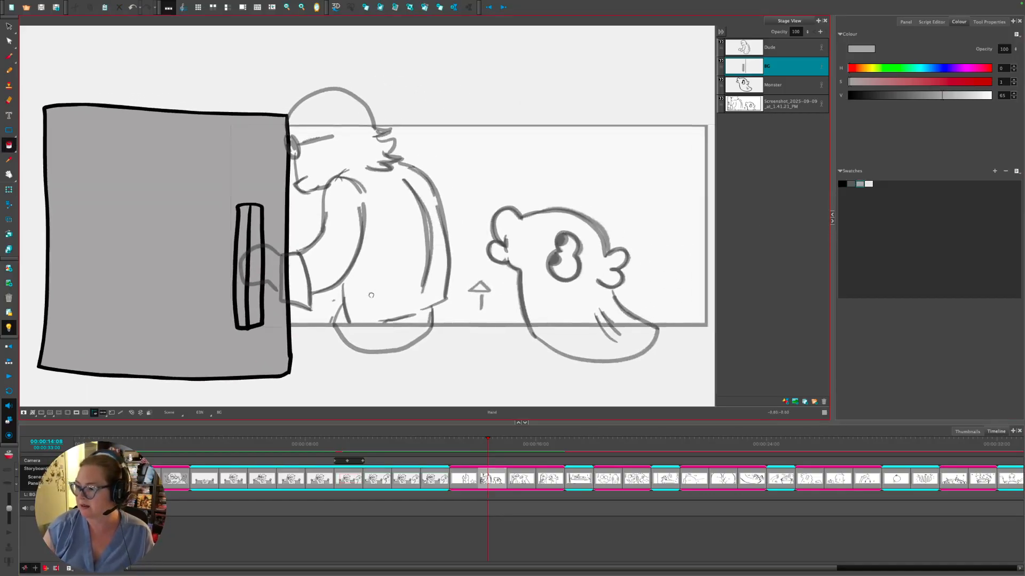
click(745, 45)
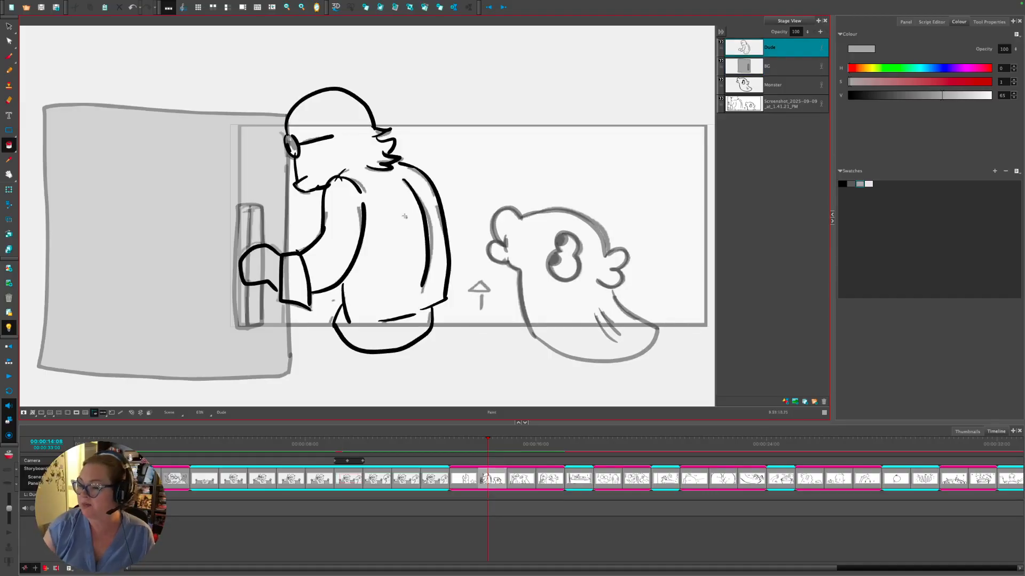
click(842, 183)
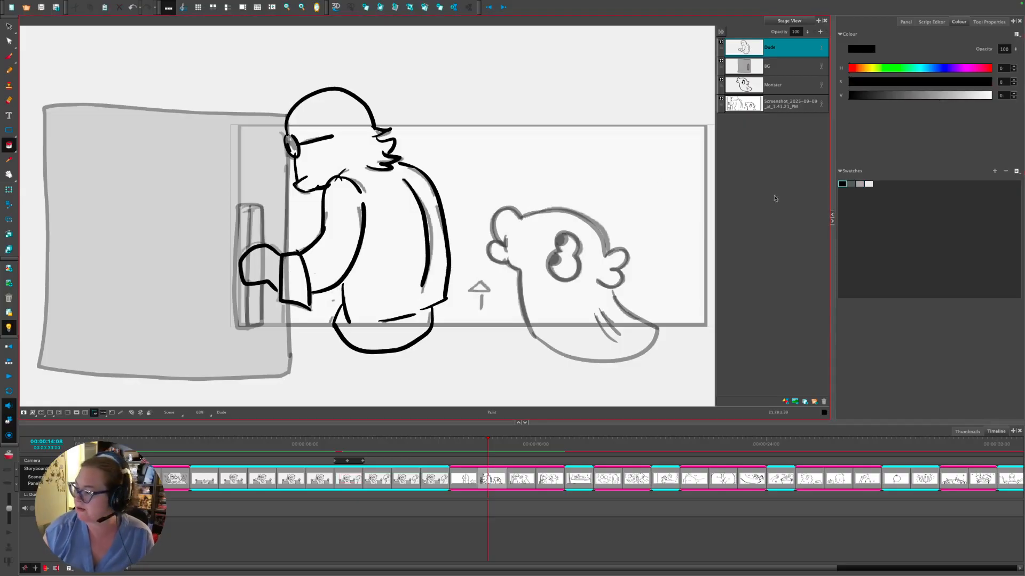
click(868, 183)
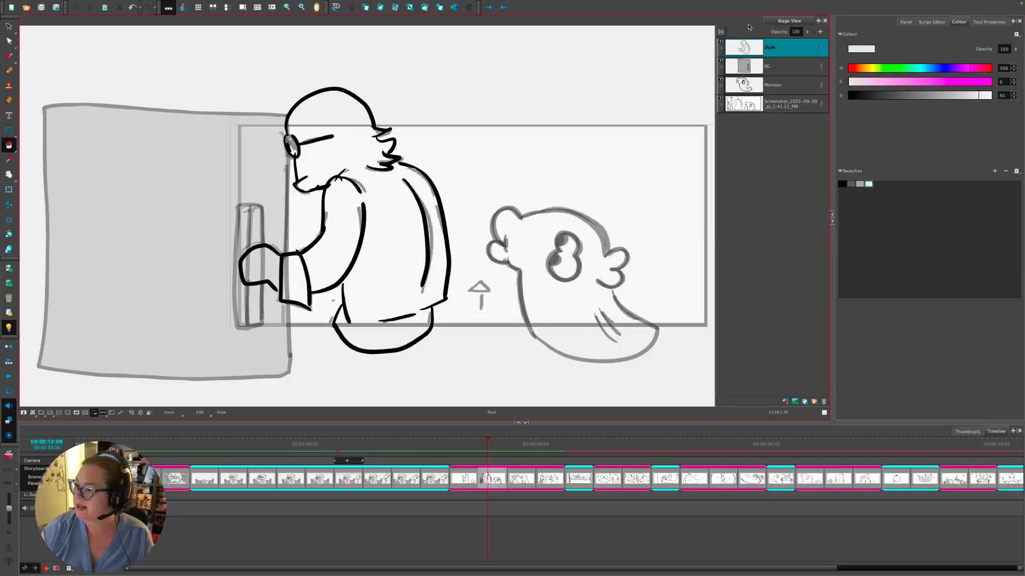
- Try Generate Auto-Matte on the Dude layer, undo it, then add a new layer above BG
right_click(747, 51)
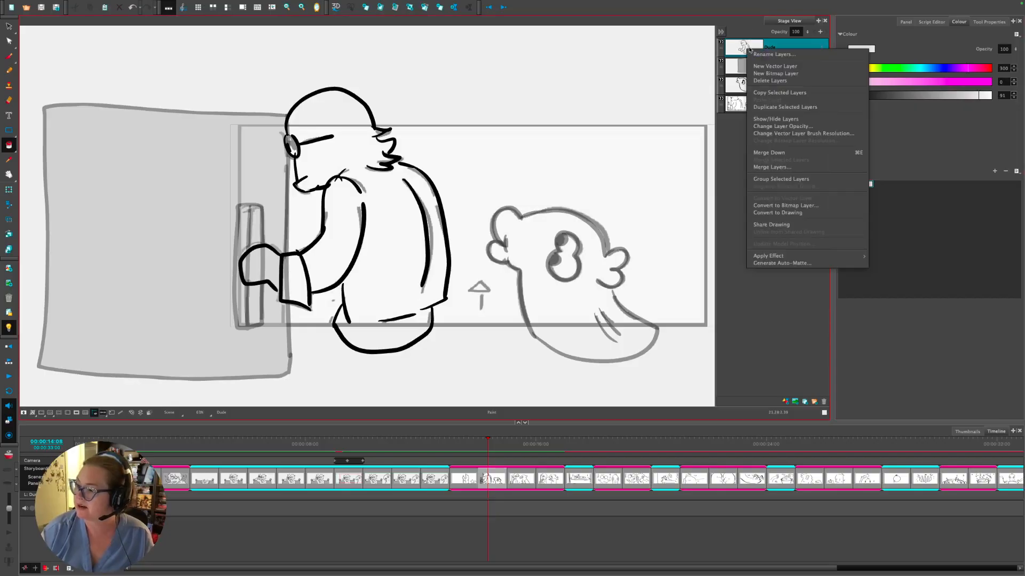
click(784, 263)
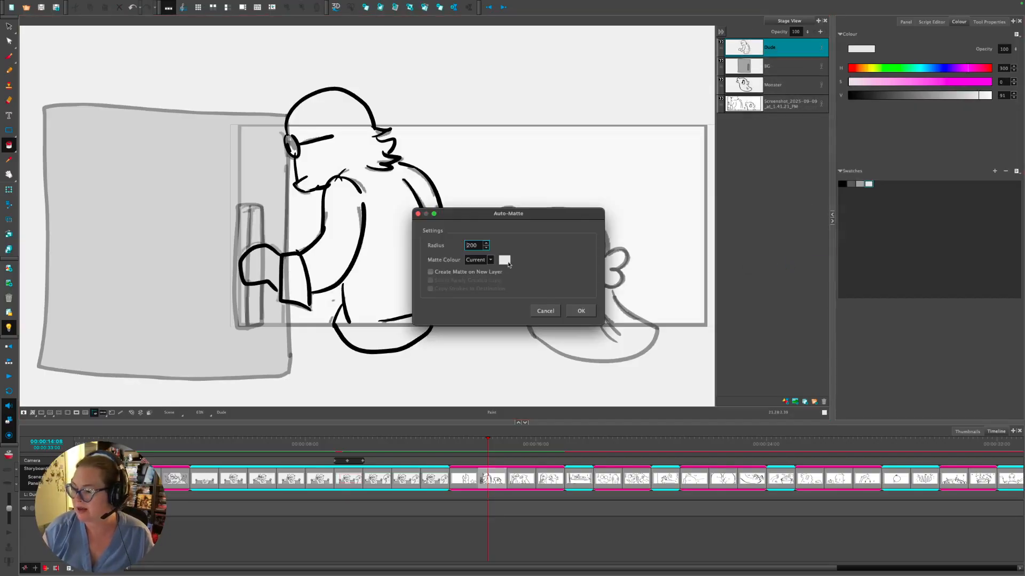
click(583, 311)
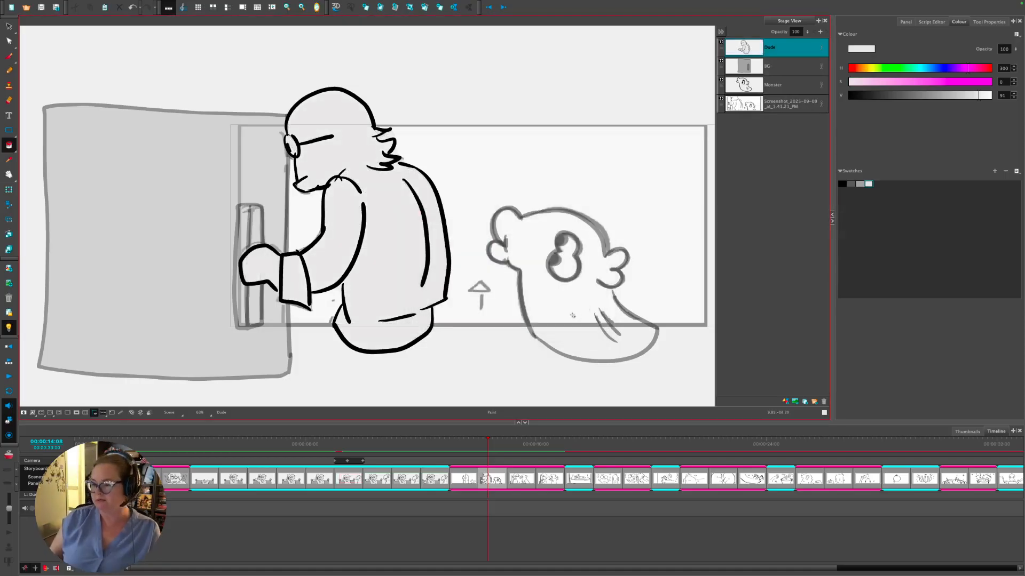
key(ctrl+z)
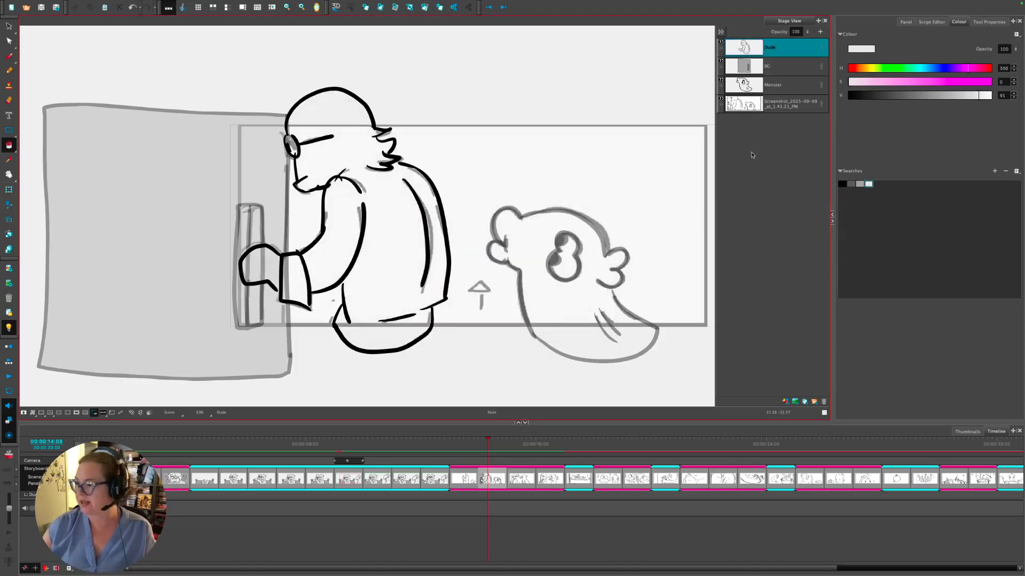
click(749, 66)
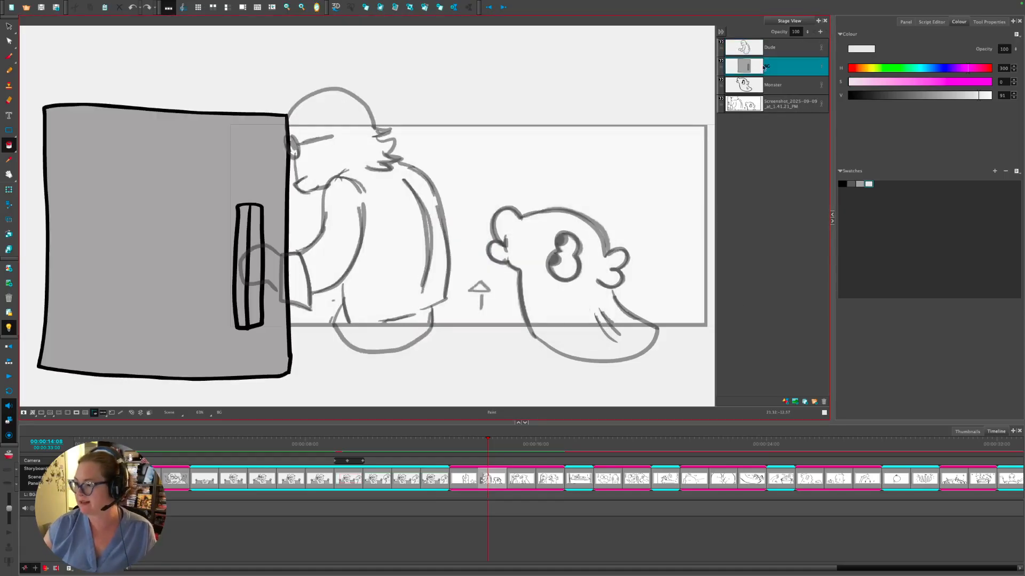
click(786, 402)
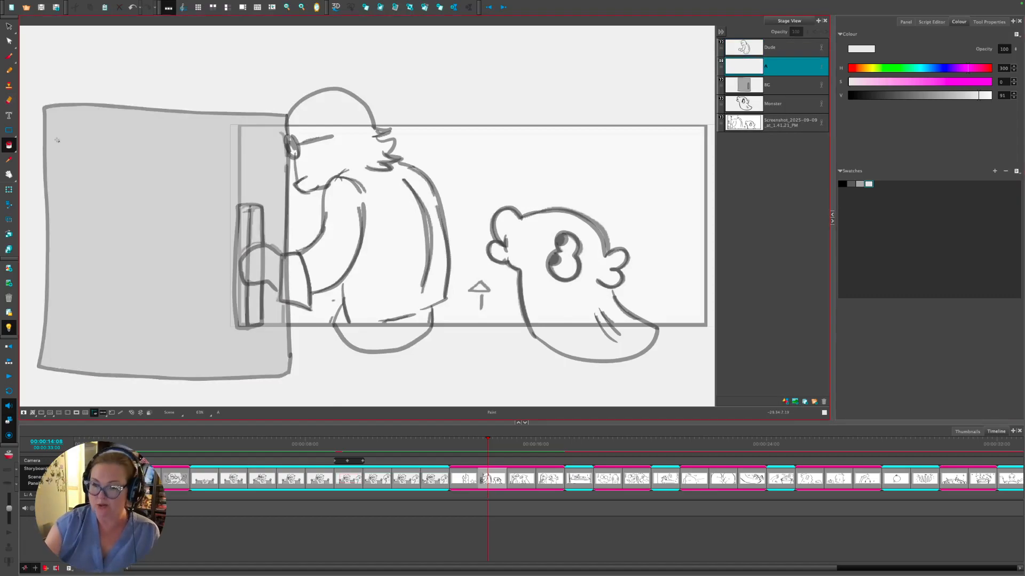
- On layer A, brush along the man's head and fill his body light grey
click(8, 57)
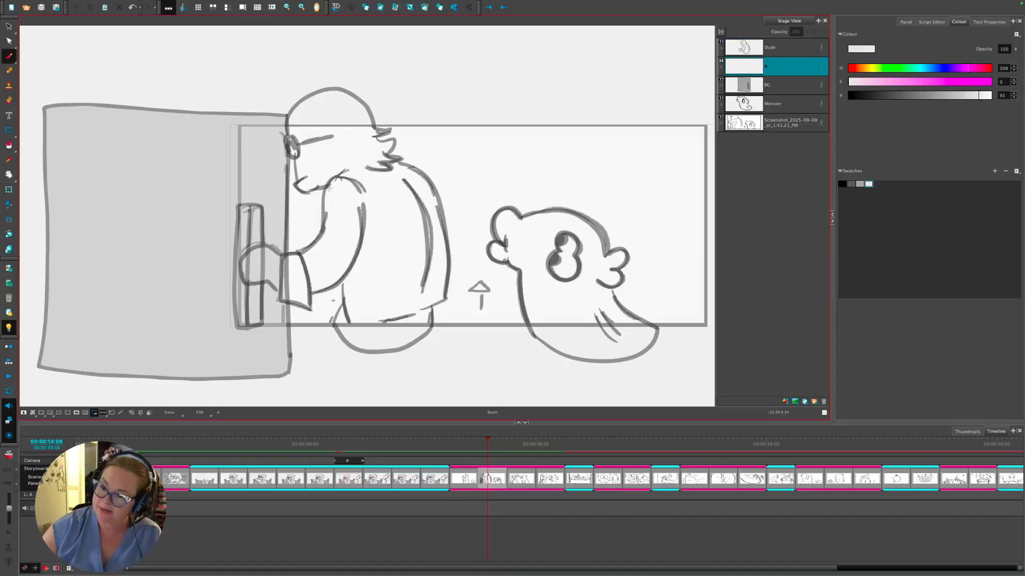
mouse_move(330, 187)
mouse_down()
mouse_move(297, 188)
mouse_move(290, 142)
mouse_move(296, 103)
mouse_move(335, 88)
mouse_move(373, 118)
mouse_move(436, 203)
mouse_move(440, 299)
mouse_move(370, 355)
mouse_move(336, 319)
mouse_move(341, 282)
mouse_move(299, 307)
mouse_move(242, 268)
mouse_move(278, 247)
mouse_move(290, 257)
mouse_move(314, 234)
mouse_move(326, 184)
mouse_up()
click(9, 146)
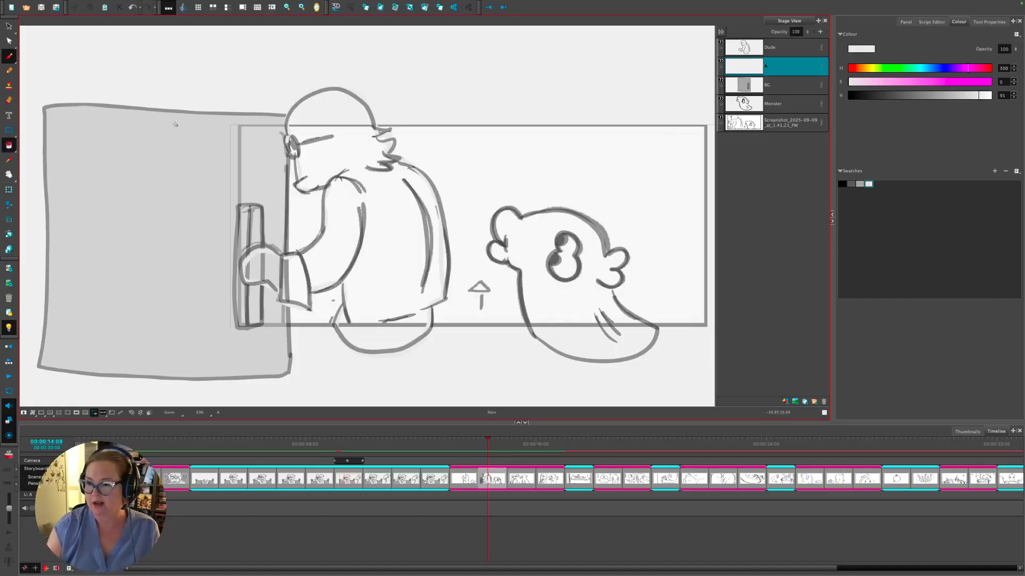
click(350, 108)
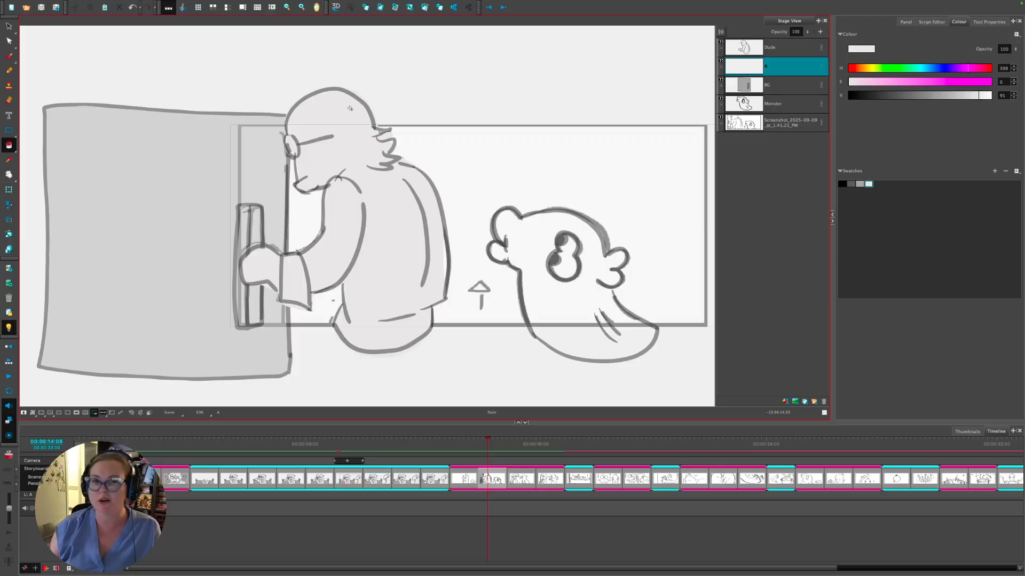
- Show all layers undimmed and hide the reference Screenshot layer
key(shift+l)
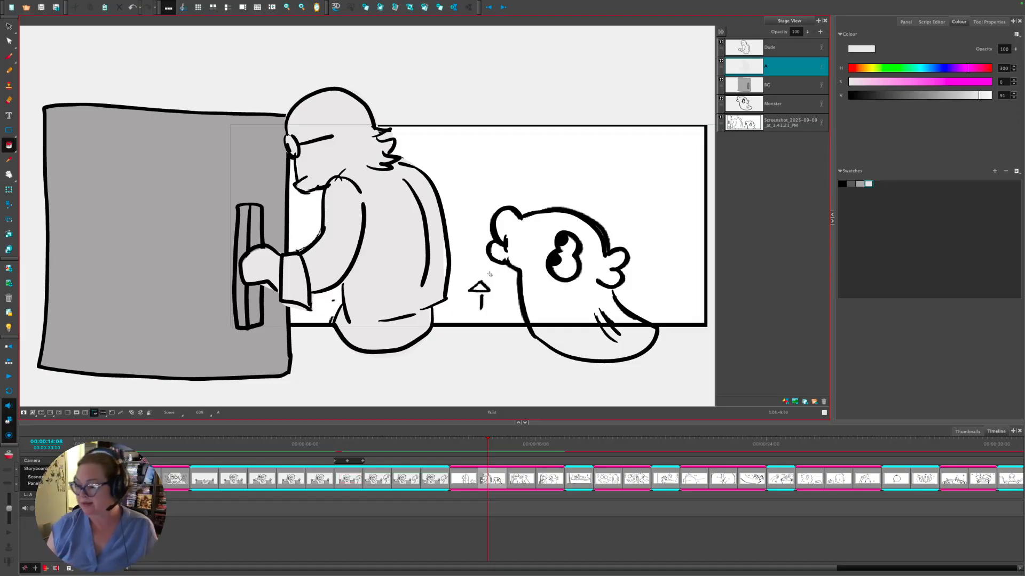
drag(468, 447, 484, 447)
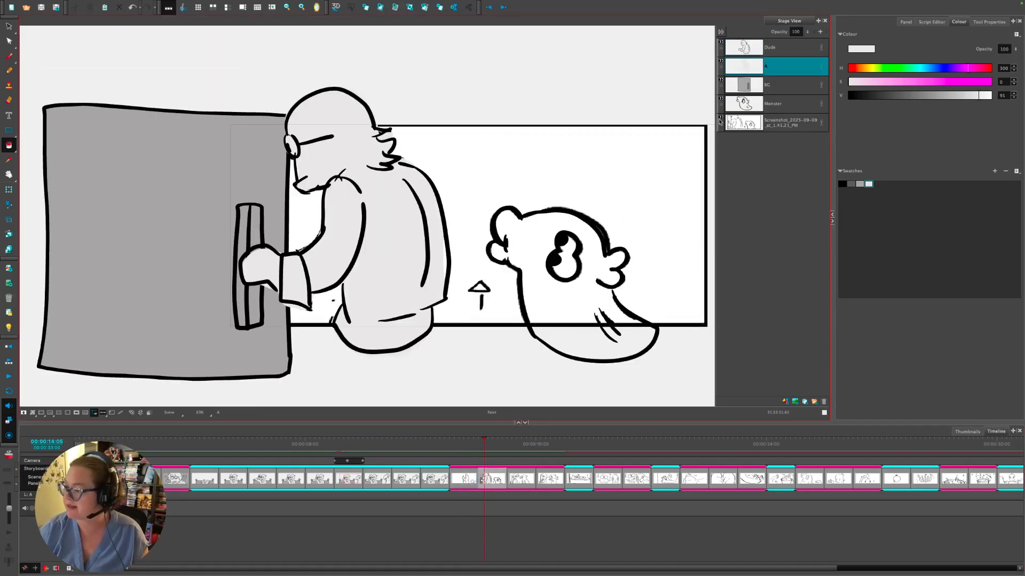
click(721, 122)
scroll(638, 365, down, 3)
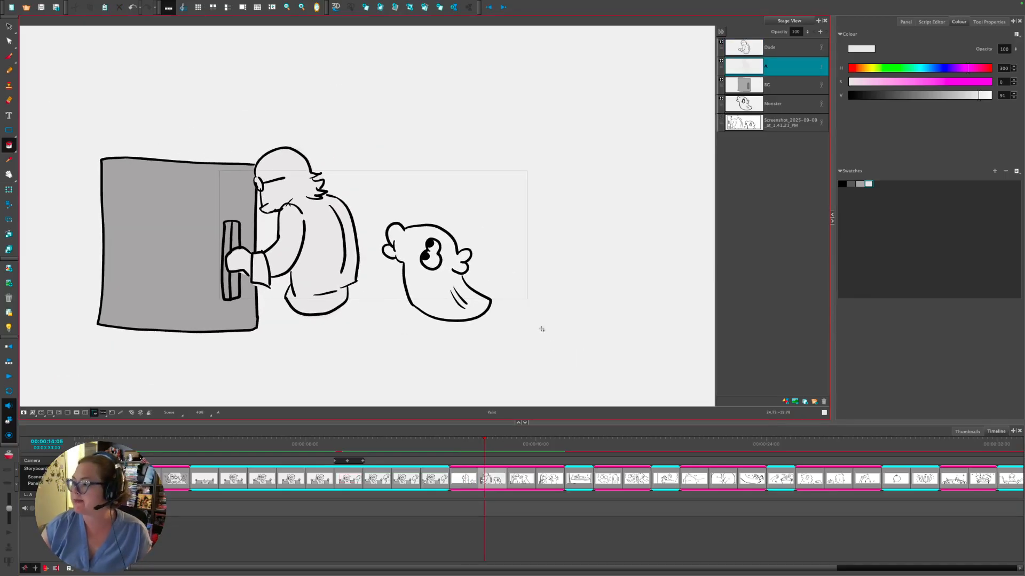
- Add a new layer above the screenshot and brush a mid-grey horizon line across the panel
click(789, 123)
click(785, 401)
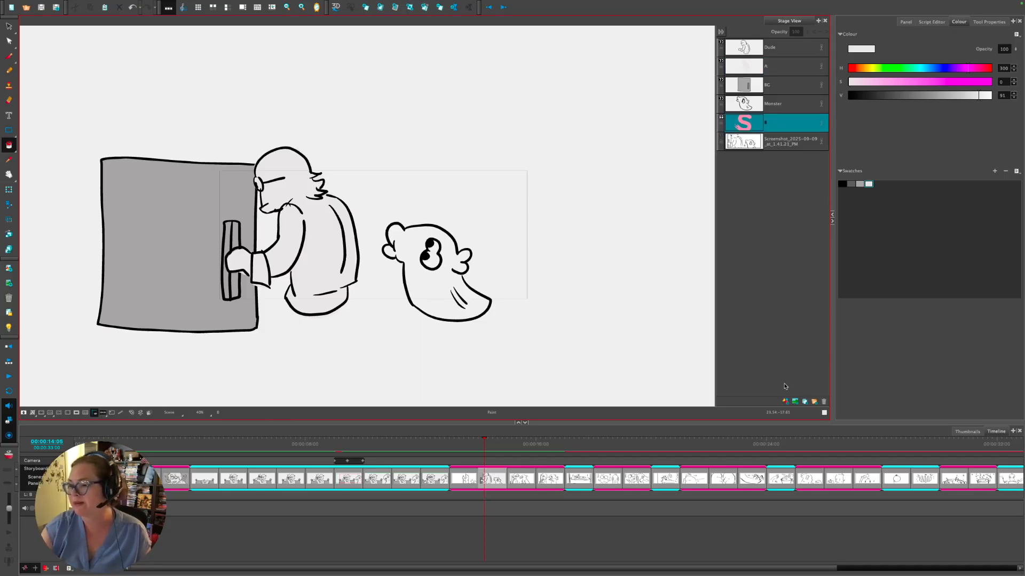
click(860, 184)
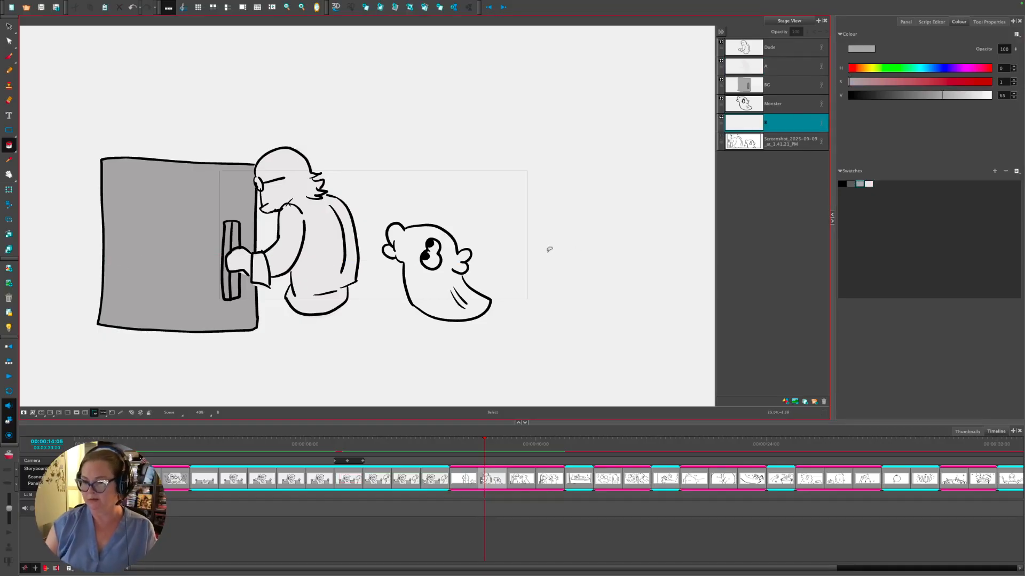
click(9, 55)
mouse_move(43, 261)
mouse_down()
mouse_move(476, 279)
mouse_move(683, 259)
mouse_up()
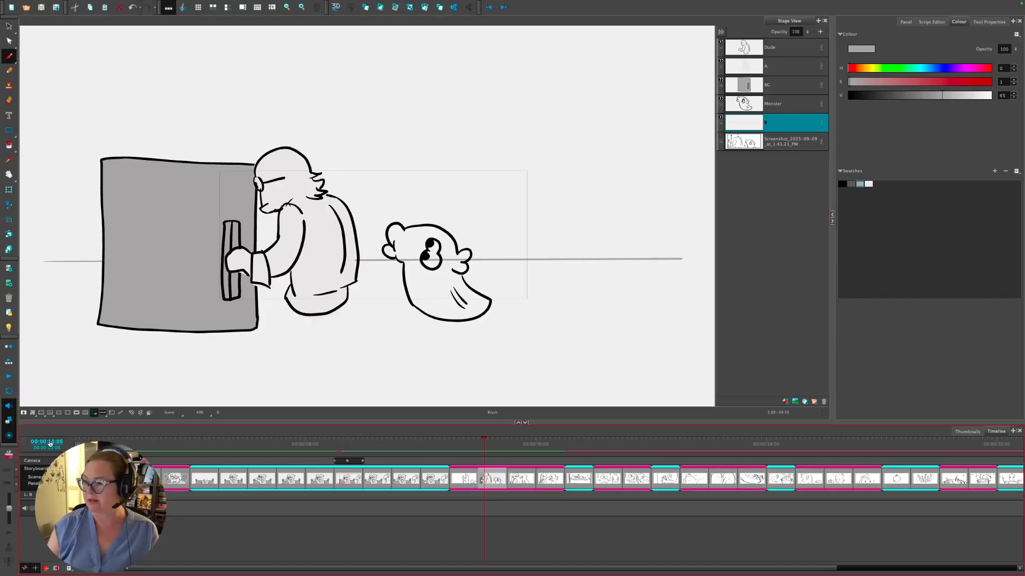
- Draw eight perspective floor lines fanning down from the horizon, redoing one misplaced line
drag(376, 277, 406, 370)
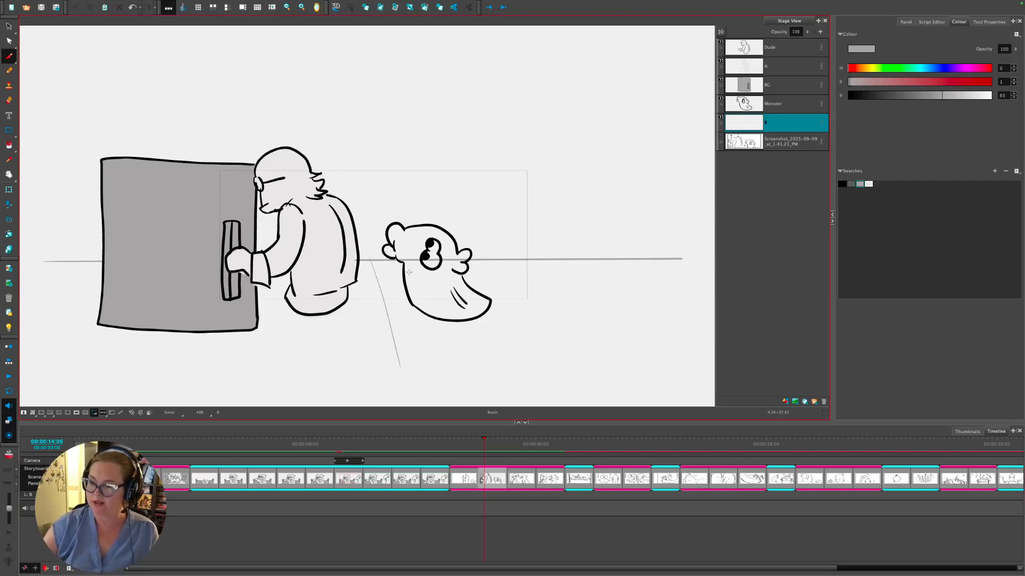
key(ctrl+z)
drag(371, 262, 412, 400)
drag(401, 265, 480, 389)
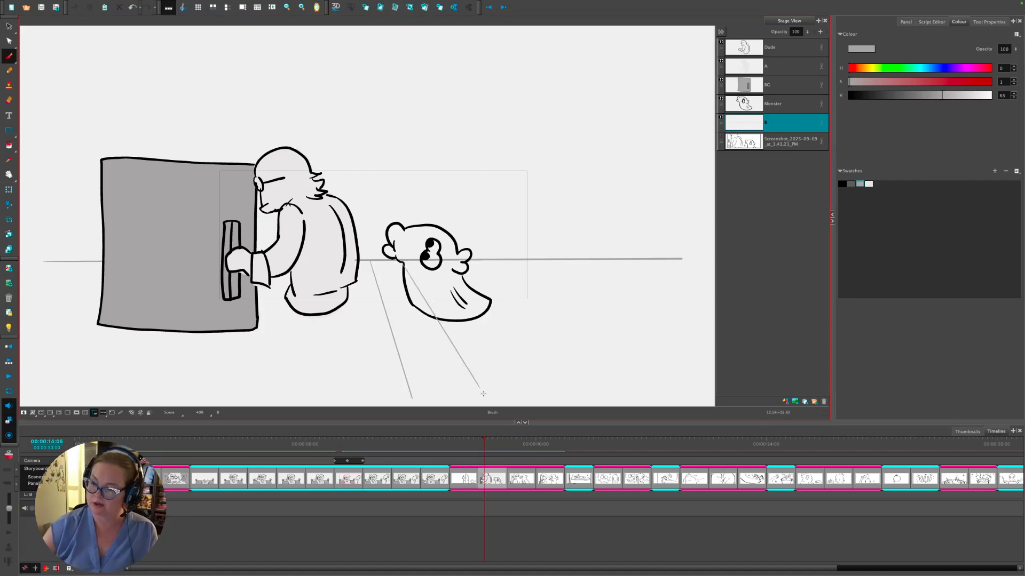
drag(451, 265, 553, 379)
drag(498, 258, 621, 362)
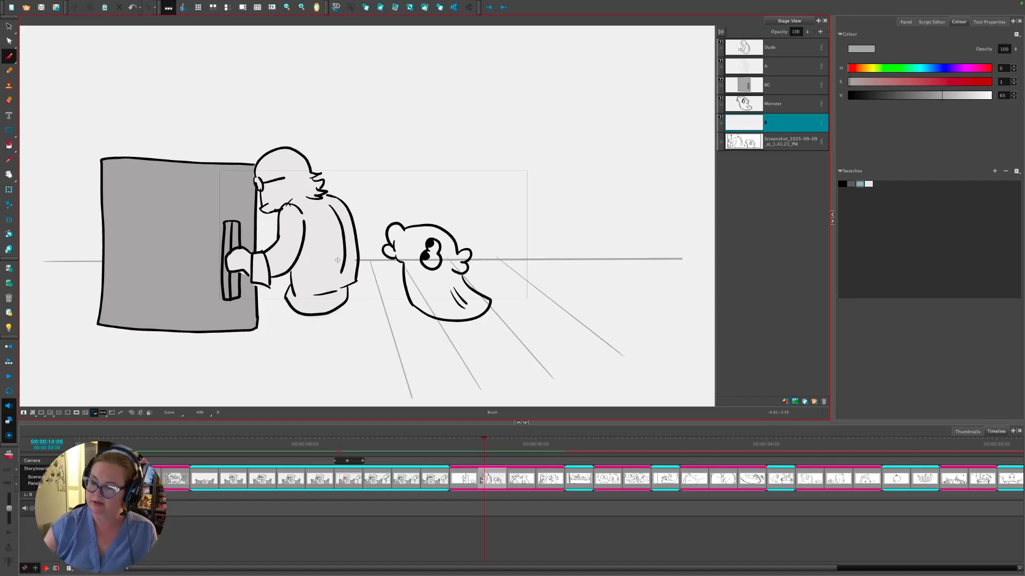
drag(338, 261, 336, 404)
drag(285, 257, 232, 397)
drag(239, 261, 122, 387)
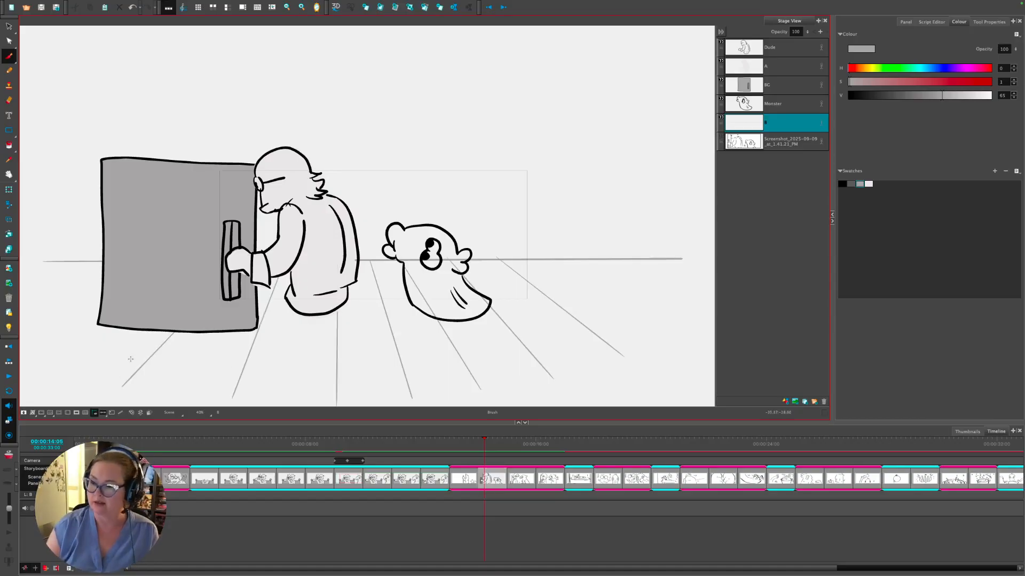
- Draw two long horizontal floor lines across the panel beneath the characters
drag(553, 268, 46, 273)
mouse_move(560, 287)
mouse_down()
mouse_move(202, 281)
mouse_move(31, 290)
mouse_up()
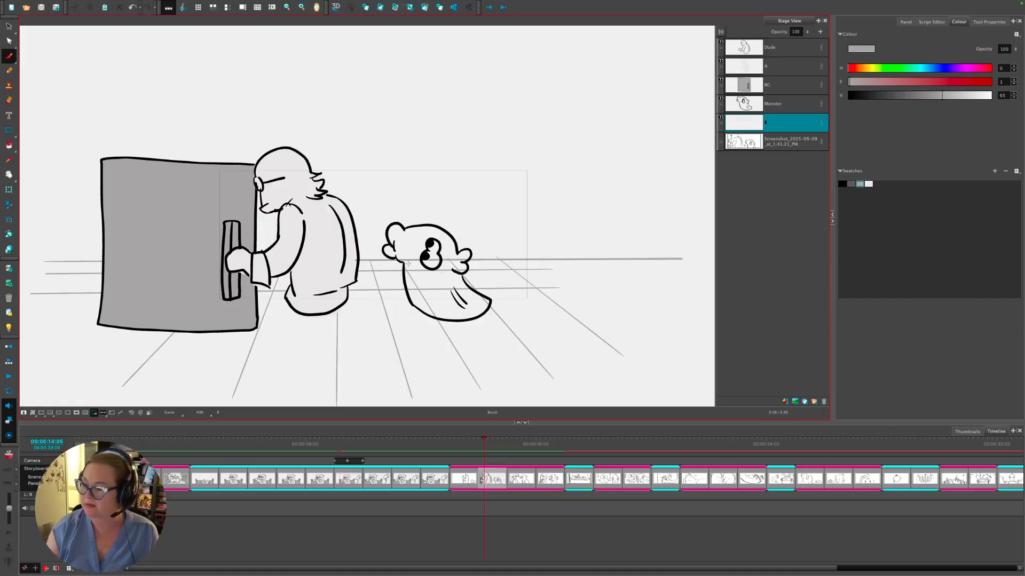
click(745, 105)
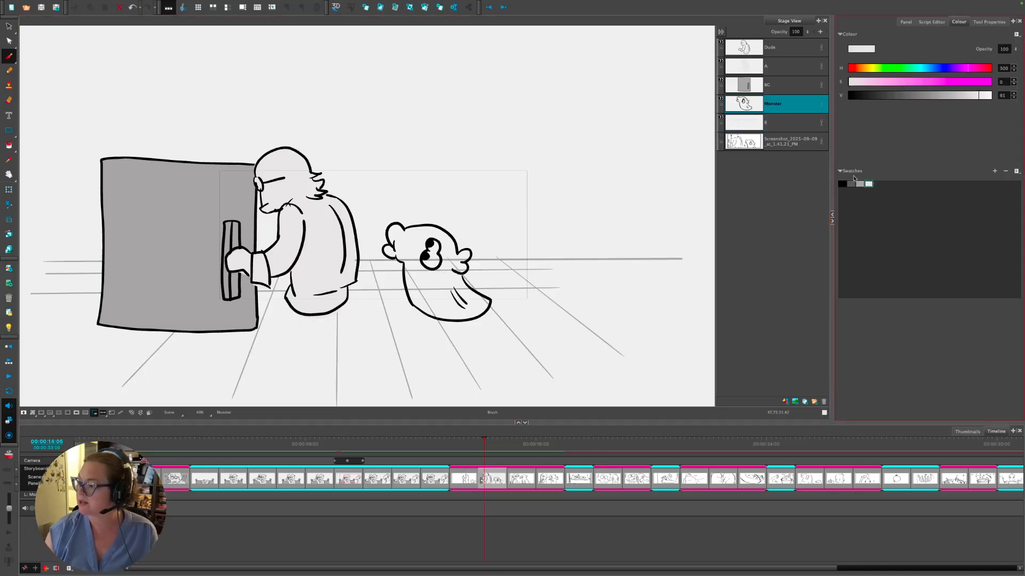
right_click(749, 104)
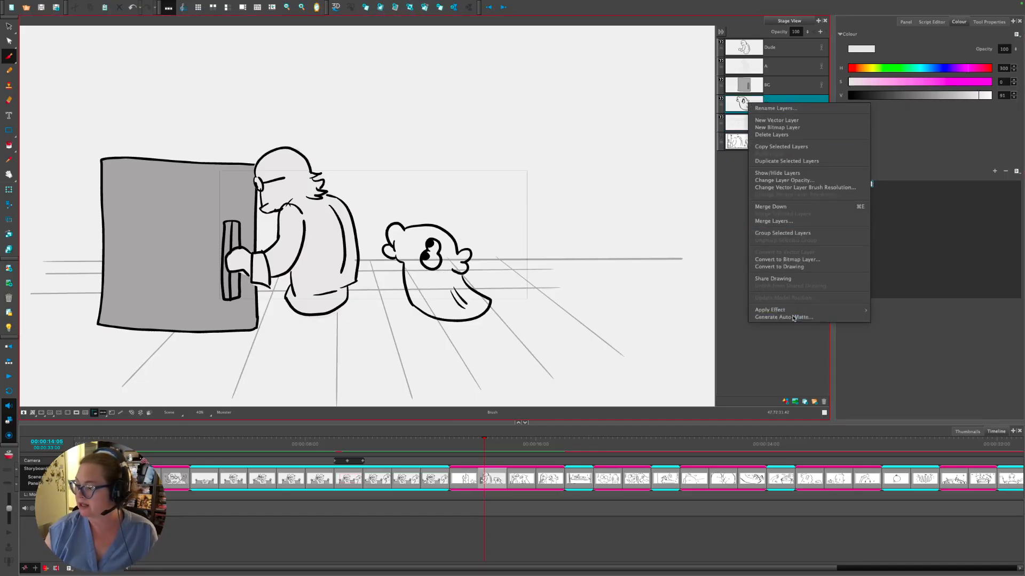
- Generate an auto-matte on the Monster layer and mask everything outside the camera frame
click(777, 317)
click(581, 311)
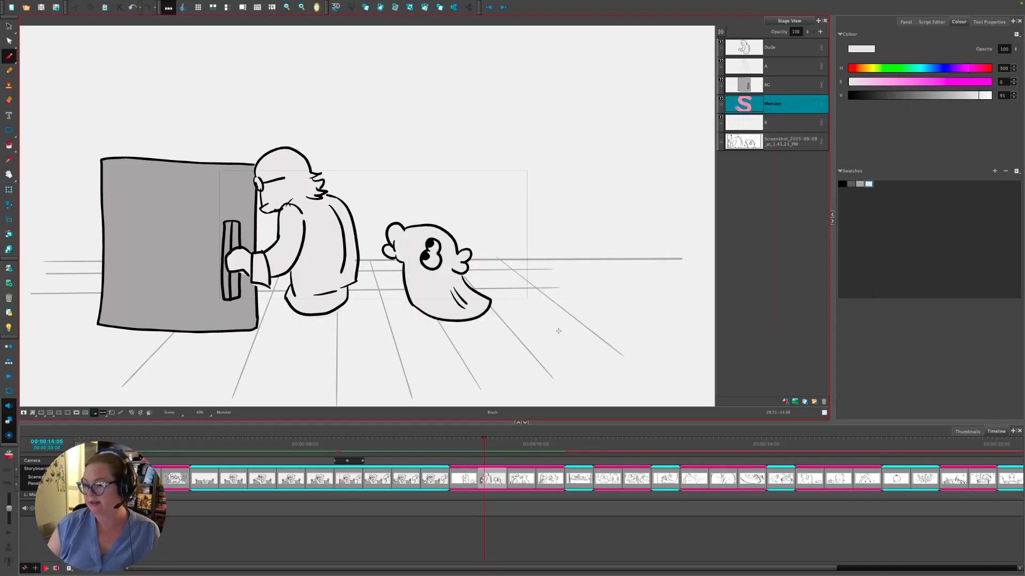
click(69, 413)
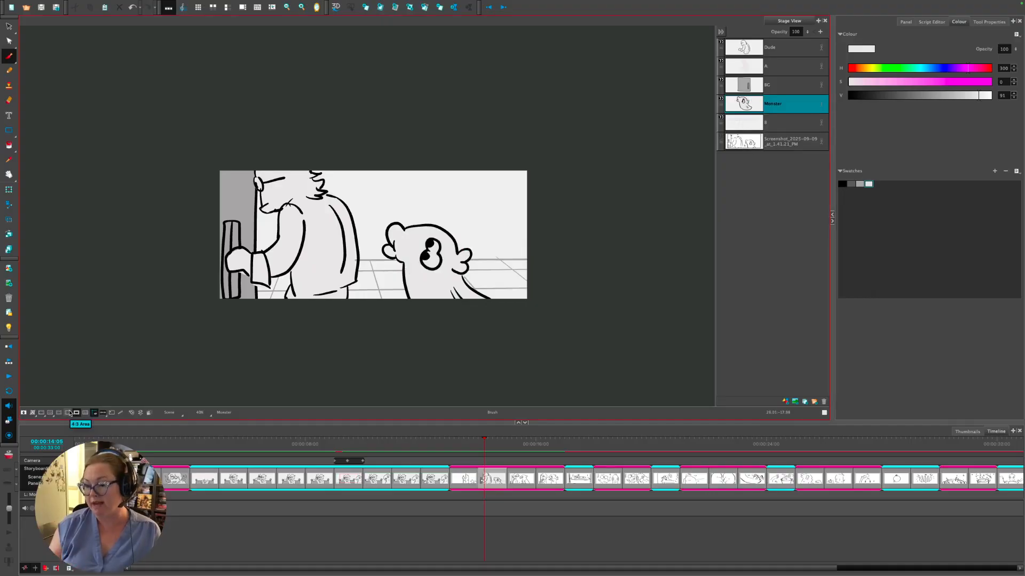
- Duplicate the vault-door panel at 00:00:14:11
drag(474, 446, 483, 446)
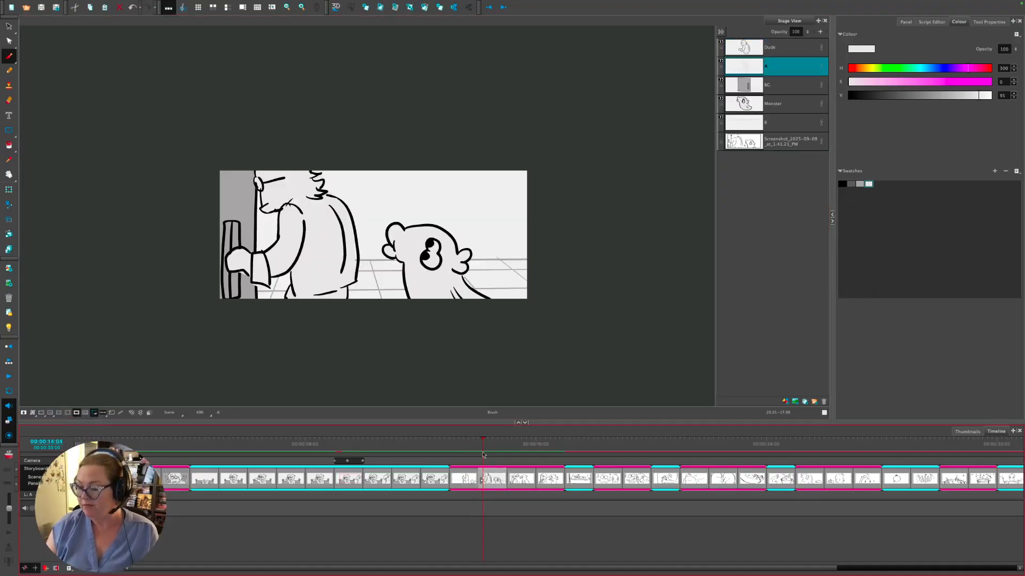
click(472, 480)
click(491, 481)
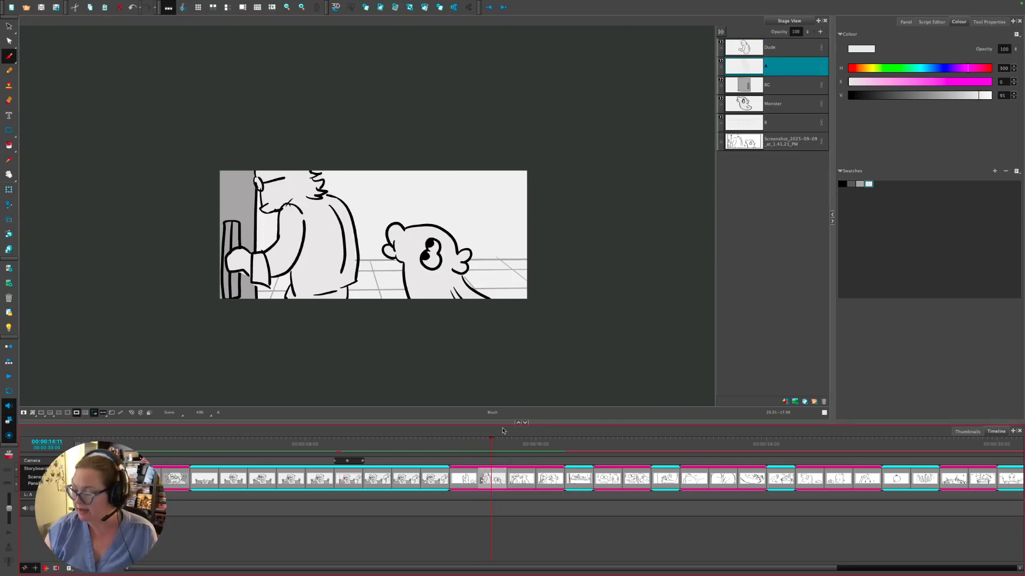
click(759, 137)
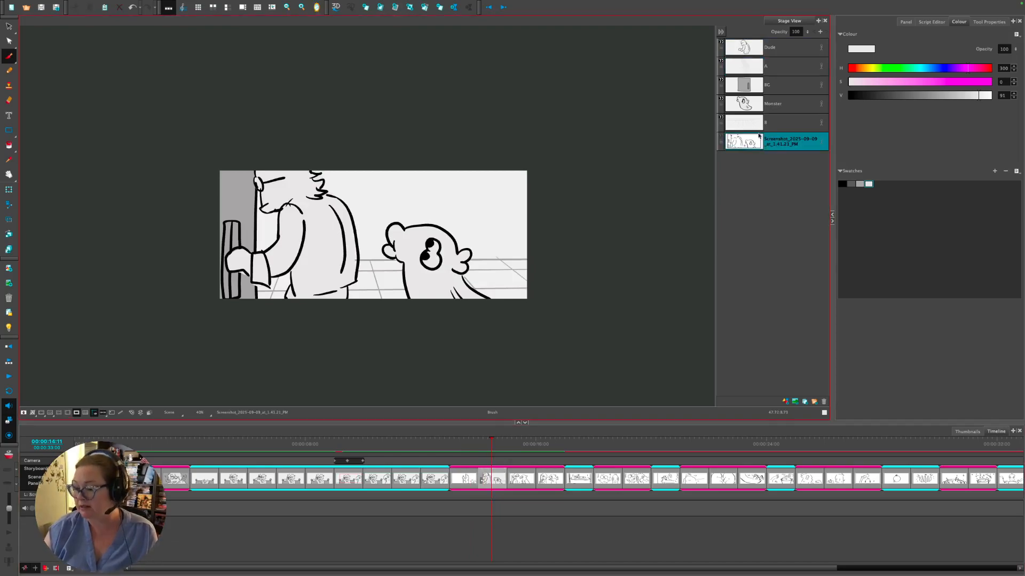
right_click(502, 489)
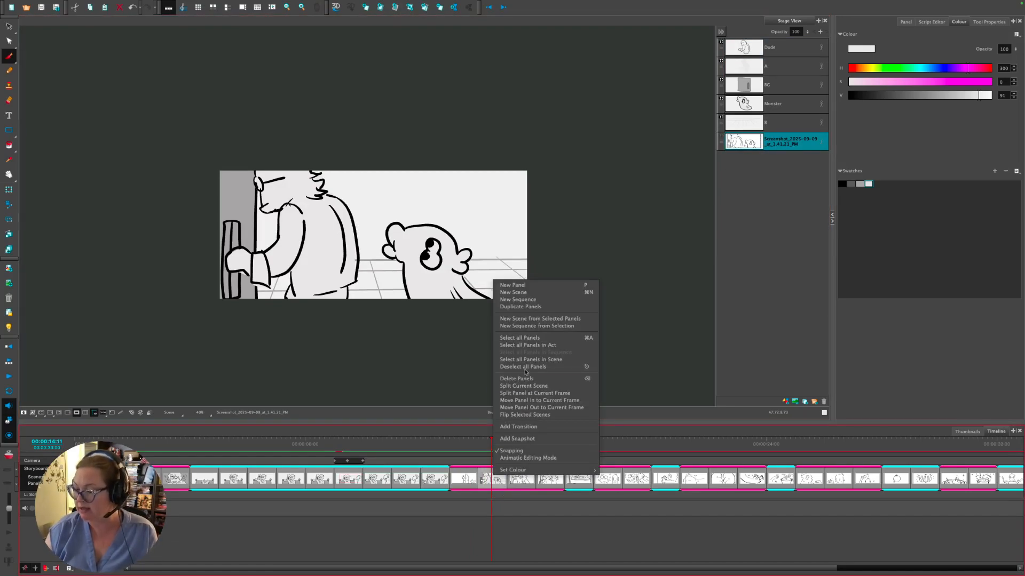
click(541, 308)
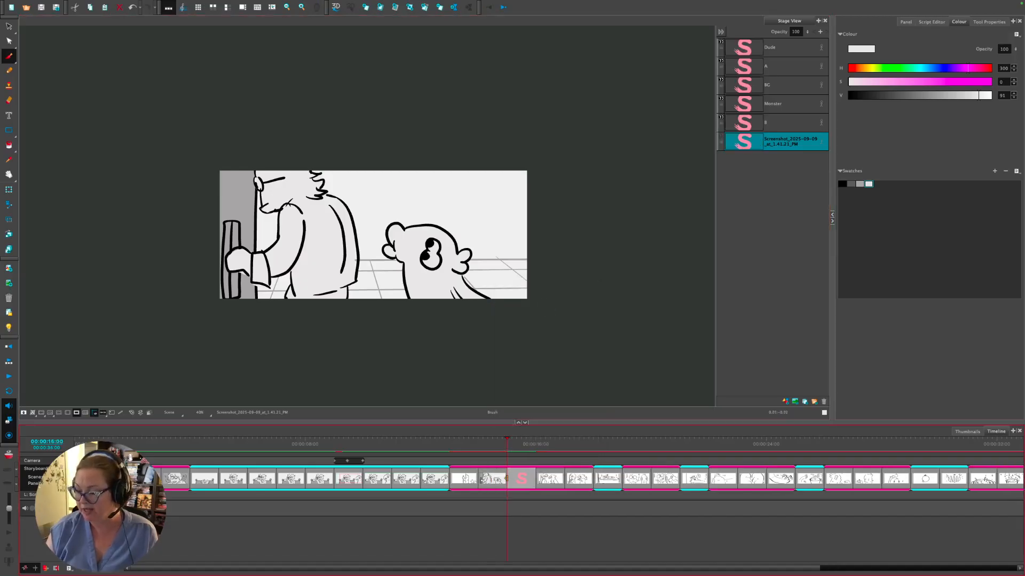
- Check the duplicate and neighbouring panels, ending on the glasses-wearing man's panel
click(497, 480)
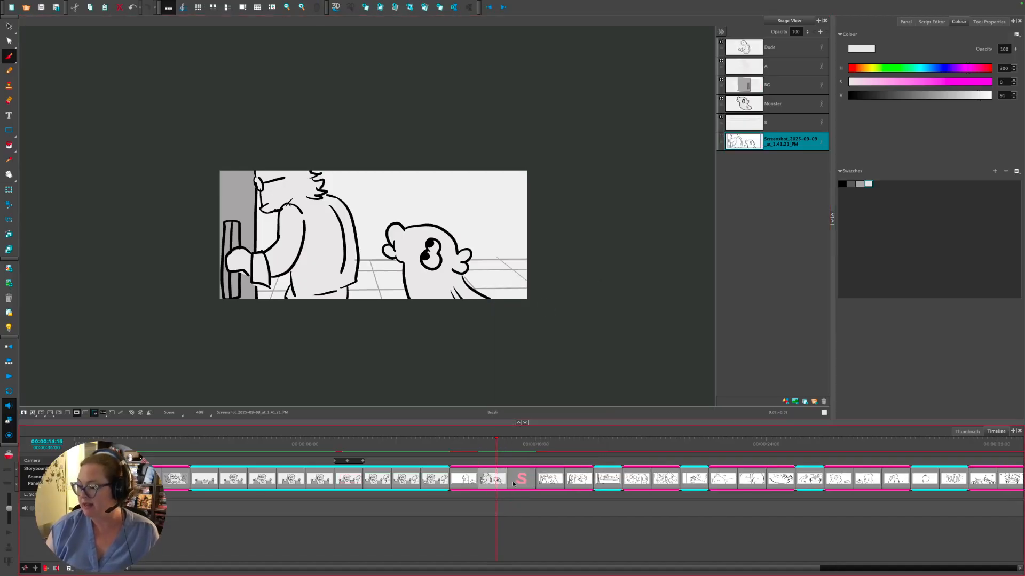
click(492, 480)
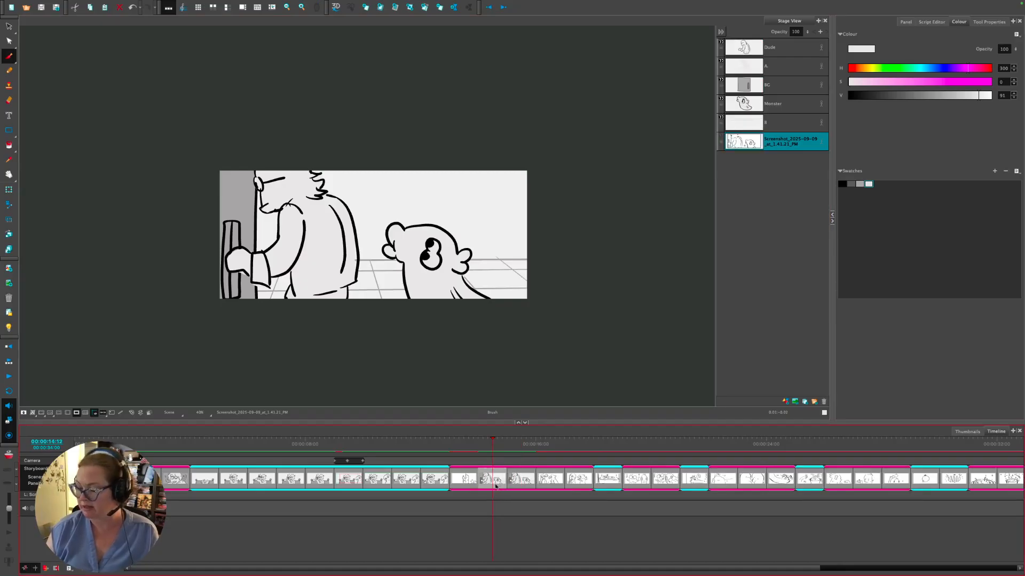
click(464, 480)
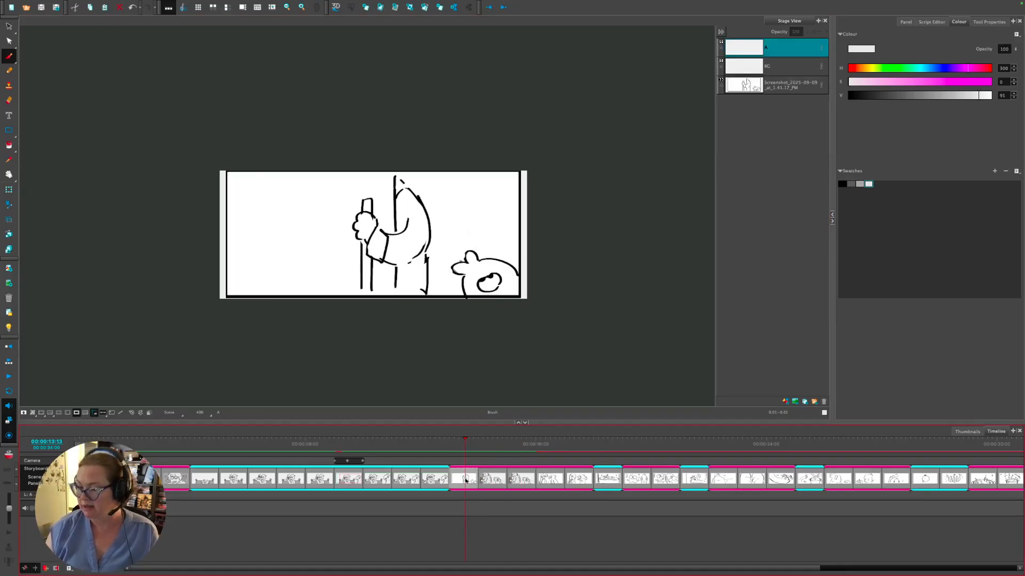
click(492, 480)
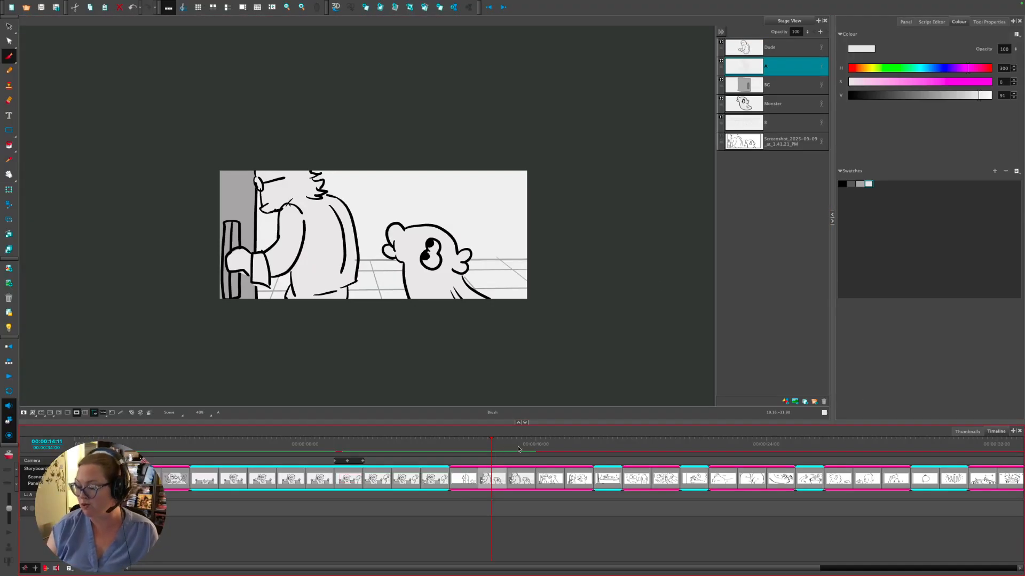
key(Right)
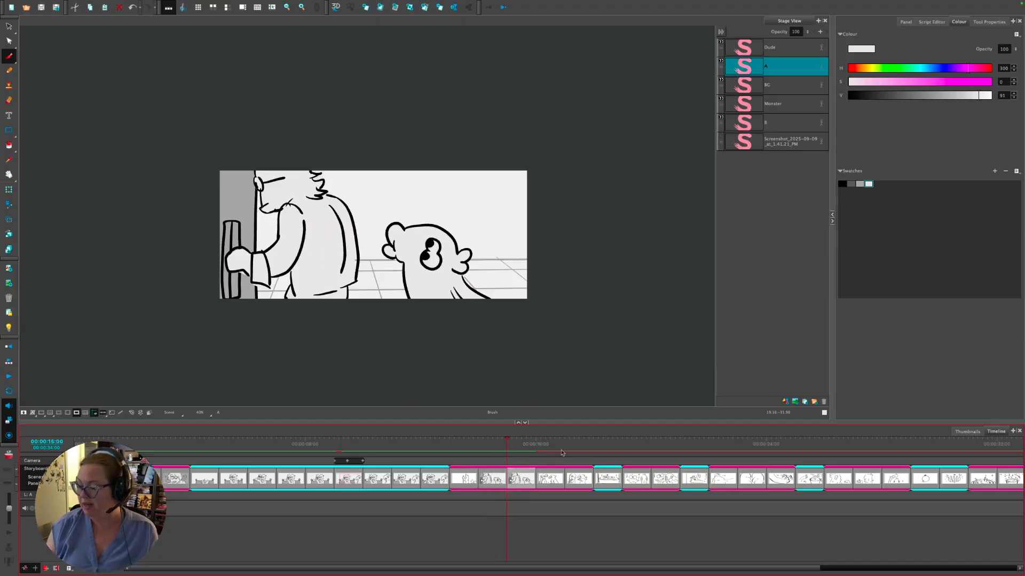
click(266, 444)
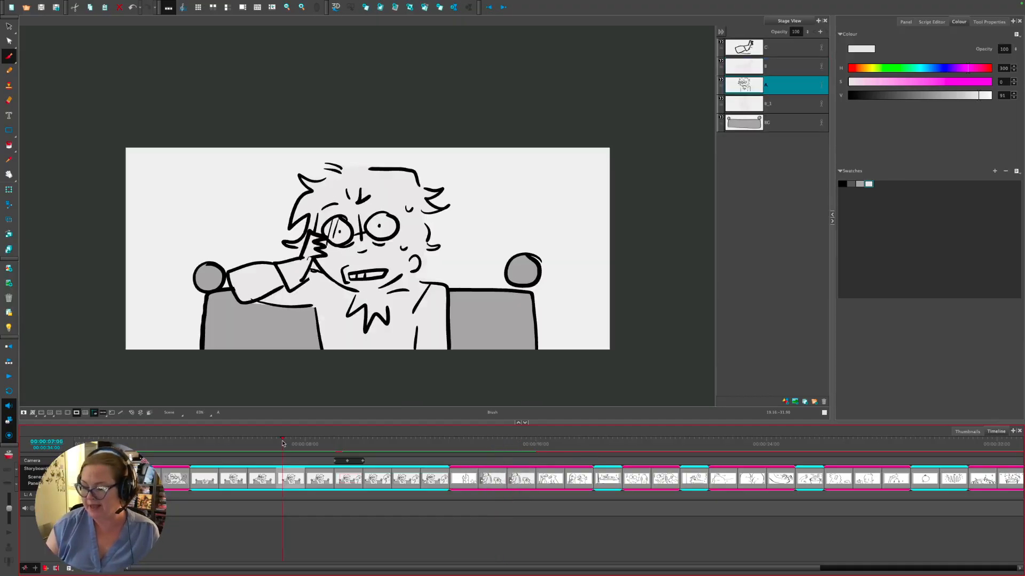
- Fit the door panel in view, play the storyboard, then scrub back to the vault-door panel
key(Right)
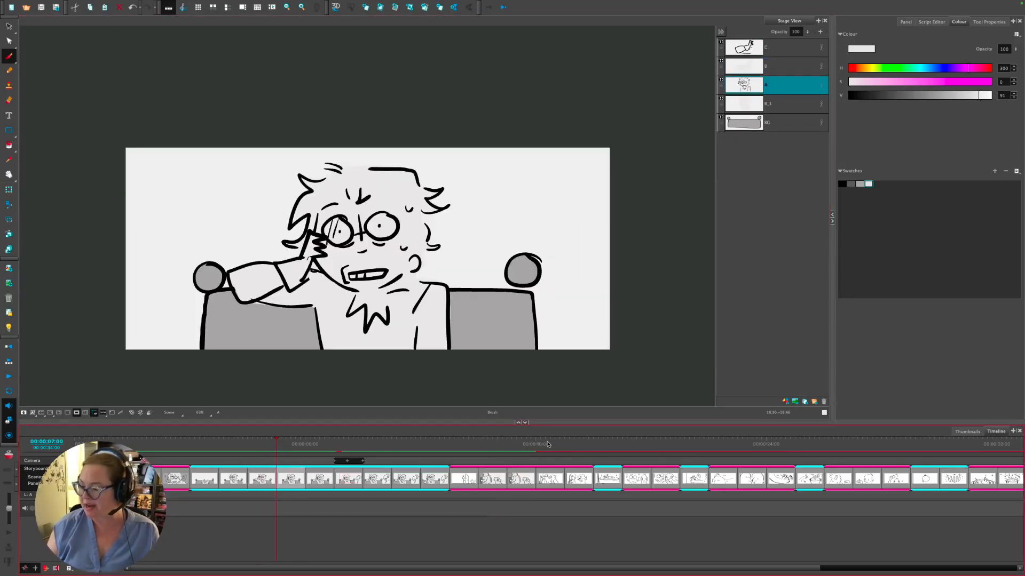
drag(550, 444, 517, 474)
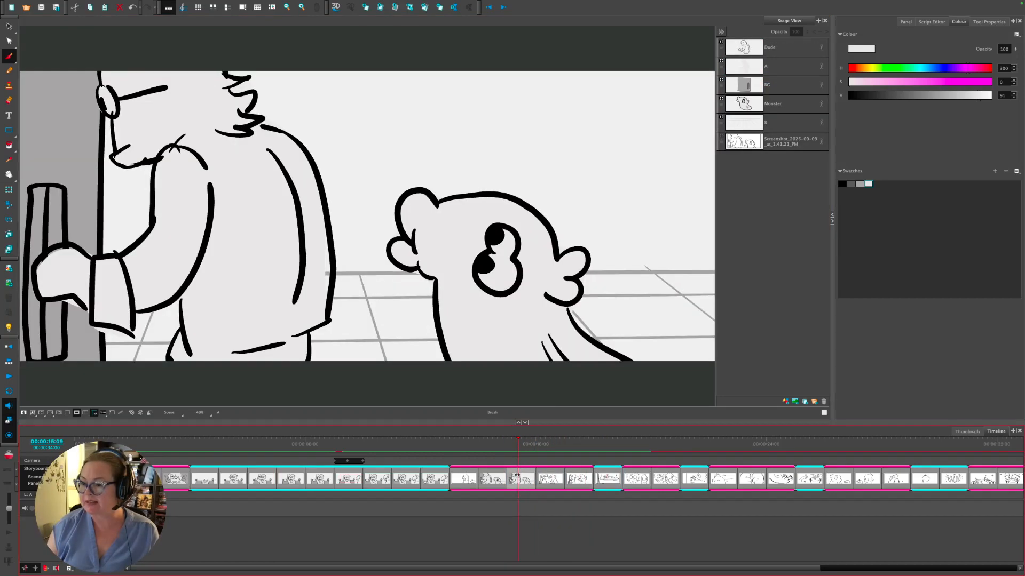
key(shift+m)
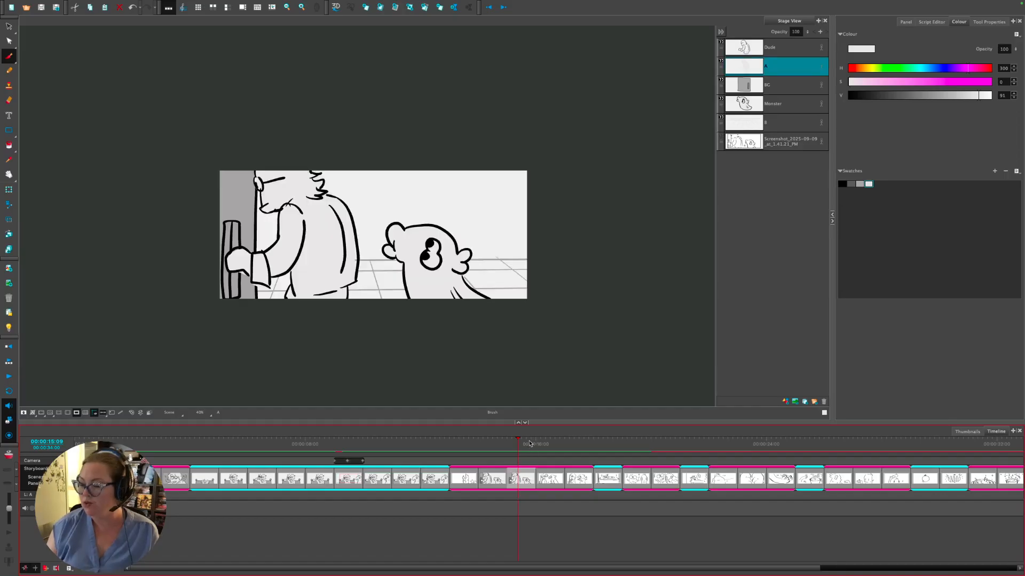
key(space)
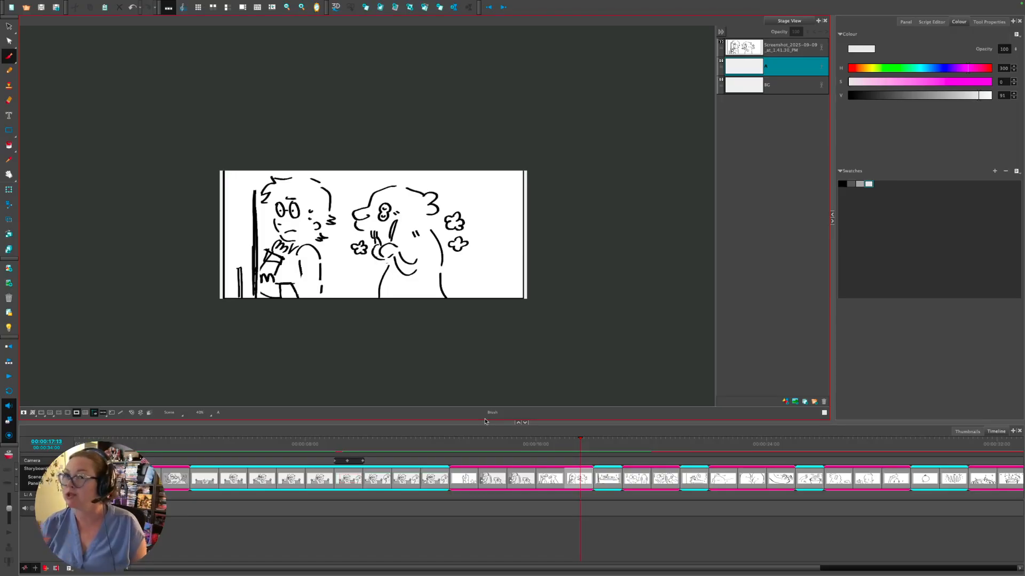
click(516, 445)
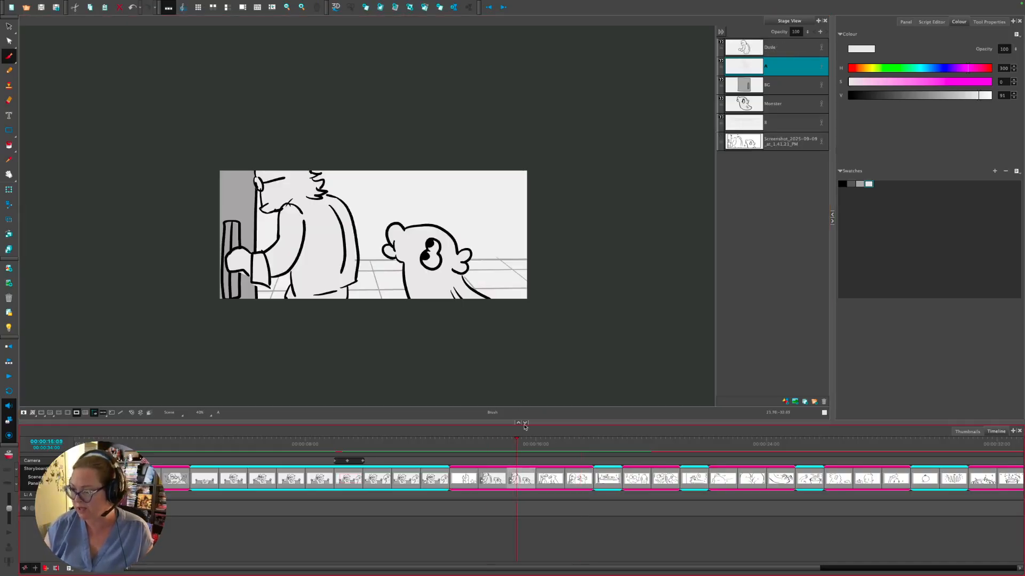
key(comma)
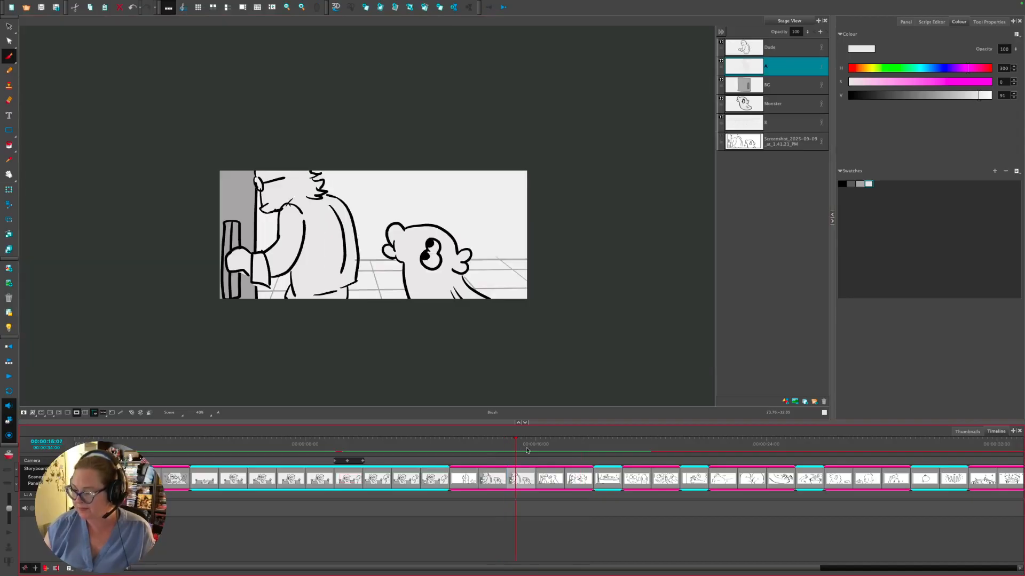
drag(551, 448, 520, 447)
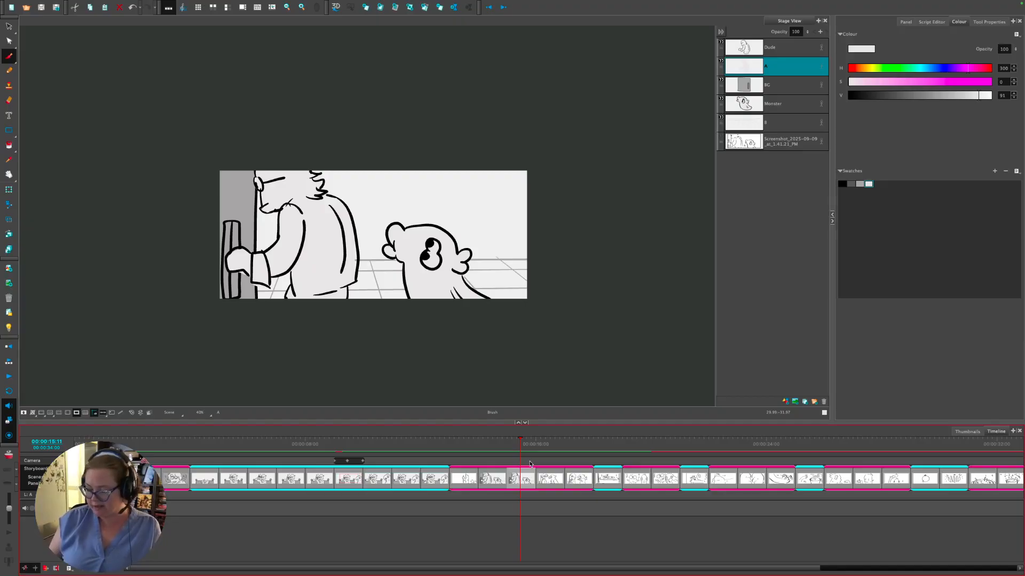
- Add a new panel that copies the Monster and Dude layers
key(alt+p)
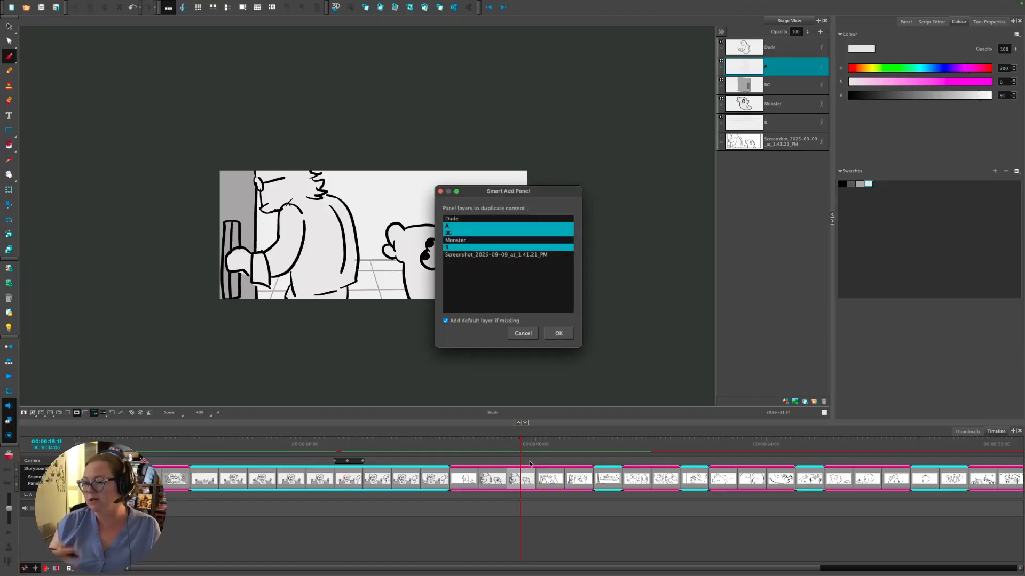
super+click(496, 240)
super+click(480, 219)
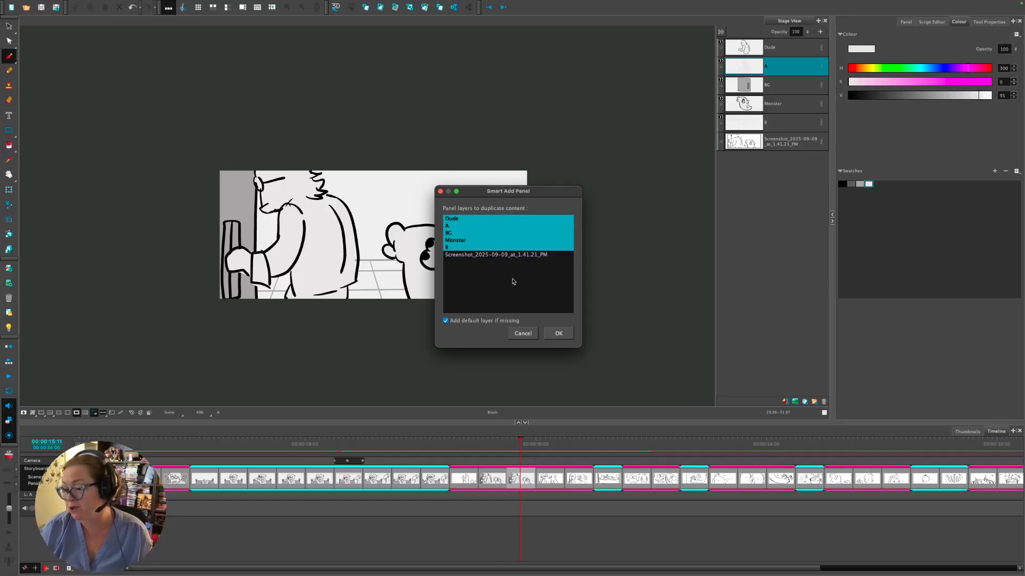
click(558, 333)
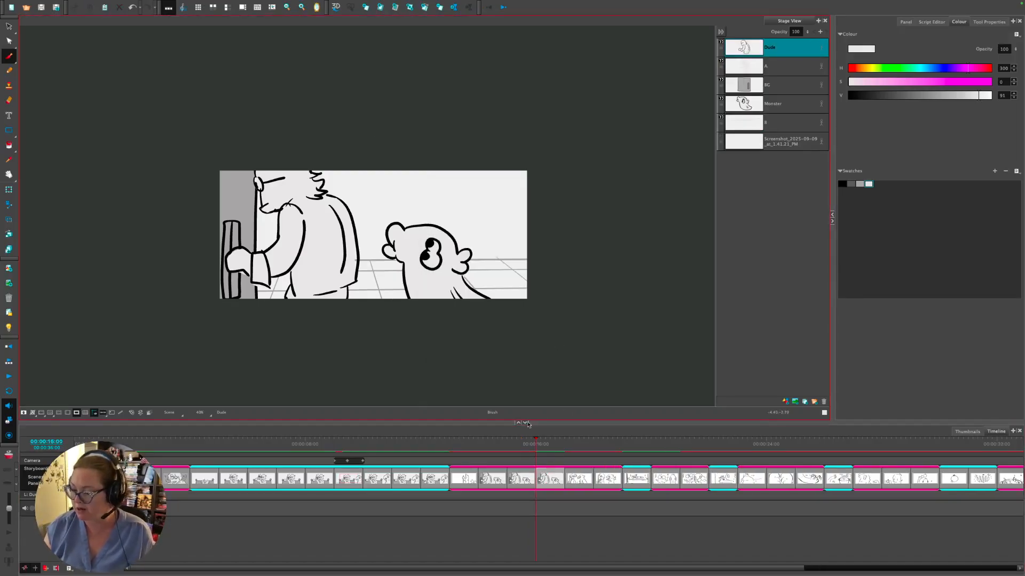
- Copy the next panel's screenshot layer, paste it here, and delete the old screenshot layer
click(579, 448)
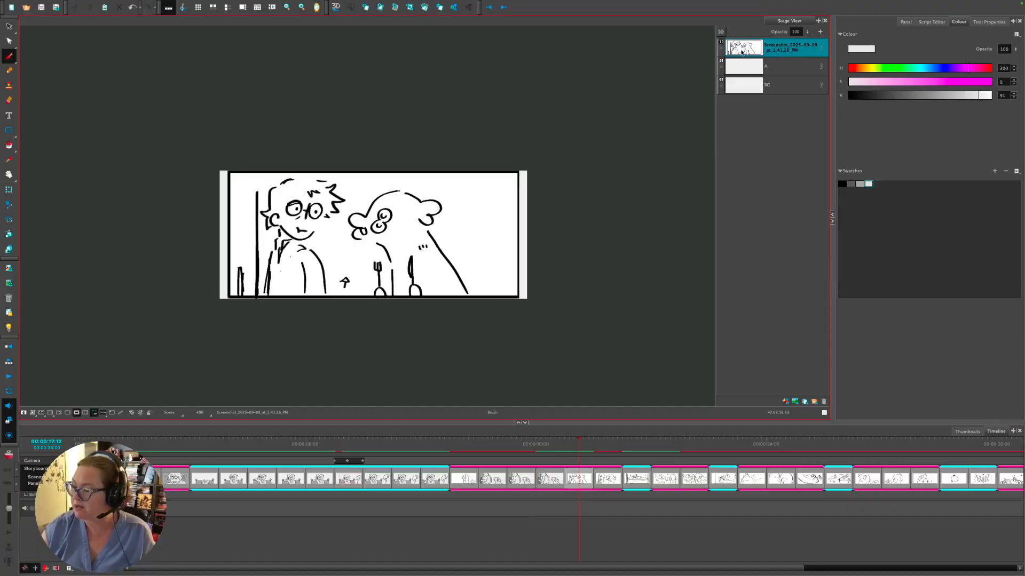
right_click(752, 47)
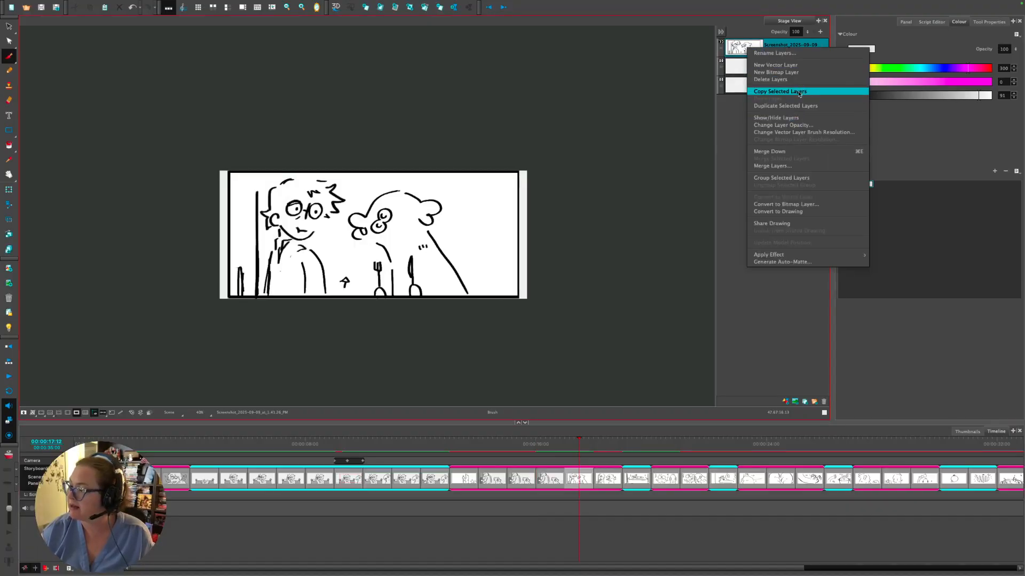
click(747, 51)
key(Left)
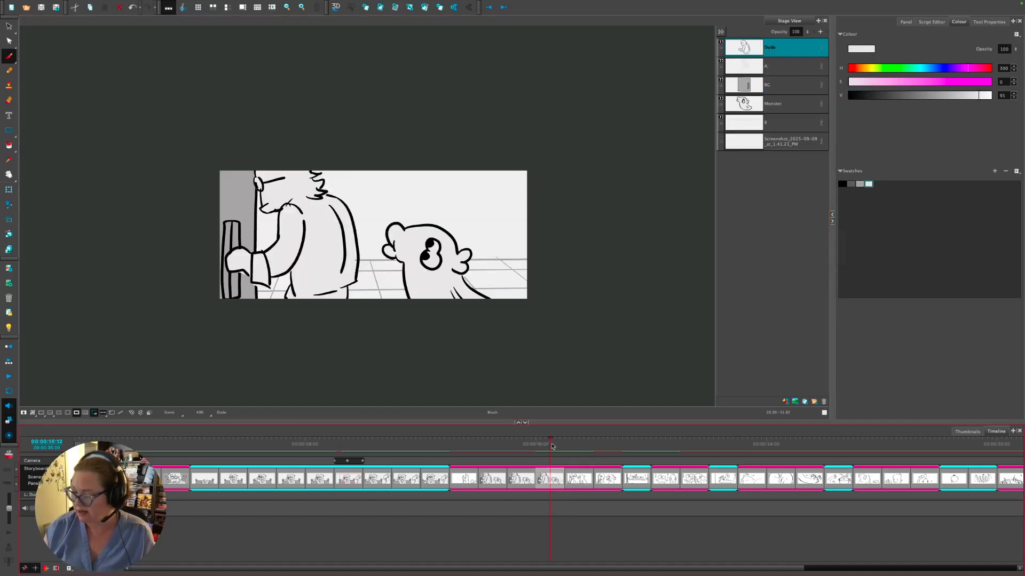
click(746, 143)
right_click(749, 143)
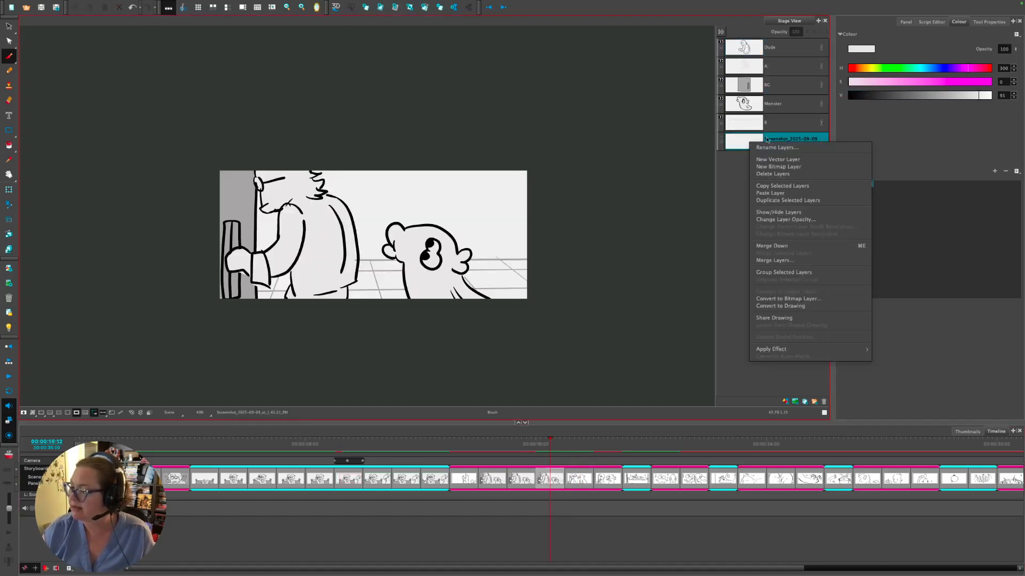
click(793, 193)
click(758, 162)
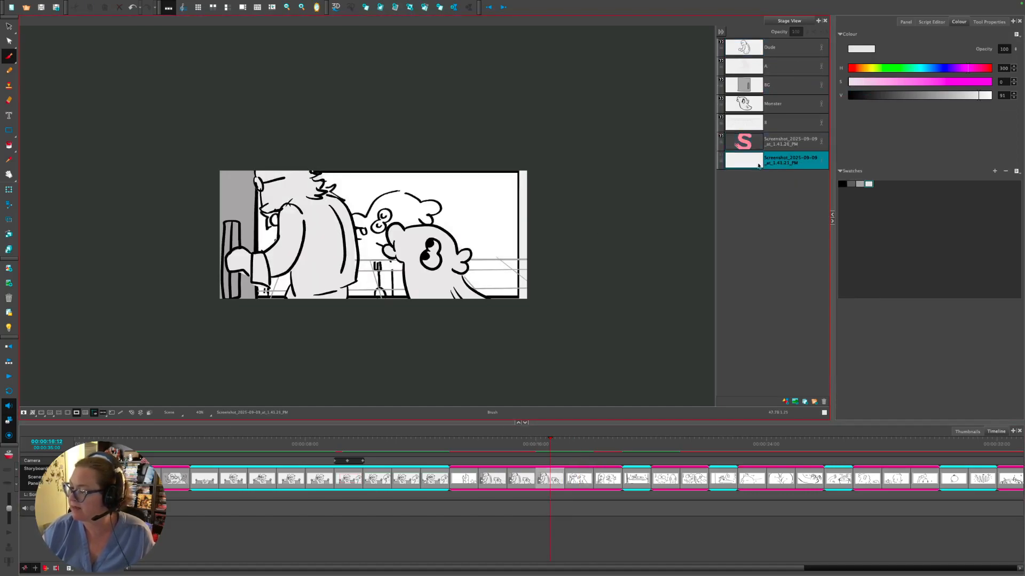
click(823, 401)
- Check the neighbouring panels, zoom in, and return to the new panel
click(574, 442)
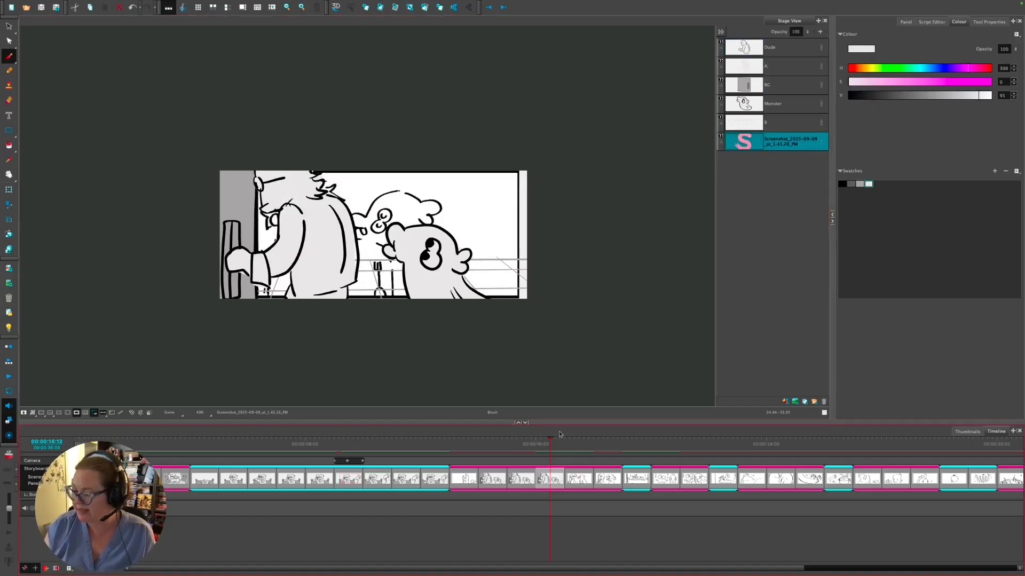
click(550, 443)
click(579, 482)
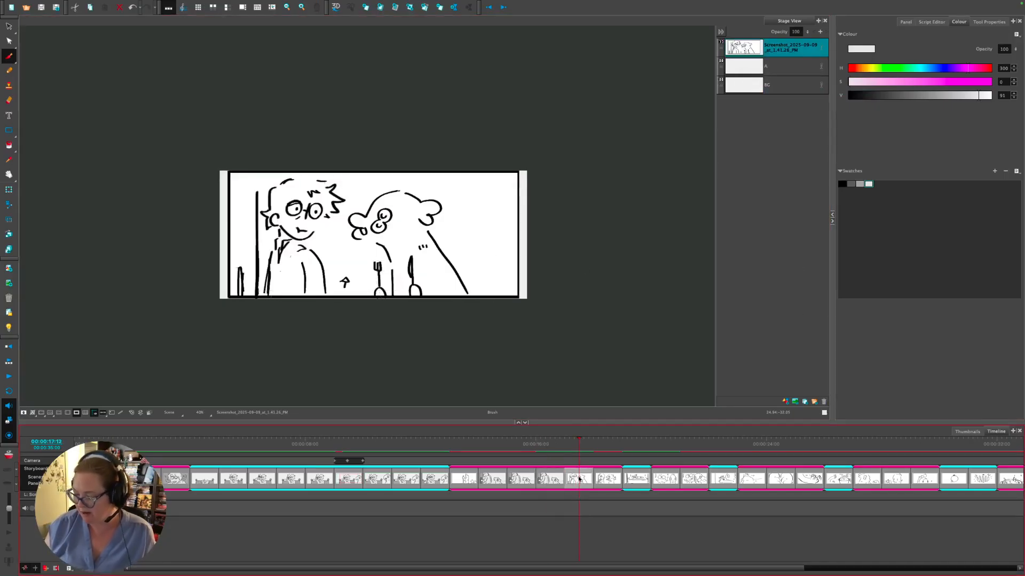
key(2)
key(2)
key(2)
click(549, 452)
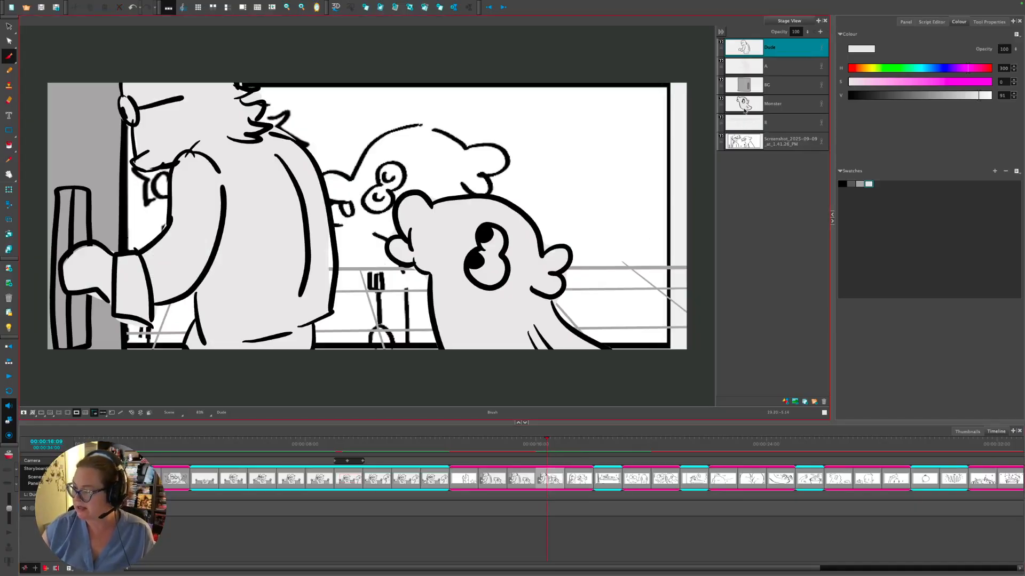
- Undo the Monster layer's strokes, pick black, disable the camera mask, and hide the Dude and A layers
ctrl+alt+click(592, 270)
key(1)
key(1)
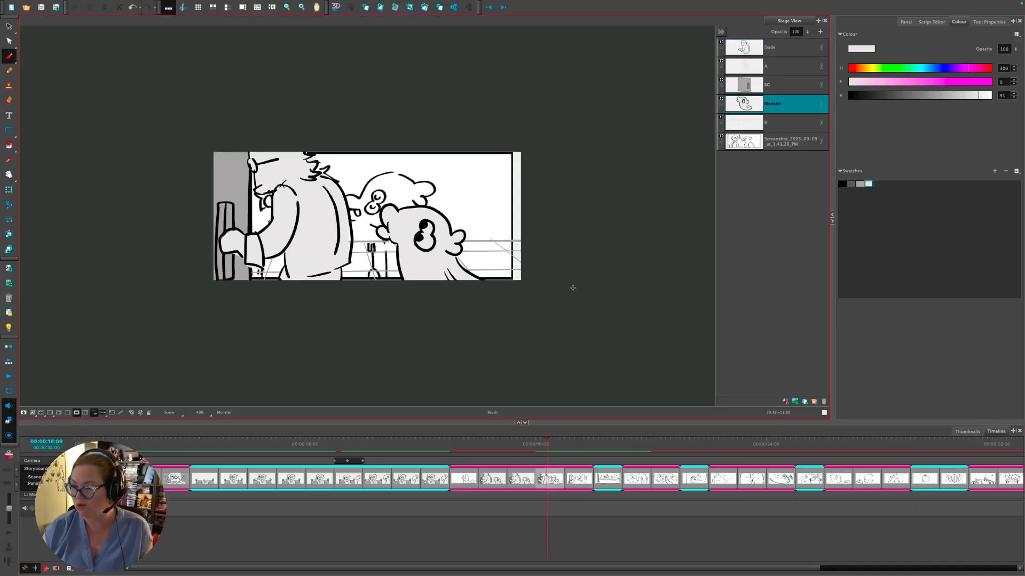
key(2)
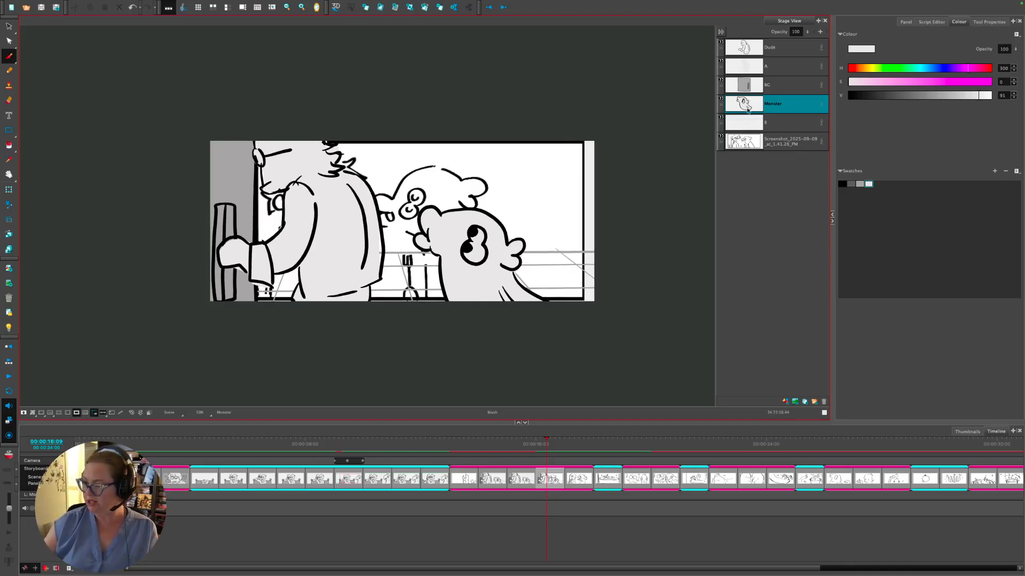
key(ctrl+z)
key(ctrl+z)
key(ctrl+z)
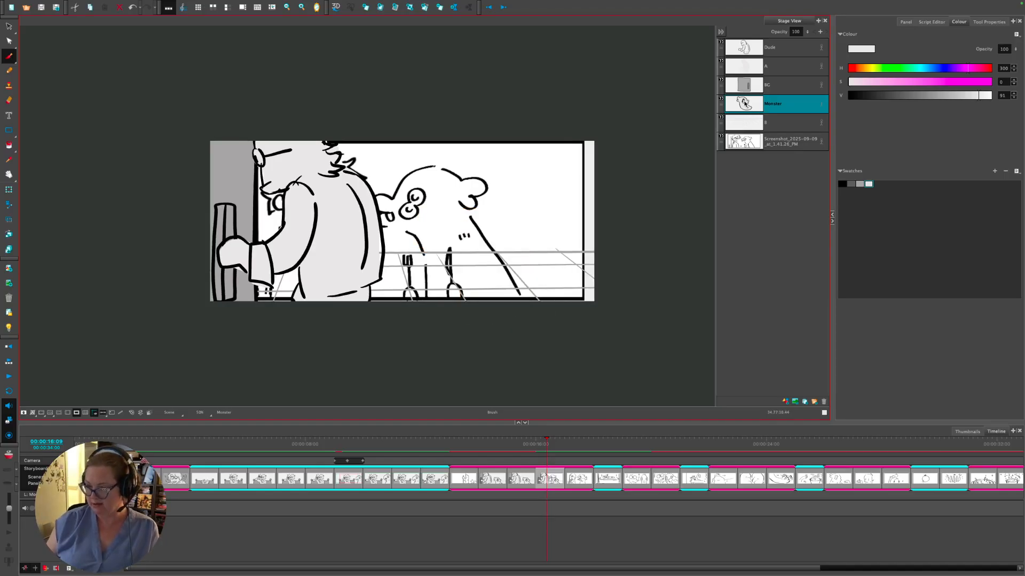
click(842, 184)
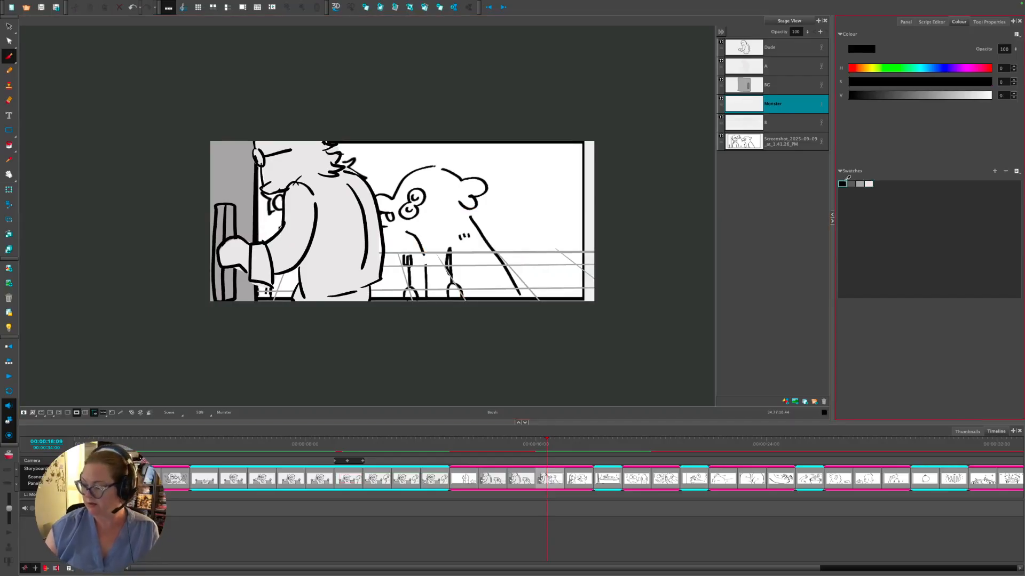
click(59, 412)
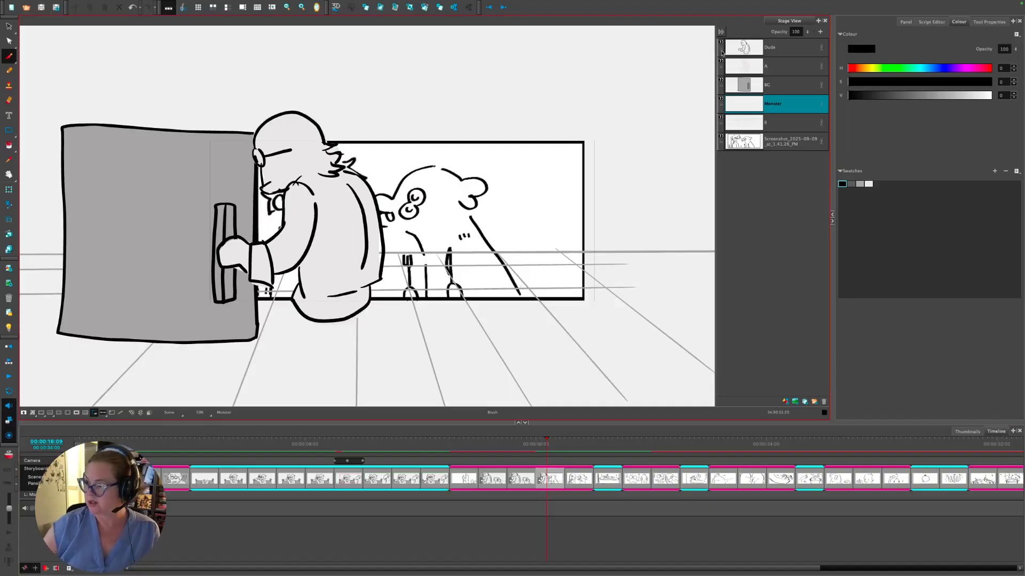
click(721, 44)
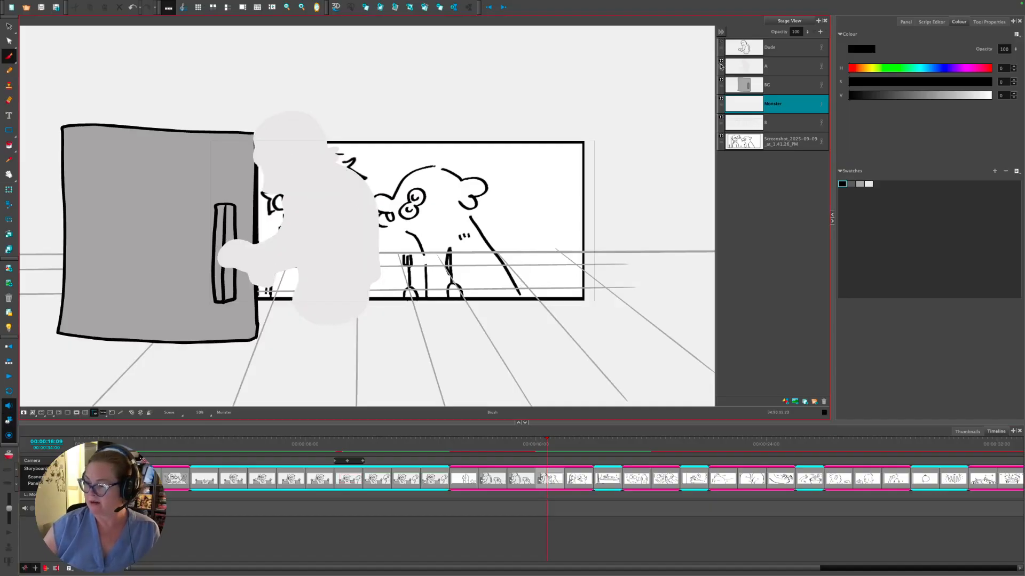
click(721, 64)
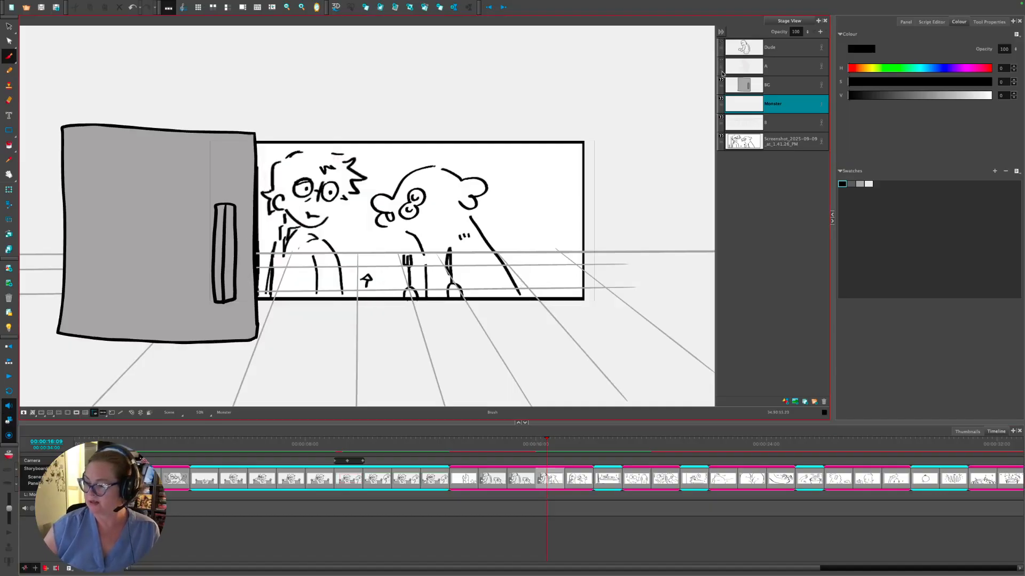
- Scrub through neighbouring panels and return to the start of the panel being redrawn
drag(545, 441, 525, 442)
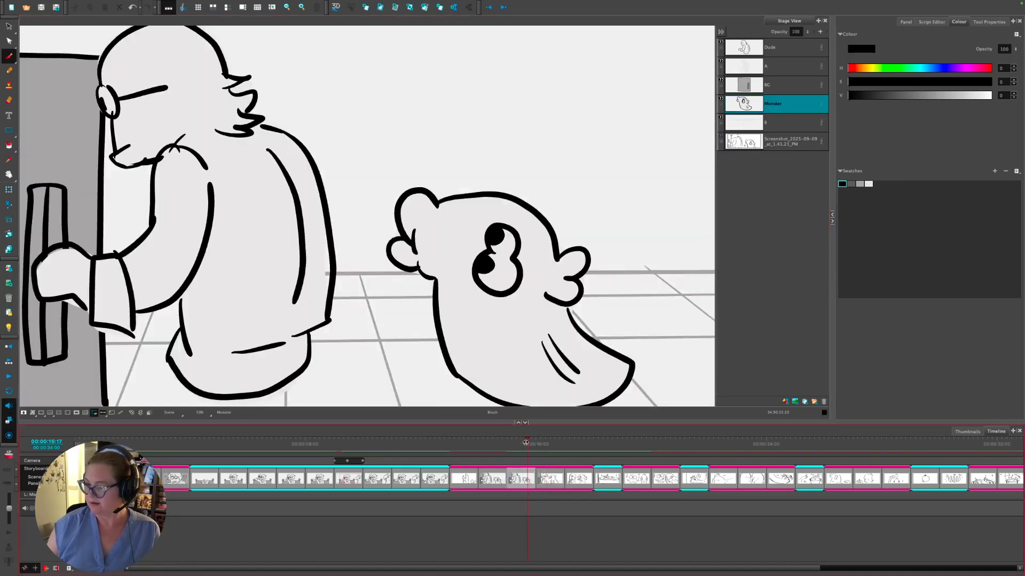
click(722, 140)
click(499, 444)
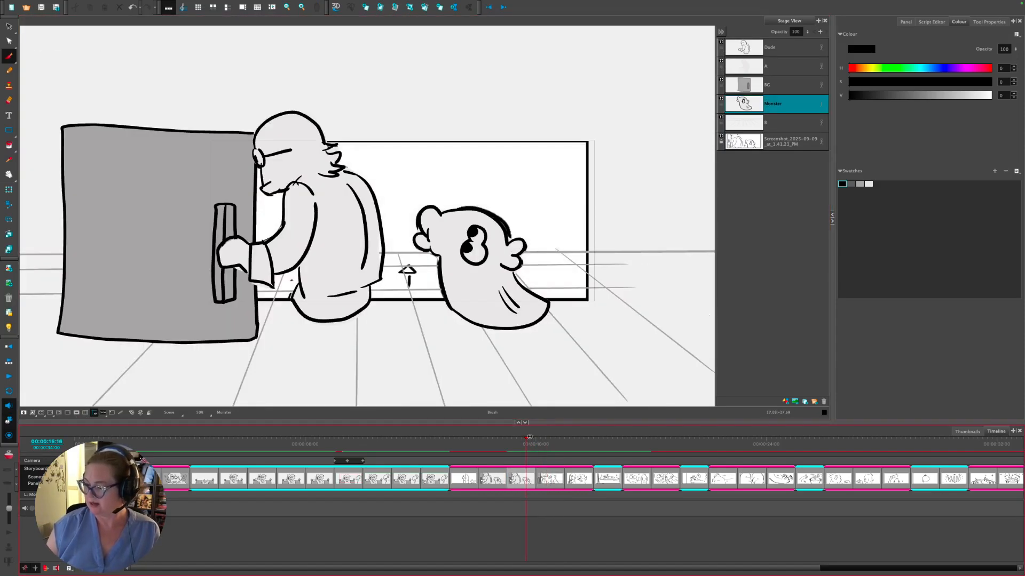
drag(498, 444, 532, 442)
click(519, 480)
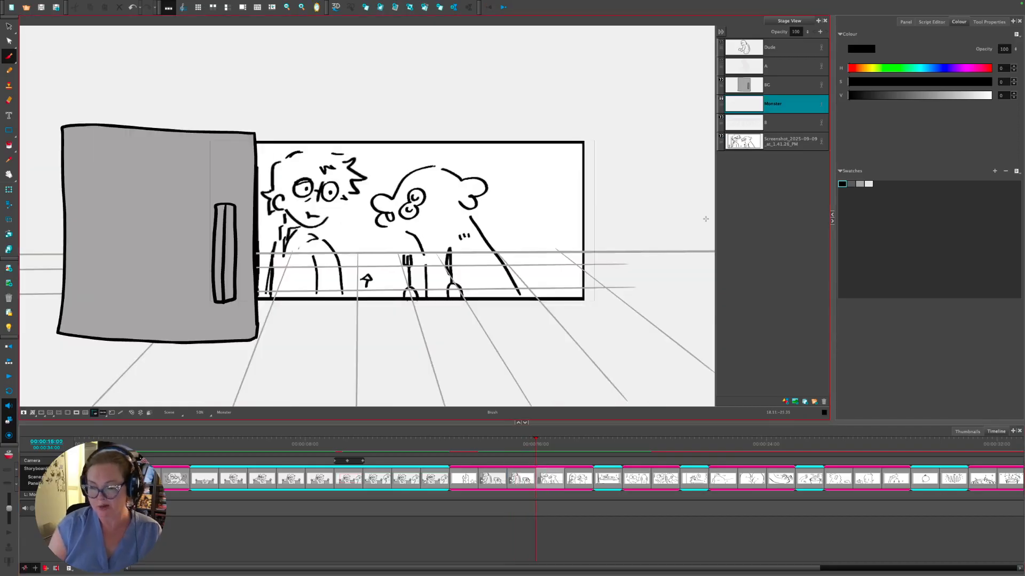
- Enable onion skinning with the floor layer included and BG, A and Dude layers excluded
click(8, 454)
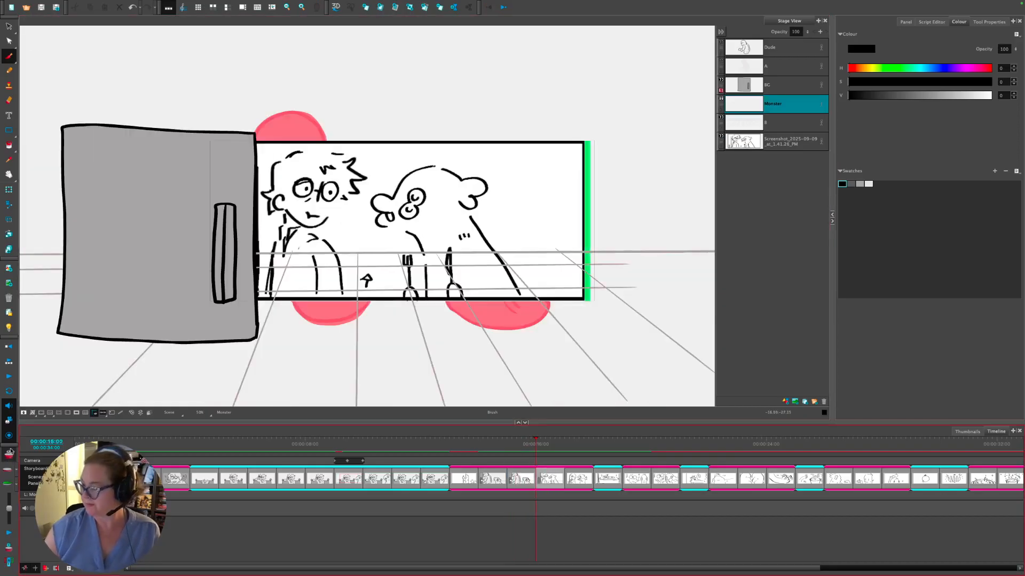
click(751, 105)
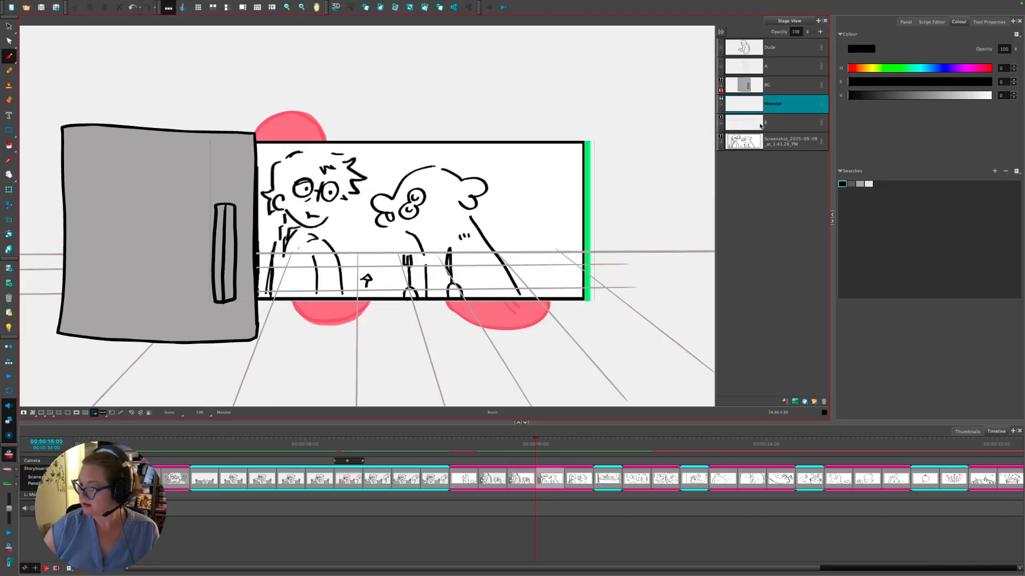
key(Left)
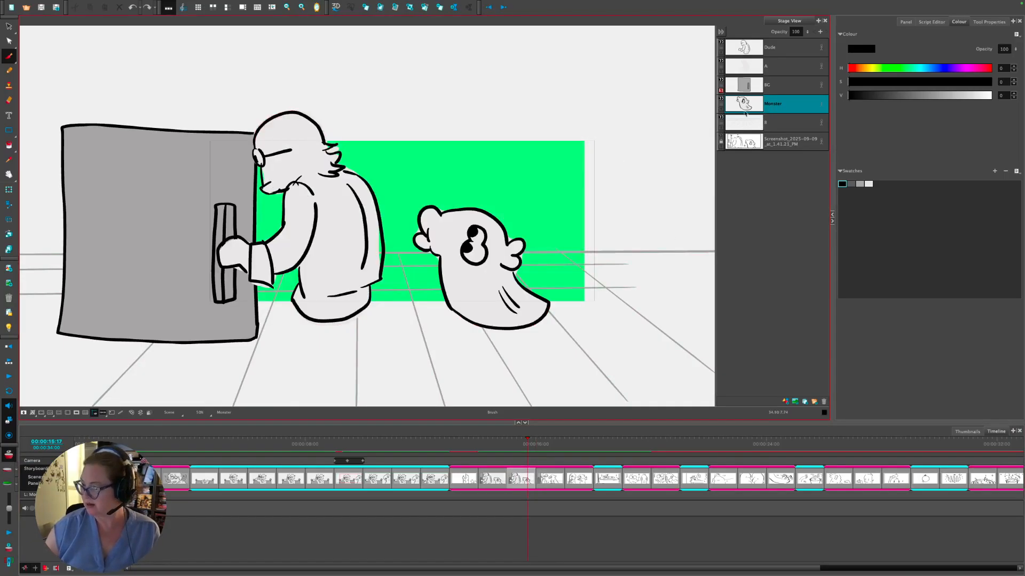
click(721, 123)
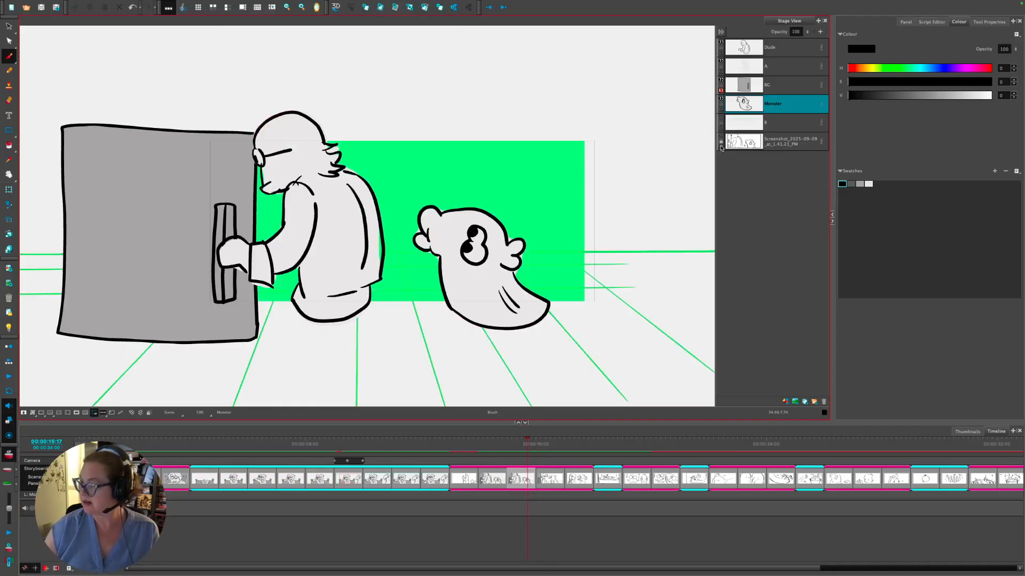
click(721, 80)
click(721, 61)
click(721, 42)
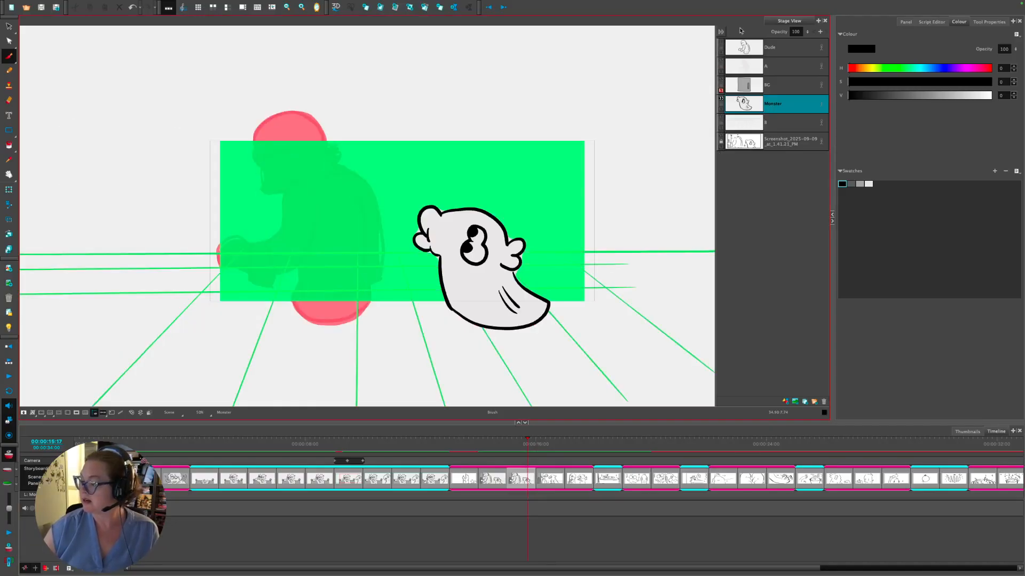
- Compare against the previous panel and switch the bottom view to panel thumbnails
click(499, 479)
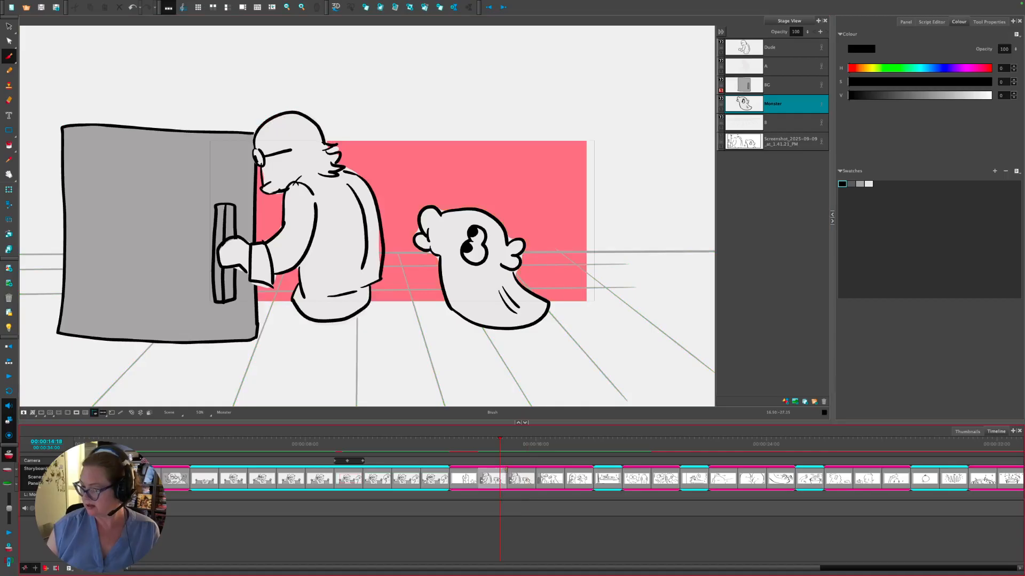
click(519, 475)
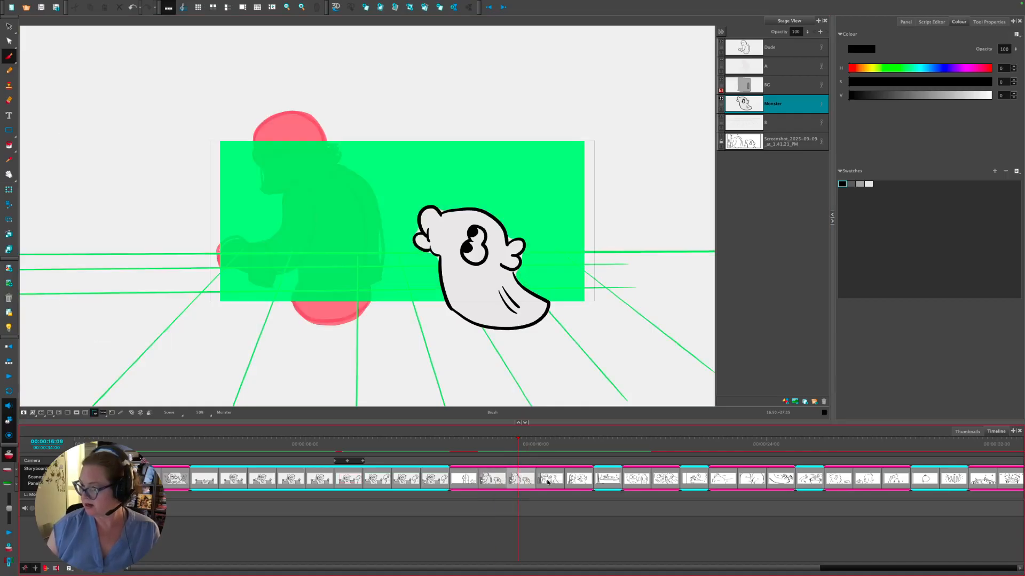
click(500, 480)
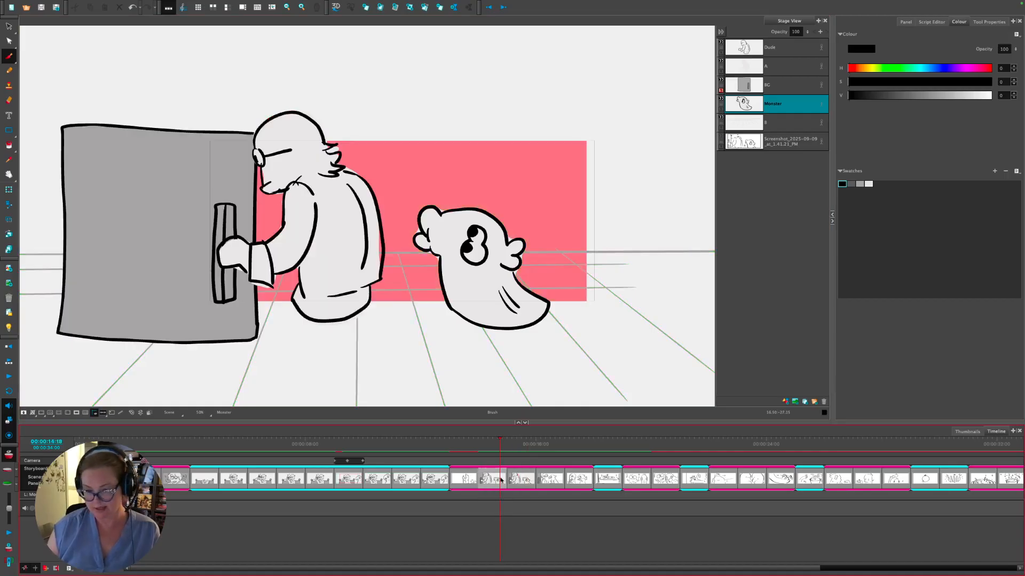
click(968, 431)
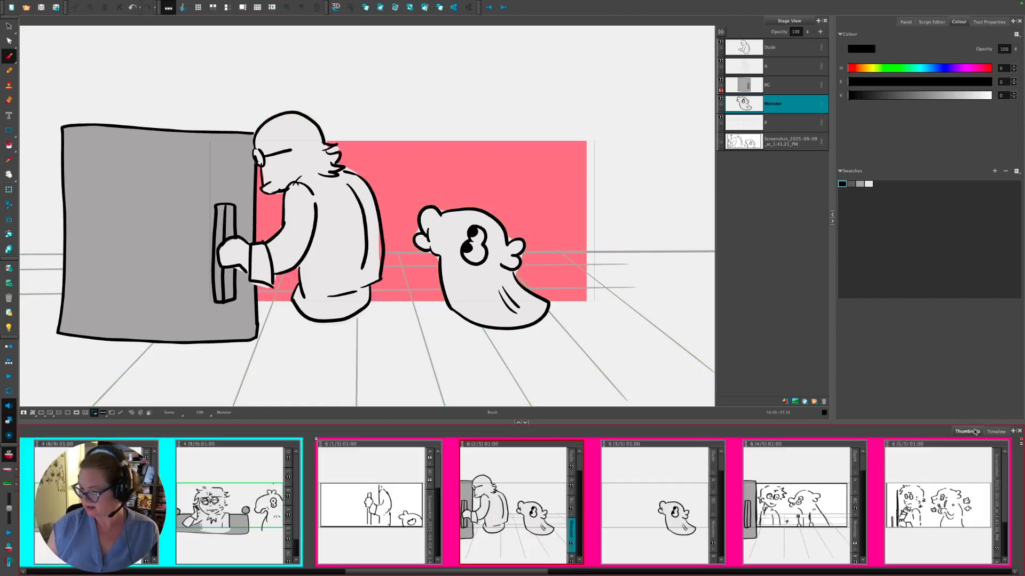
- Move to the next panel, hide the Monster layer, and turn off the screenshot layer's green onion tint
click(750, 134)
click(750, 105)
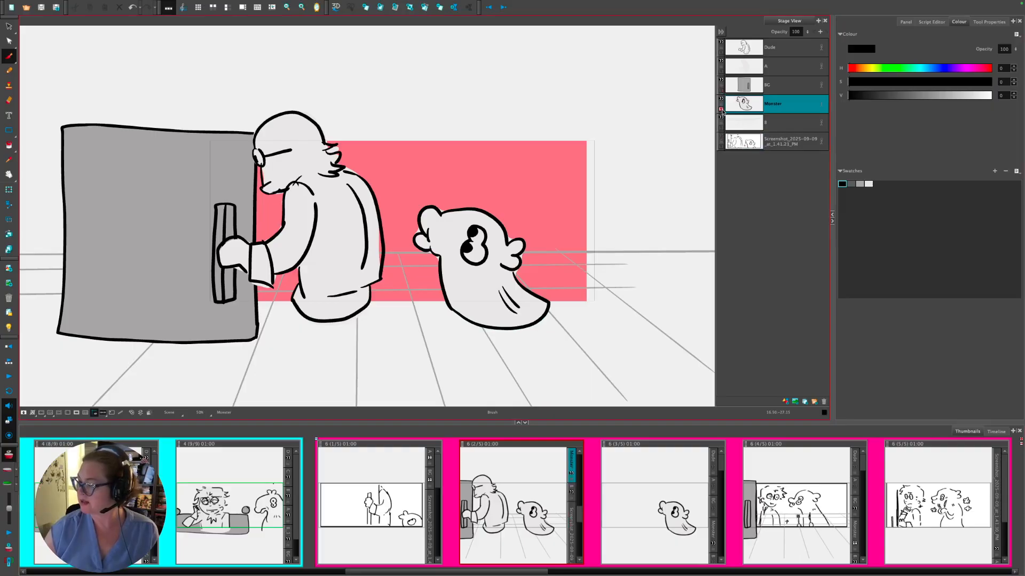
click(656, 488)
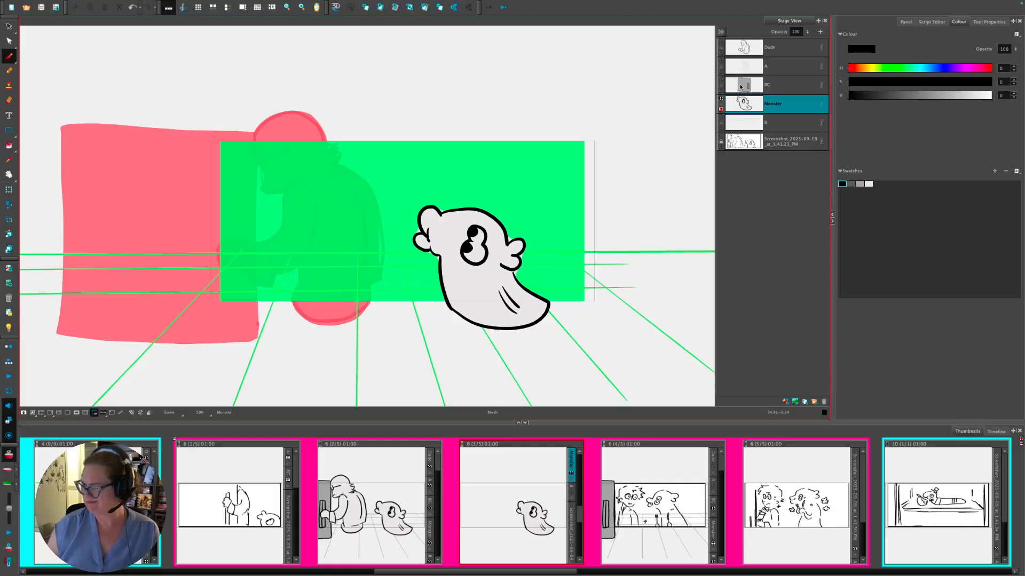
key(h)
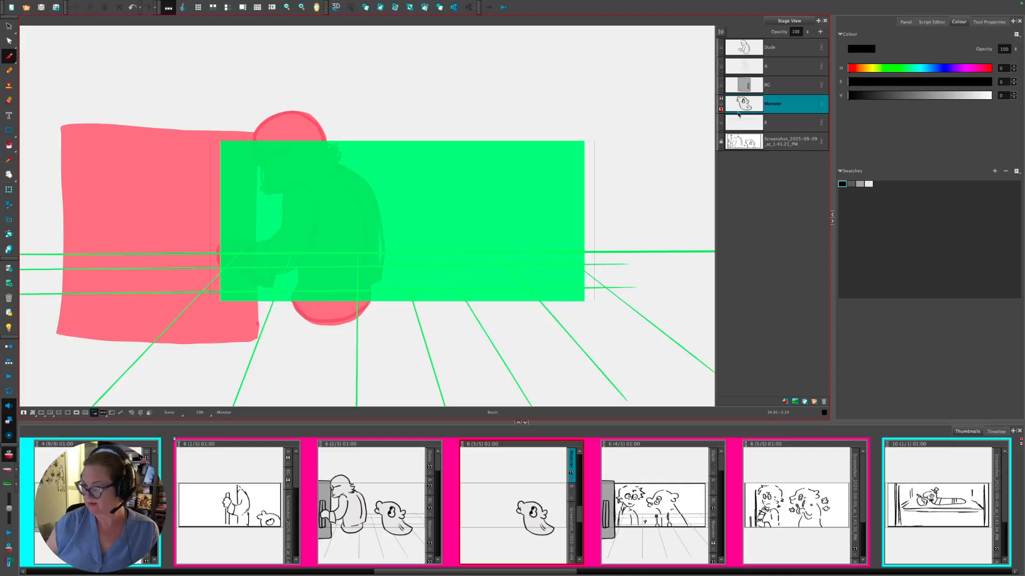
click(721, 140)
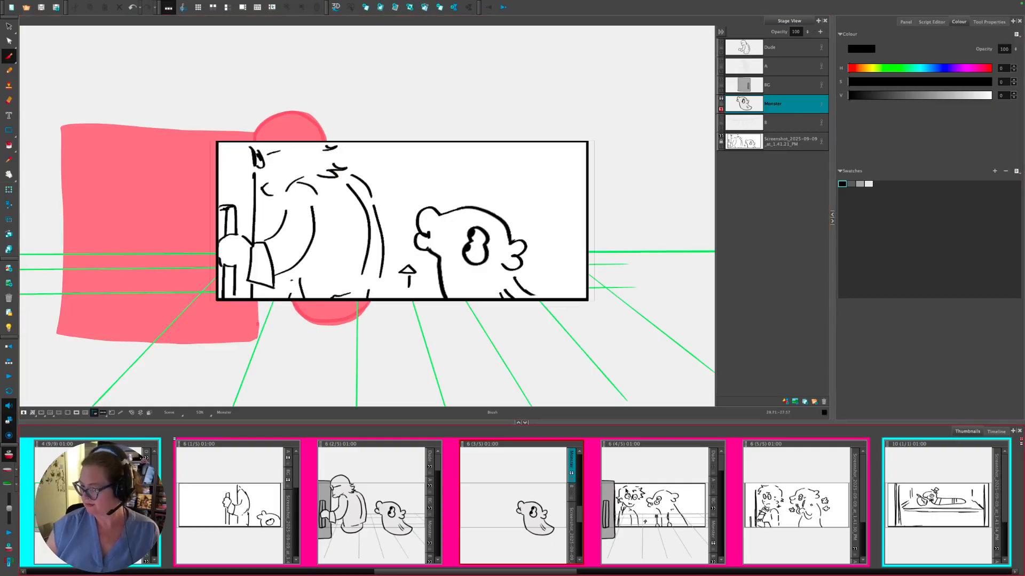
- Browse panels 6 (4/5), 6 (5/5) and 4 (9/9), then scrub the Timeline to the vault-handle panel
click(626, 490)
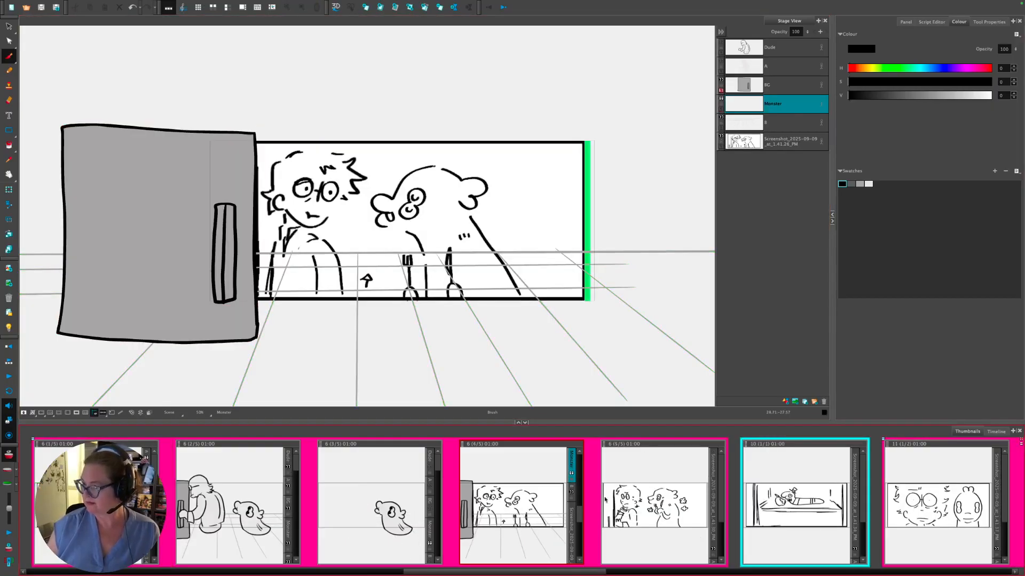
click(654, 468)
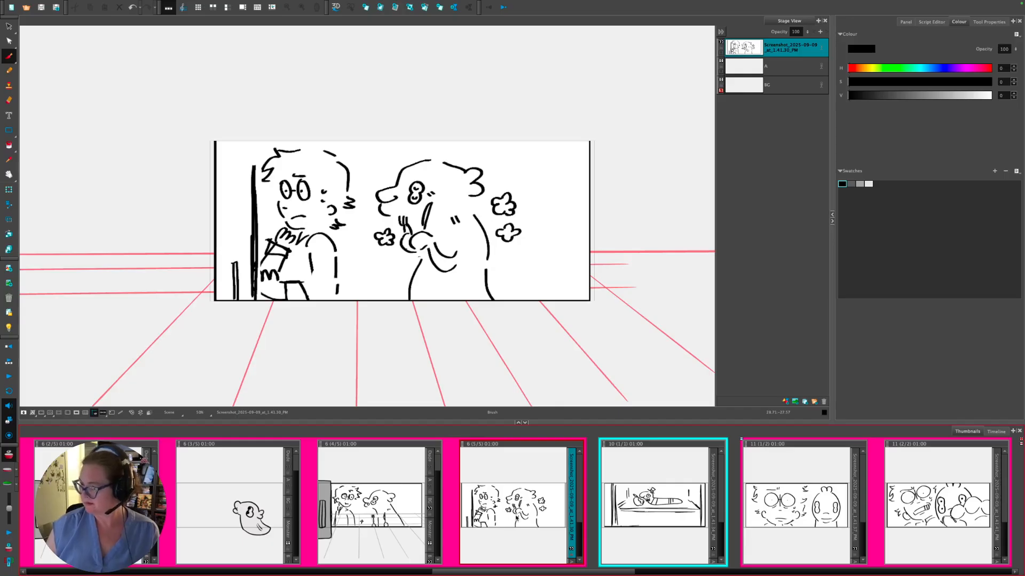
click(375, 517)
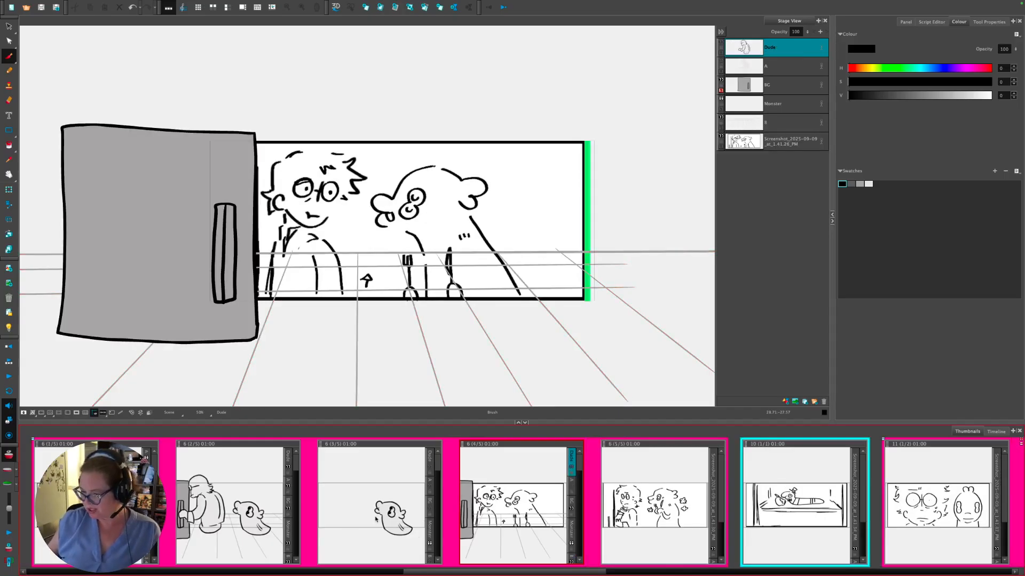
click(406, 506)
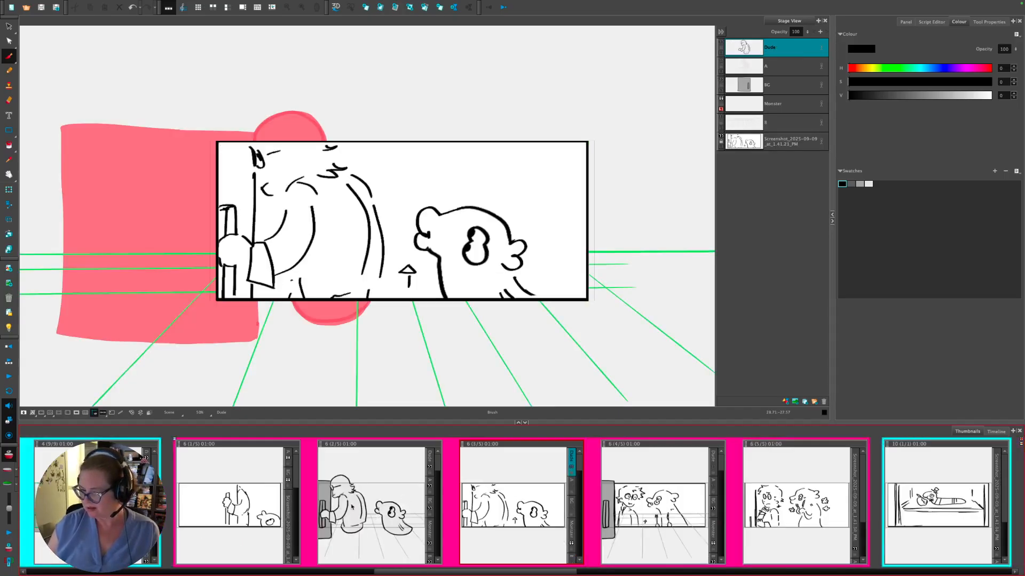
click(257, 513)
click(419, 502)
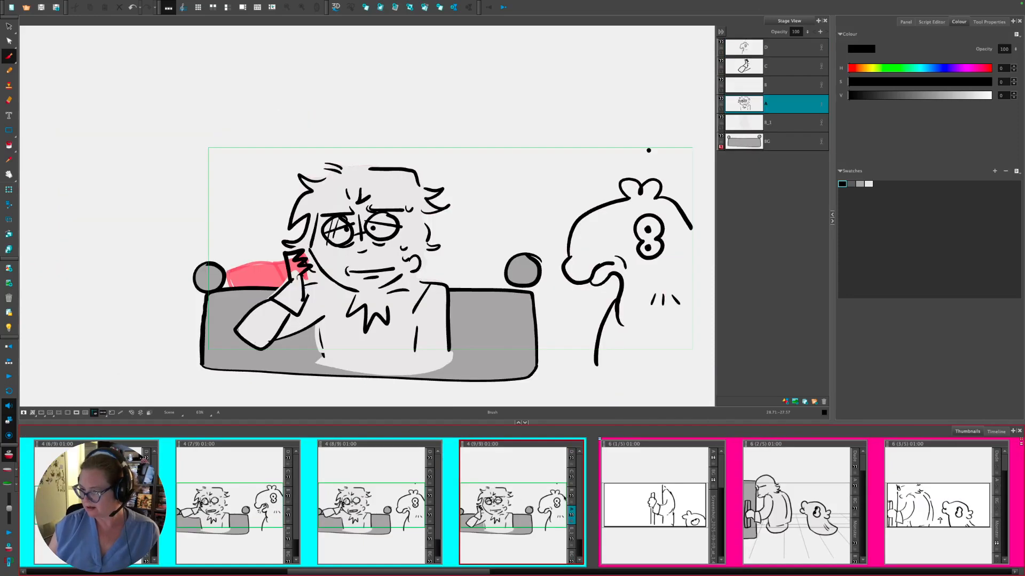
click(995, 432)
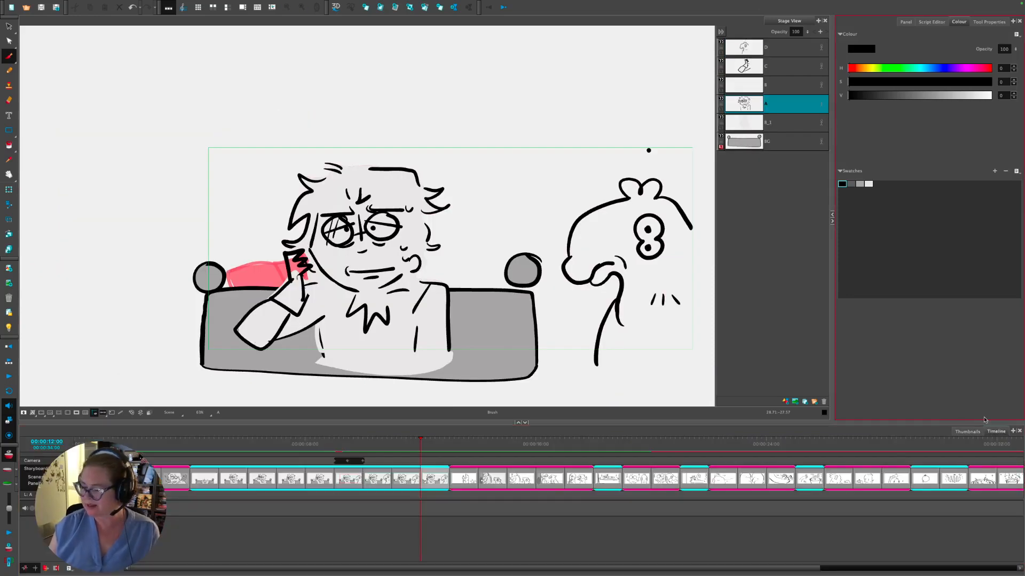
drag(486, 445, 527, 447)
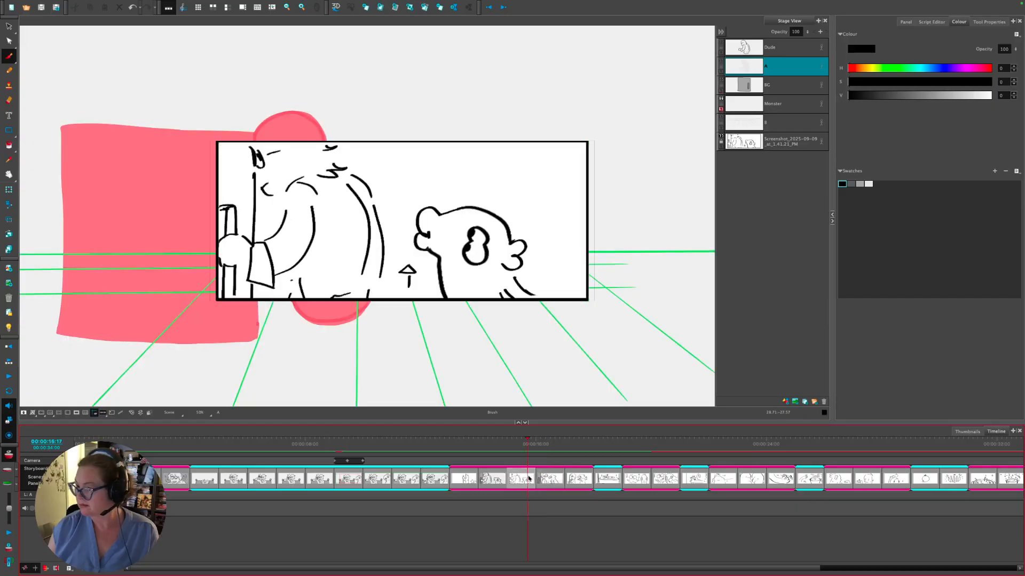
- Settle on the door-and-characters panel after stepping back once, then zoom in on the drawing
click(732, 104)
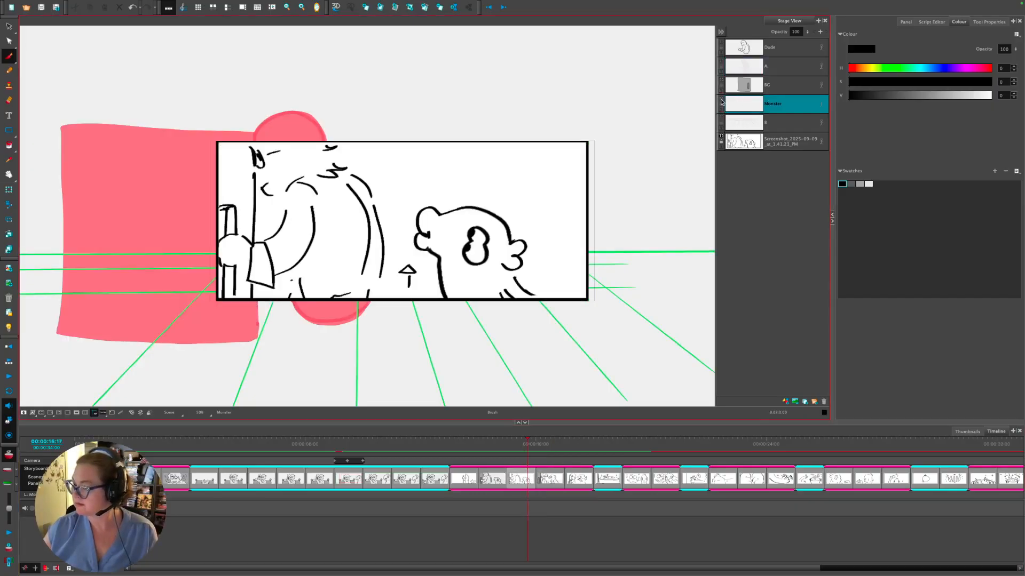
click(554, 476)
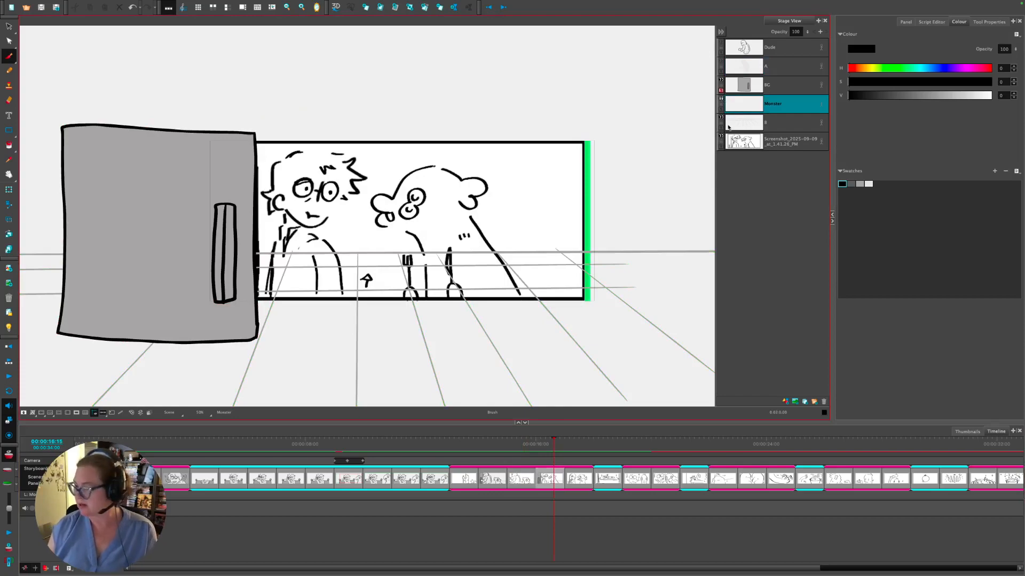
key(a)
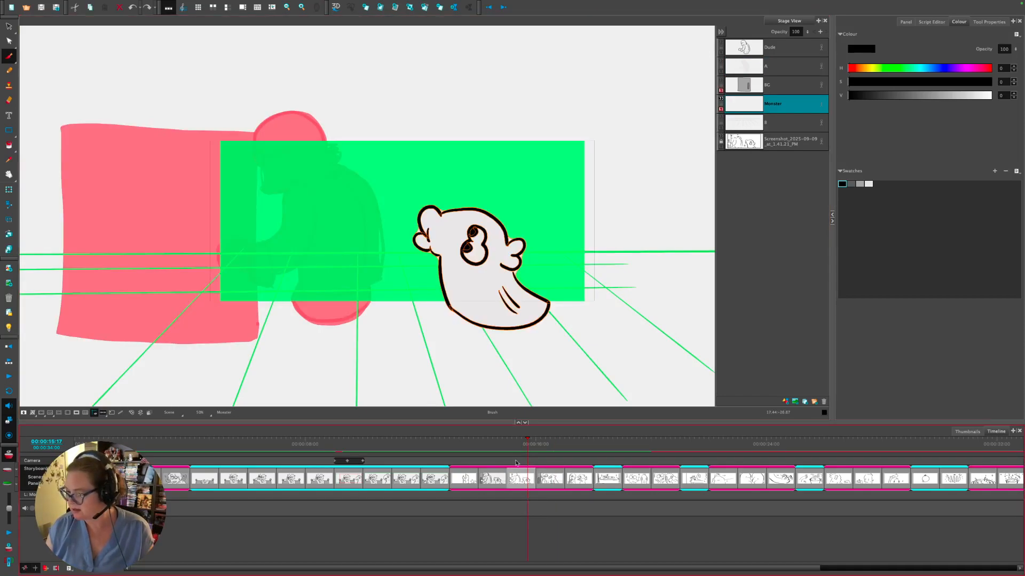
click(550, 445)
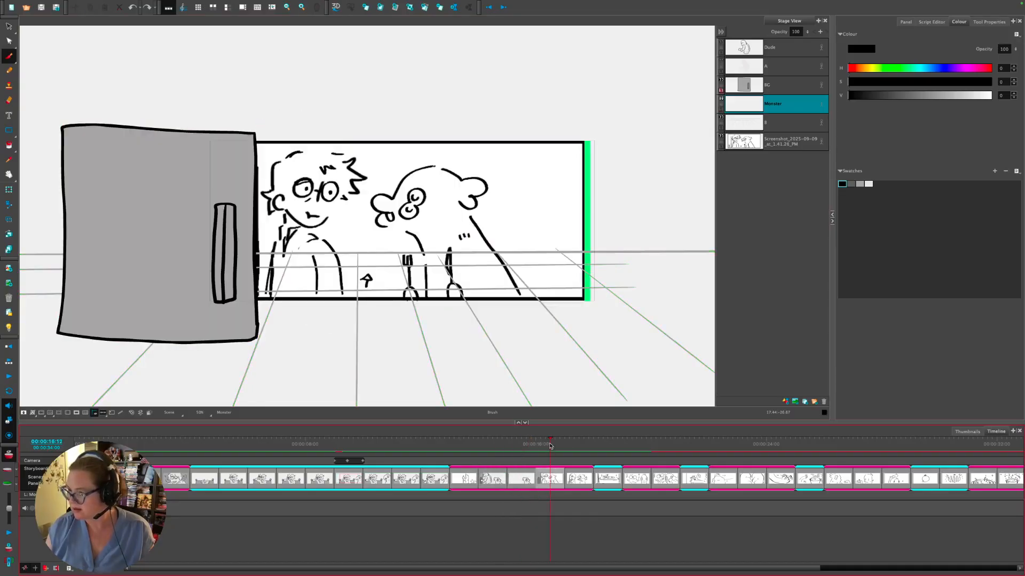
click(547, 444)
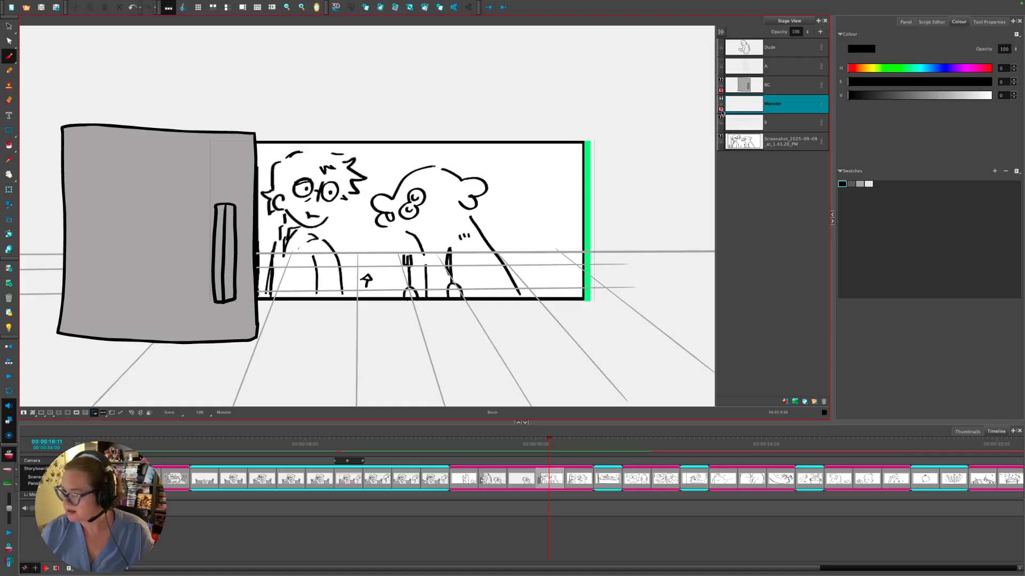
key(2)
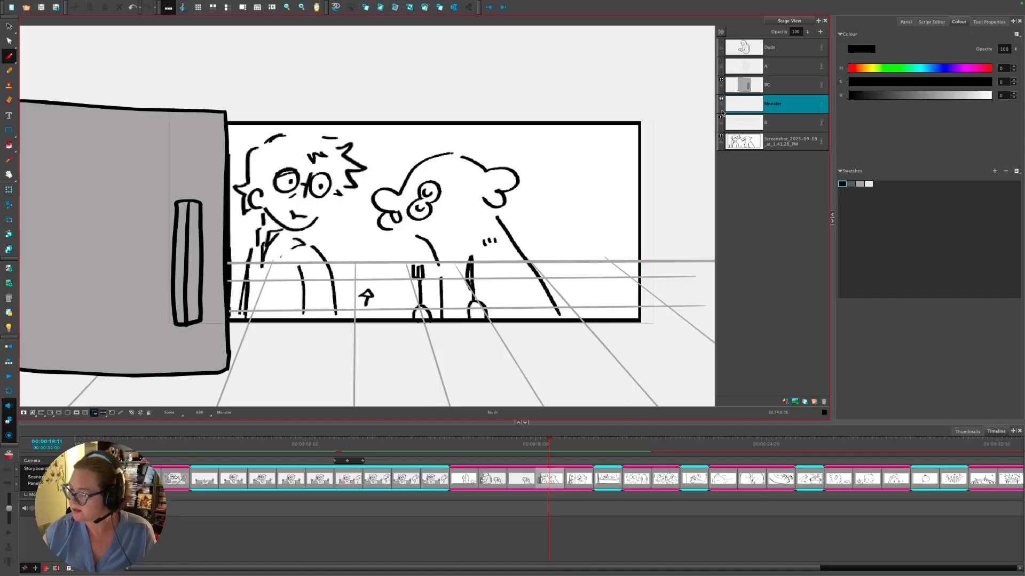
- Compare the ghost panels, settle on the monster, and turn on Light Table for tracing
click(608, 478)
click(553, 475)
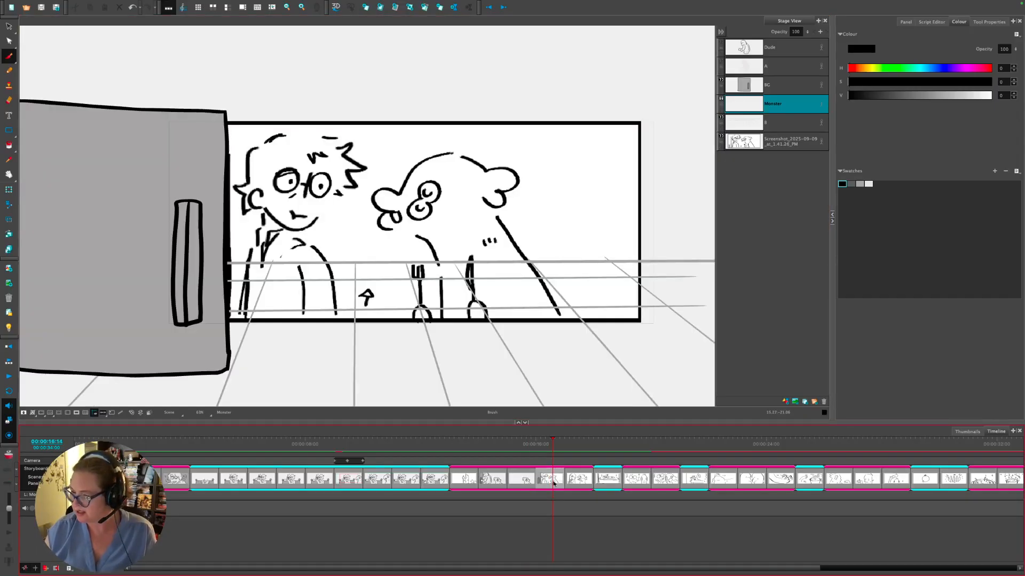
click(534, 478)
click(547, 481)
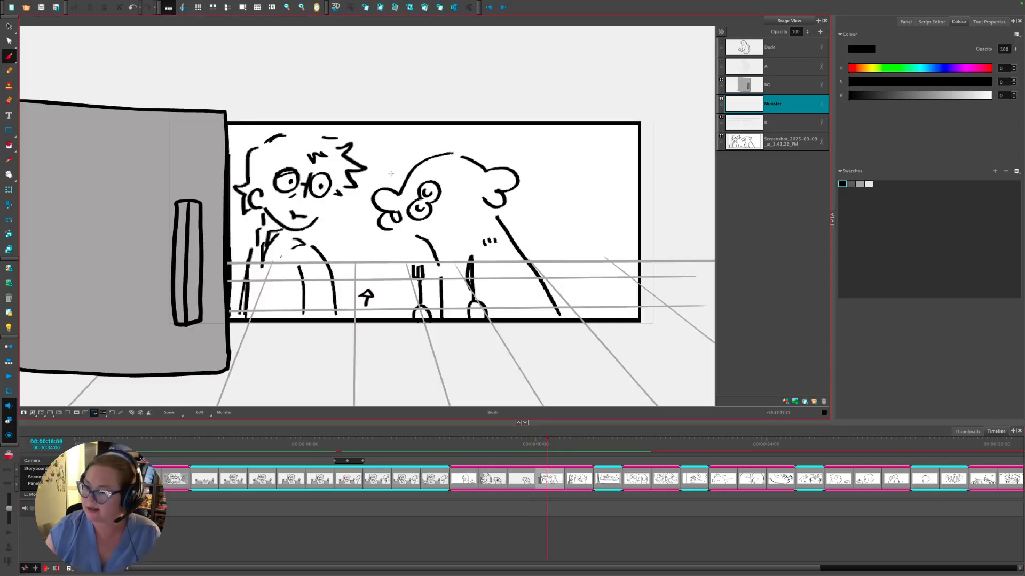
drag(402, 184, 427, 160)
key(ctrl+z)
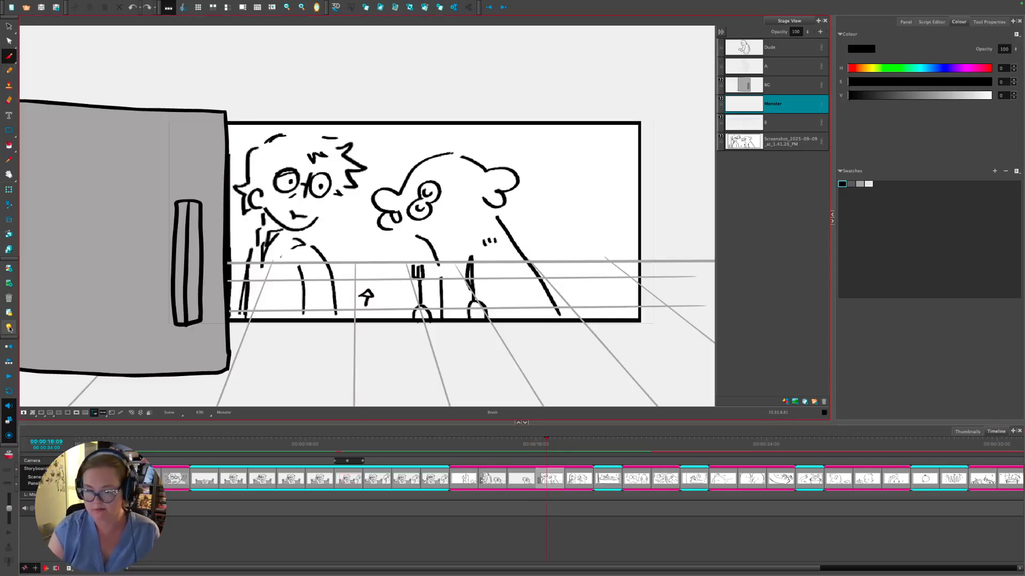
click(8, 328)
- Ink the monster's head outline, cheek-to-body line and right side, undoing stray strokes
mouse_move(402, 195)
mouse_down()
mouse_move(441, 154)
mouse_move(512, 171)
mouse_move(504, 198)
mouse_move(422, 200)
mouse_move(433, 212)
mouse_move(419, 202)
mouse_move(422, 210)
mouse_move(426, 198)
mouse_move(375, 205)
mouse_move(400, 229)
mouse_up()
mouse_move(399, 211)
mouse_down()
mouse_move(391, 214)
mouse_move(438, 264)
mouse_move(442, 329)
mouse_up()
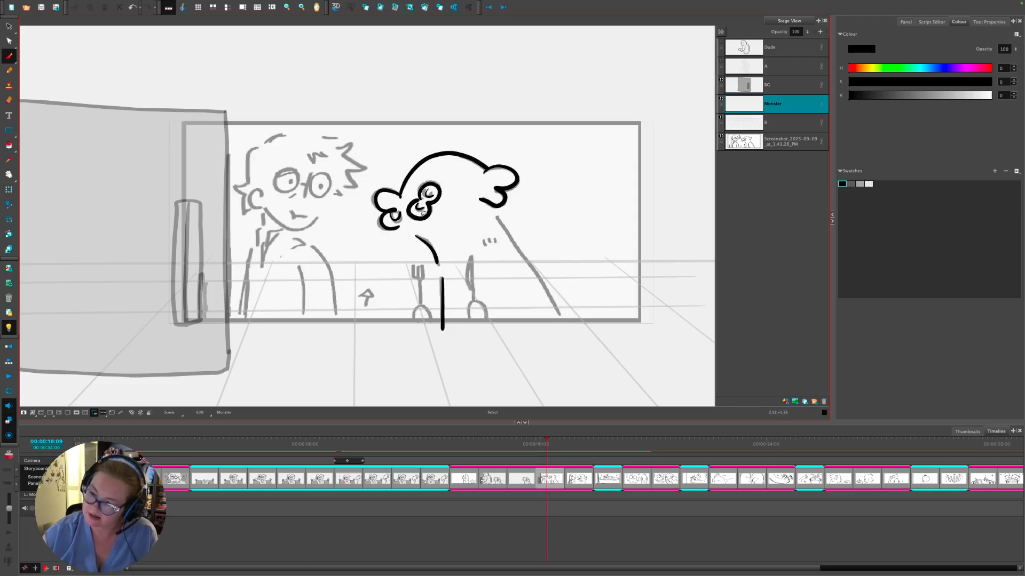
key(ctrl+z)
key(ctrl+z)
key(ctrl+z)
mouse_move(395, 226)
mouse_down()
mouse_move(419, 234)
mouse_move(438, 264)
mouse_move(441, 328)
mouse_move(473, 308)
mouse_move(487, 325)
mouse_move(469, 257)
mouse_move(473, 296)
mouse_up()
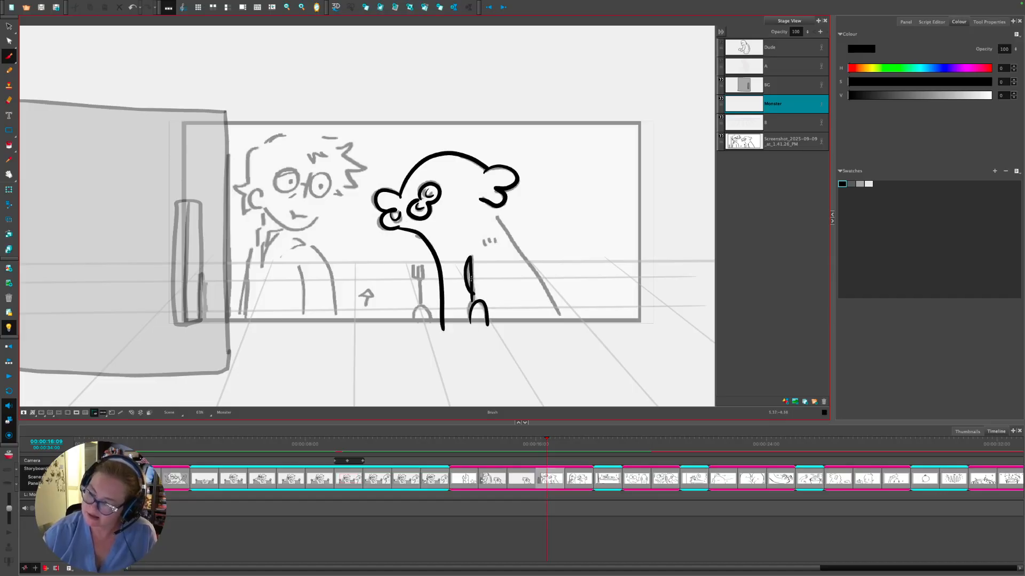
key(ctrl+z)
key(ctrl+z)
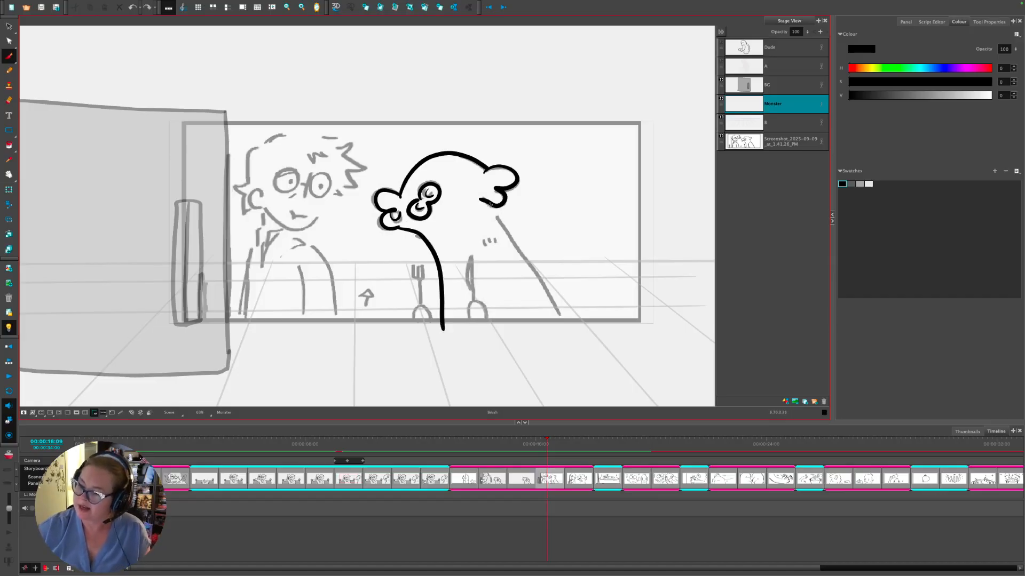
drag(490, 204, 567, 333)
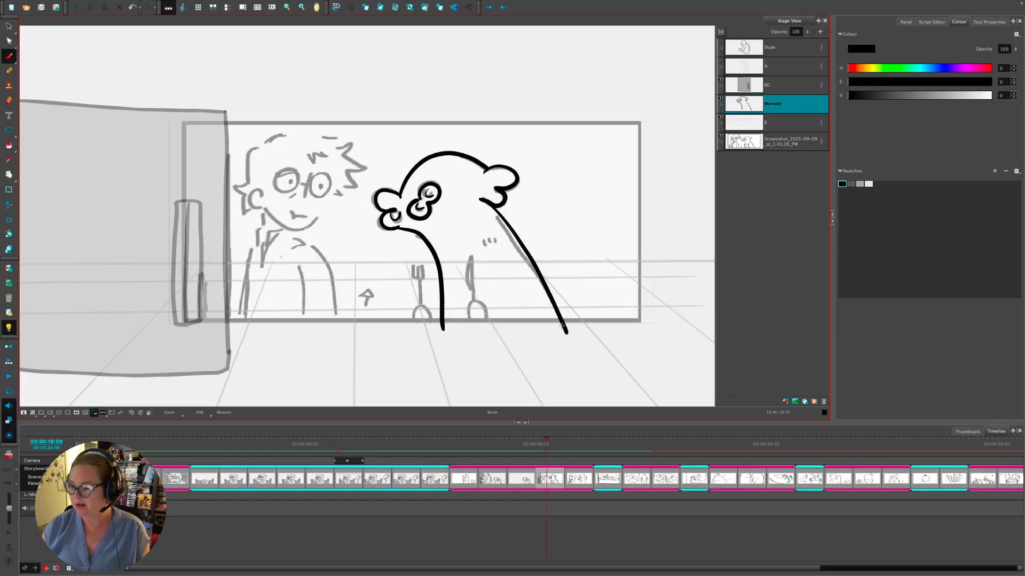
drag(527, 443, 523, 448)
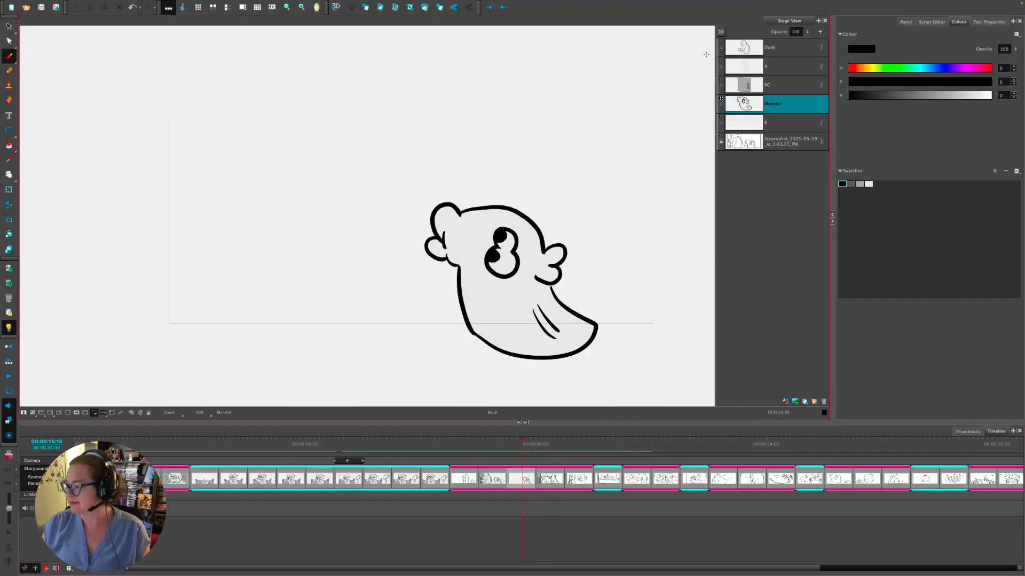
- Show the Dude, vault-door BG and floor layers, move to the monster panel, and activate the Monster layer
click(721, 42)
click(721, 66)
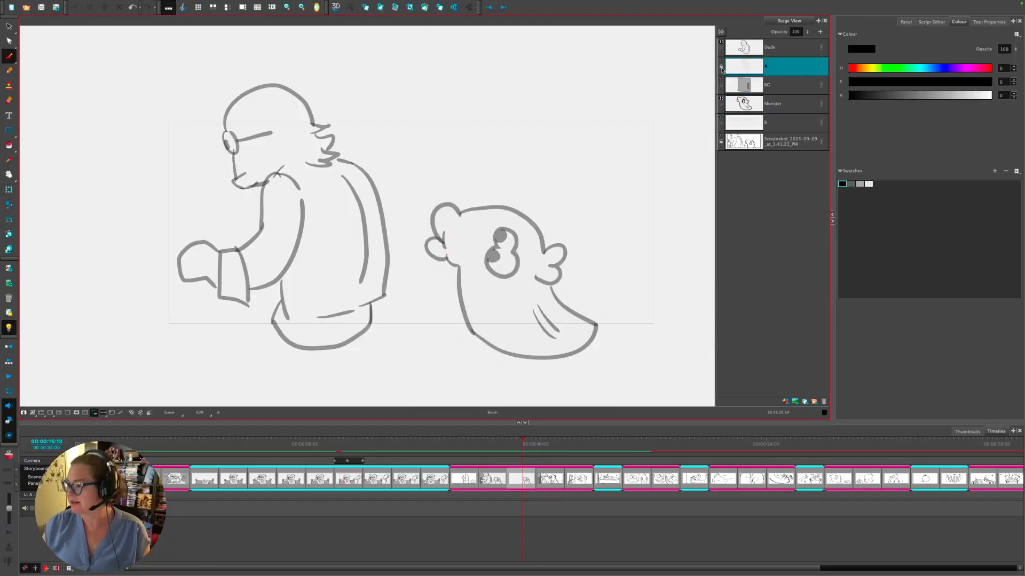
click(720, 83)
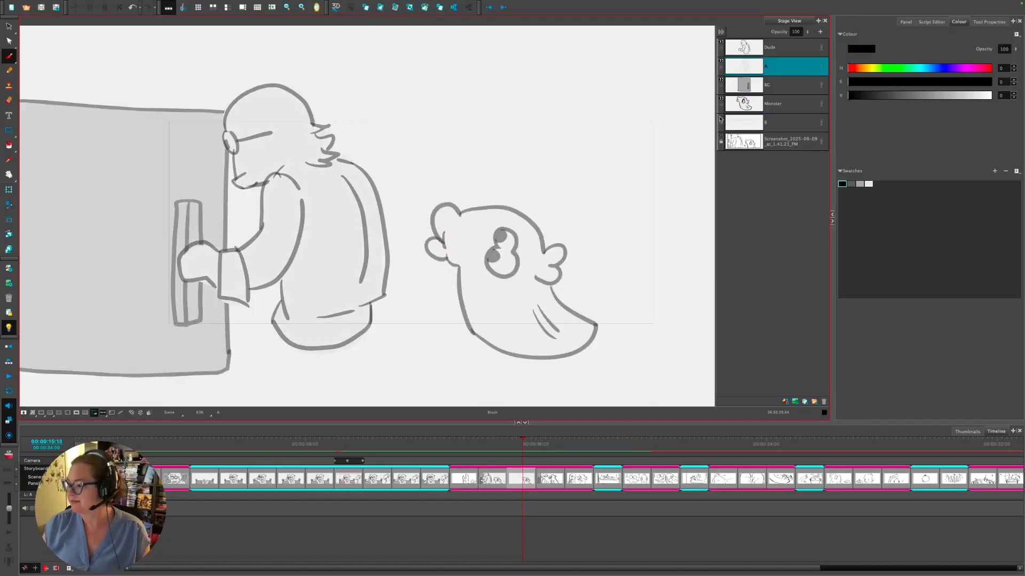
click(721, 117)
click(556, 445)
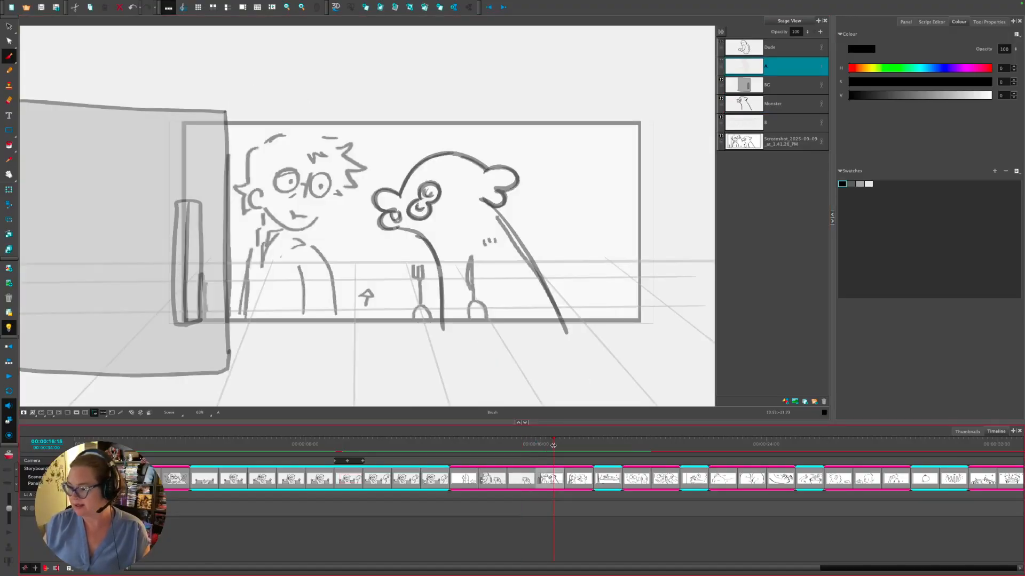
mouse_move(556, 445)
mouse_down()
mouse_move(532, 448)
mouse_move(570, 450)
mouse_move(531, 451)
mouse_move(551, 451)
mouse_up()
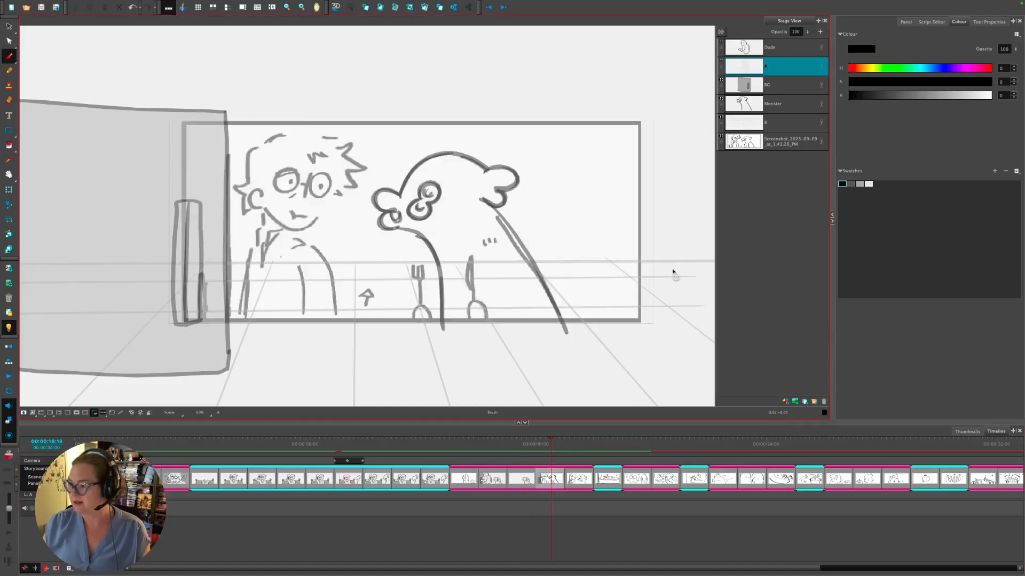
click(720, 62)
click(721, 50)
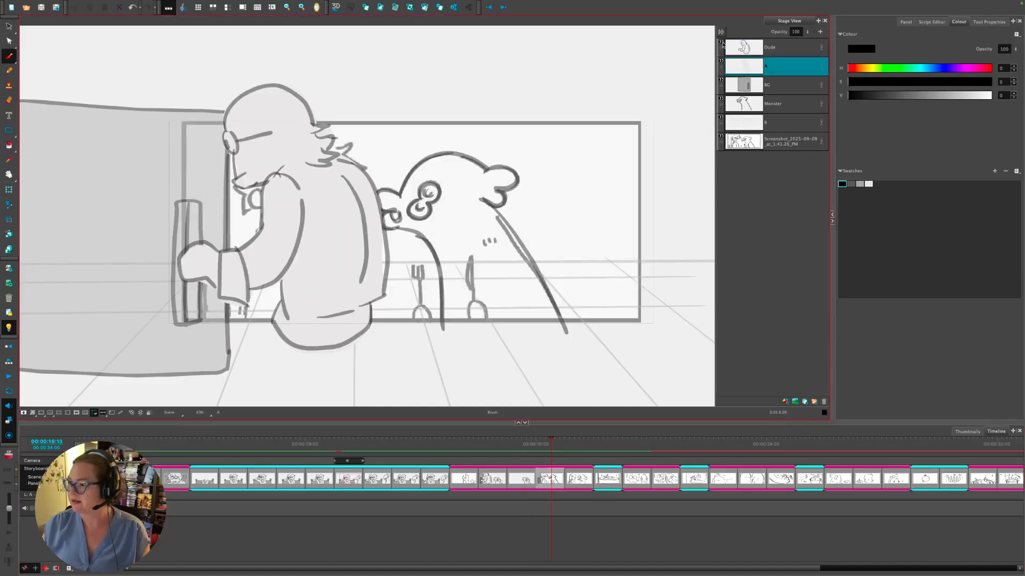
click(739, 102)
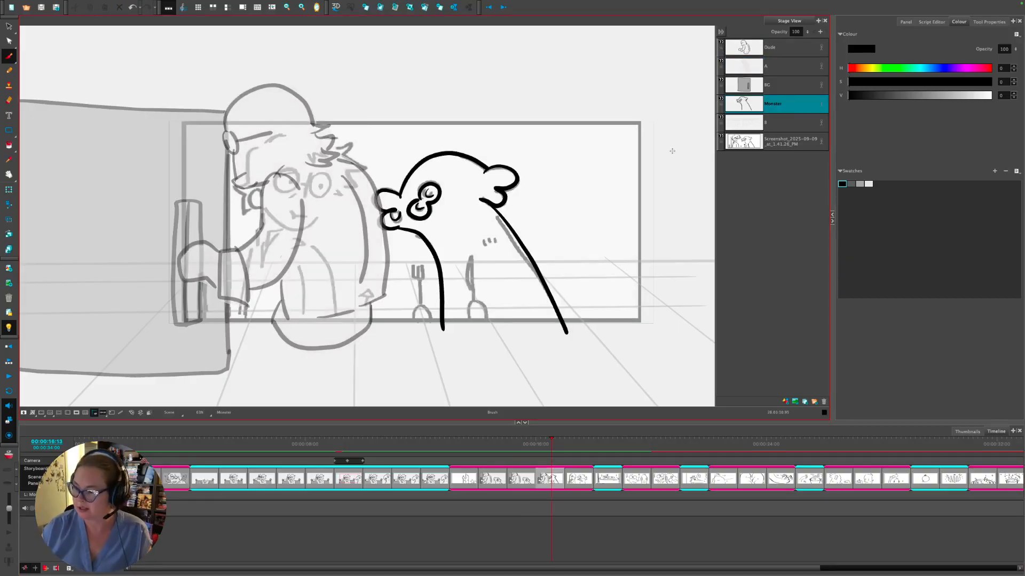
- Select the whole Monster drawing, move it about 104 px right, and return to the Brush
key(alt+s)
drag(528, 397, 331, 246)
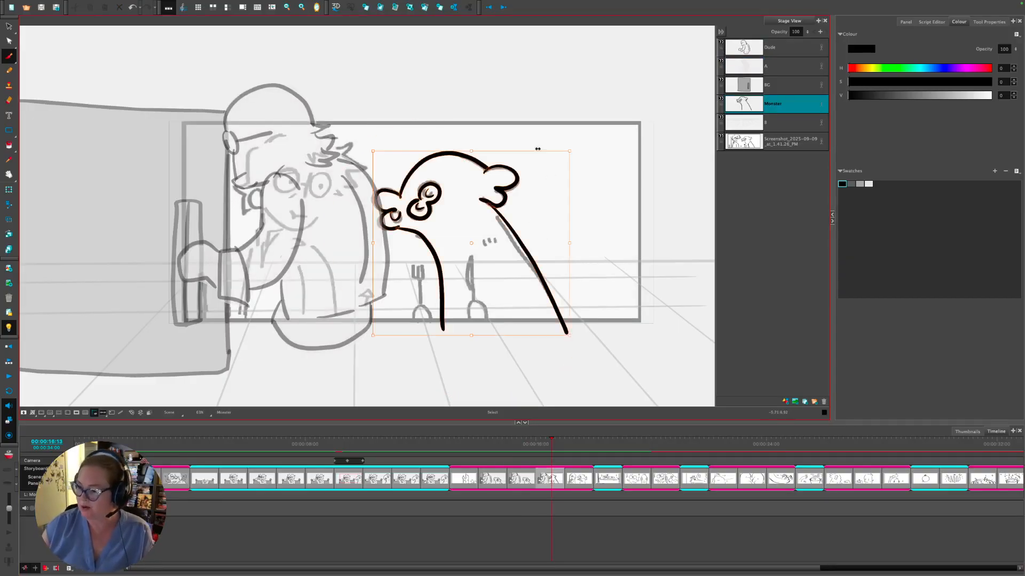
drag(545, 287, 601, 287)
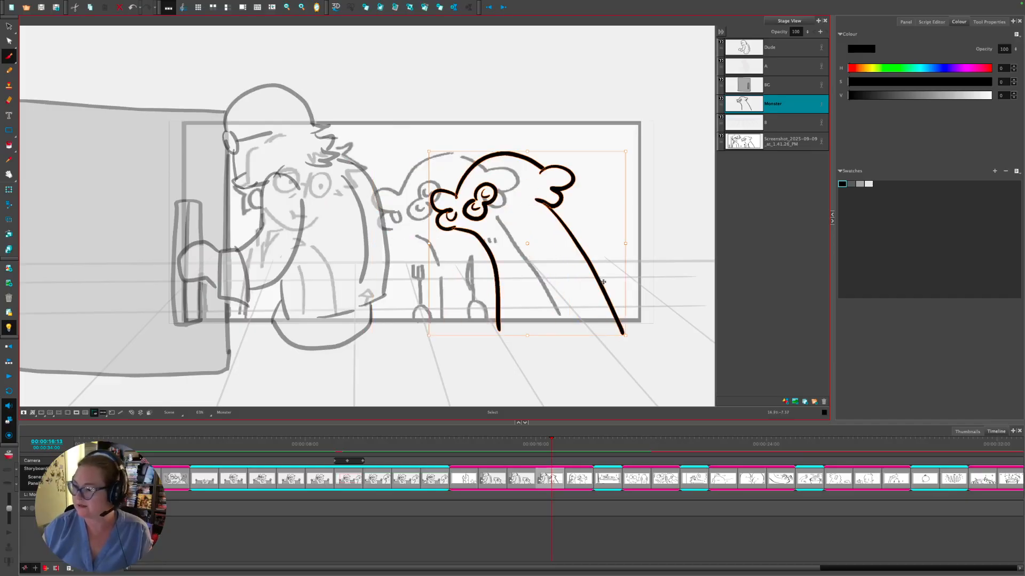
key(alt+b)
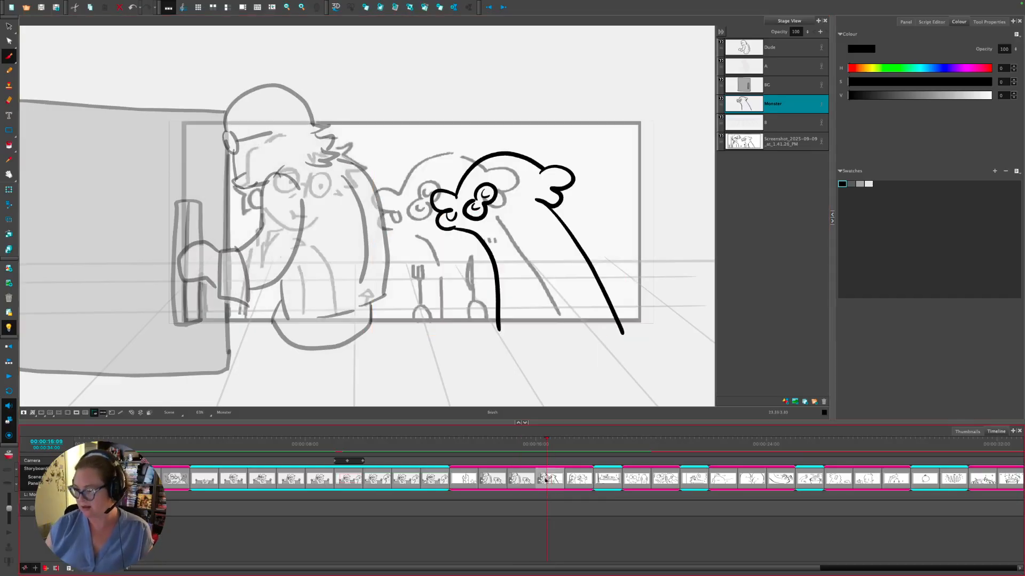
- Turn on Onion Skin to show the neighbouring ghost panel
drag(550, 472, 523, 472)
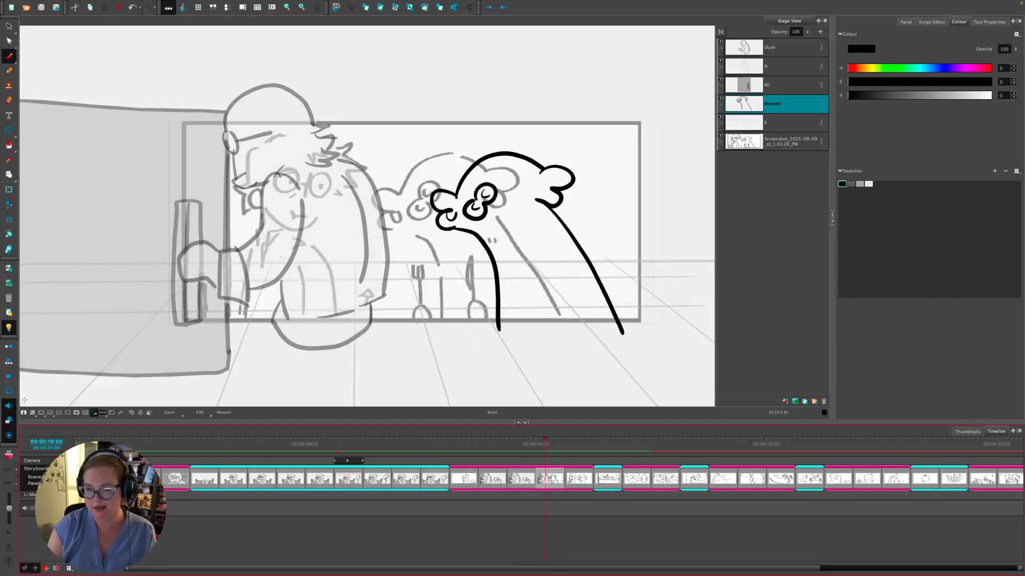
key(alt+o)
click(520, 478)
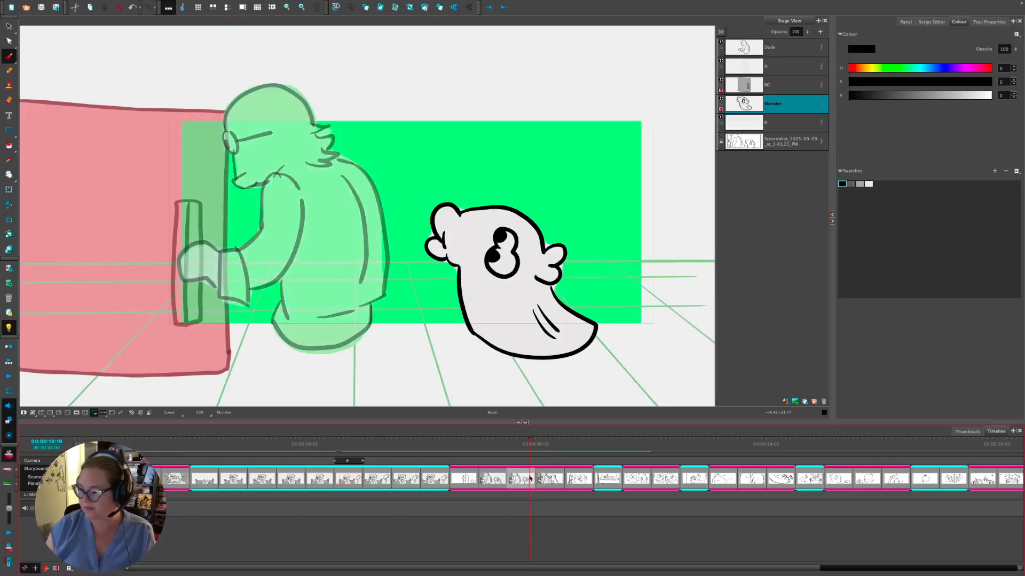
- Compare the ghost panel with the Monster panel by switching between them on the timeline
click(550, 478)
click(528, 479)
click(540, 483)
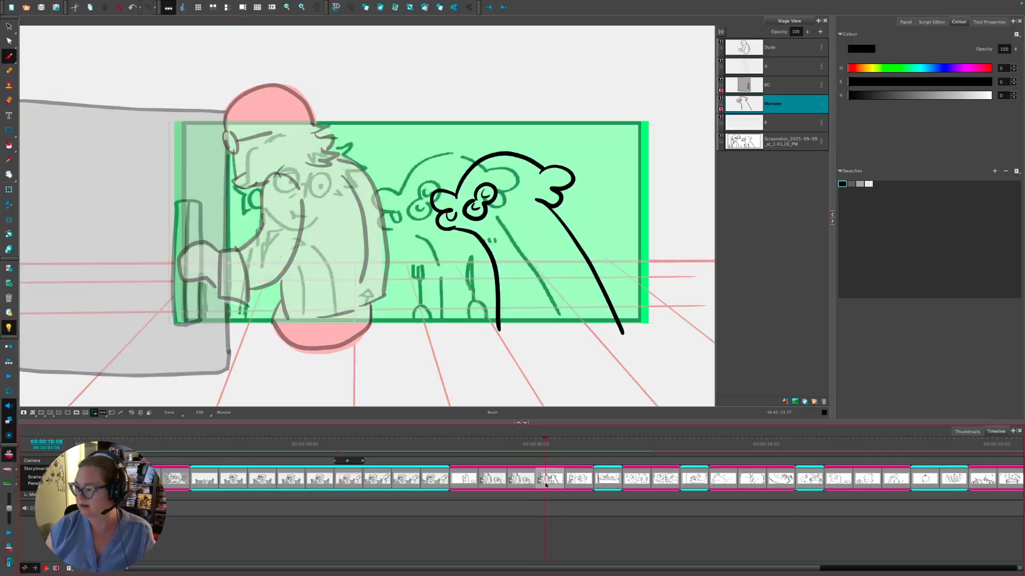
click(523, 474)
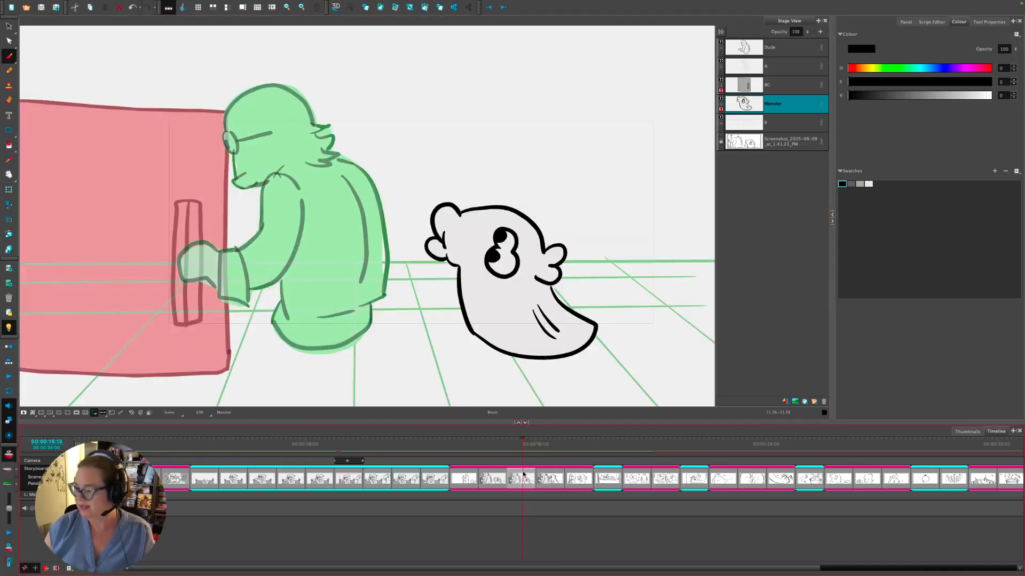
click(545, 476)
click(526, 478)
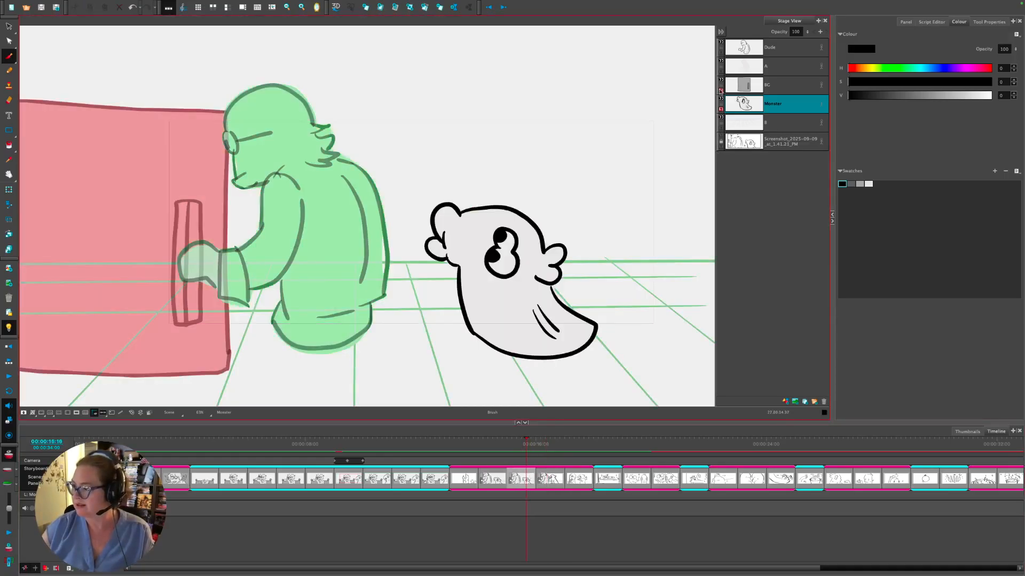
- Flip panels with D and F, then draw a rounded line closing the monster's body base
key(f)
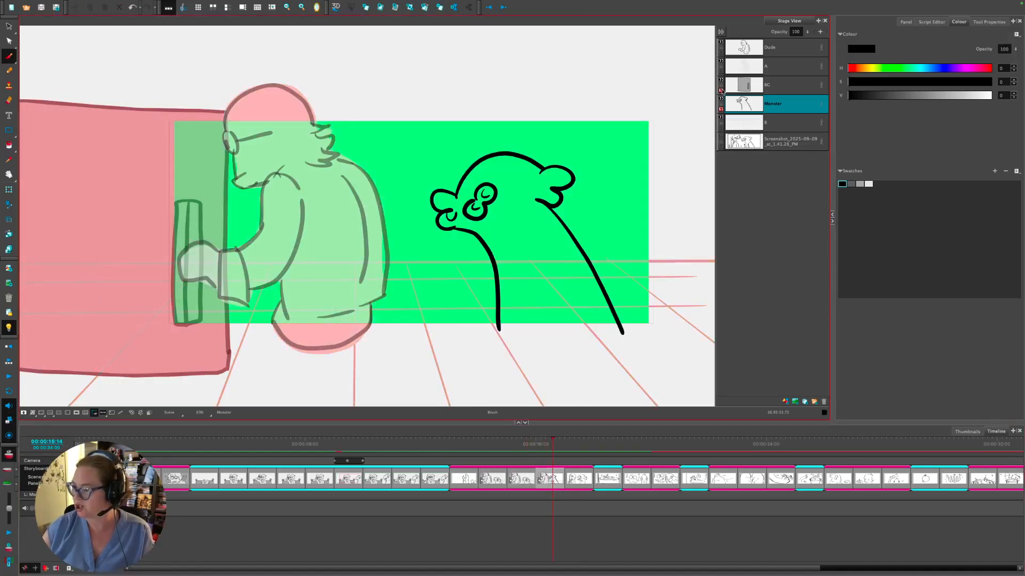
key(d)
key(f)
key(d)
key(f)
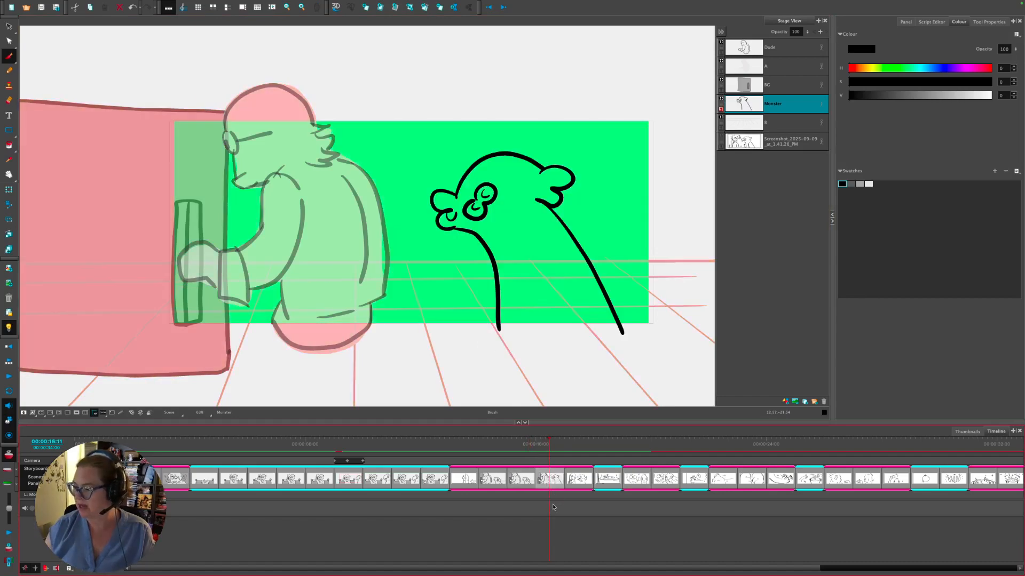
key(d)
key(f)
key(d)
key(f)
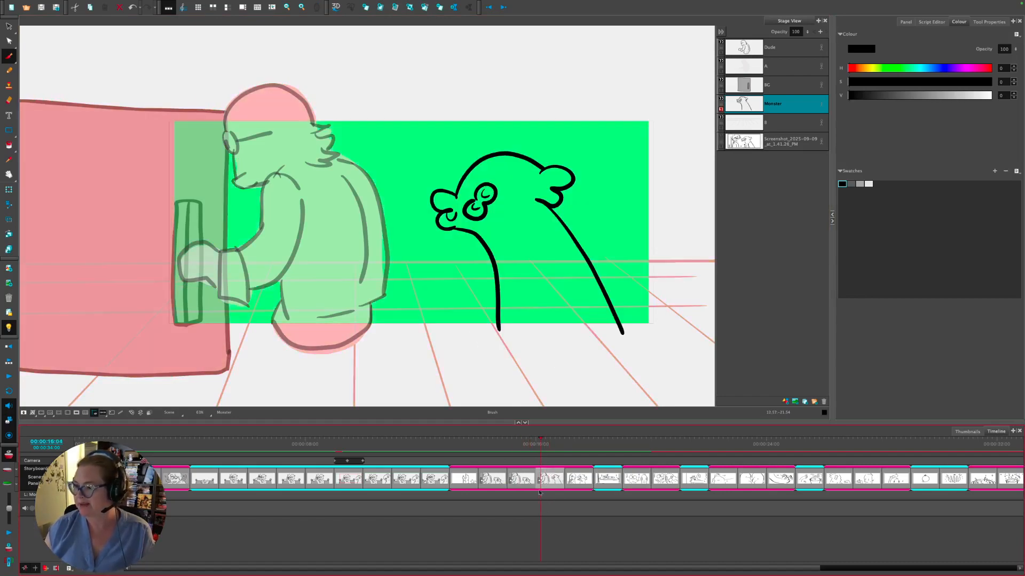
key(d)
key(f)
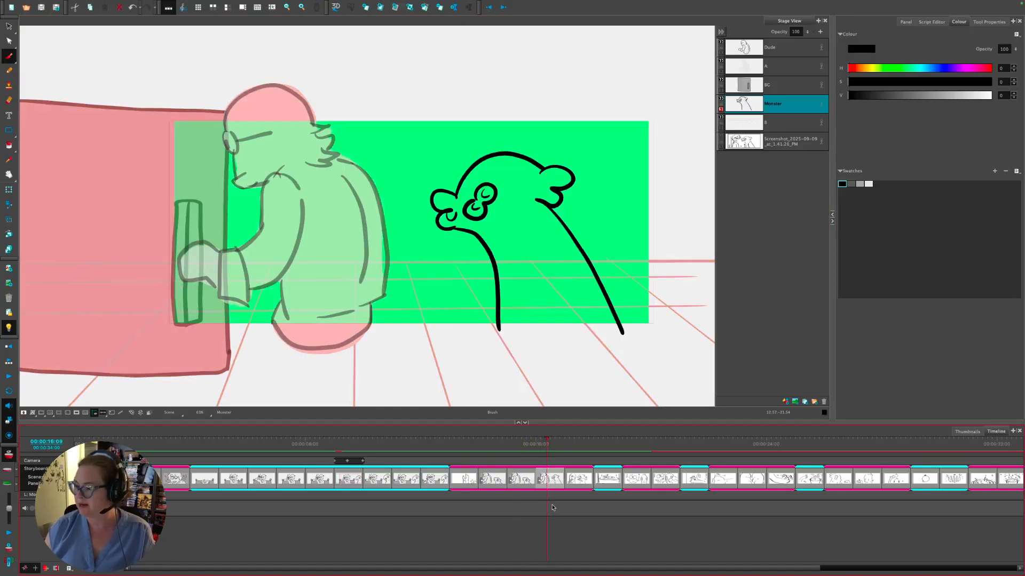
mouse_move(497, 329)
mouse_down()
mouse_move(515, 348)
mouse_move(576, 359)
mouse_move(619, 332)
mouse_up()
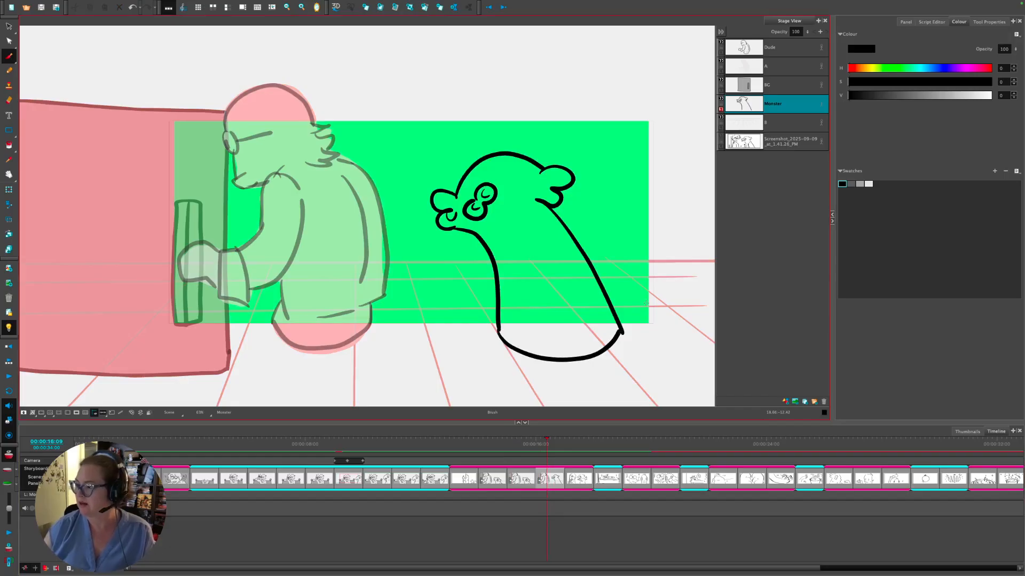
- Fill the Monster layer with a light grey Auto-Matte
click(869, 184)
right_click(747, 109)
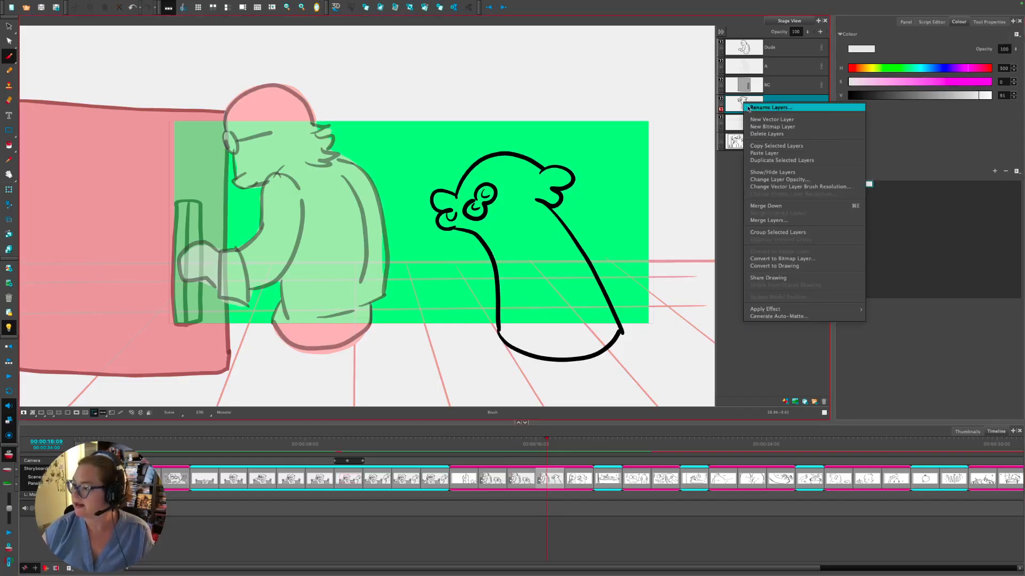
click(752, 316)
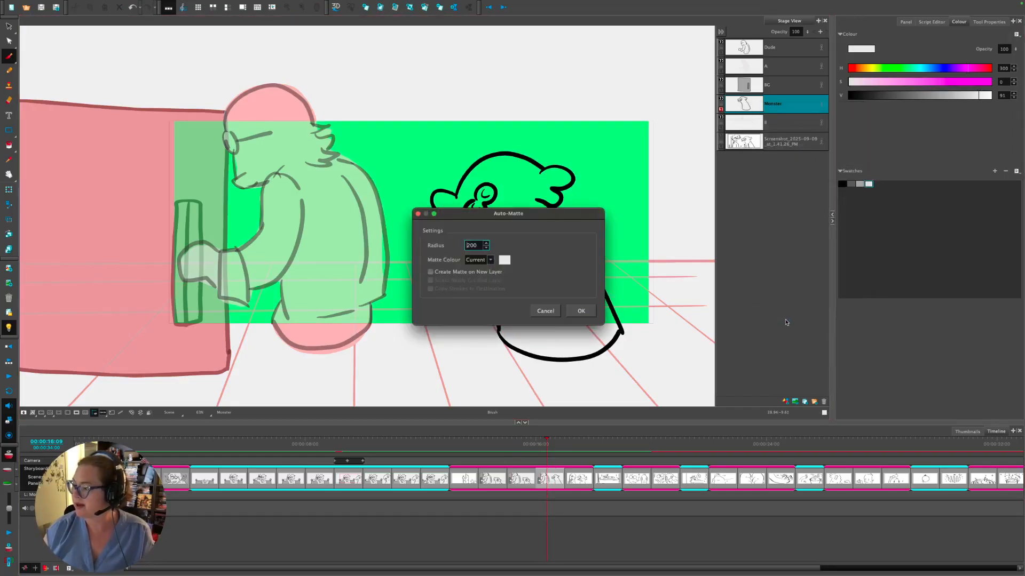
click(581, 311)
- Compare the grey-filled monster with the earlier clean-line panel, then return to the Monster panel
click(530, 443)
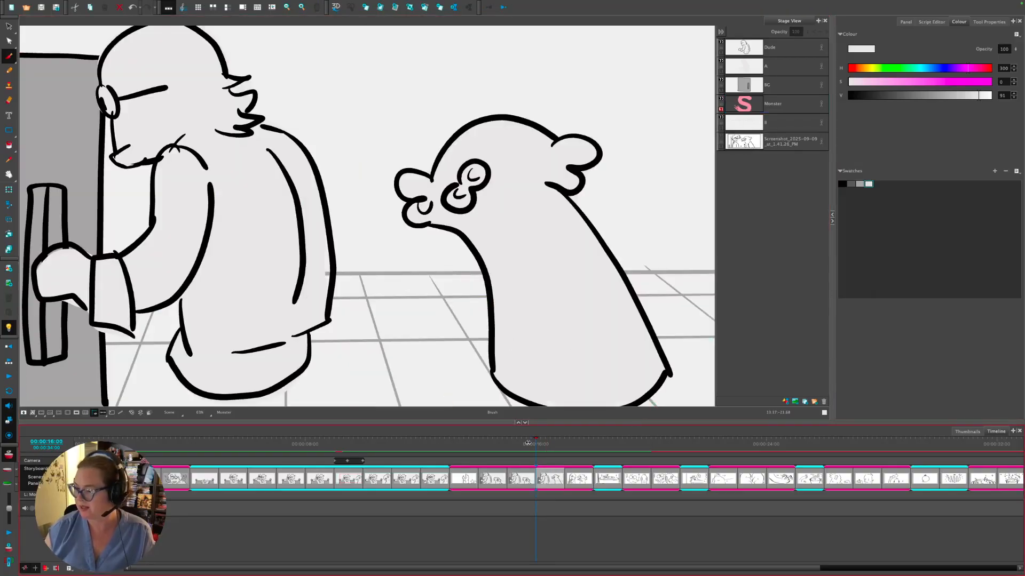
click(525, 444)
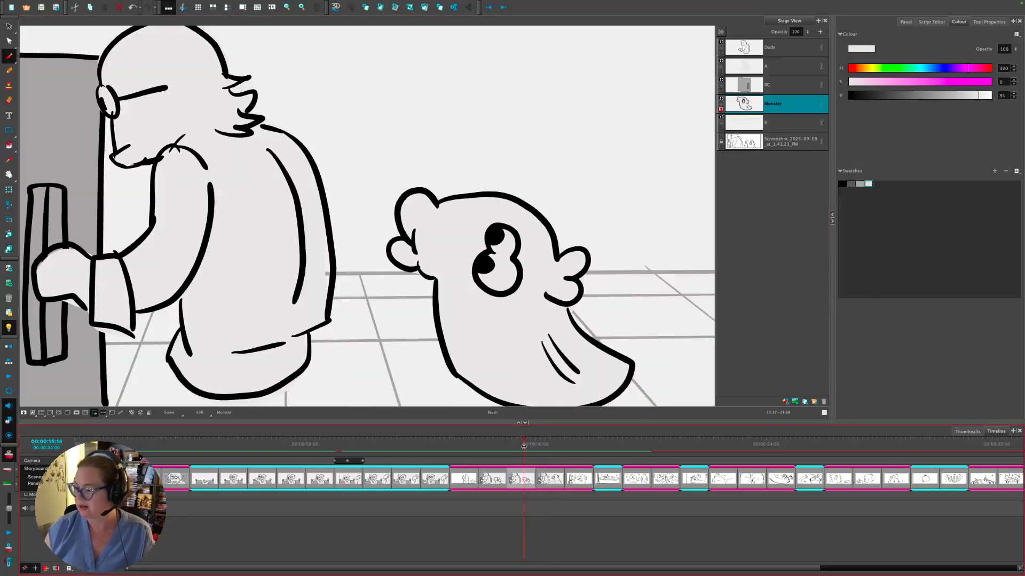
click(536, 446)
click(747, 104)
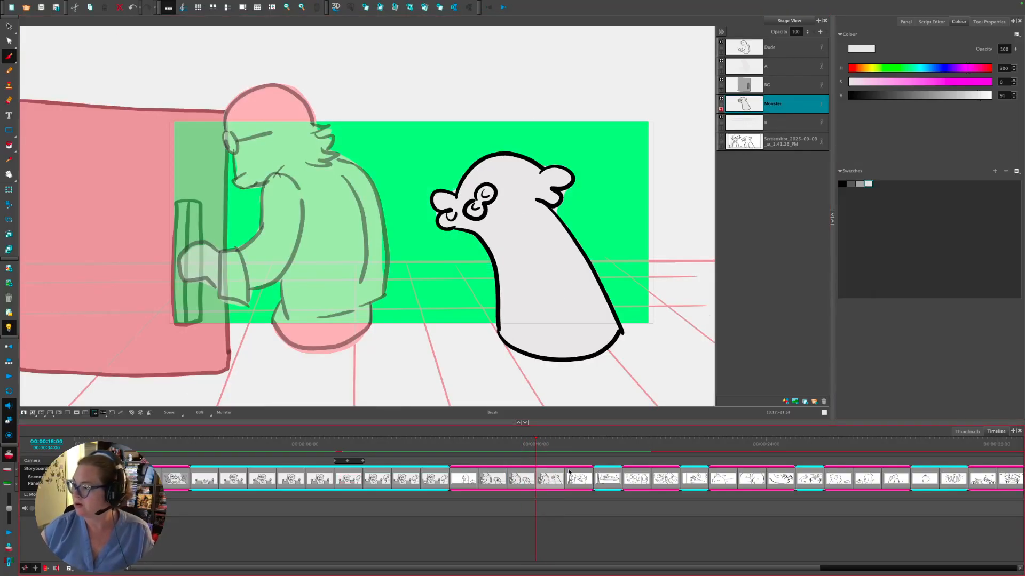
click(549, 478)
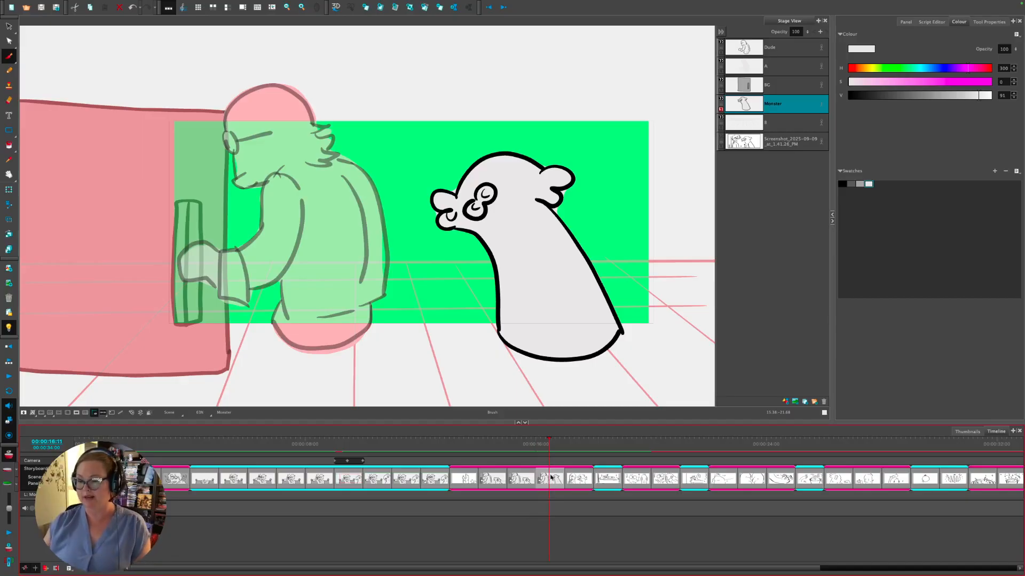
- Duplicate the Monster panel and add a new drawing layer above Monster
right_click(551, 477)
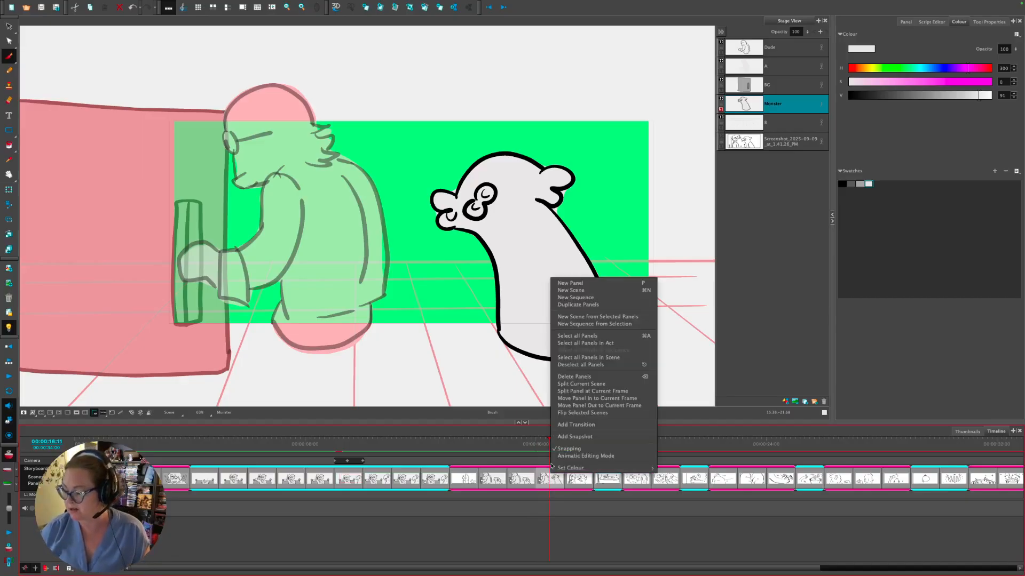
click(607, 308)
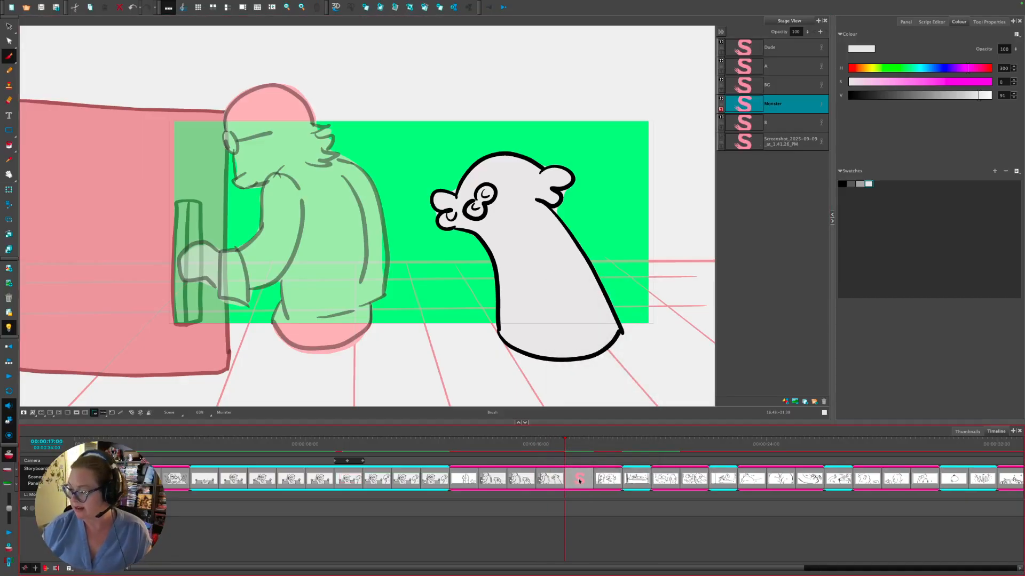
click(786, 402)
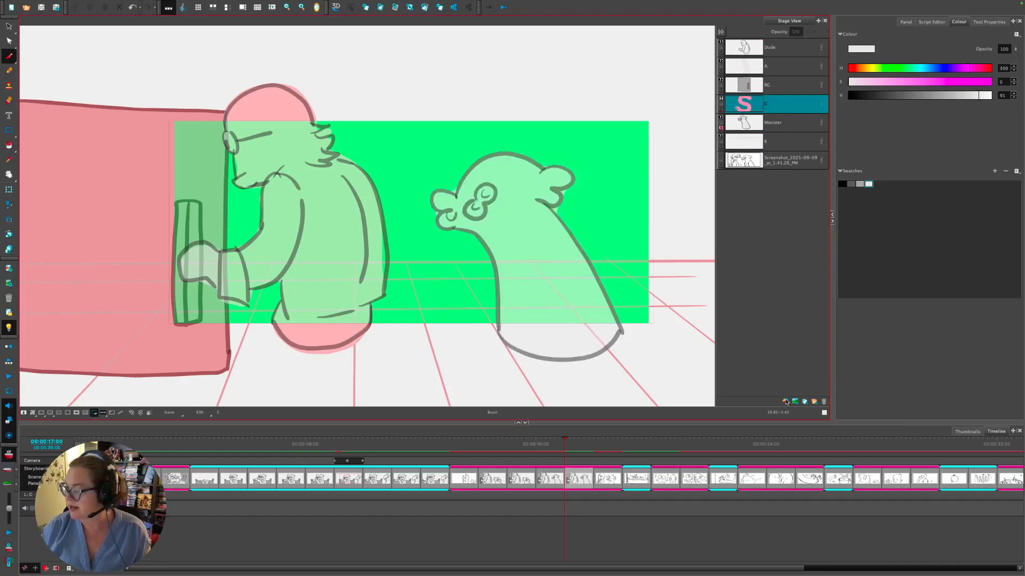
- Show the reference sketch and ink a black fork and knife over it
click(722, 156)
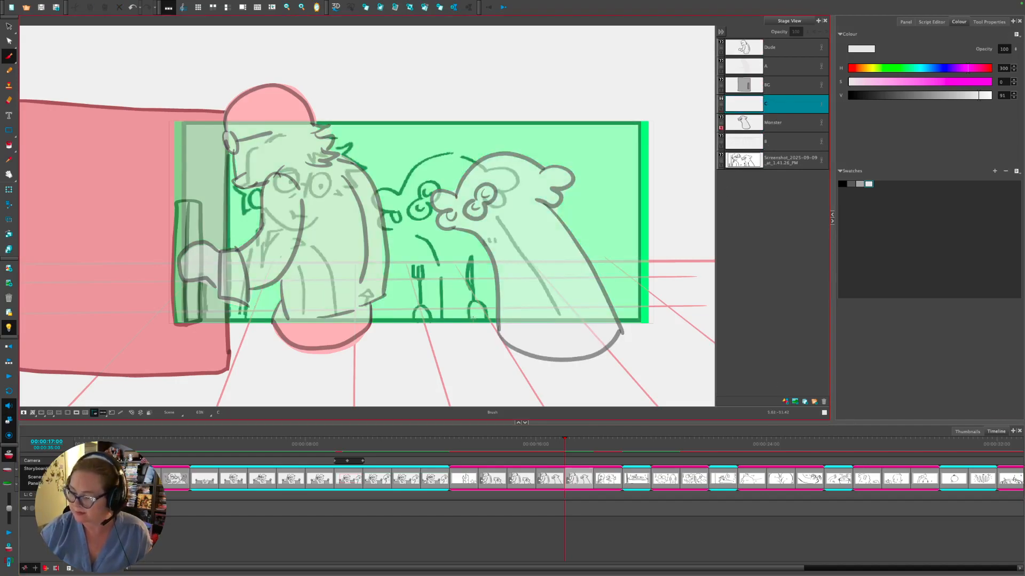
click(842, 184)
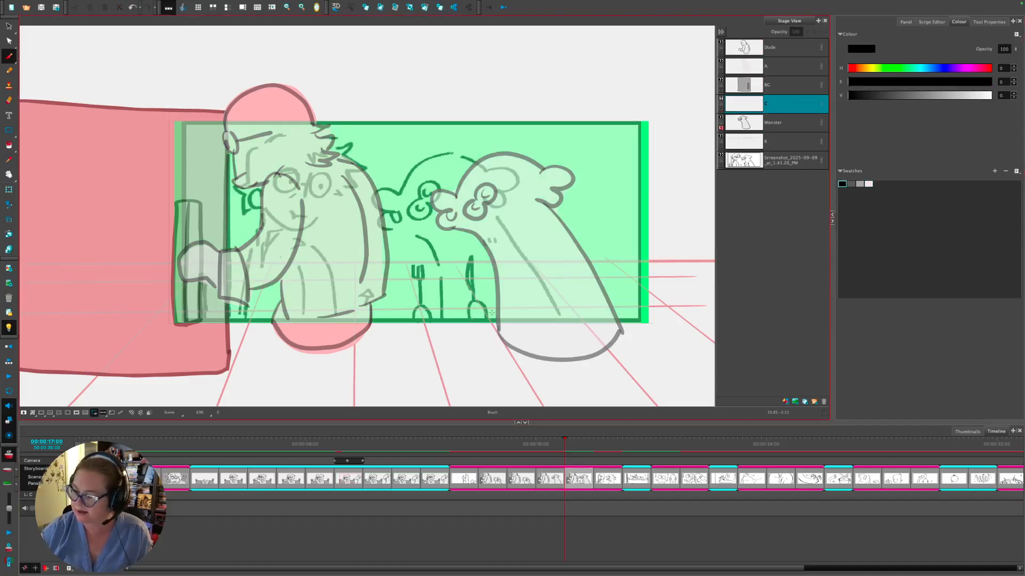
mouse_move(466, 348)
mouse_down()
mouse_move(464, 325)
mouse_move(483, 310)
mouse_move(484, 354)
mouse_move(465, 354)
mouse_up()
mouse_move(413, 326)
mouse_down()
mouse_move(434, 344)
mouse_move(416, 357)
mouse_move(412, 277)
mouse_move(425, 263)
mouse_up()
mouse_move(475, 295)
mouse_down()
mouse_move(472, 260)
mouse_move(471, 288)
mouse_up()
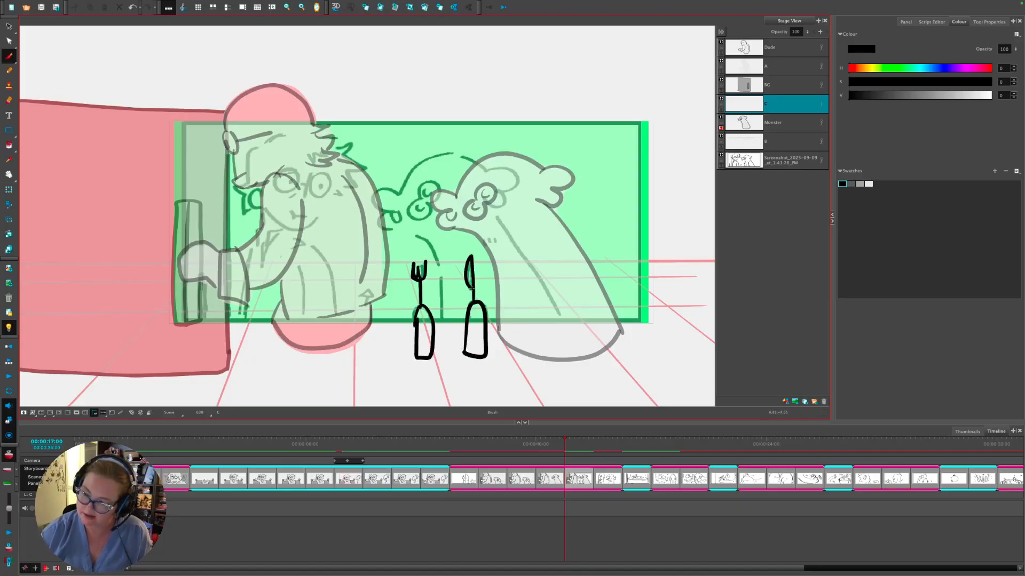
- Fill the fork and knife handles and the knife blade with light grey
click(868, 184)
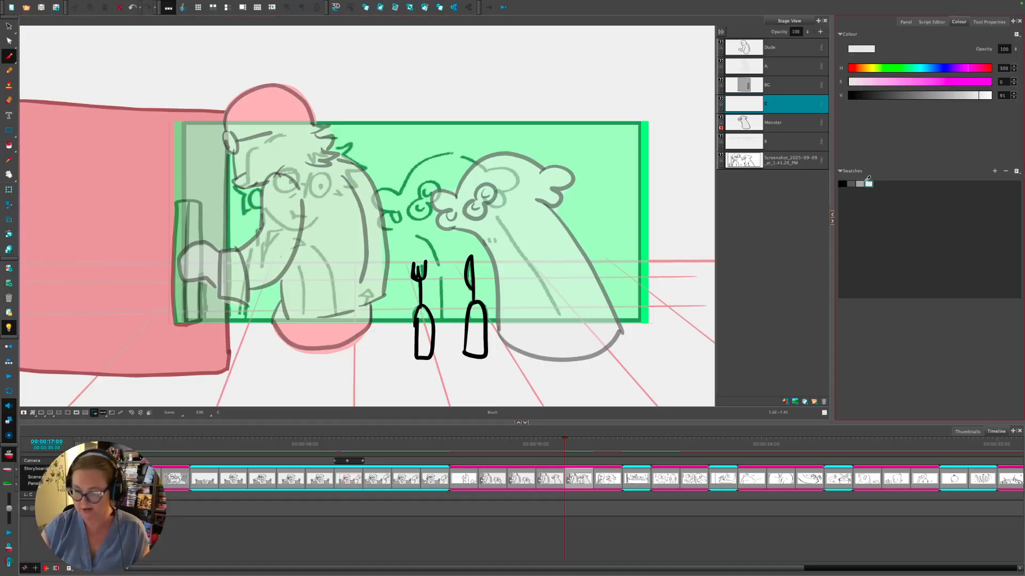
click(8, 144)
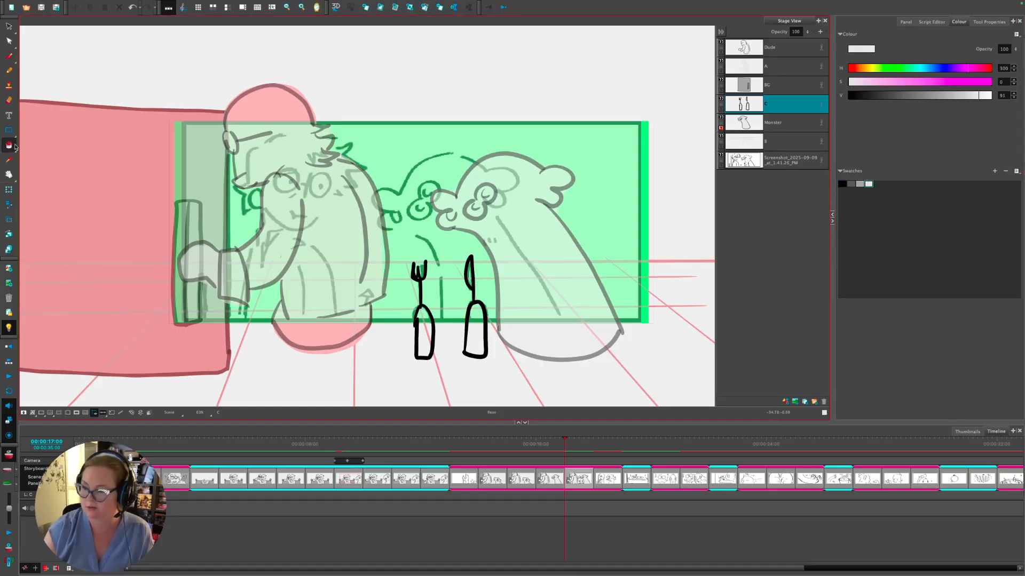
click(425, 331)
click(475, 323)
click(470, 276)
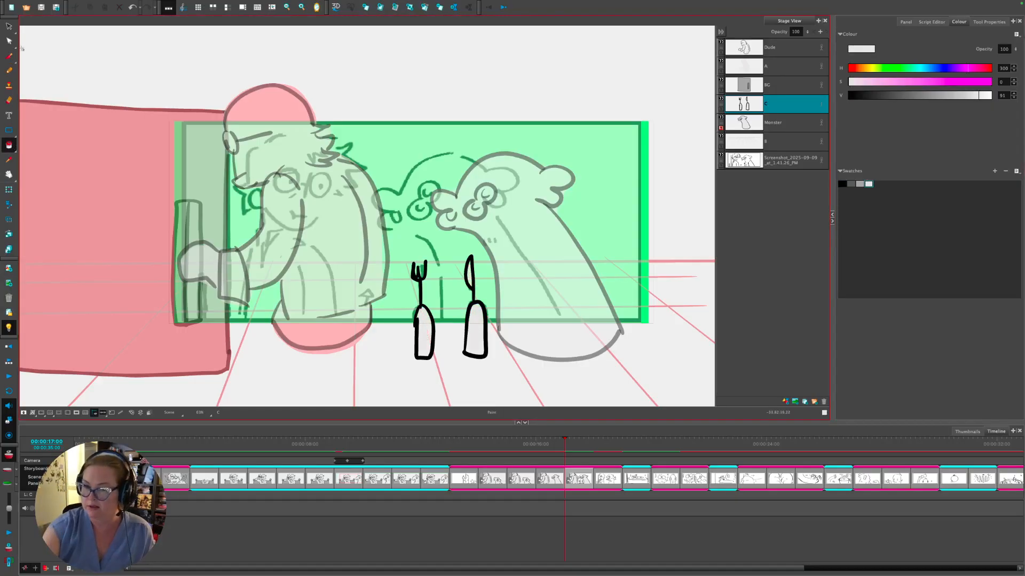
- Select the fork and knife together and compare against the earlier panel with onion skin
click(9, 26)
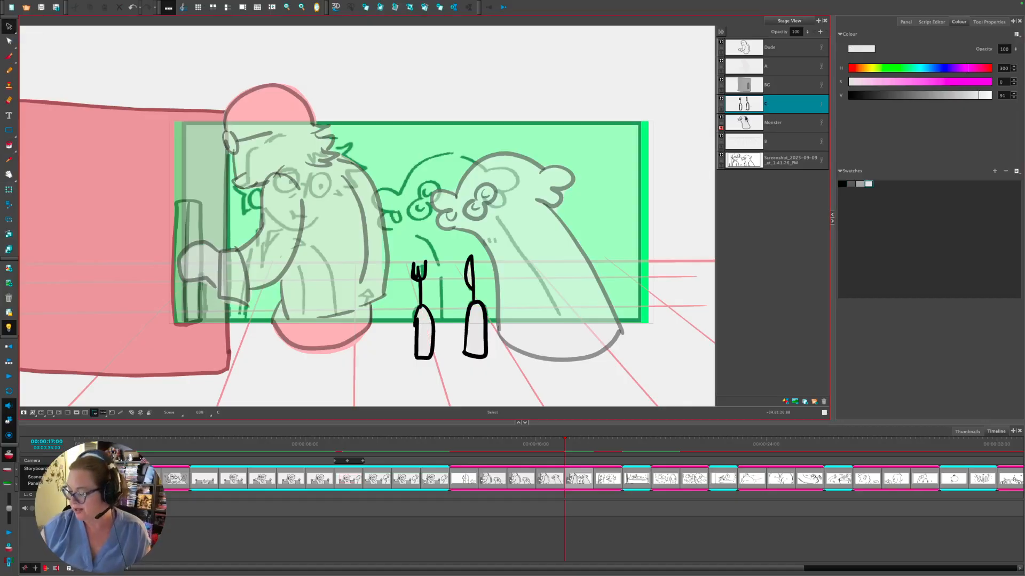
click(556, 503)
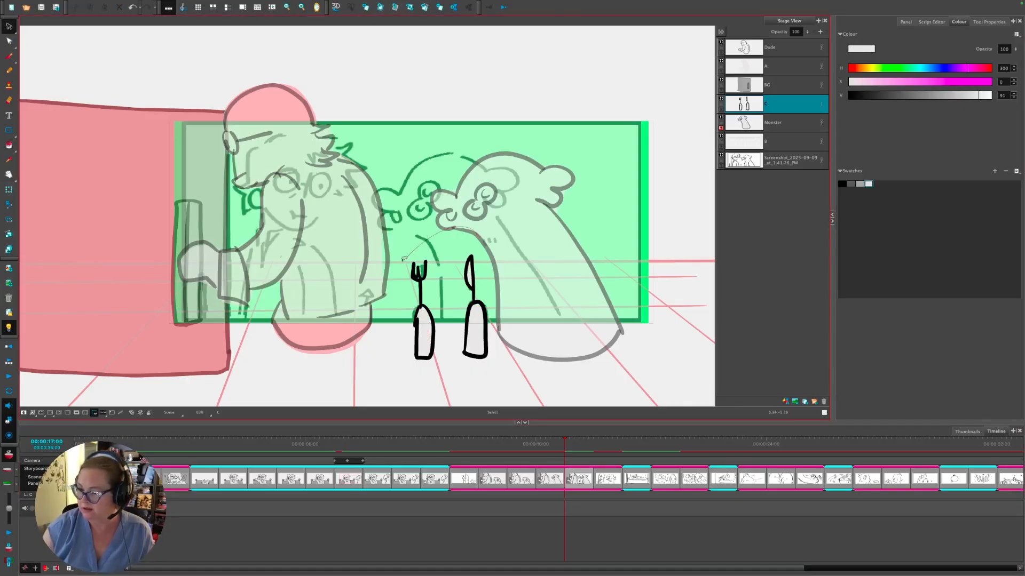
drag(389, 251, 533, 334)
key(alt+o)
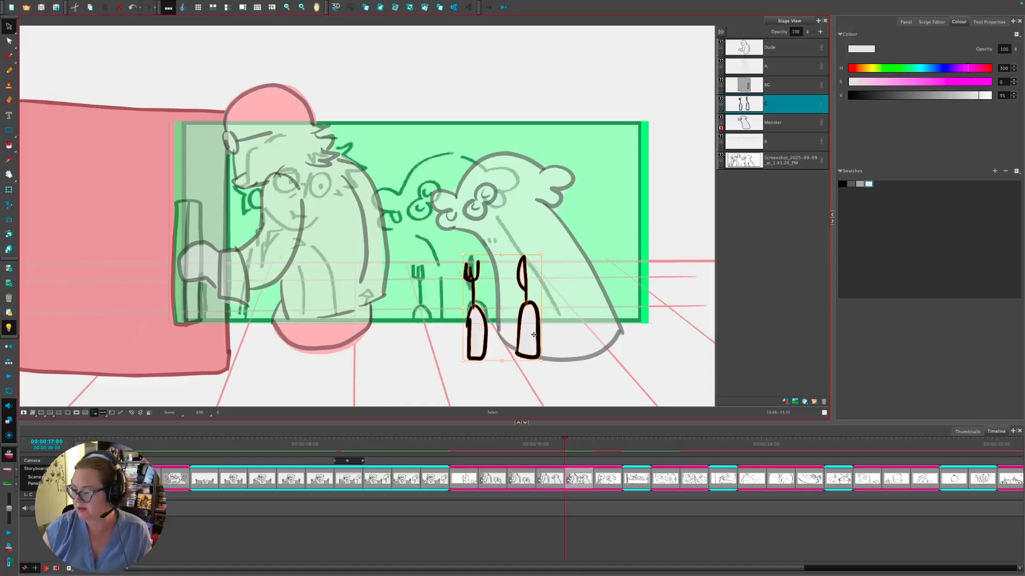
mouse_move(555, 444)
mouse_down()
mouse_move(533, 444)
mouse_move(564, 444)
mouse_up()
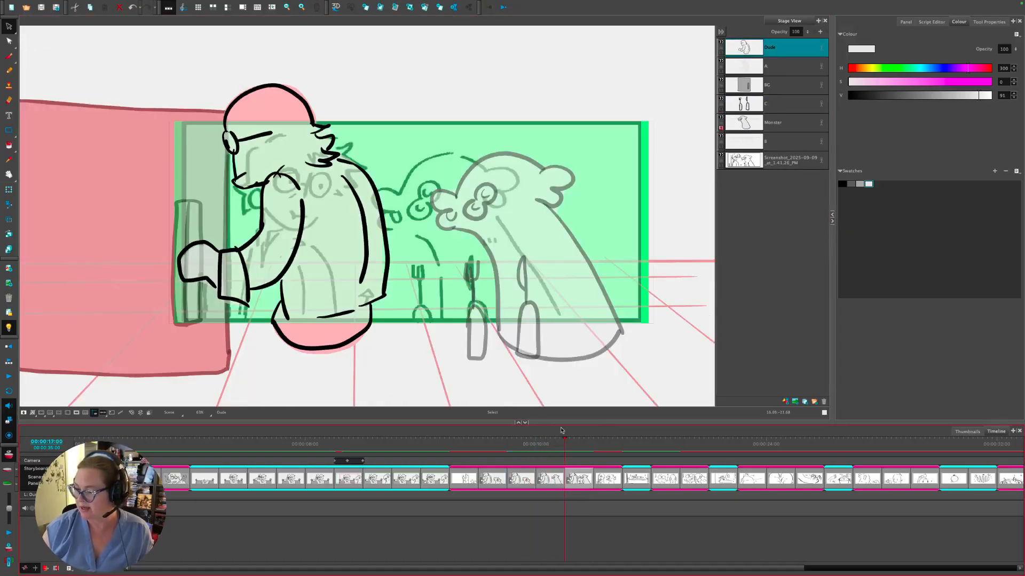
- Reposition the fork and knife on layer C, lowering them then raising them toward the monster
click(750, 104)
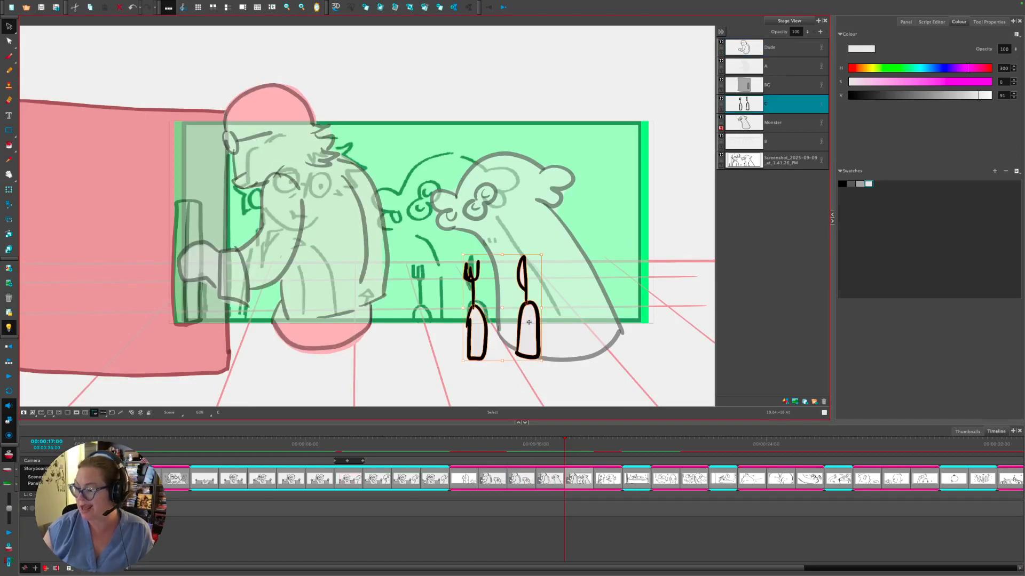
drag(532, 307, 540, 374)
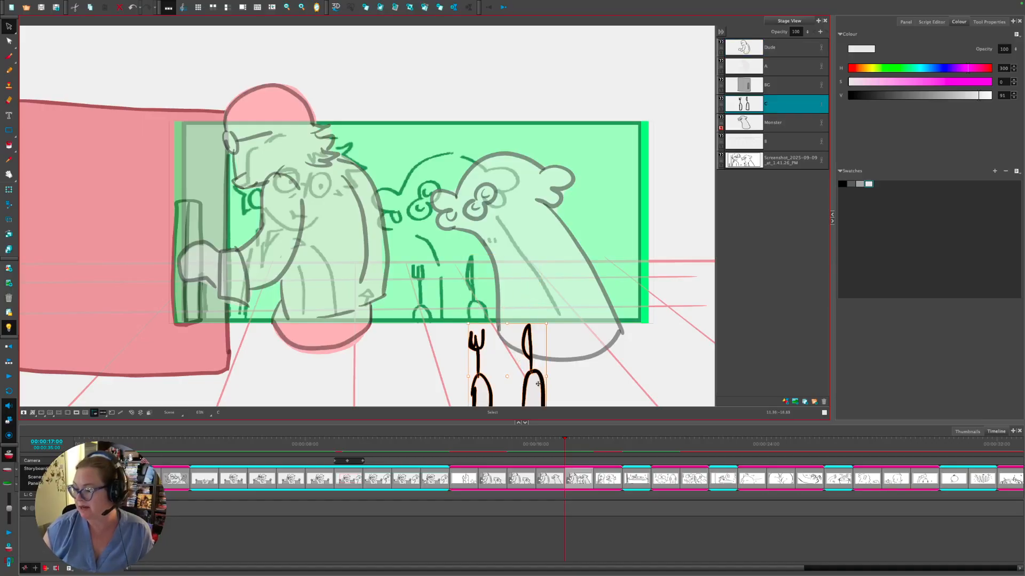
mouse_move(564, 444)
mouse_down()
mouse_move(524, 444)
mouse_move(565, 439)
mouse_up()
click(533, 383)
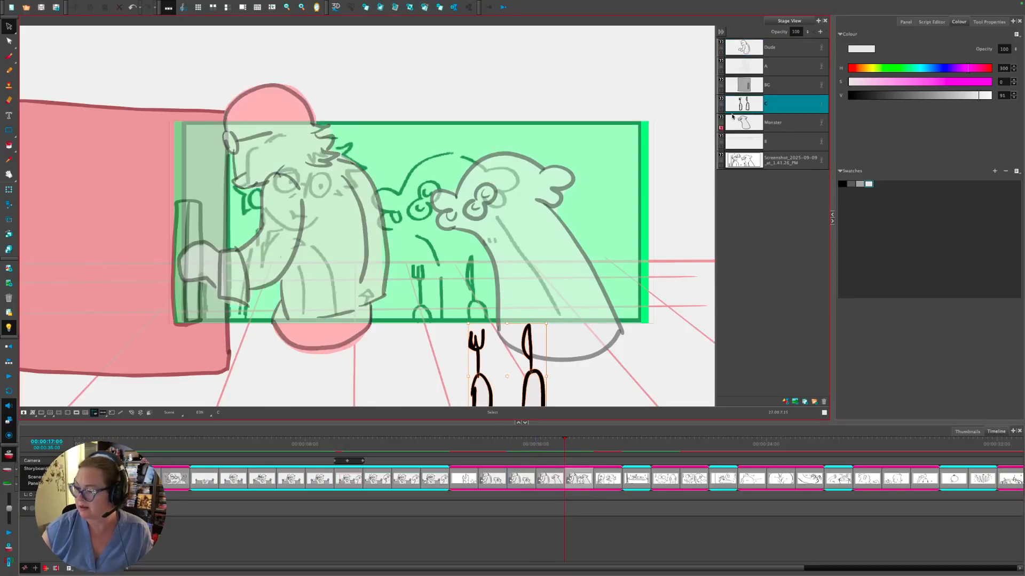
drag(533, 383, 533, 341)
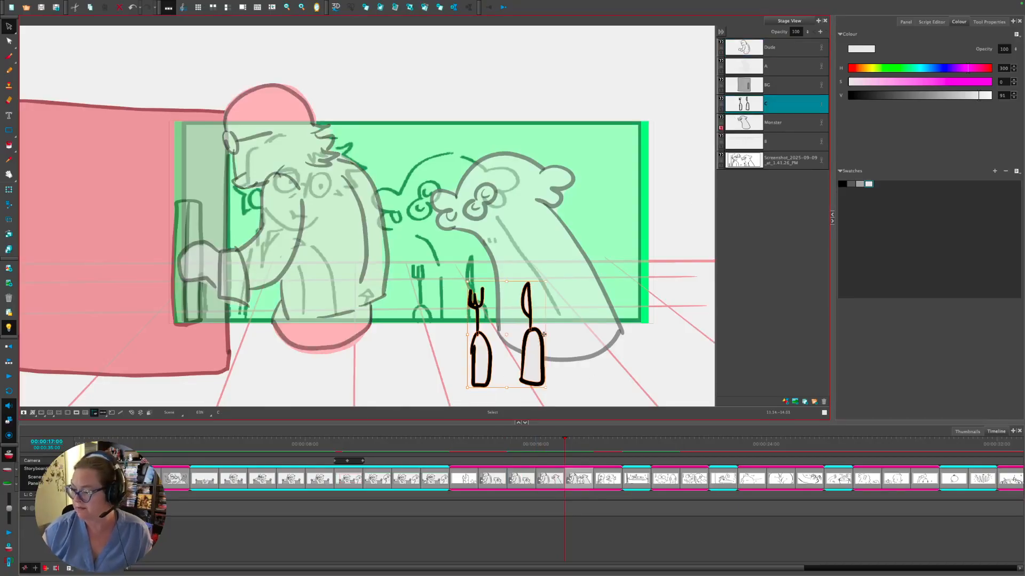
right_click(577, 474)
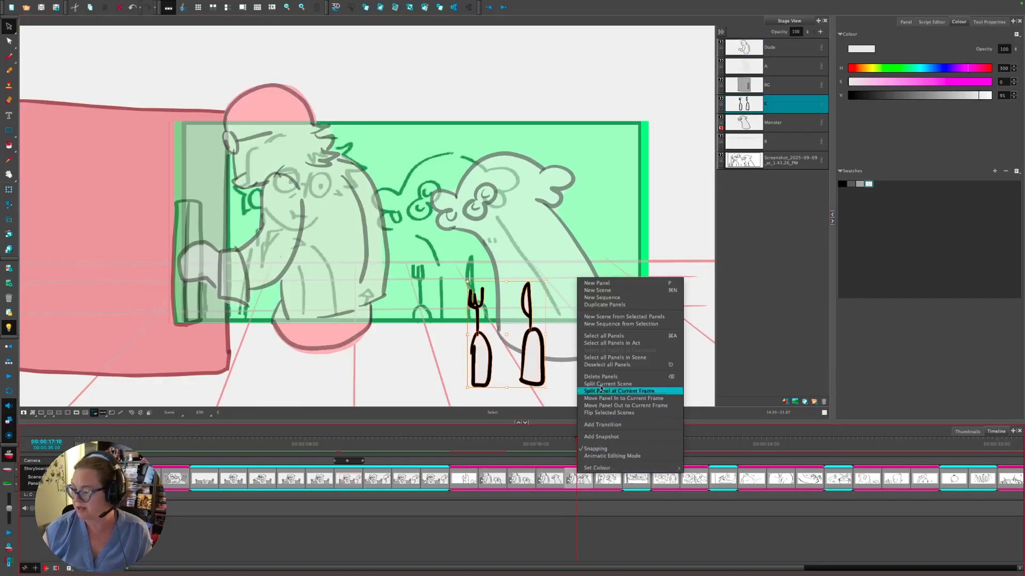
- Create a new sequence from the selection and raise the fork and knife higher
click(621, 326)
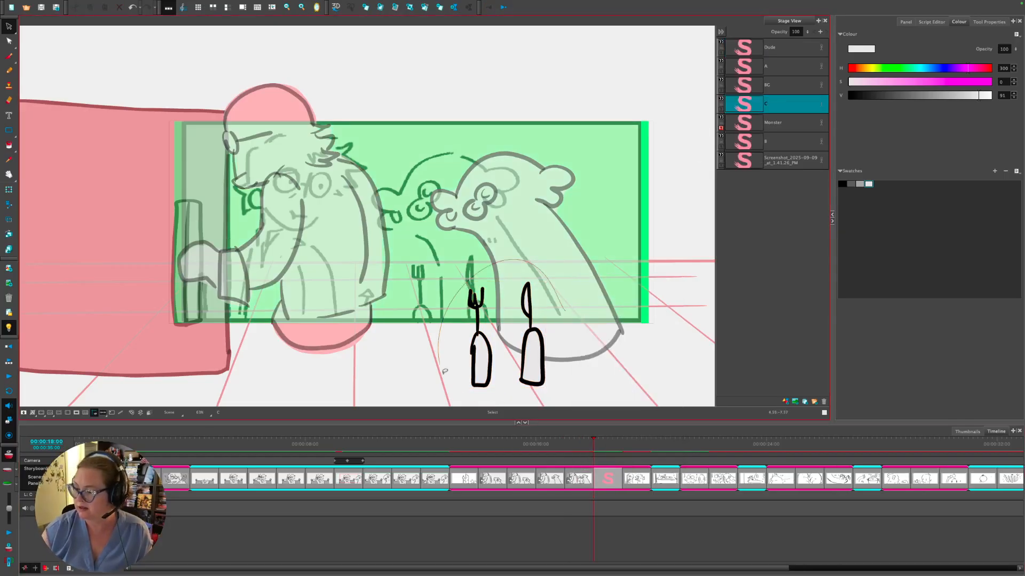
click(536, 358)
drag(537, 358, 536, 323)
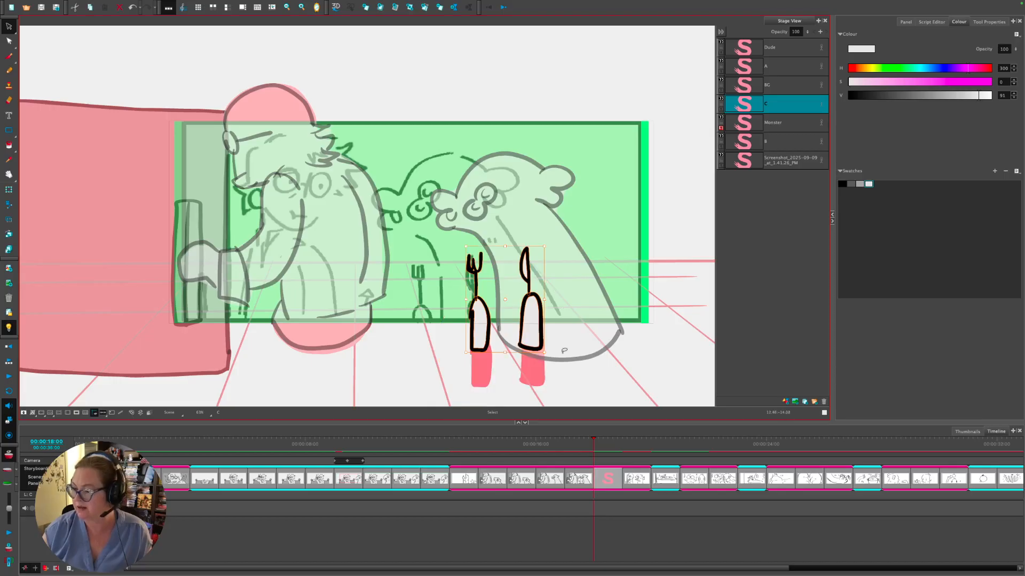
- Delete the reference Screenshot layer from the bald man panel and the panels at 17:10 and 17:18
drag(589, 438, 553, 440)
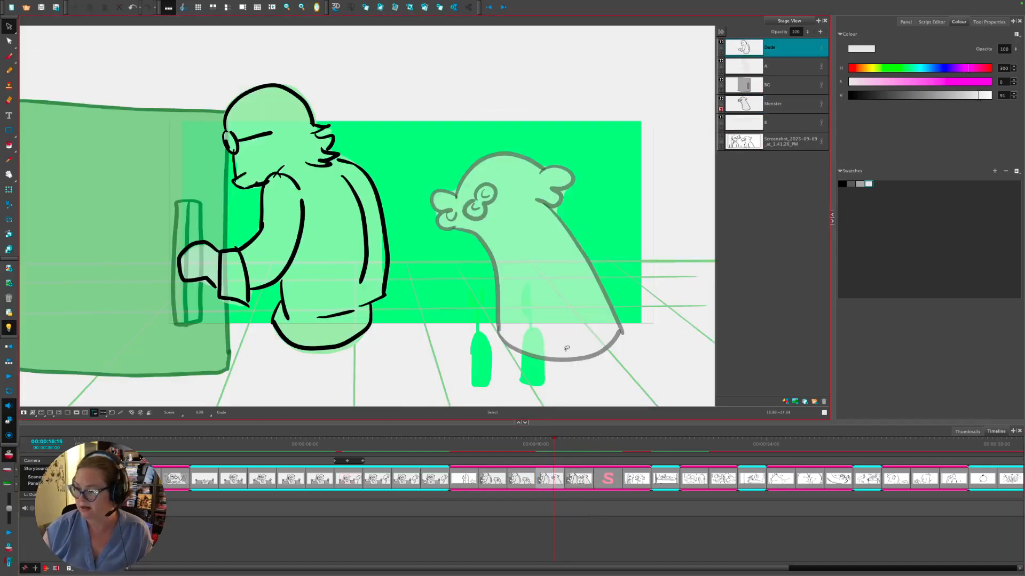
click(745, 143)
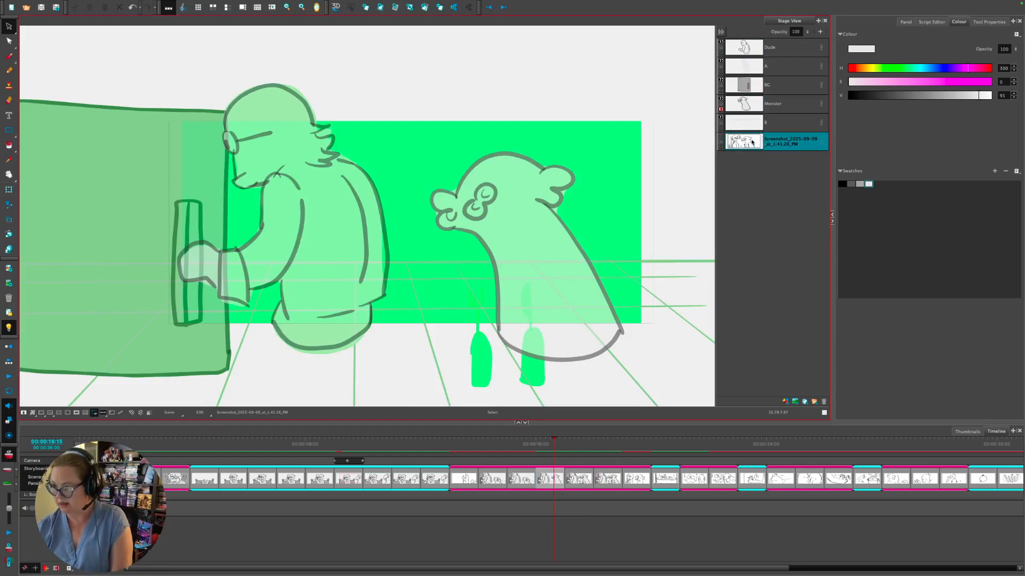
click(823, 401)
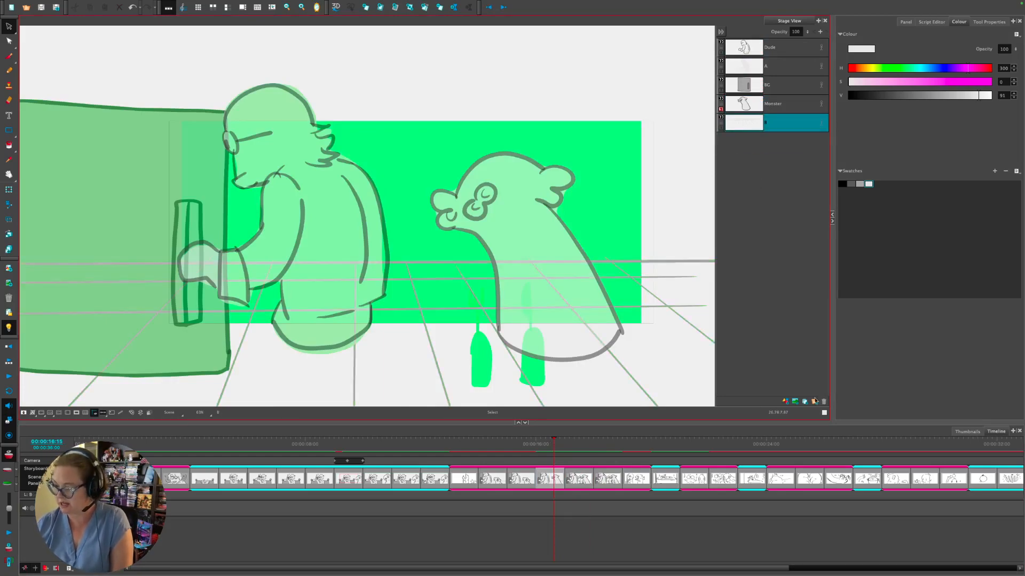
click(576, 448)
click(755, 166)
click(584, 443)
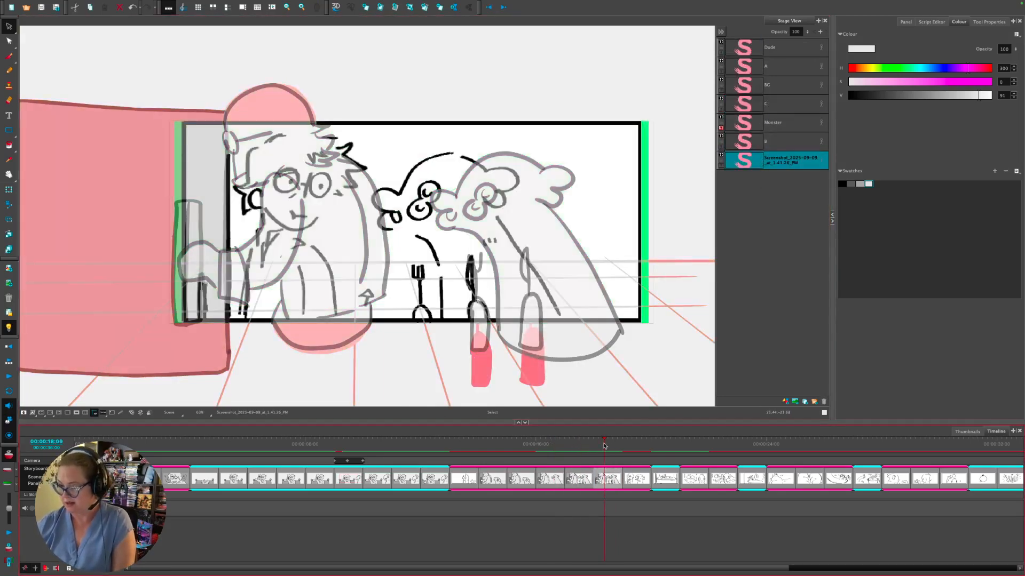
click(823, 401)
- Check the neighbouring panels and mask everything outside the camera frame
click(535, 443)
drag(532, 443, 593, 450)
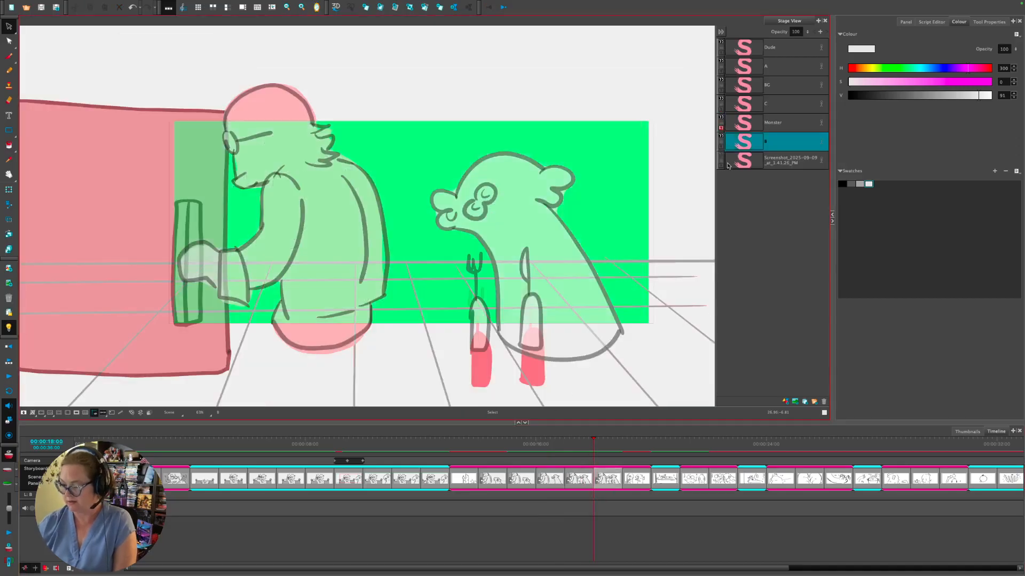
click(77, 412)
click(507, 444)
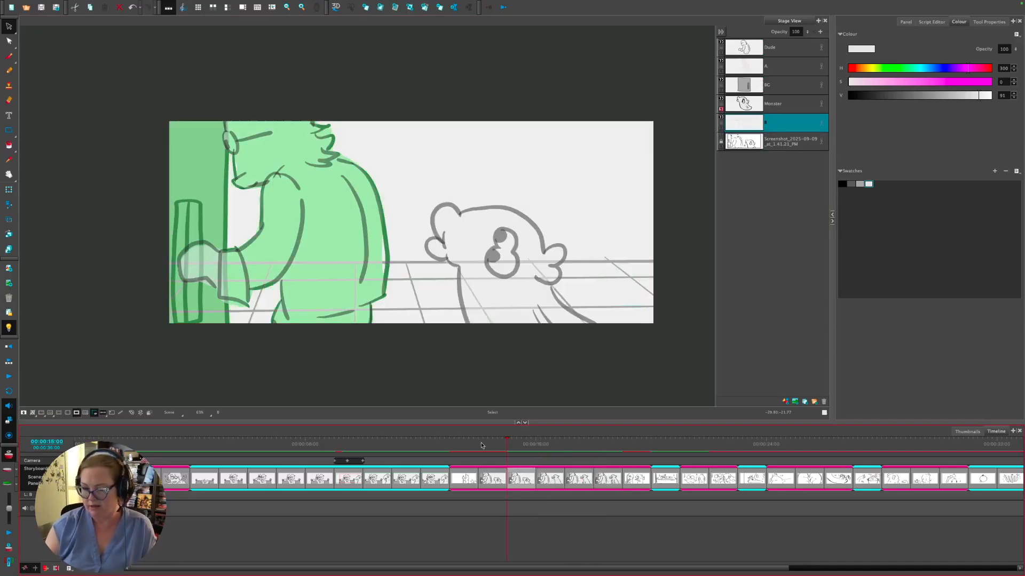
- Locate the bald man and monster panel and duplicate it
click(530, 449)
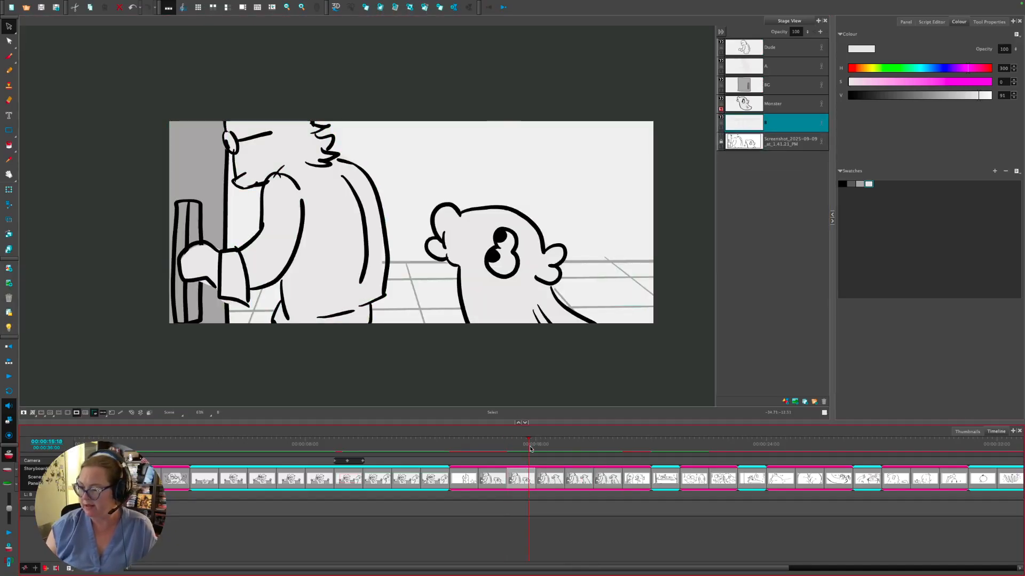
click(563, 447)
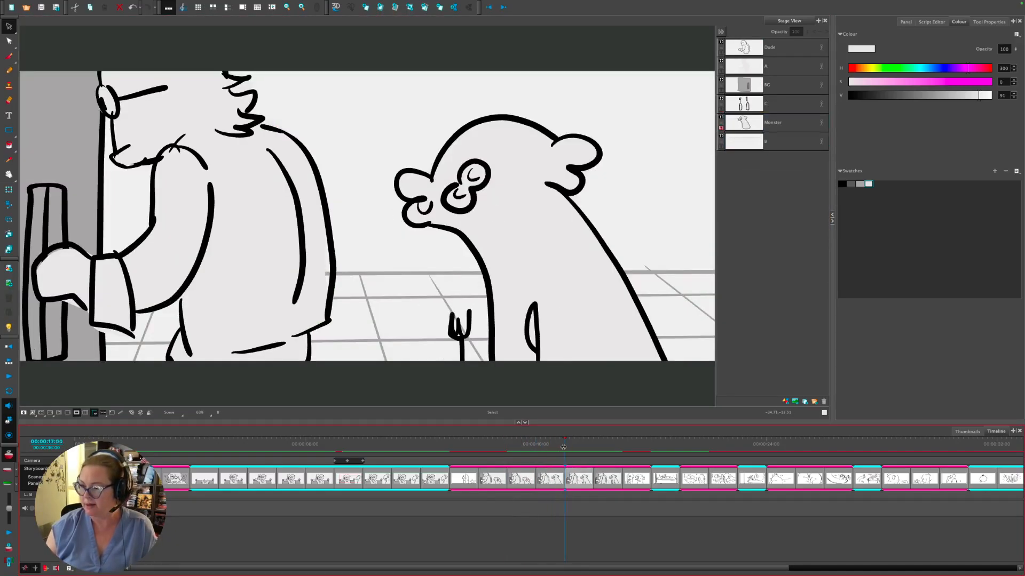
drag(563, 447, 608, 452)
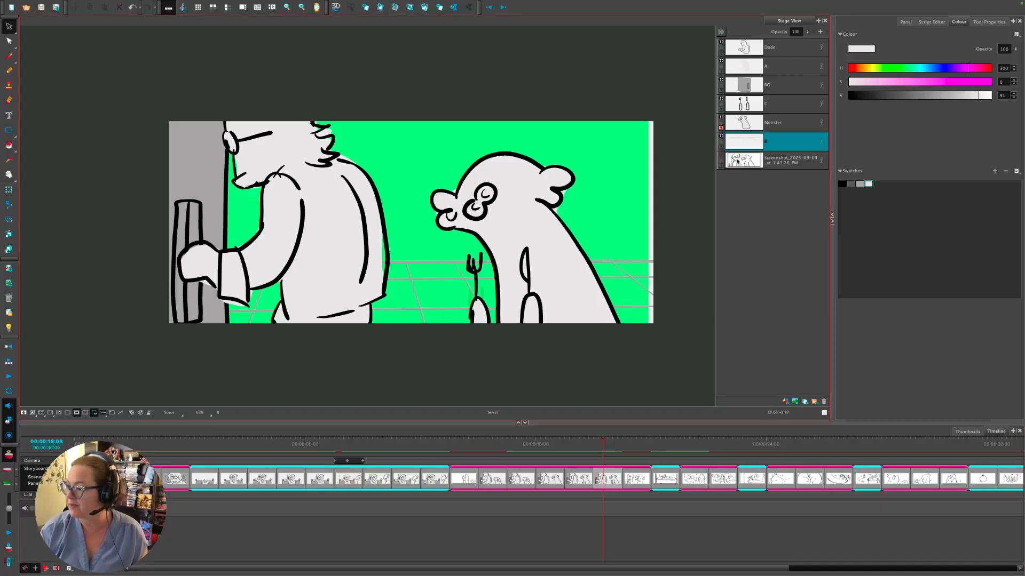
key(Right)
key(Left)
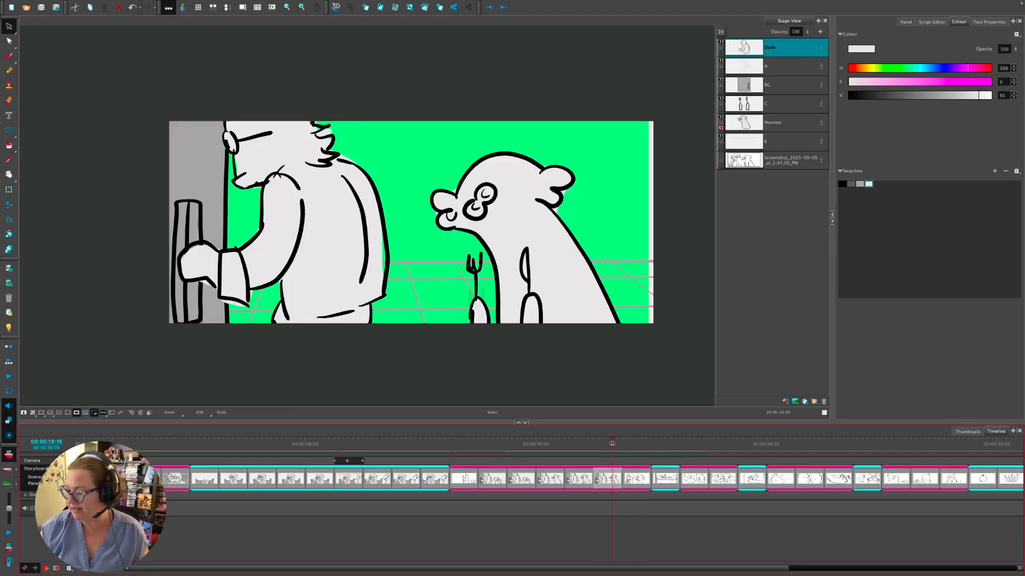
right_click(620, 451)
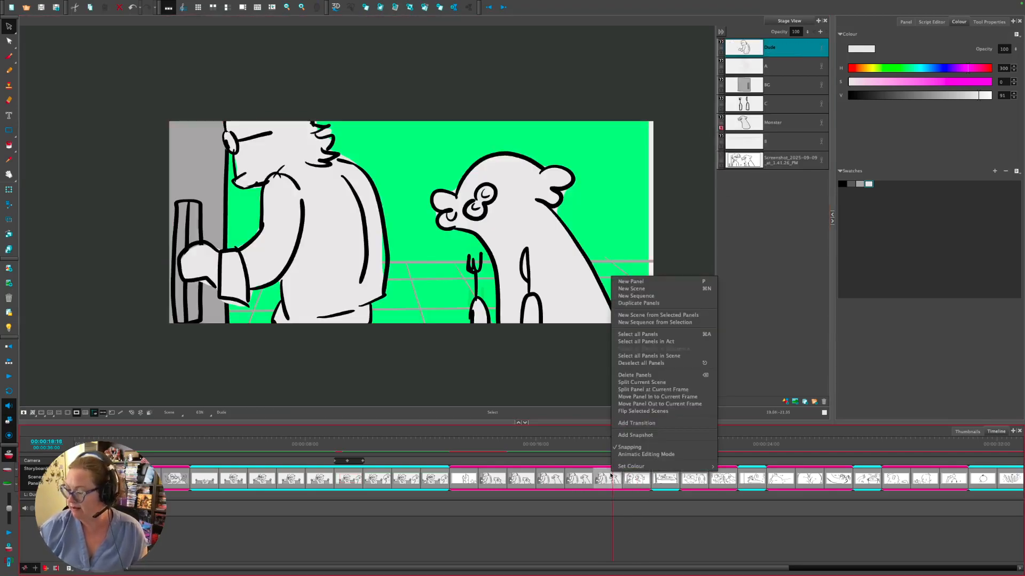
click(645, 304)
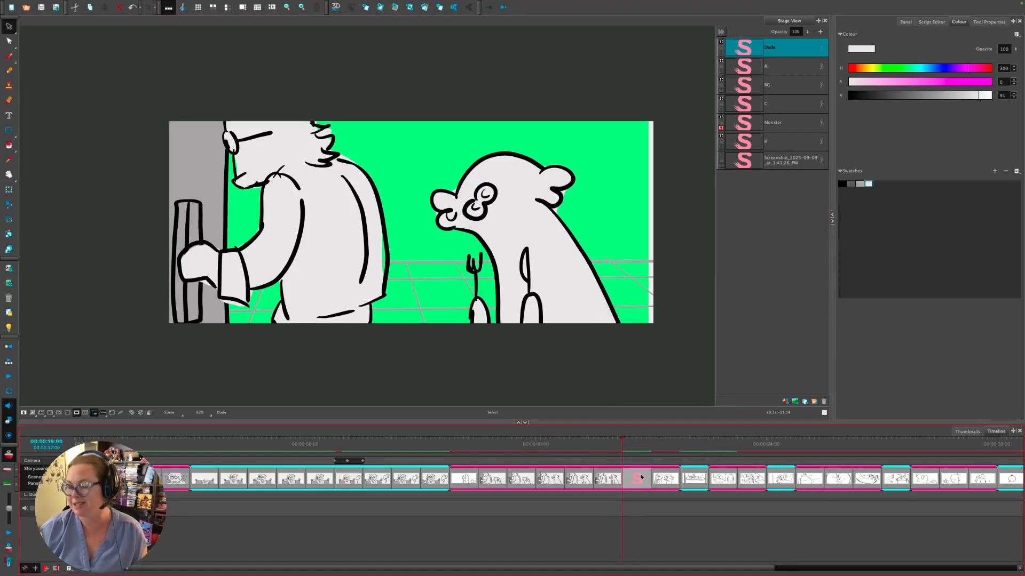
- Smart-add another panel copying all its layers
click(615, 475)
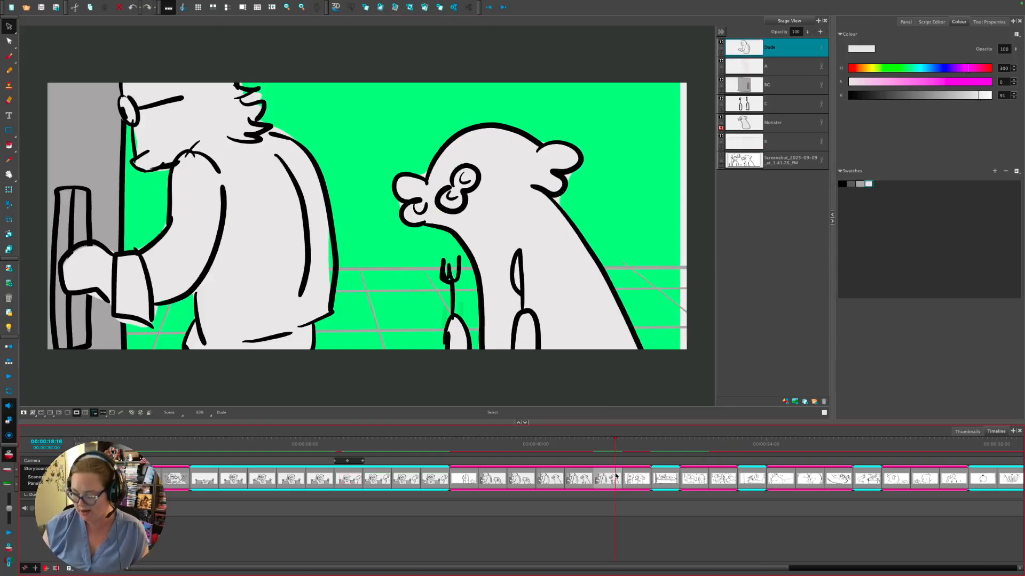
key(alt+p)
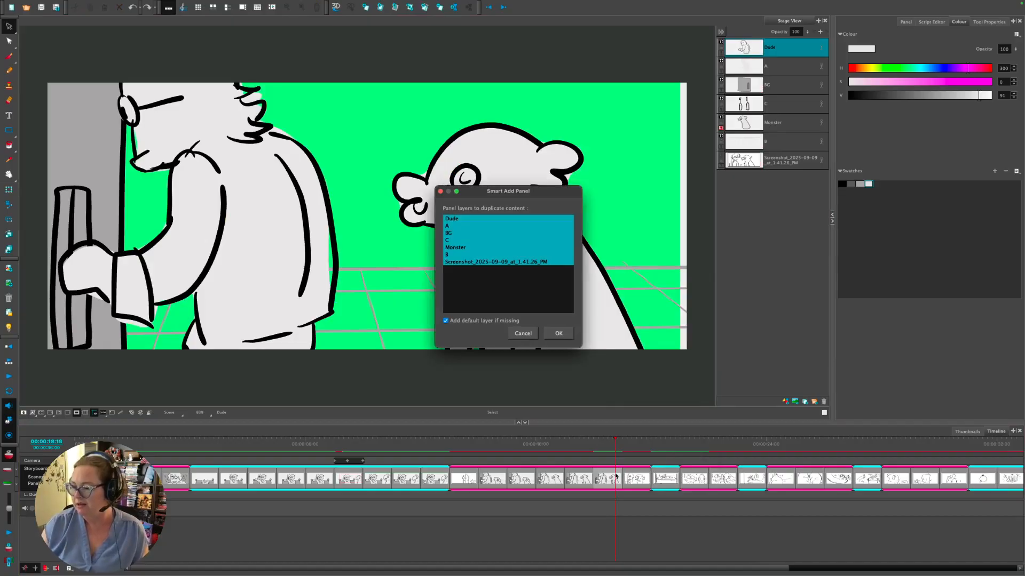
key(Return)
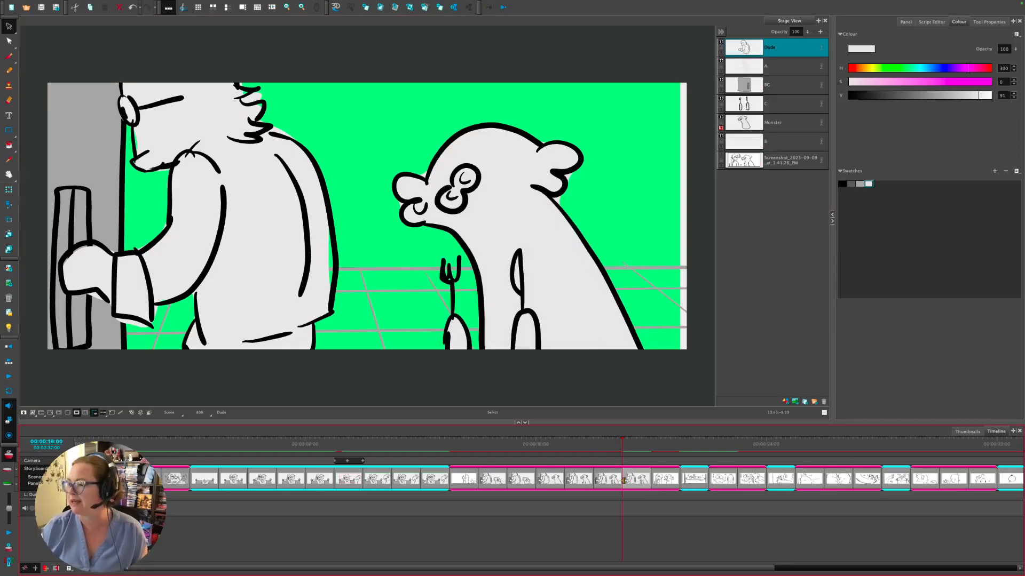
- Hide the Dude and A layers, show the Screenshot sketch, then show Dude again
click(763, 209)
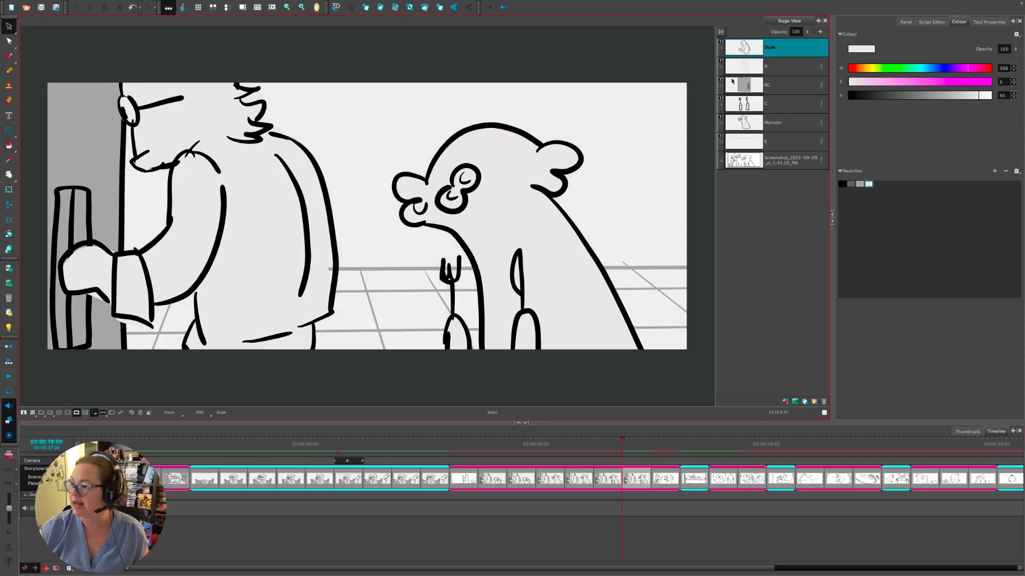
click(721, 43)
click(722, 44)
click(721, 62)
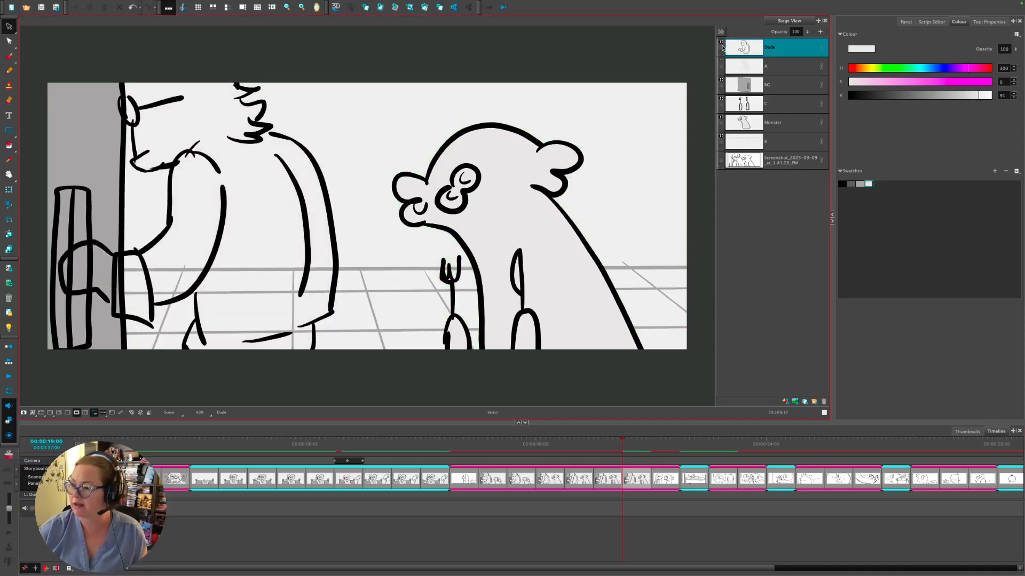
click(721, 43)
click(720, 158)
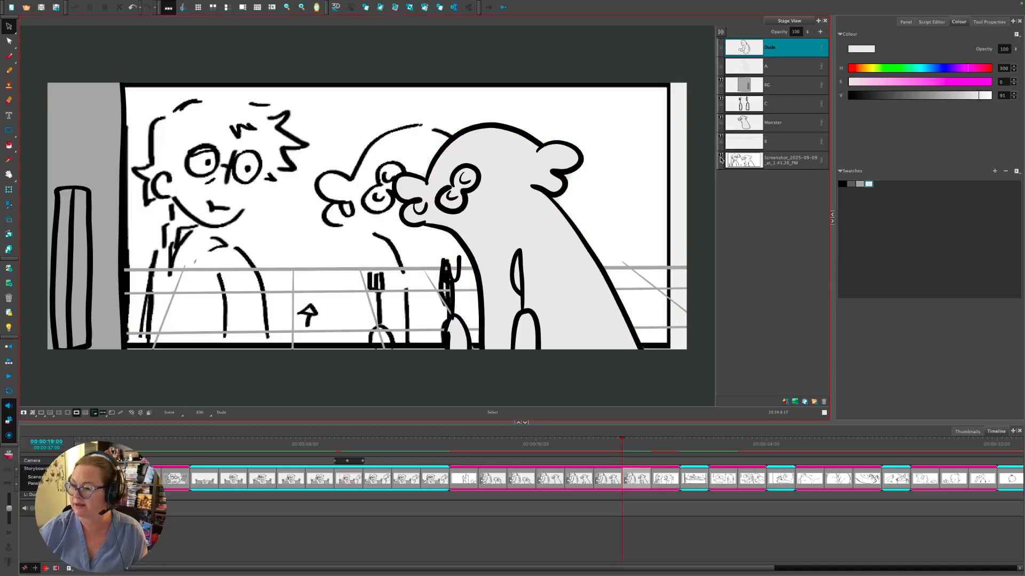
drag(625, 201, 668, 222)
click(722, 44)
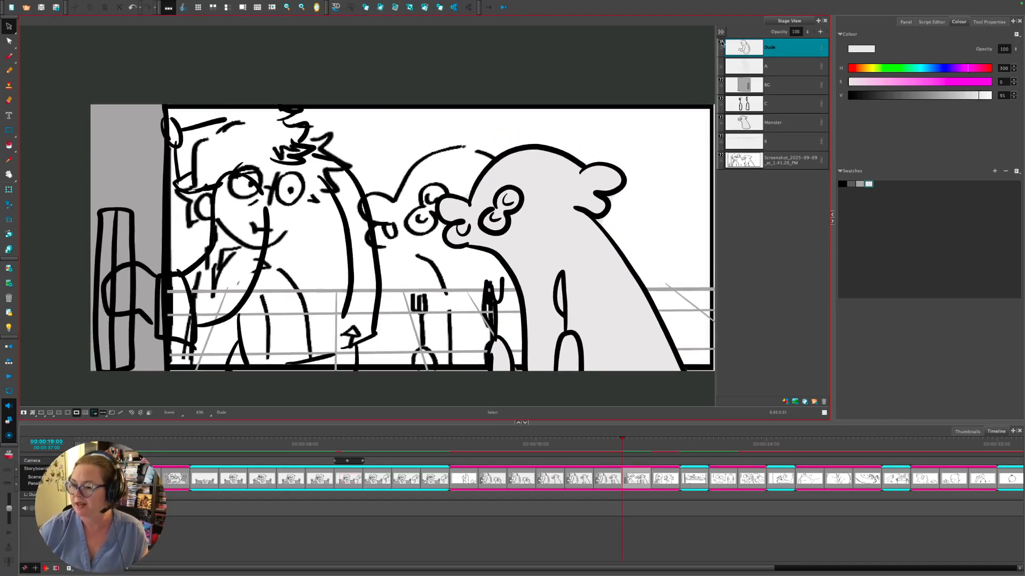
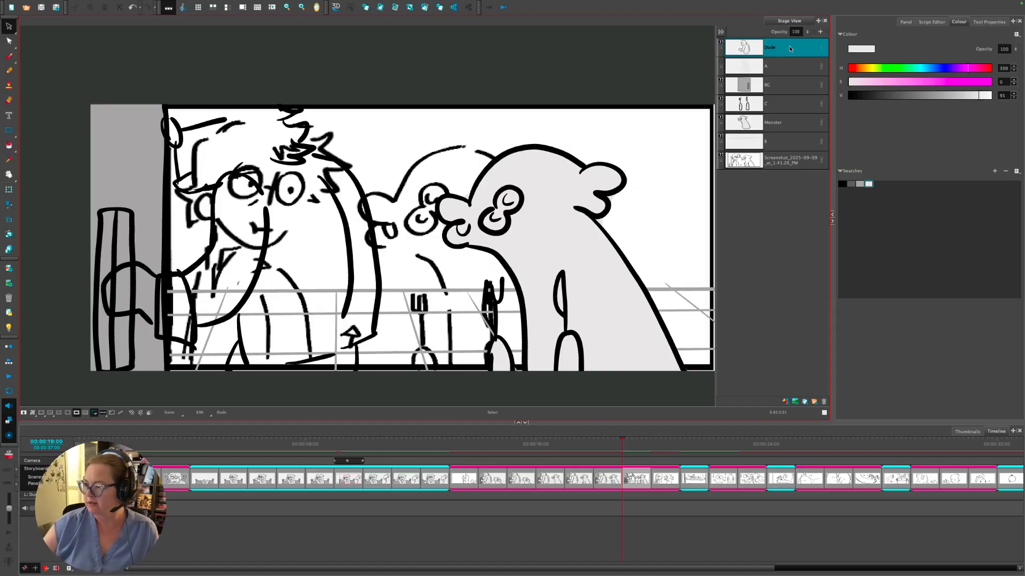
- Delete the man's old arm, hand and body strokes, then delete the grey silhouette layer A
key(ctrl+a)
key(Delete)
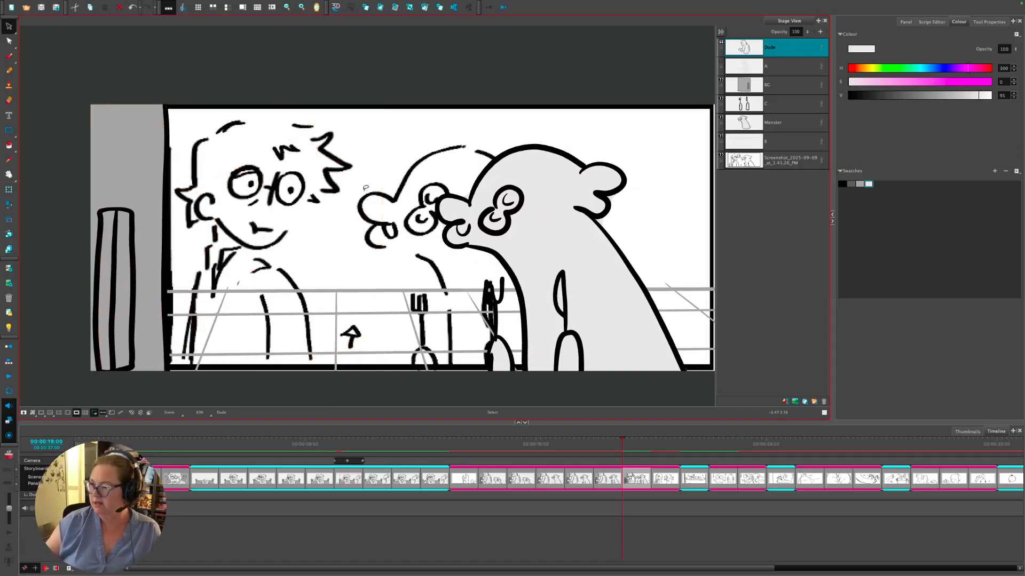
click(722, 68)
click(721, 62)
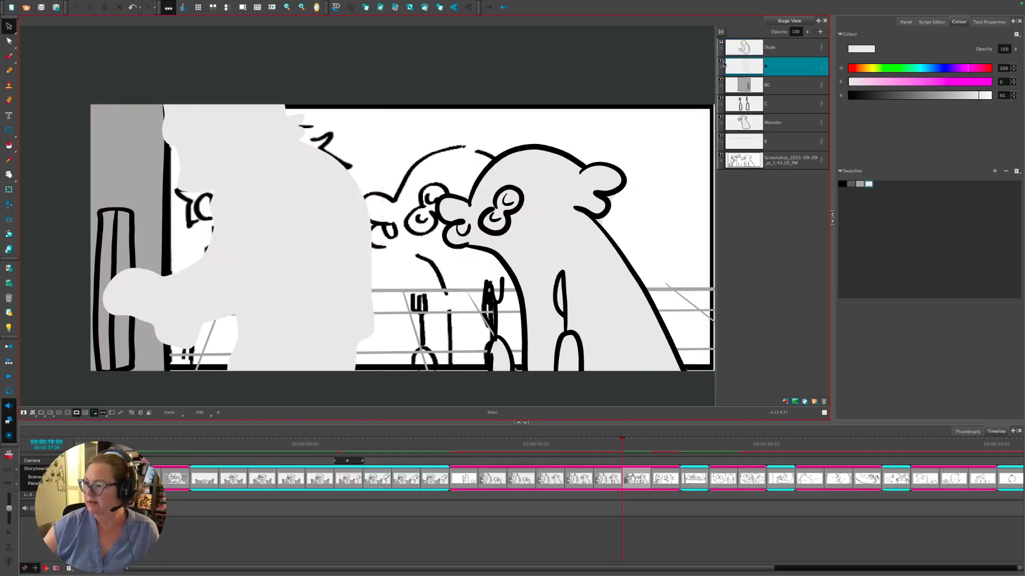
click(824, 401)
- Pick black, clear the Dude layer's drawing, and turn on Light Table as a tracing guide
click(748, 49)
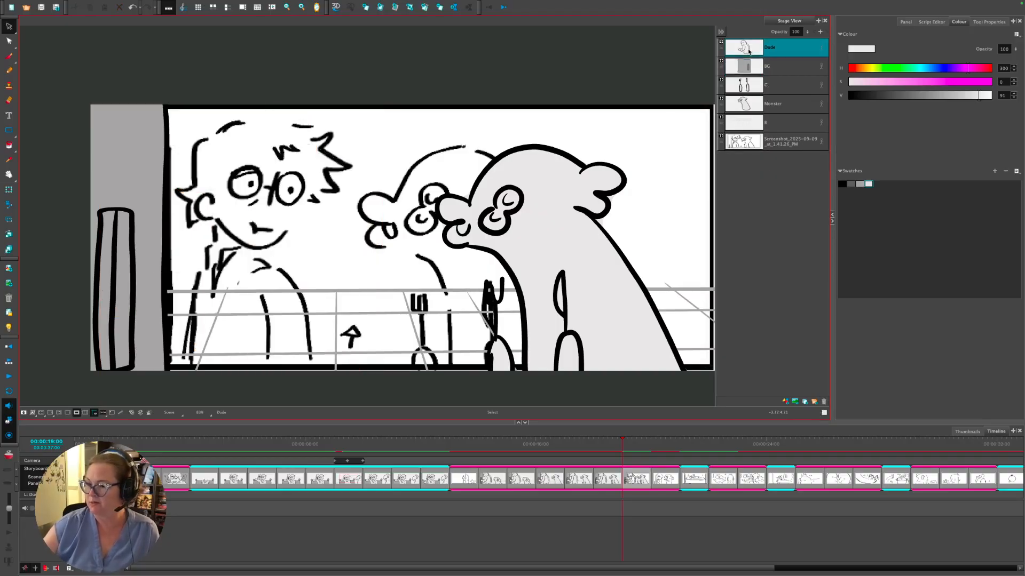
click(842, 183)
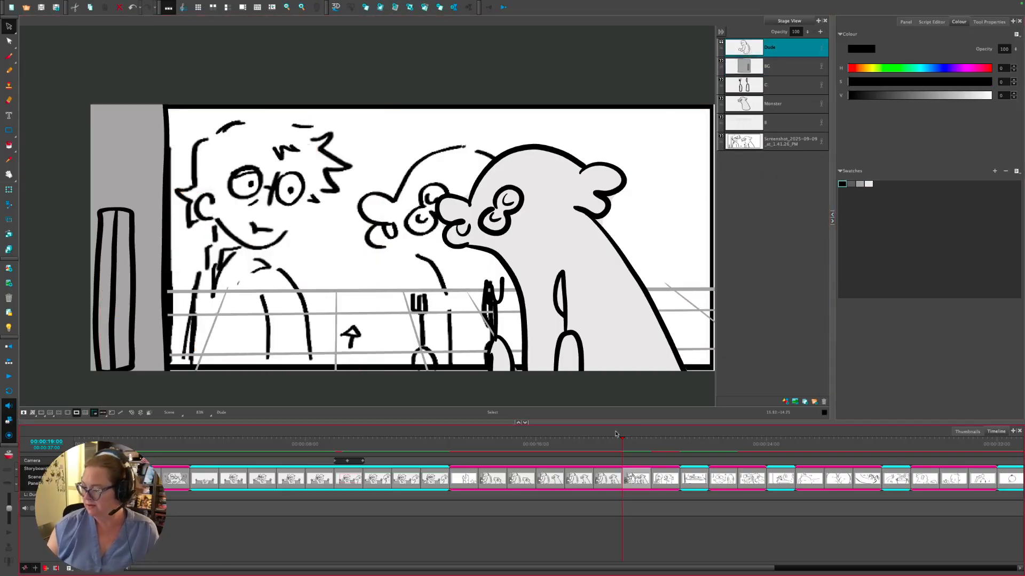
click(607, 446)
click(621, 442)
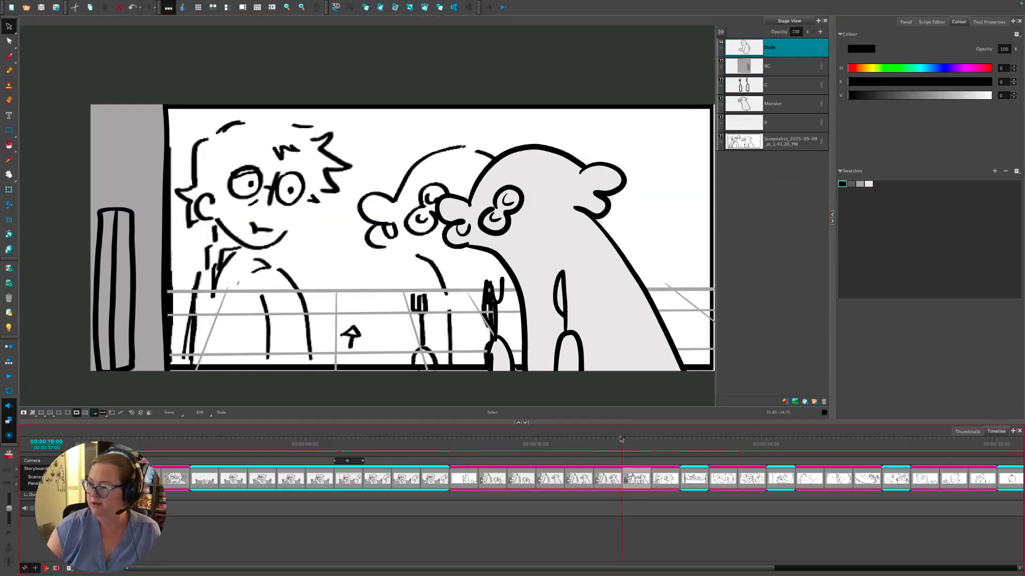
key(Delete)
key(shift+l)
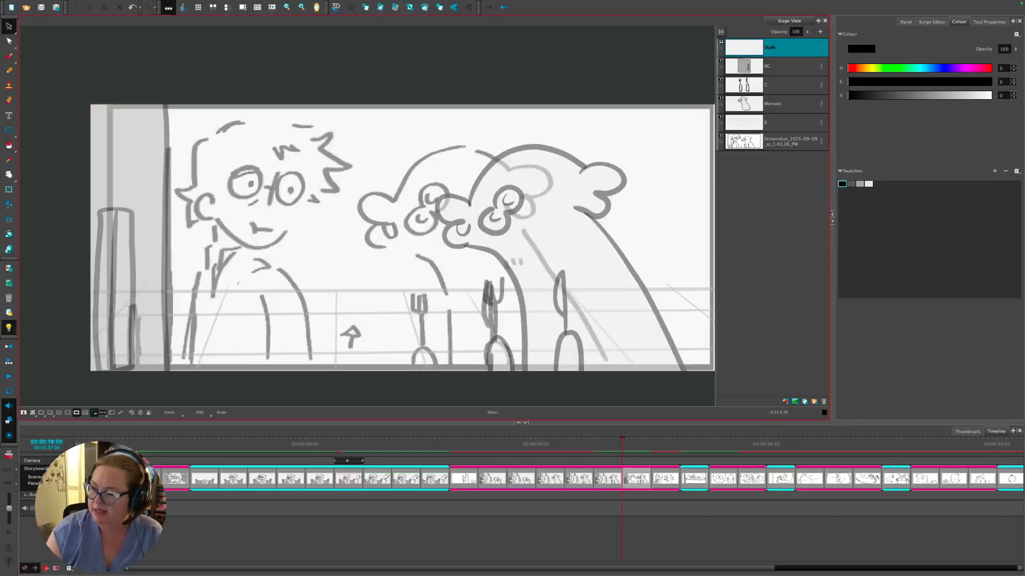
- Brush-ink the glasses, pupil, spiky hair and a shorter jaw line in black
key(alt+b)
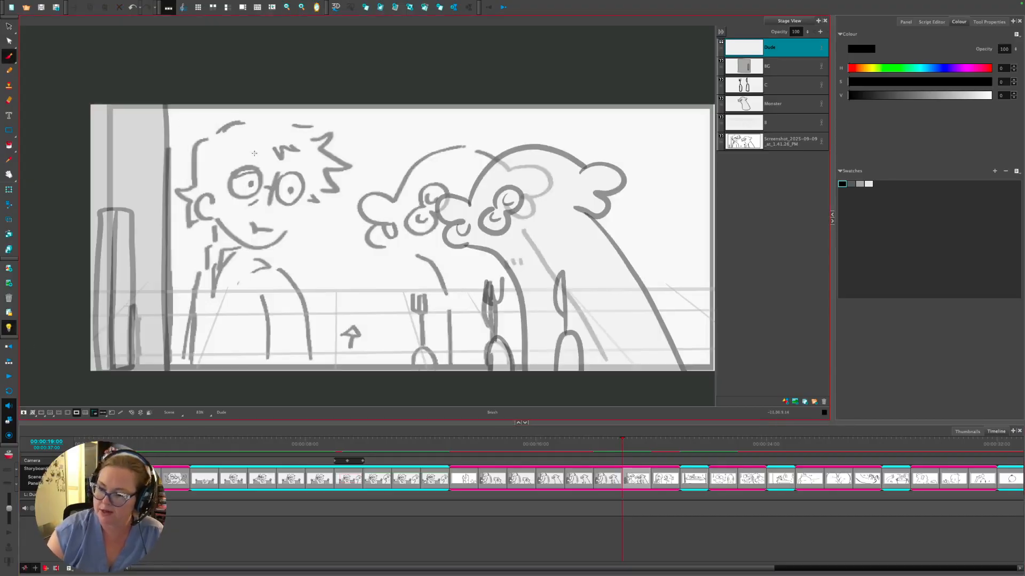
mouse_move(279, 172)
mouse_down()
mouse_move(268, 204)
mouse_move(273, 186)
mouse_up()
mouse_move(297, 174)
mouse_down()
mouse_move(287, 182)
mouse_move(302, 197)
mouse_move(296, 175)
mouse_move(245, 167)
mouse_move(261, 188)
mouse_move(254, 171)
mouse_move(239, 175)
mouse_up()
click(293, 190)
click(293, 190)
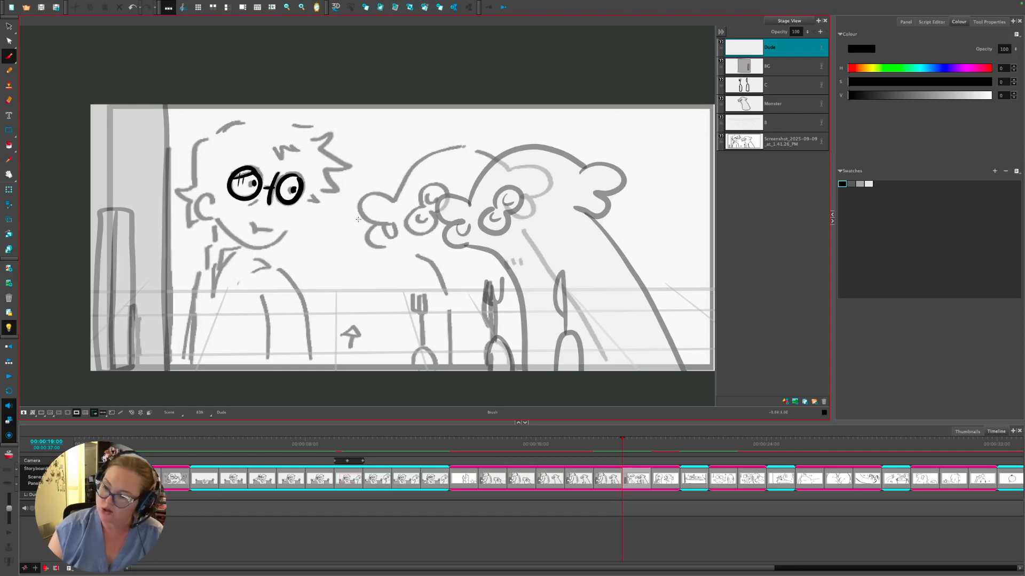
mouse_move(305, 198)
mouse_down()
mouse_move(337, 187)
mouse_move(340, 168)
mouse_move(329, 135)
mouse_move(310, 135)
mouse_move(314, 126)
mouse_move(249, 111)
mouse_move(191, 155)
mouse_move(190, 183)
mouse_move(175, 190)
mouse_move(184, 216)
mouse_move(216, 217)
mouse_move(255, 251)
mouse_move(290, 233)
mouse_up()
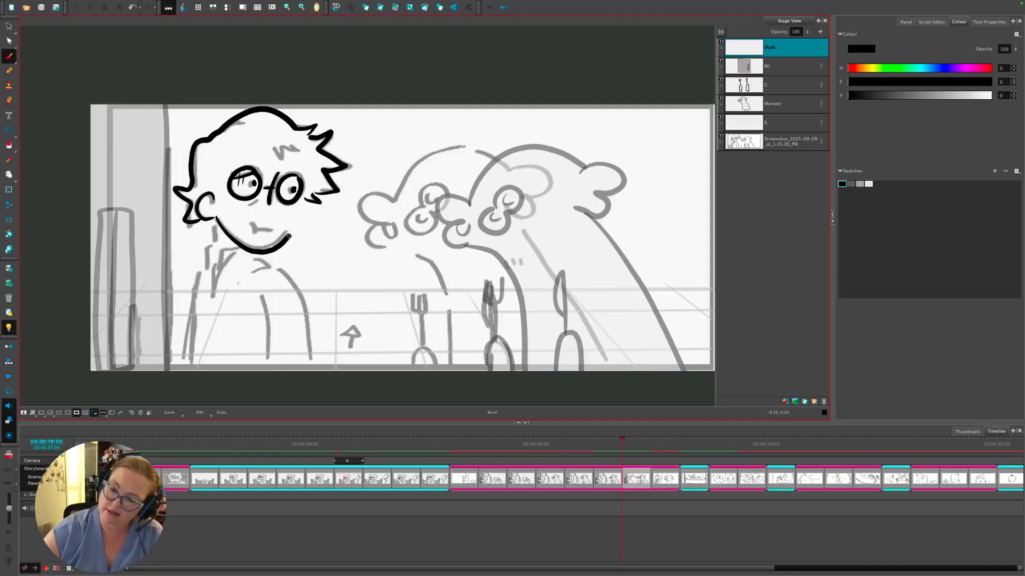
key(ctrl+z)
mouse_move(215, 218)
mouse_down()
mouse_move(241, 243)
mouse_move(266, 246)
mouse_move(303, 205)
mouse_move(298, 191)
mouse_move(259, 201)
mouse_move(254, 234)
mouse_move(215, 238)
mouse_move(209, 276)
mouse_move(235, 247)
mouse_move(219, 260)
mouse_move(212, 295)
mouse_move(197, 269)
mouse_move(191, 373)
mouse_up()
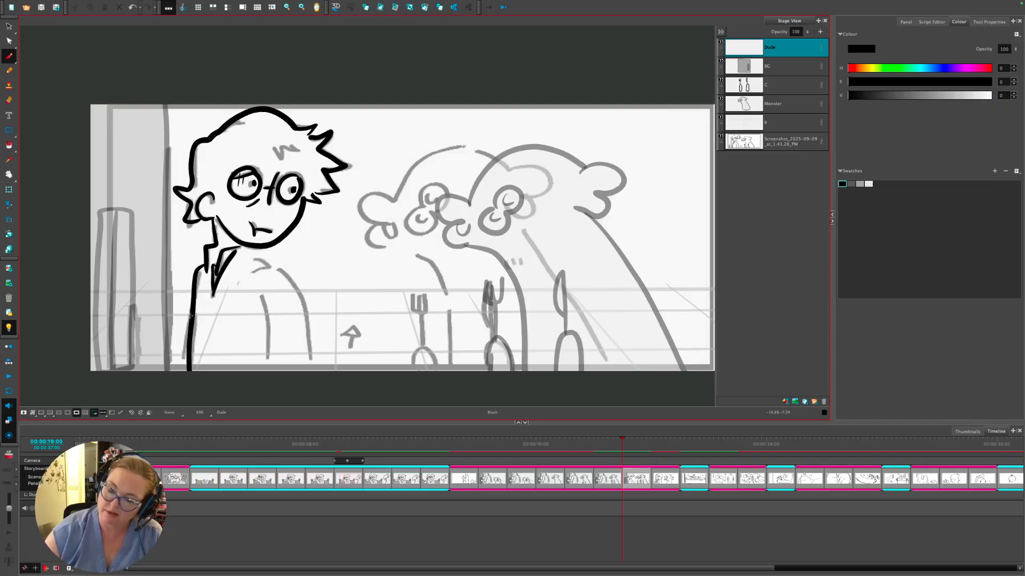
- Ink the body, shoulder and collar lines, deleting and reworking strokes below the shoulder
drag(194, 313, 179, 371)
drag(297, 284, 320, 370)
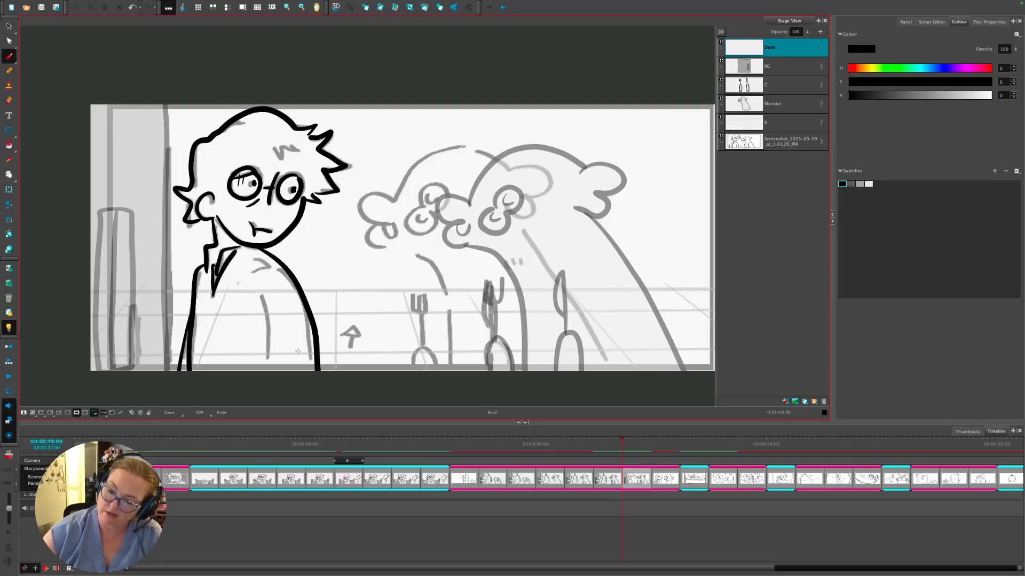
drag(262, 295, 270, 370)
drag(243, 276, 340, 245)
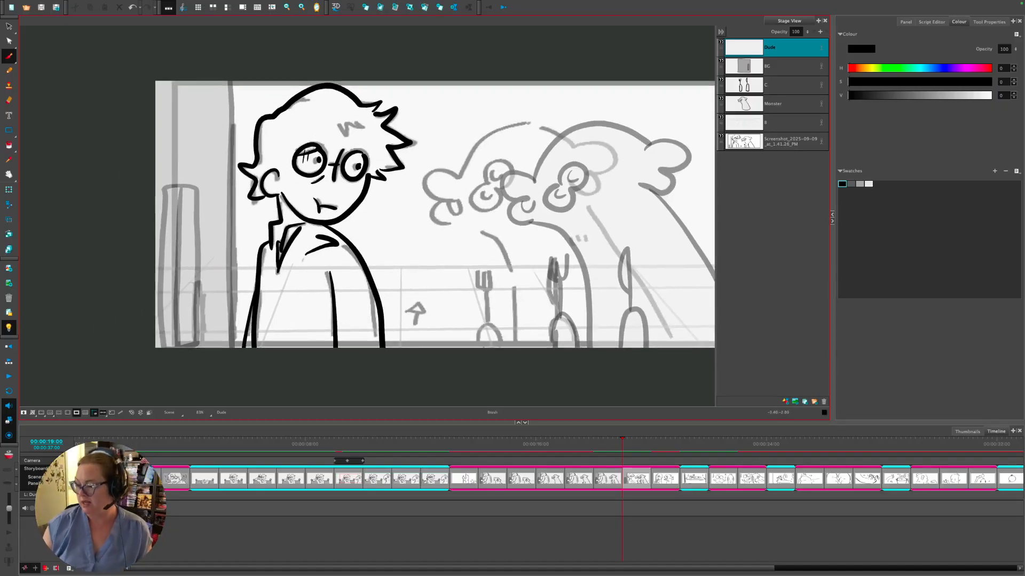
drag(609, 444, 622, 444)
drag(451, 271, 550, 247)
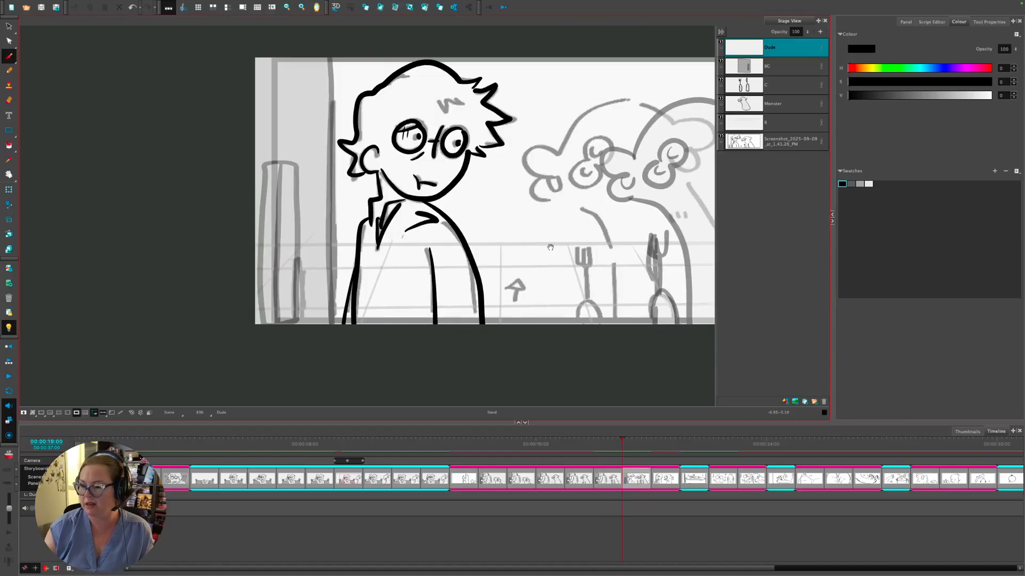
ctrl+click(473, 252)
key(Delete)
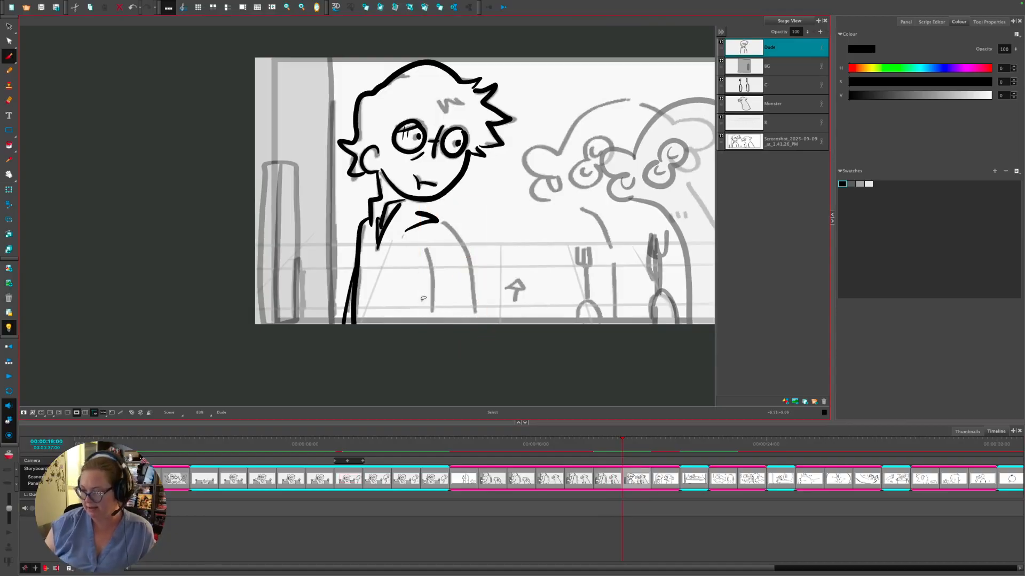
mouse_move(425, 250)
mouse_down()
mouse_move(340, 276)
mouse_move(292, 273)
mouse_up()
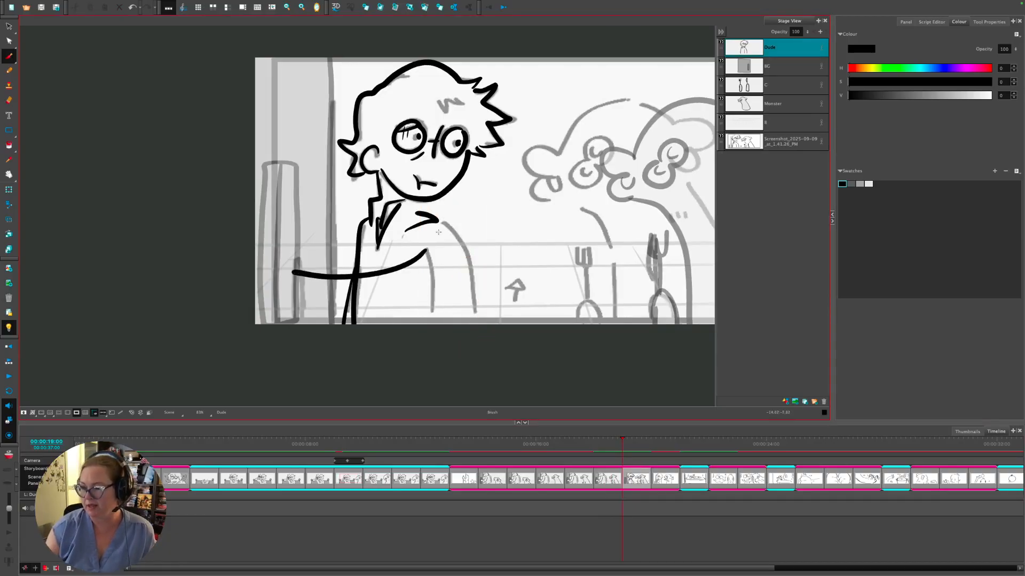
key(ctrl+z)
drag(430, 219, 326, 258)
key(ctrl+z)
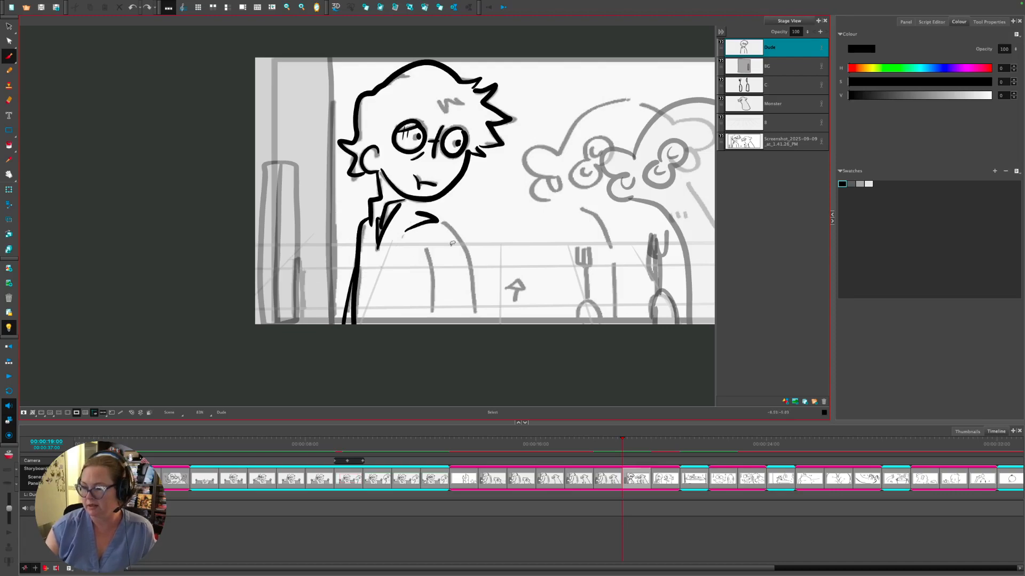
drag(608, 444, 616, 441)
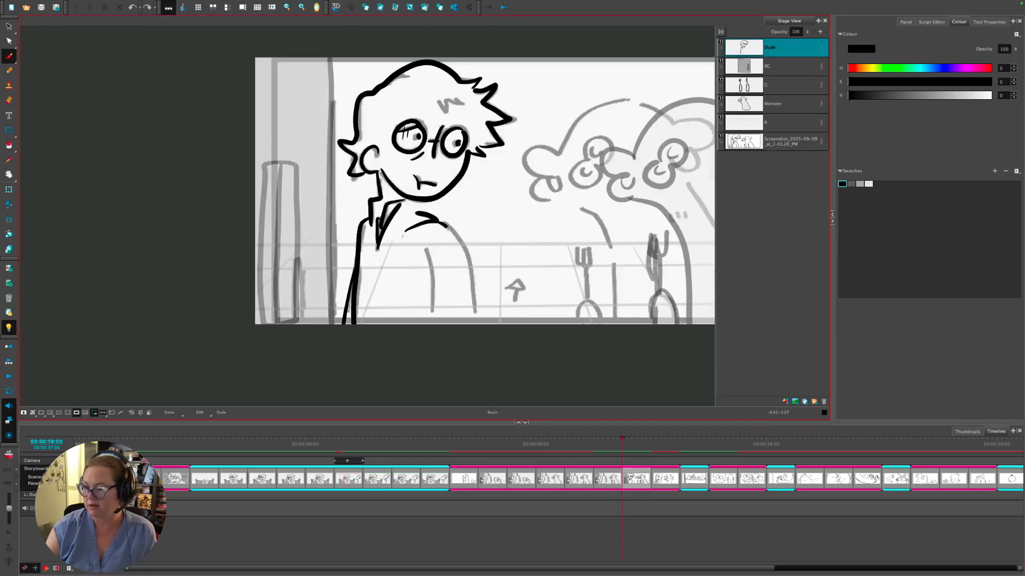
- Ink the arm, hand and lower body outline past the camera frame, and darken the forehead hair marks
mouse_move(447, 227)
mouse_down()
mouse_move(390, 329)
mouse_move(292, 298)
mouse_move(311, 279)
mouse_move(359, 287)
mouse_move(416, 227)
mouse_up()
drag(312, 276, 305, 294)
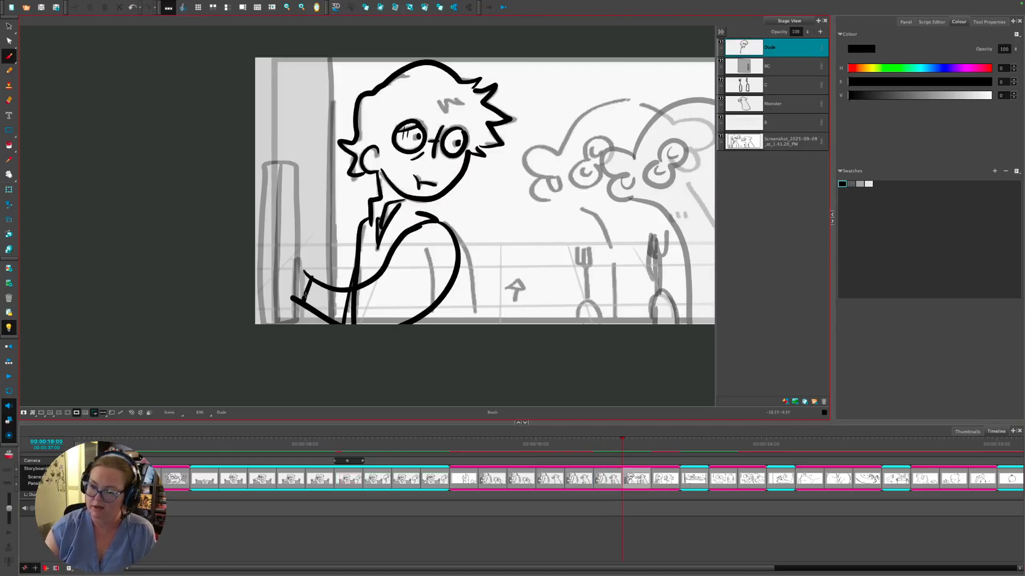
drag(600, 447, 633, 446)
mouse_move(312, 269)
mouse_down()
mouse_move(263, 278)
mouse_move(253, 294)
mouse_move(270, 308)
mouse_move(297, 290)
mouse_move(330, 290)
mouse_move(323, 325)
mouse_move(361, 311)
mouse_up()
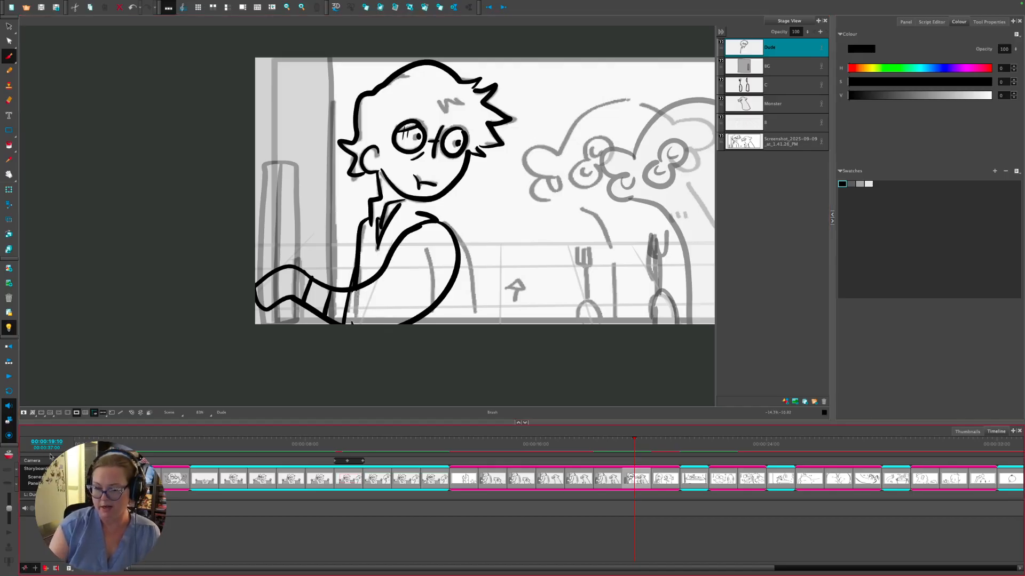
click(76, 412)
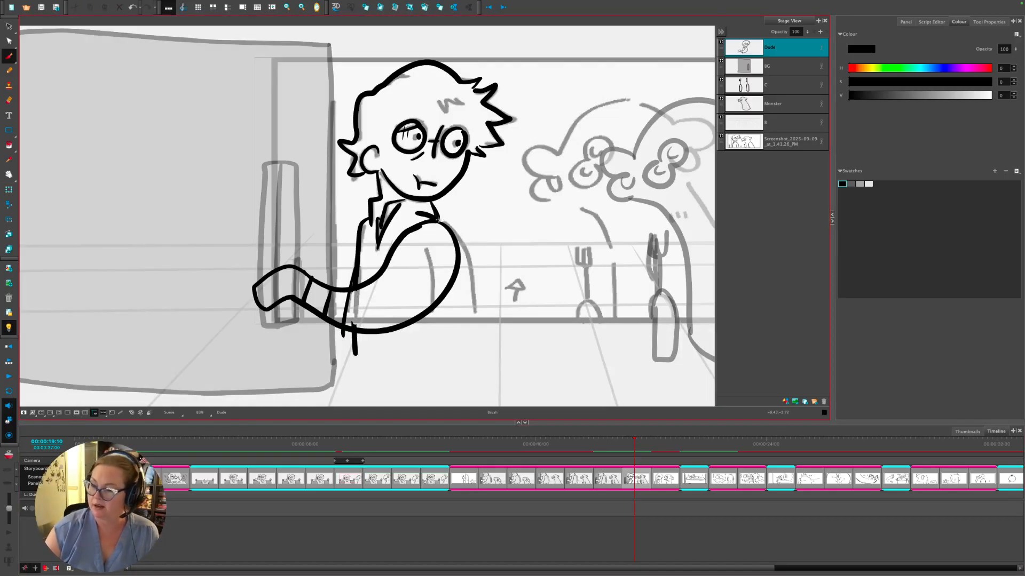
mouse_move(454, 237)
mouse_down()
mouse_move(472, 296)
mouse_move(468, 358)
mouse_move(400, 379)
mouse_move(353, 347)
mouse_up()
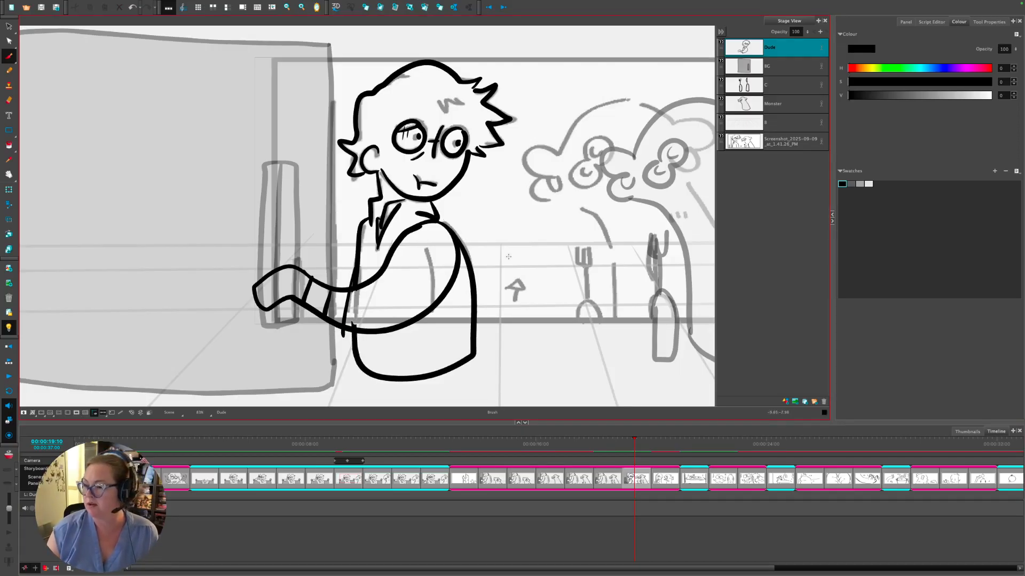
mouse_move(437, 99)
mouse_down()
mouse_move(442, 112)
mouse_move(456, 103)
mouse_up()
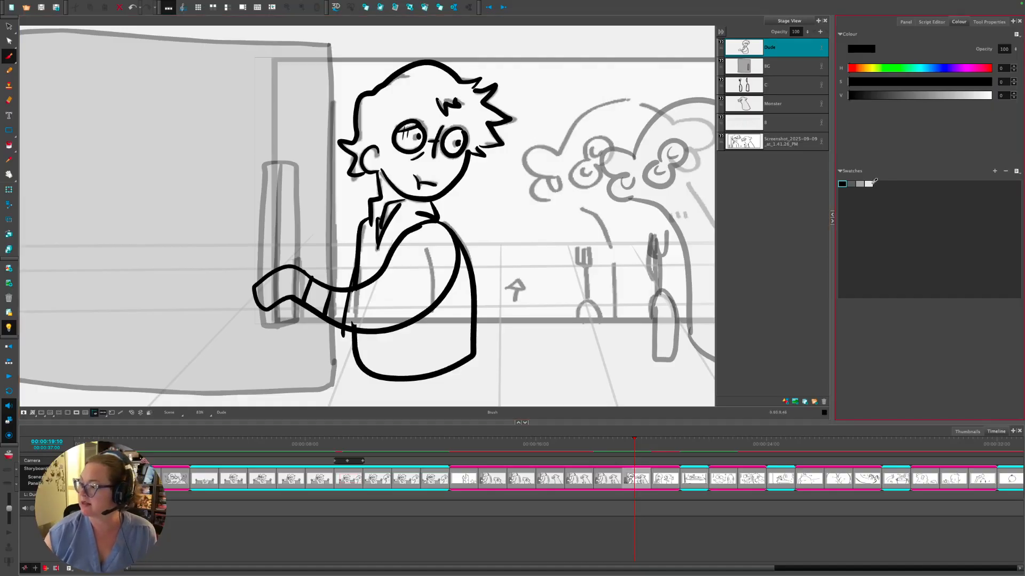
- Generate an auto-matte on the Dude layer with default settings, then select the man drawing
right_click(740, 45)
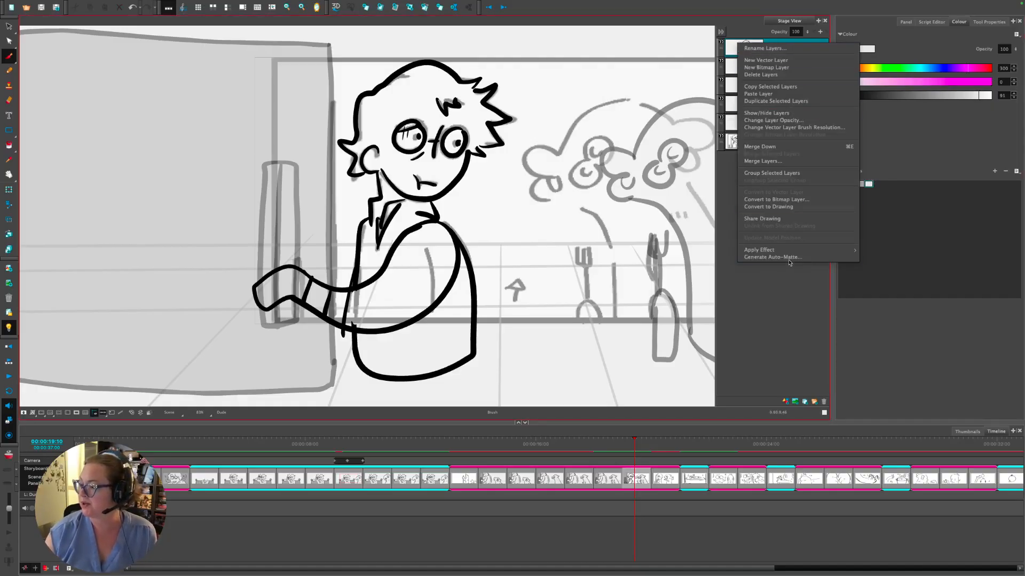
click(795, 257)
click(584, 309)
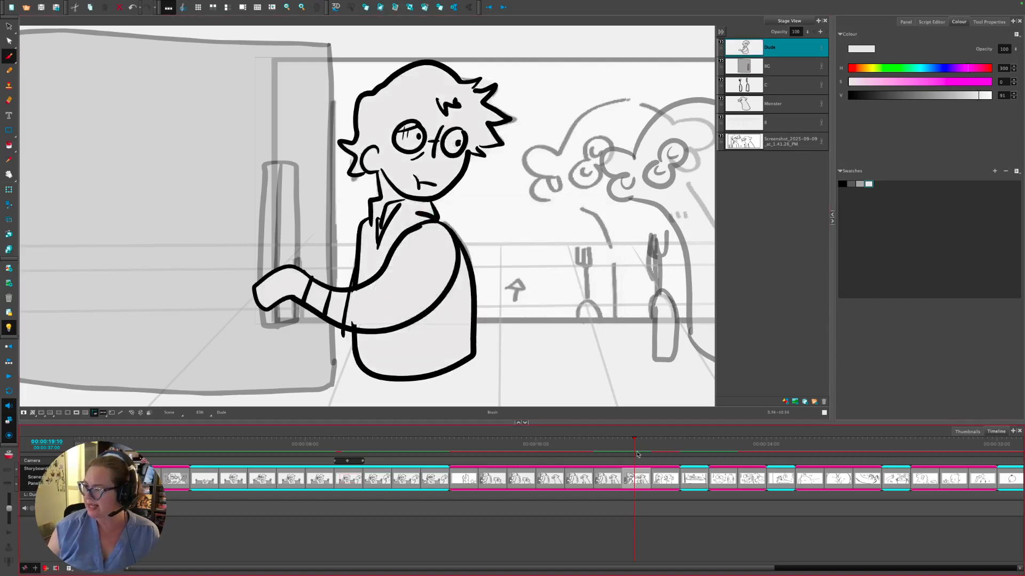
drag(613, 442, 636, 443)
click(9, 24)
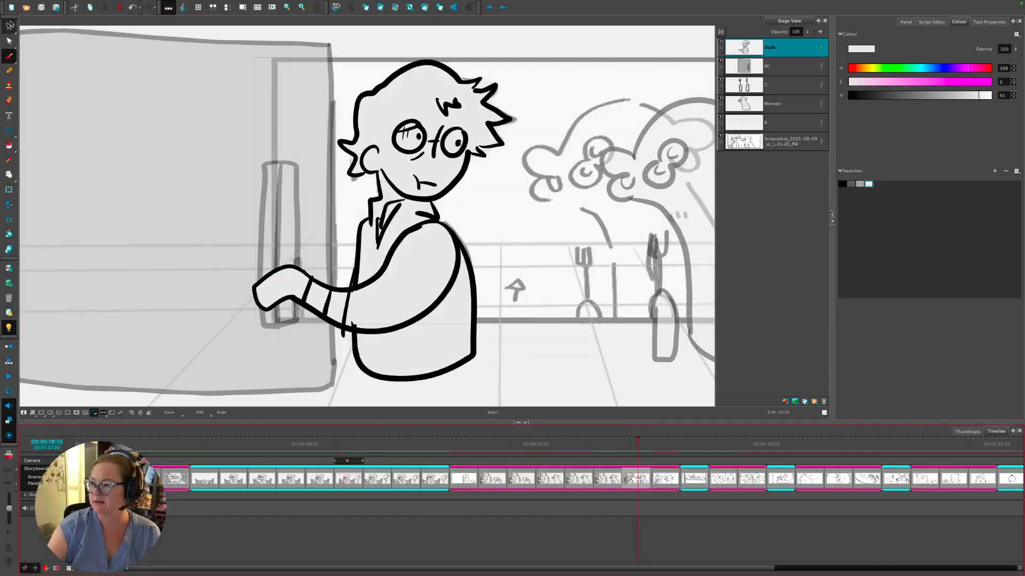
click(460, 334)
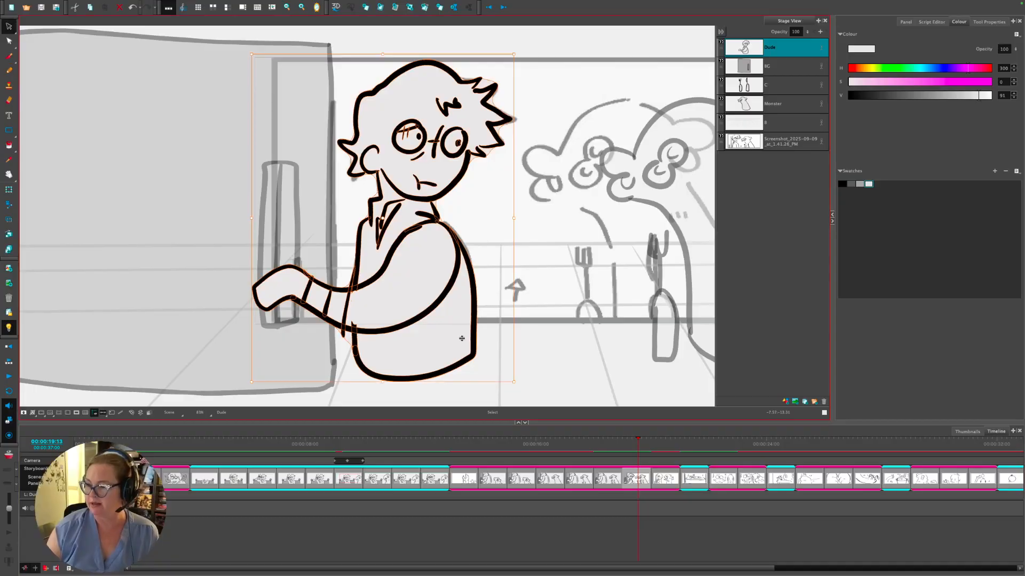
- Move the man slightly up and shift the pupil across into his right lens
mouse_move(627, 444)
mouse_down()
mouse_move(608, 442)
mouse_move(622, 442)
mouse_up()
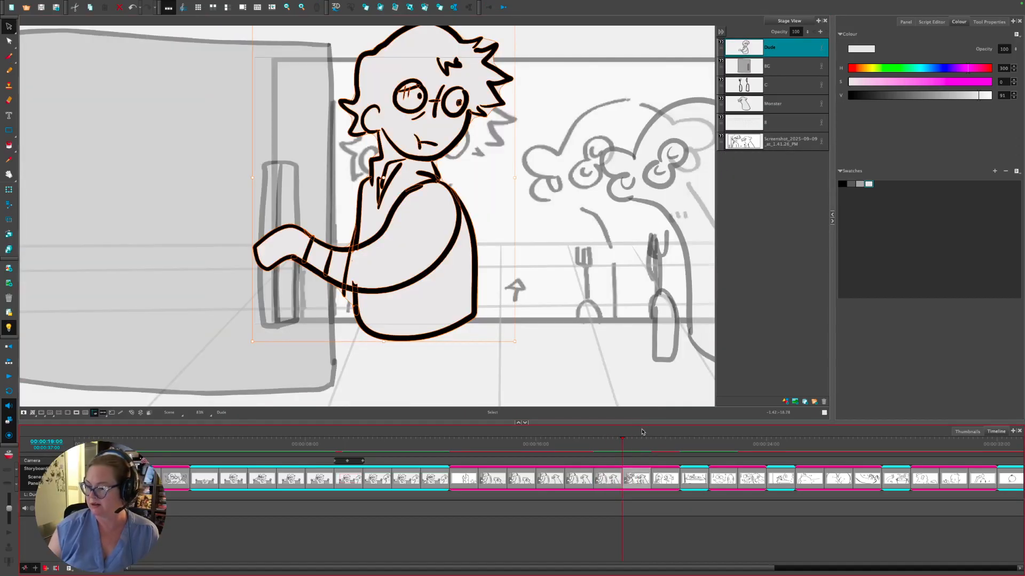
drag(457, 255, 458, 241)
mouse_move(622, 442)
mouse_down()
mouse_move(609, 438)
mouse_move(622, 438)
mouse_up()
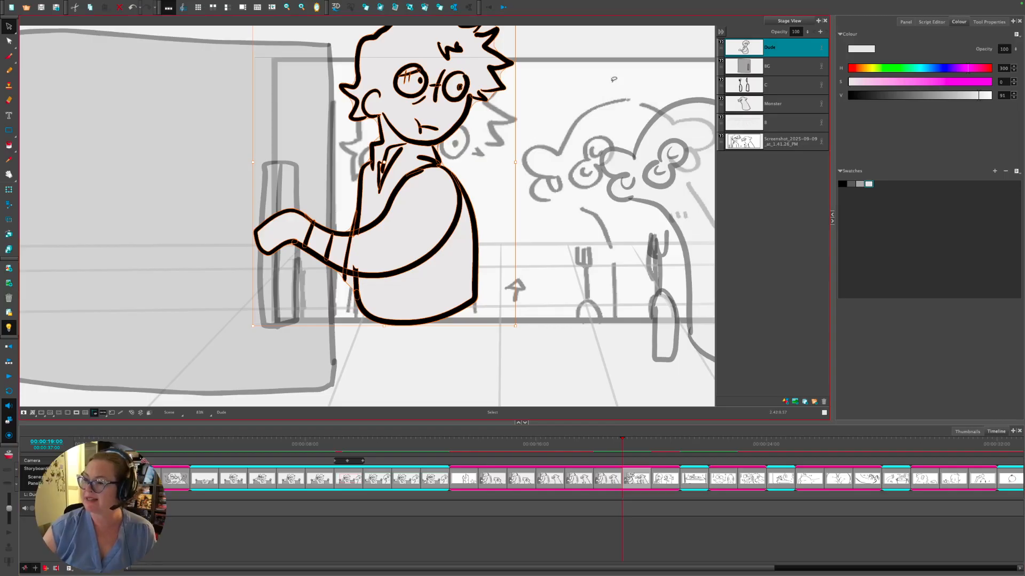
key(space)
scroll(539, 84, up, 3)
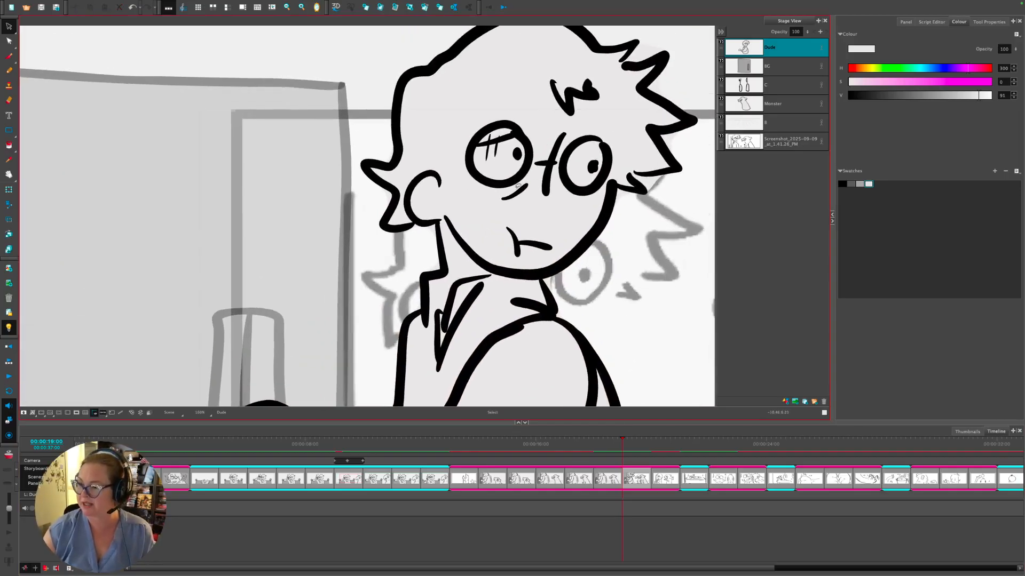
drag(517, 153, 589, 180)
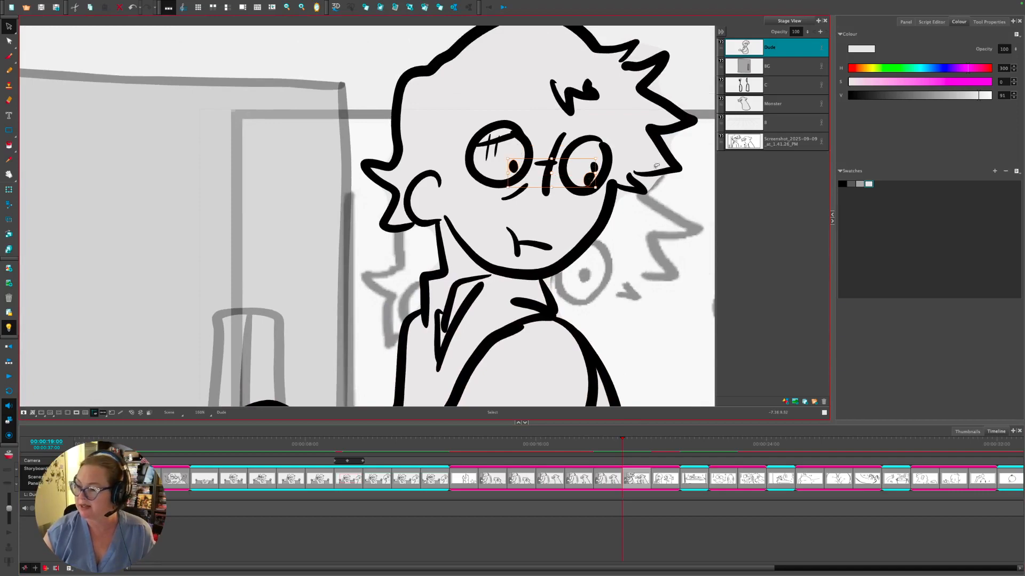
click(676, 203)
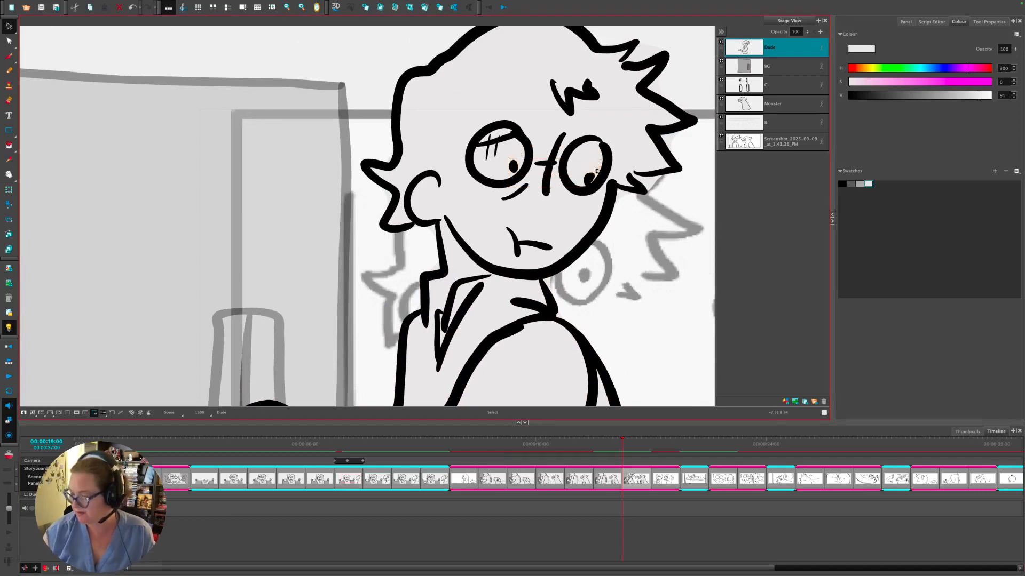
- Delete the Screenshot reference layer from the vault-door panel
key(1)
key(1)
key(1)
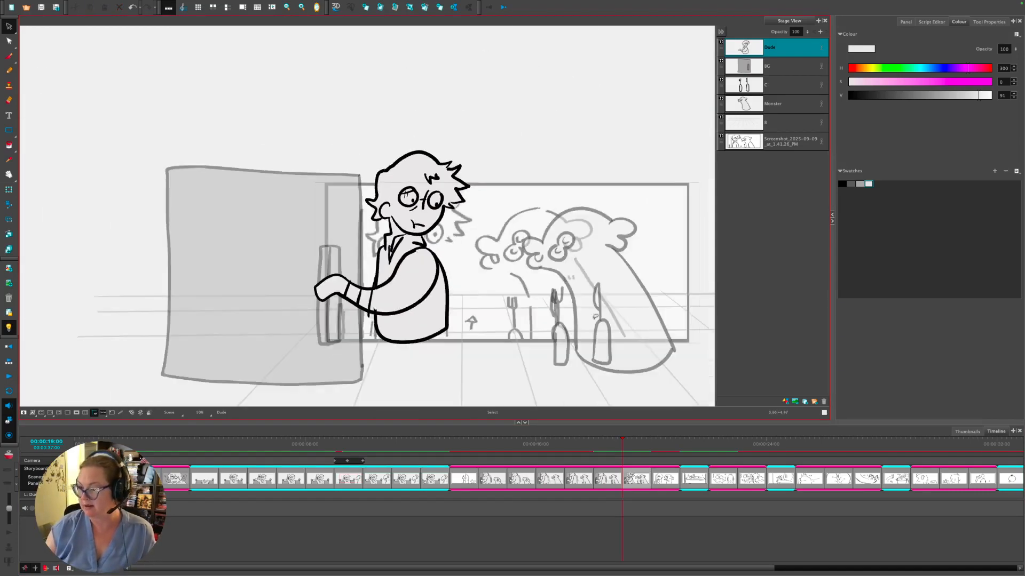
drag(567, 331, 521, 327)
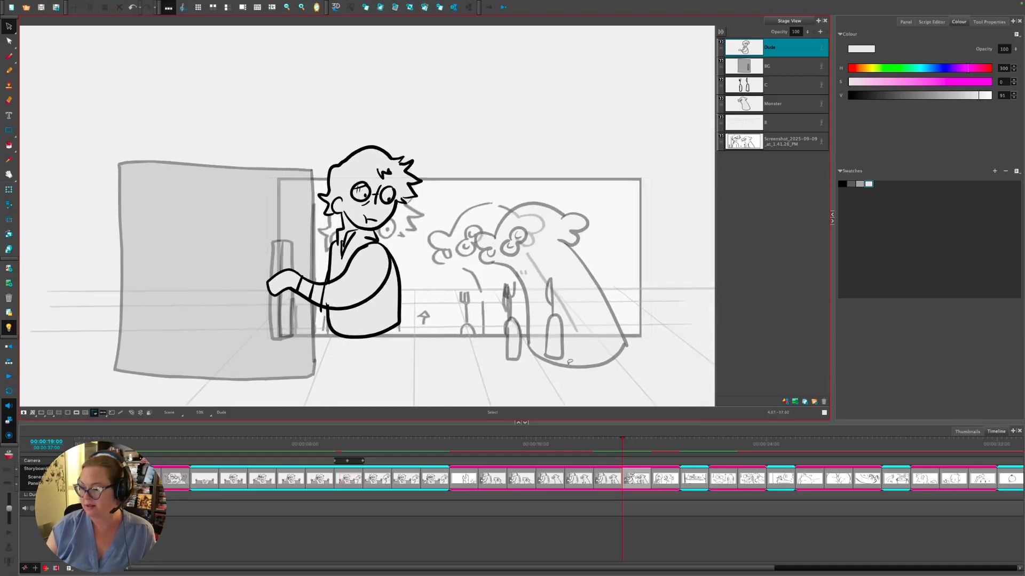
click(621, 448)
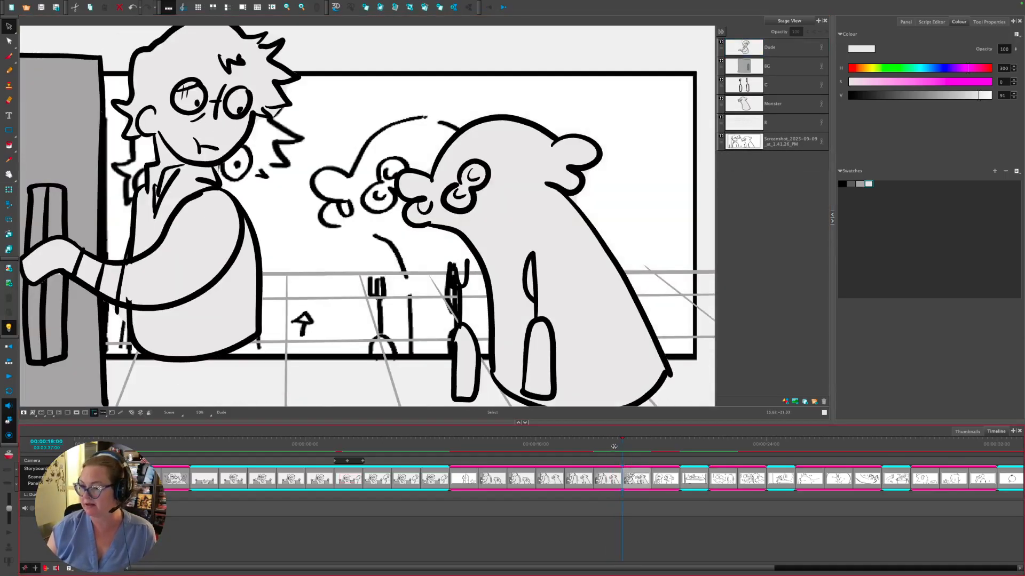
click(758, 48)
click(756, 140)
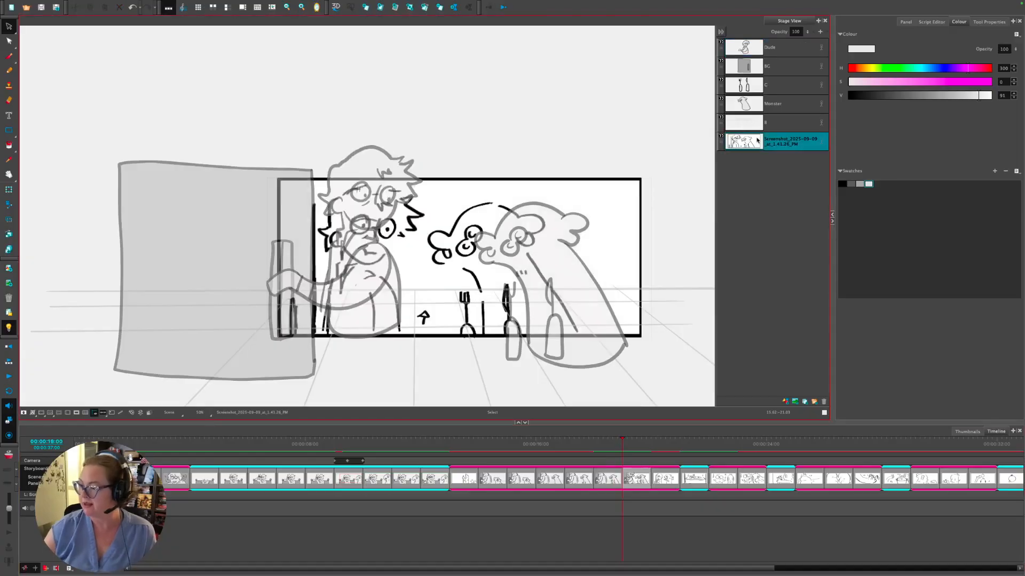
click(824, 402)
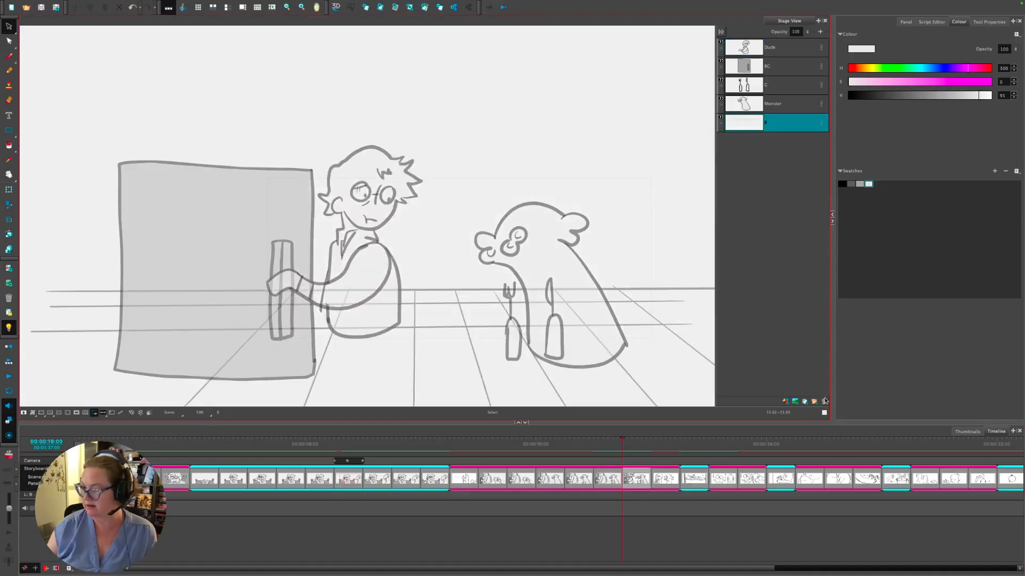
click(608, 444)
- Turn the camera mask back on and make the Dude layer active
click(619, 445)
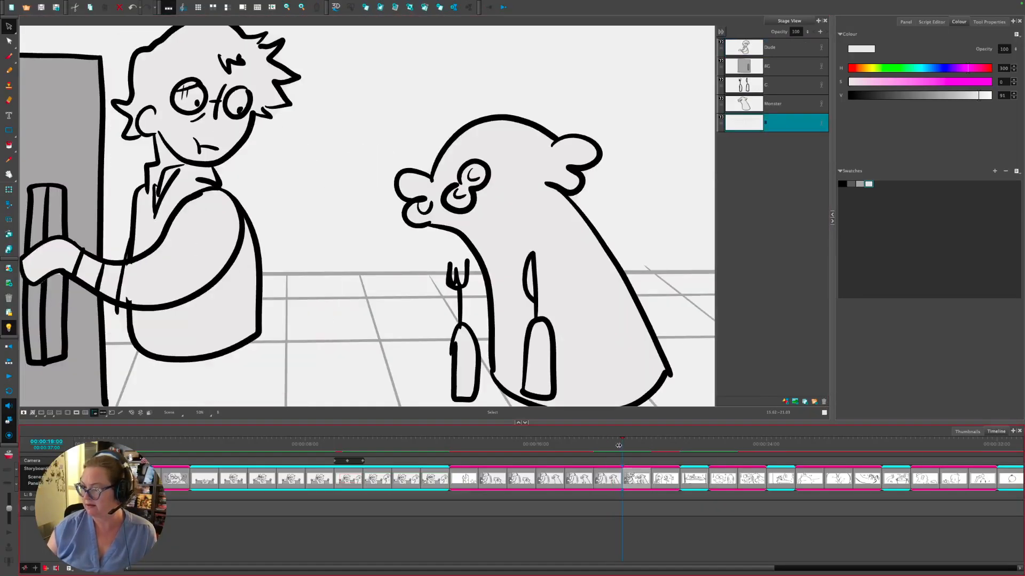
click(611, 445)
click(622, 440)
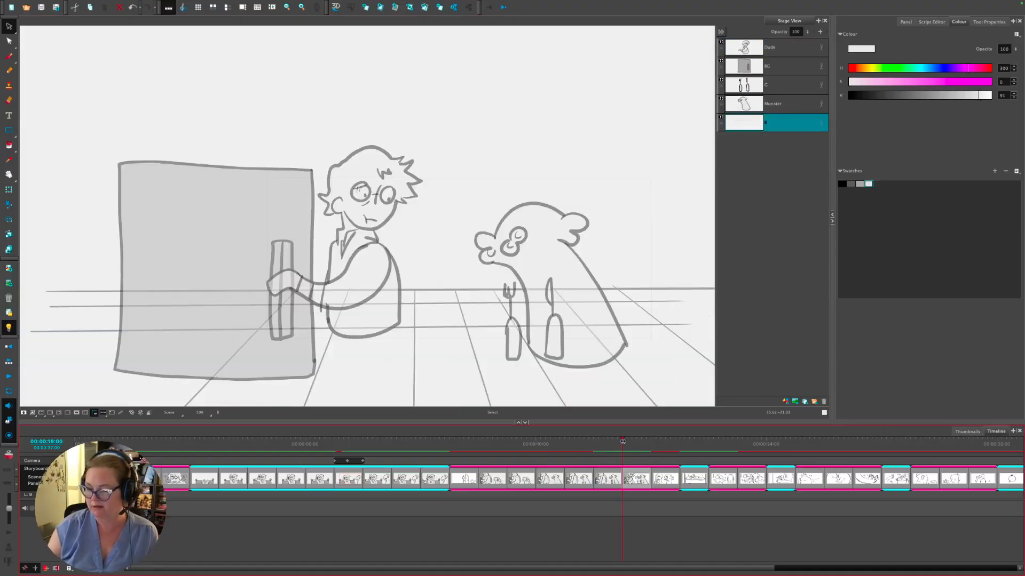
click(76, 413)
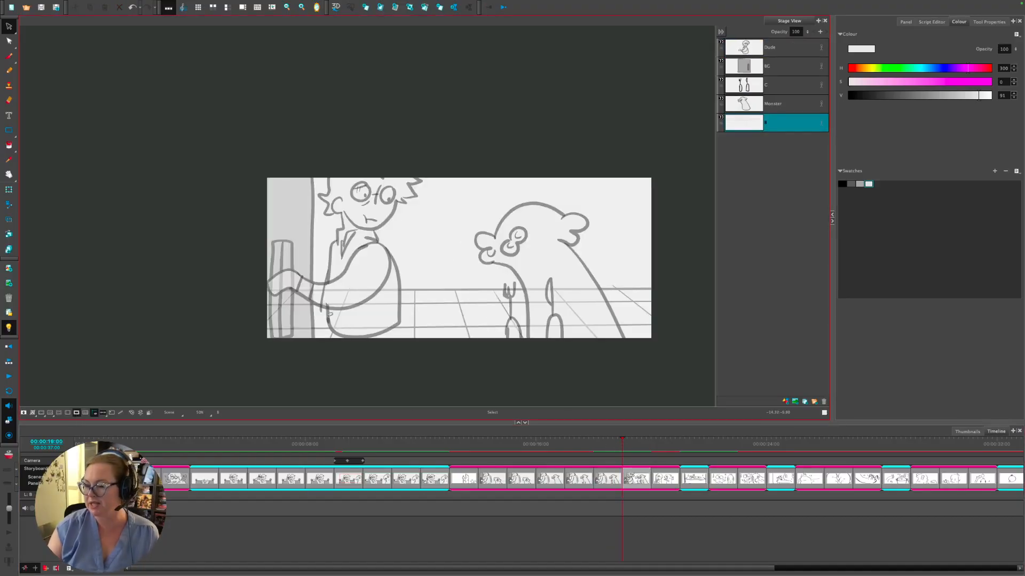
click(751, 45)
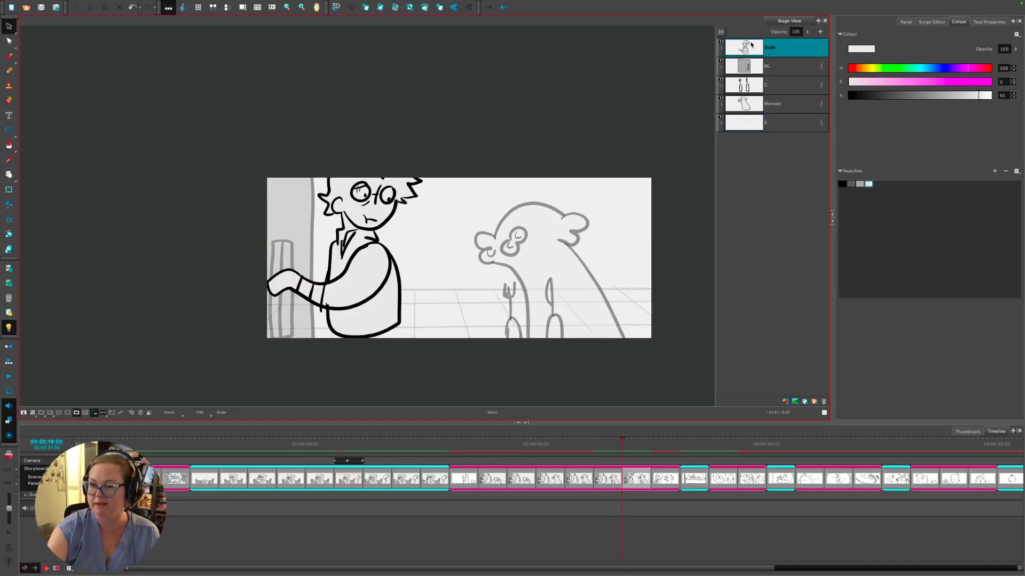
- Extend the man's body lines in black and delete the stray belly stroke
click(842, 184)
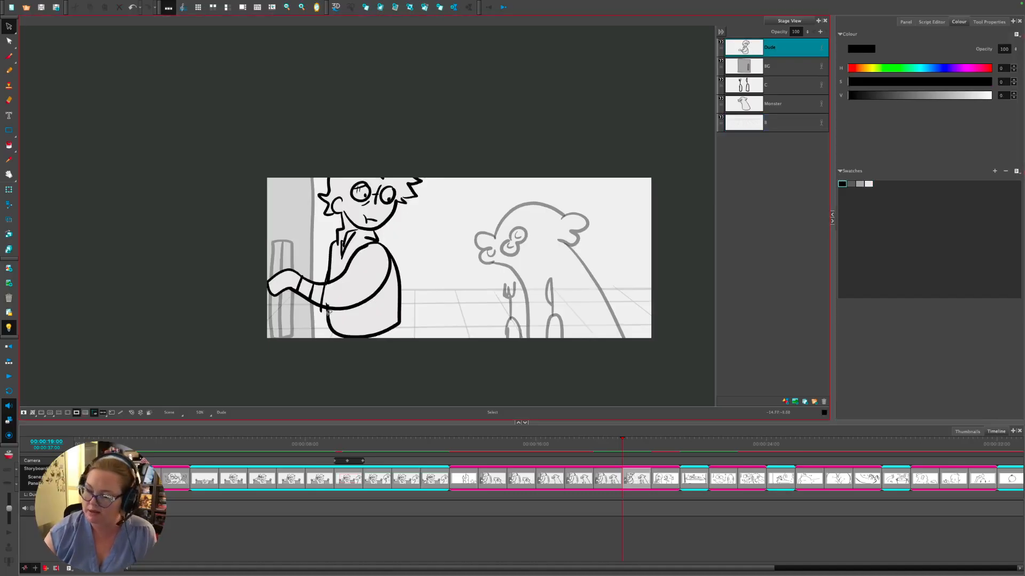
click(12, 56)
mouse_move(327, 311)
mouse_down()
mouse_move(329, 361)
mouse_move(369, 365)
mouse_move(399, 360)
mouse_move(398, 300)
mouse_up()
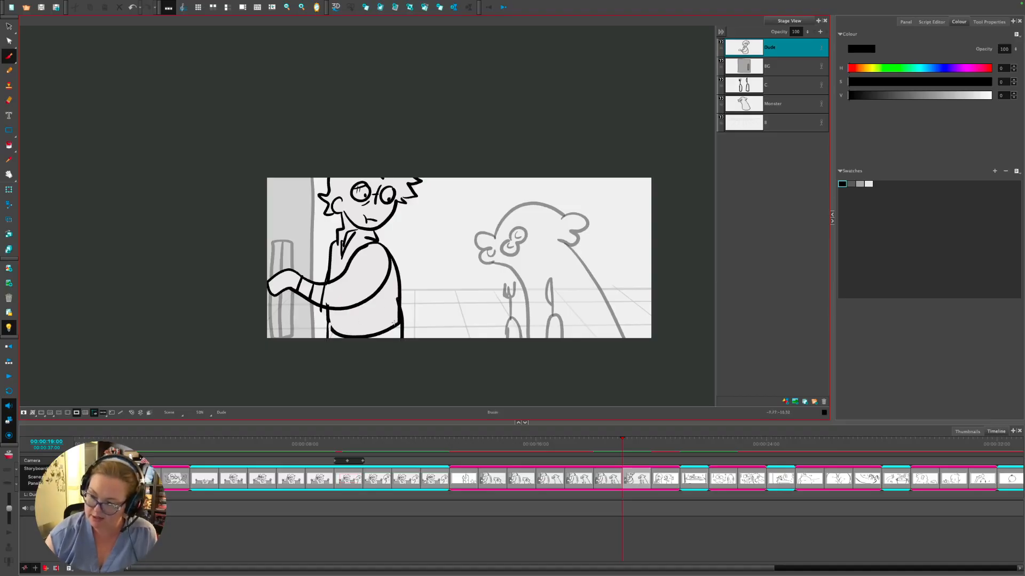
key(ctrl+a)
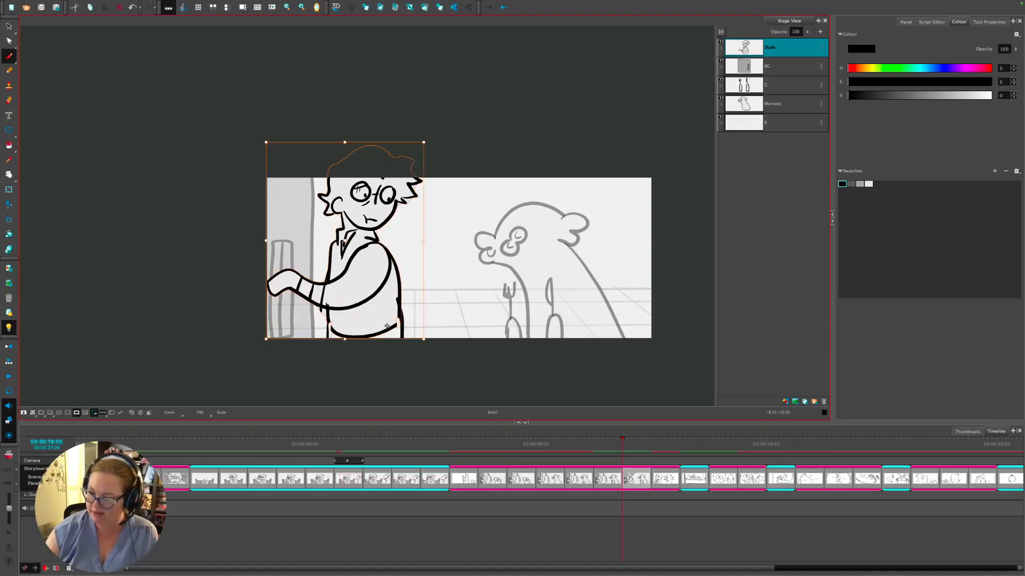
ctrl+click(387, 332)
key(Delete)
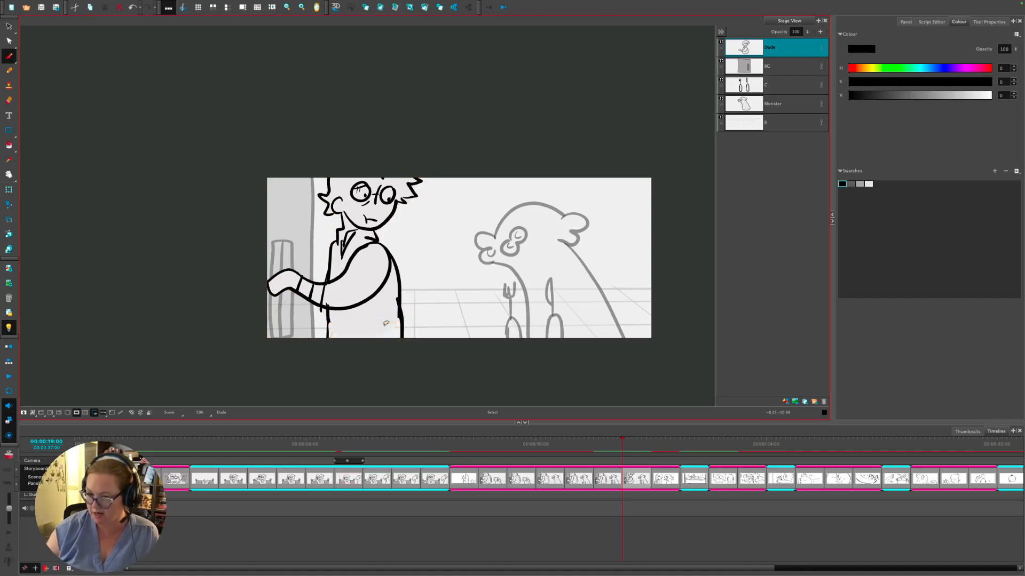
- Choose the Paint tool with light grey, then insert a new panel after this one
click(9, 145)
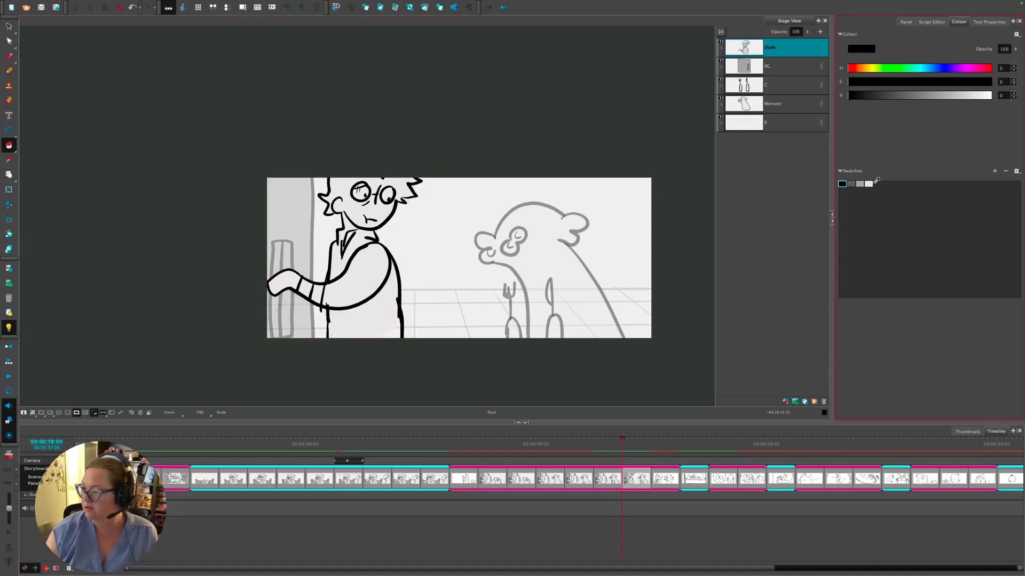
click(868, 184)
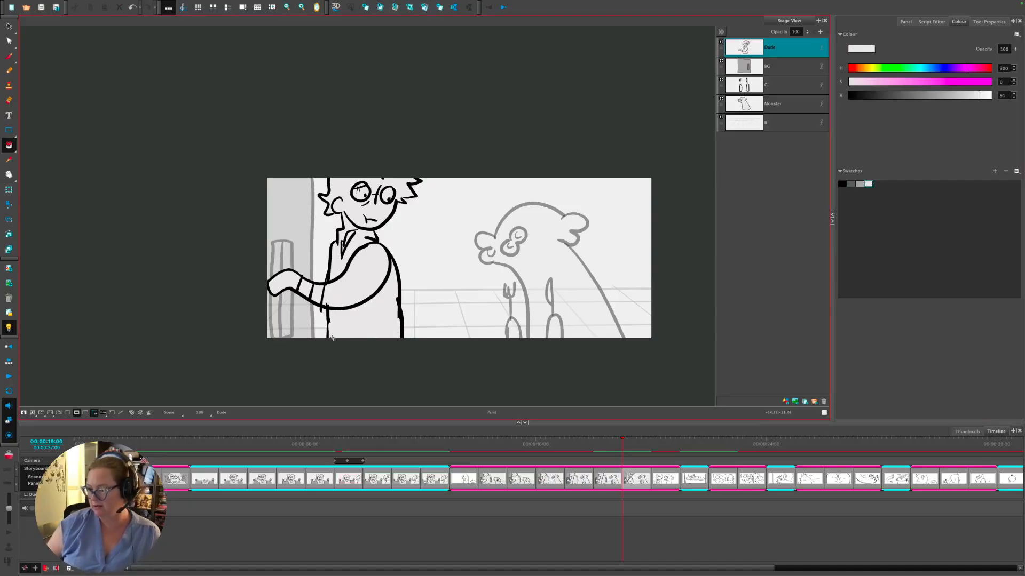
mouse_move(621, 443)
mouse_down()
mouse_move(612, 443)
mouse_move(680, 444)
mouse_move(594, 456)
mouse_move(718, 442)
mouse_move(639, 444)
mouse_up()
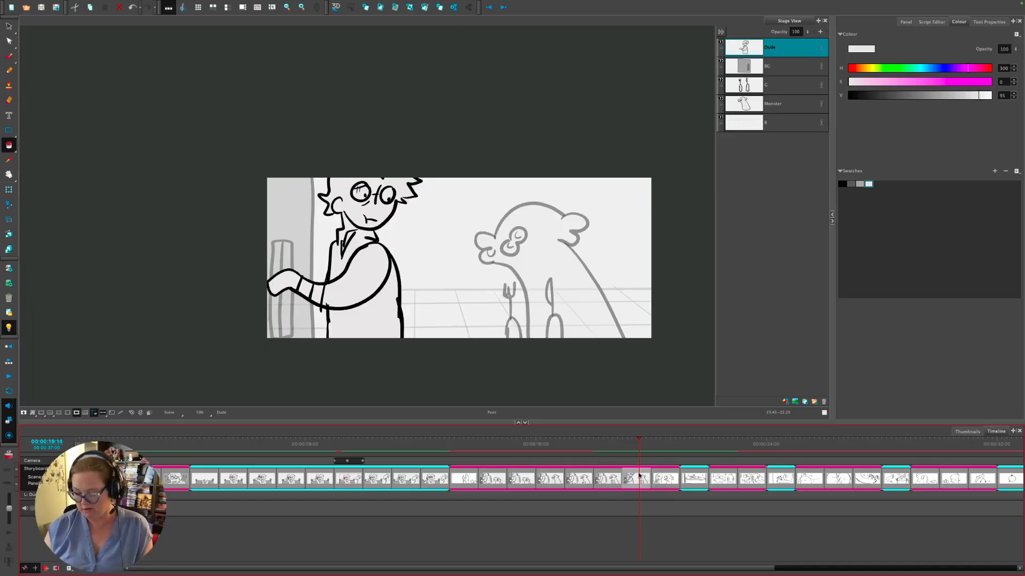
key(ctrl+v)
click(559, 333)
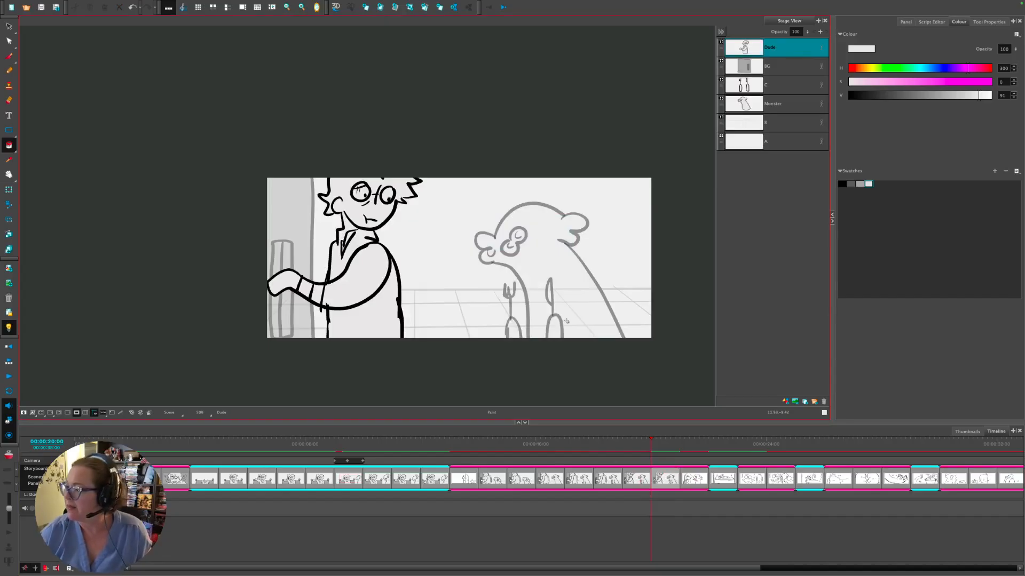
- Select the Monster layer artwork and move the monster slightly up
click(752, 105)
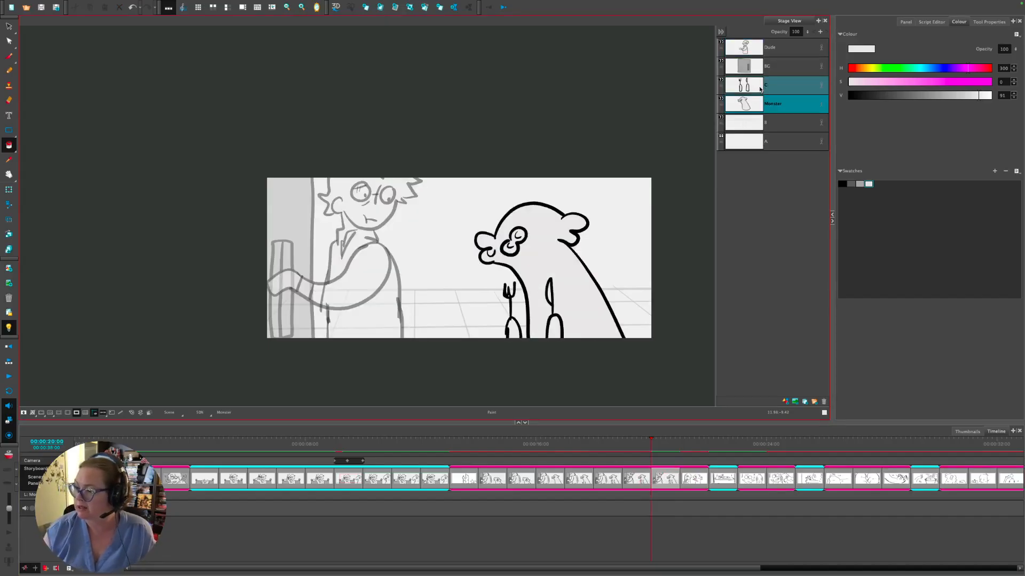
click(9, 26)
key(ctrl+a)
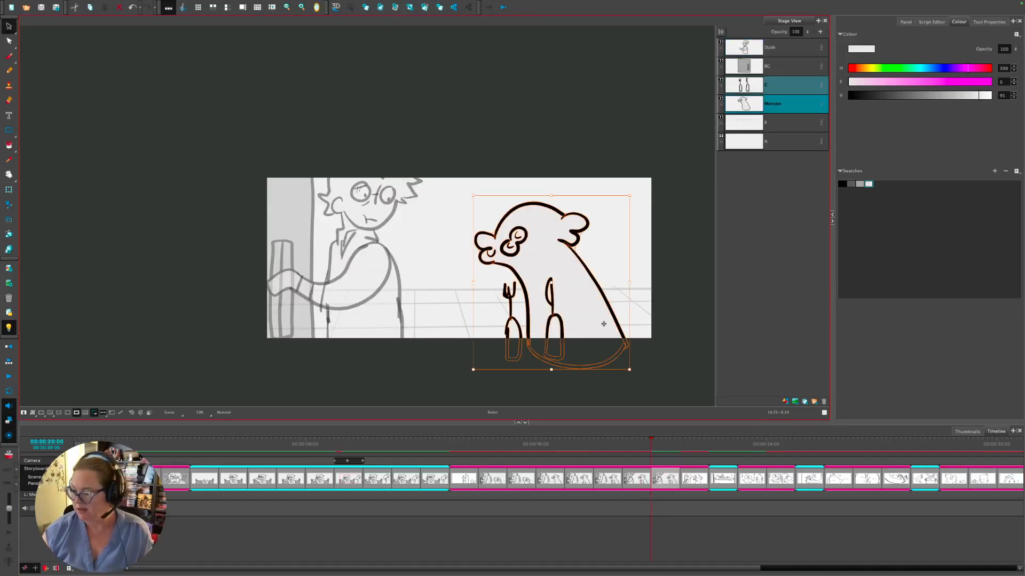
click(682, 445)
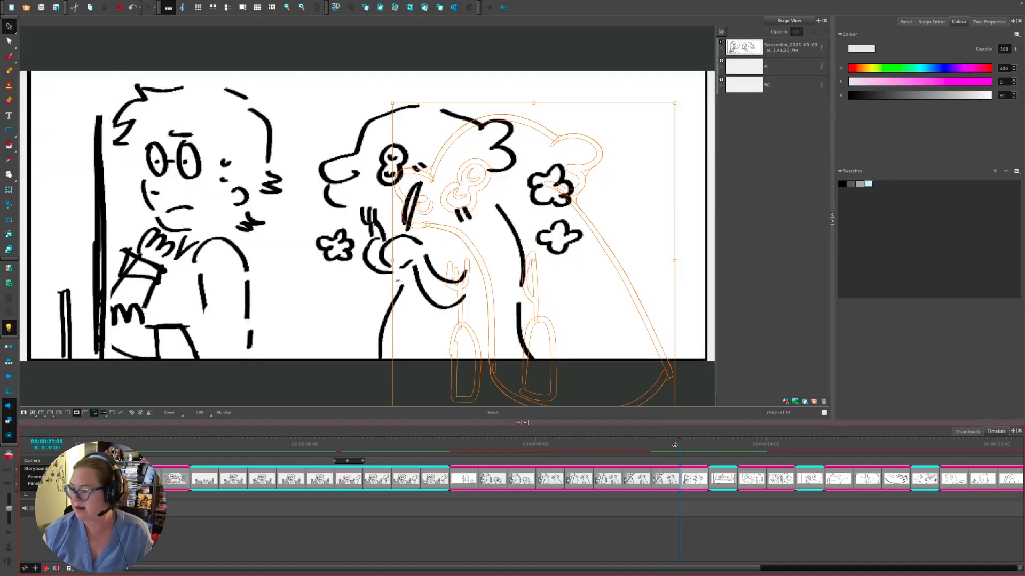
click(662, 445)
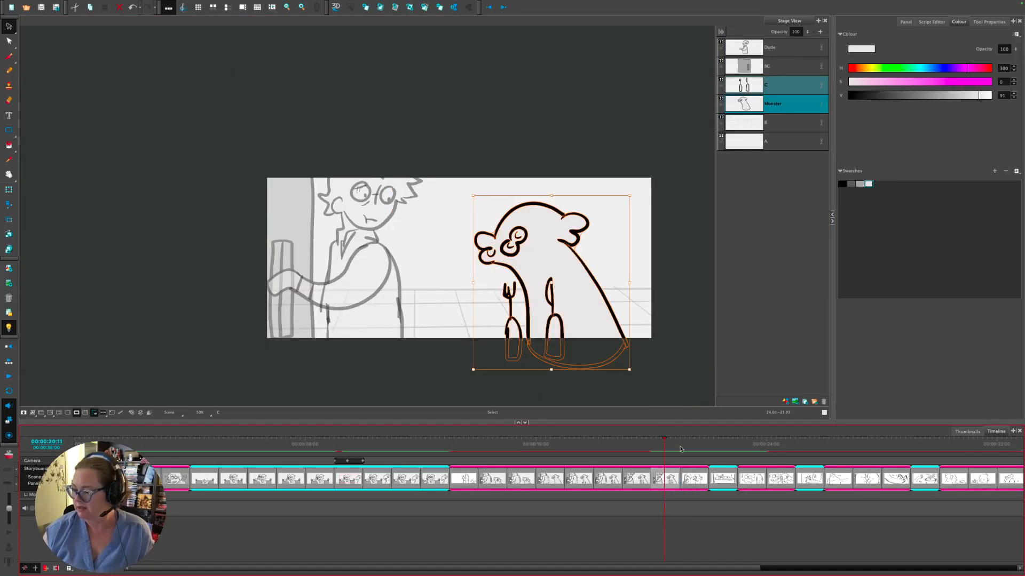
drag(606, 325, 606, 315)
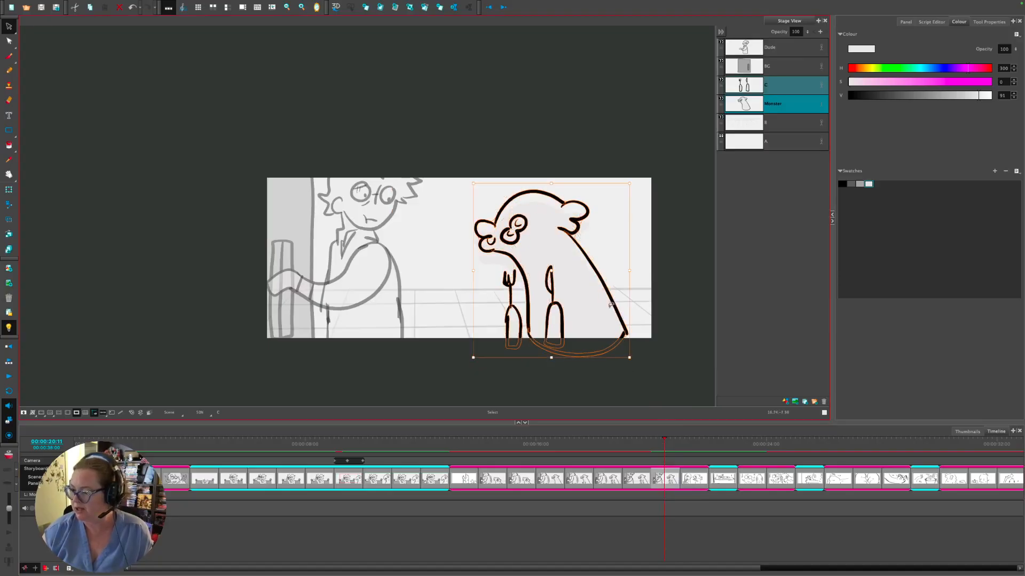
click(567, 384)
- Tilt the knife and fork separately and lower them to rise from the bottom edge
click(555, 316)
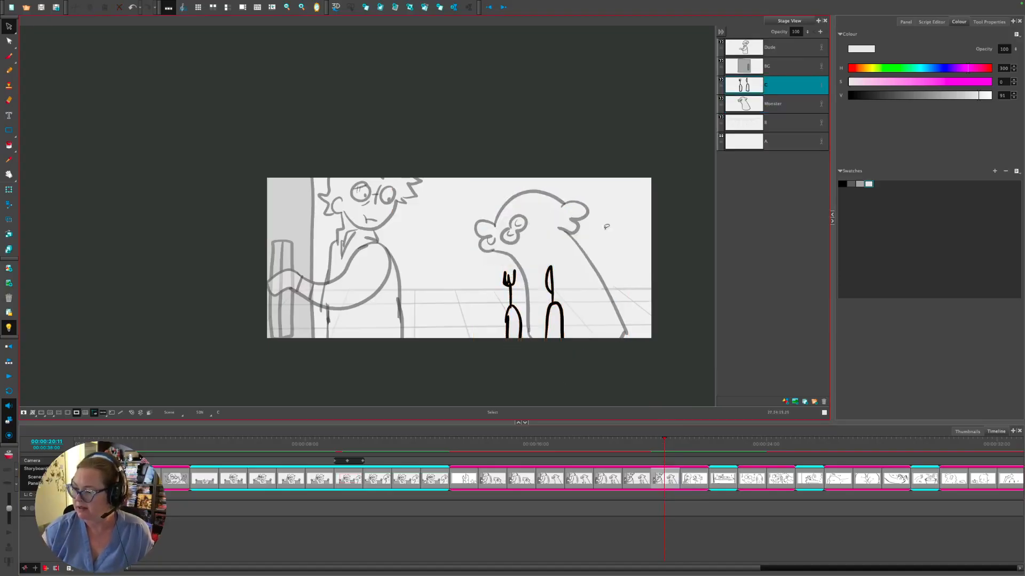
click(553, 315)
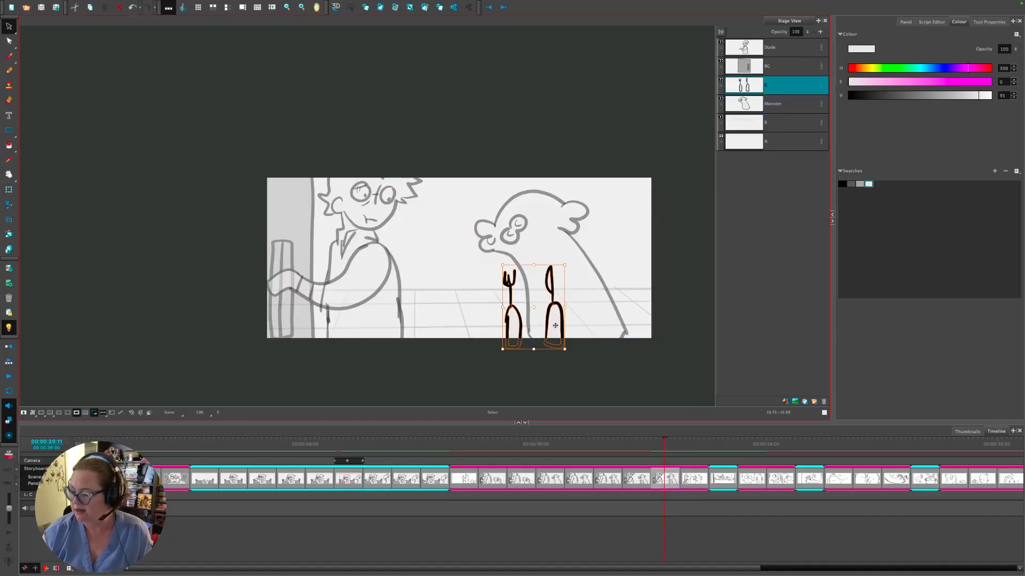
drag(553, 326, 559, 295)
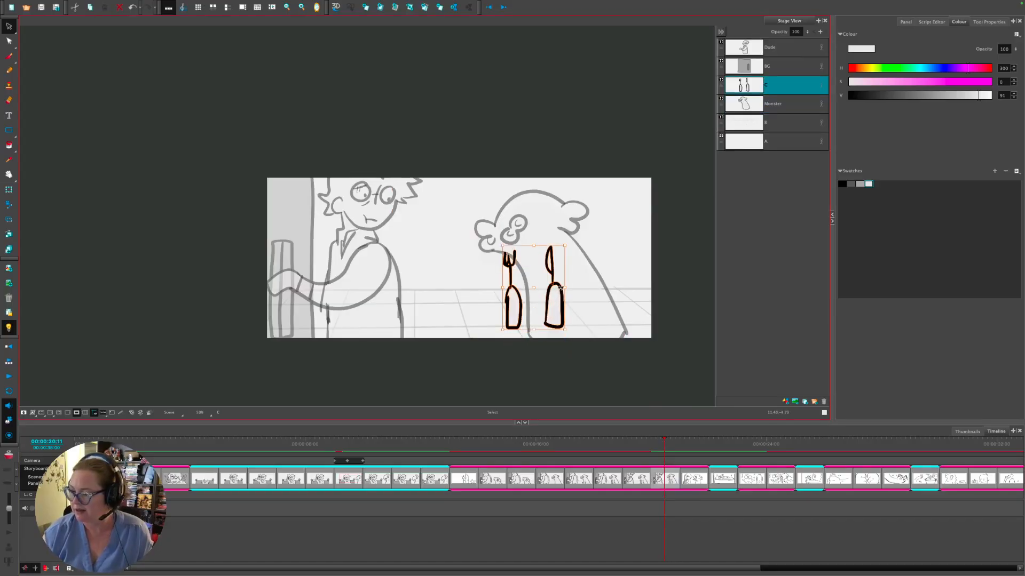
click(555, 320)
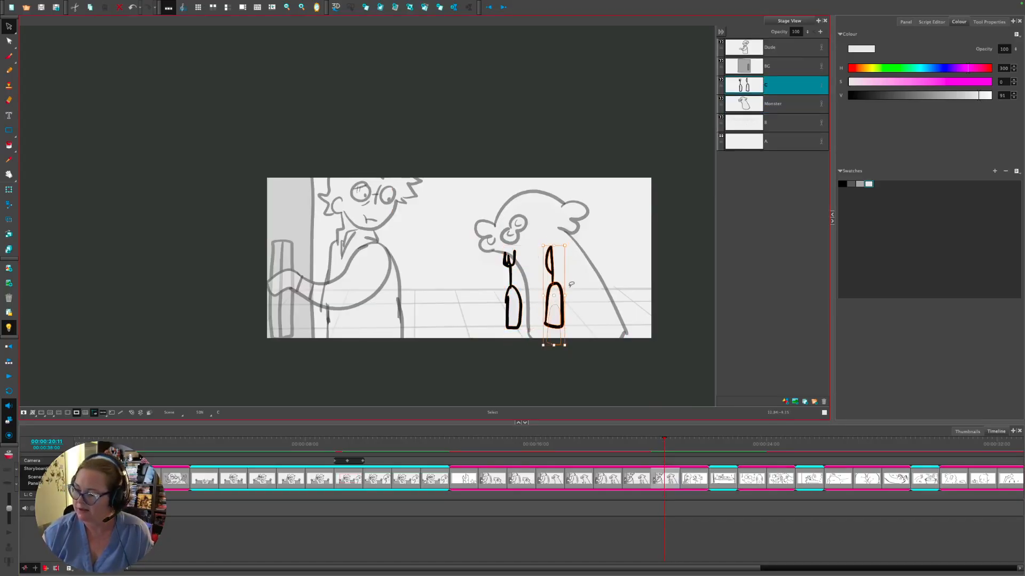
key(ctrl+z)
key(ctrl+z)
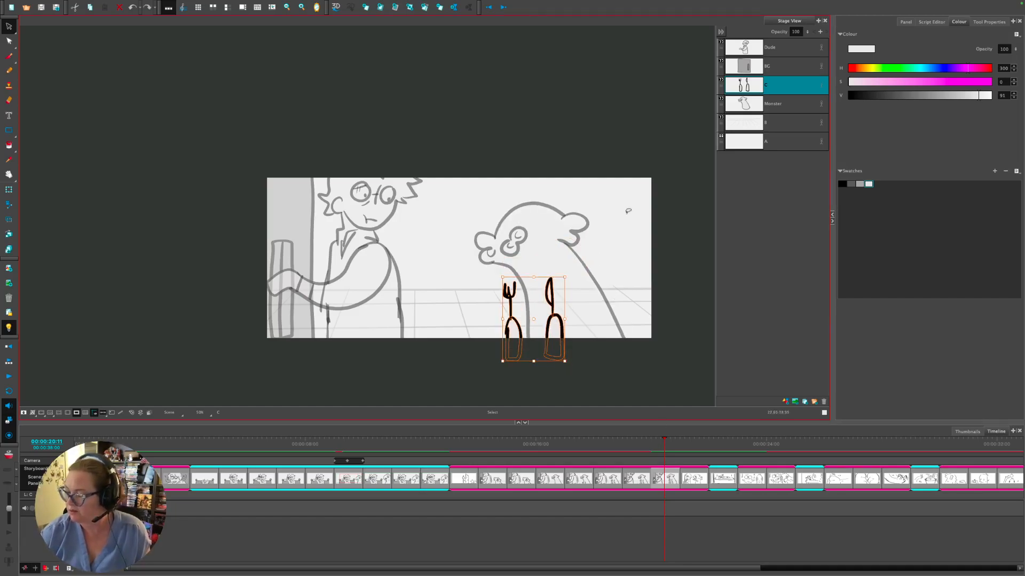
click(581, 347)
click(554, 325)
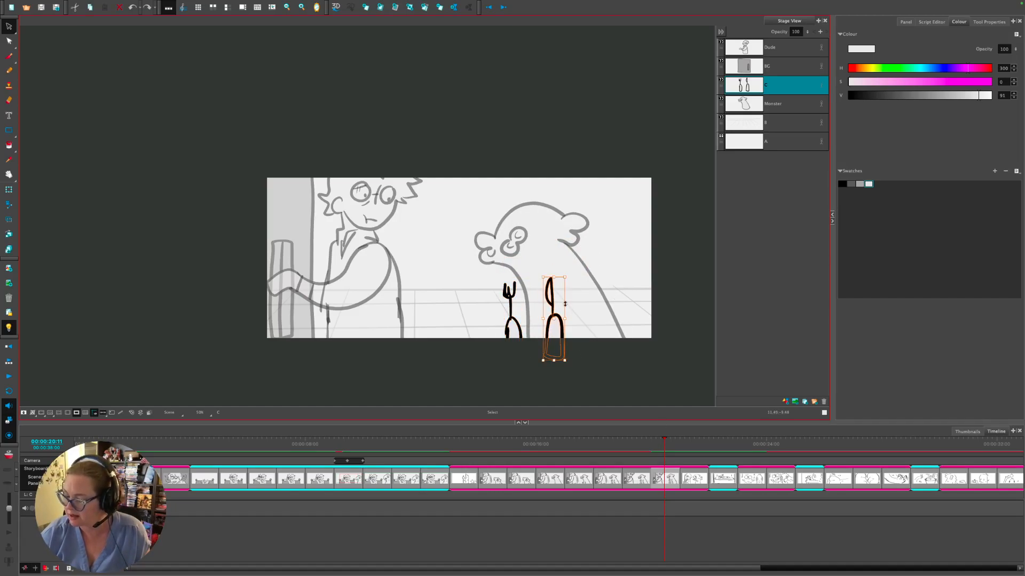
drag(569, 271, 564, 316)
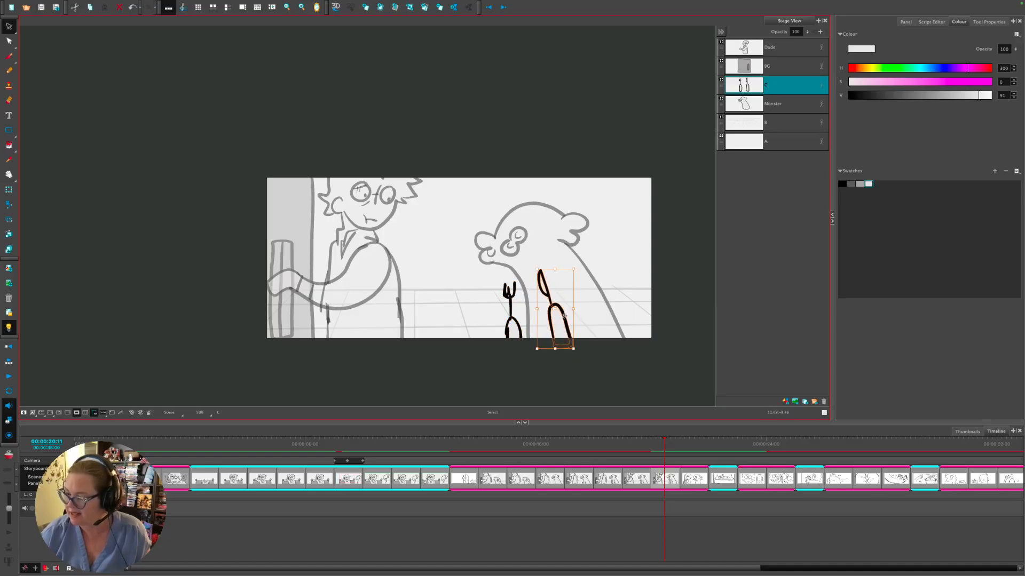
click(513, 320)
drag(533, 276, 531, 355)
click(531, 362)
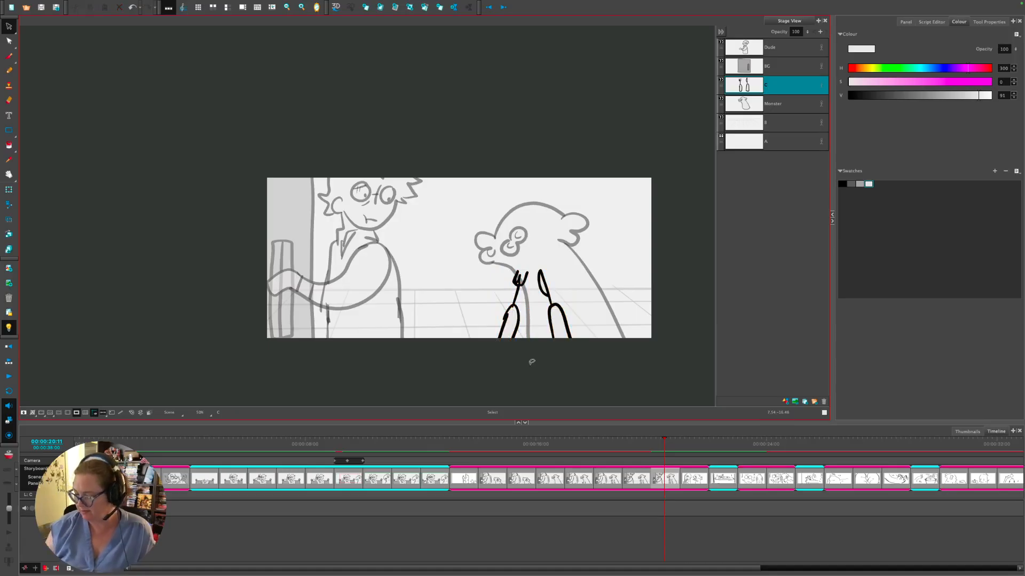
mouse_move(664, 435)
mouse_down()
mouse_move(634, 434)
mouse_move(649, 423)
mouse_up()
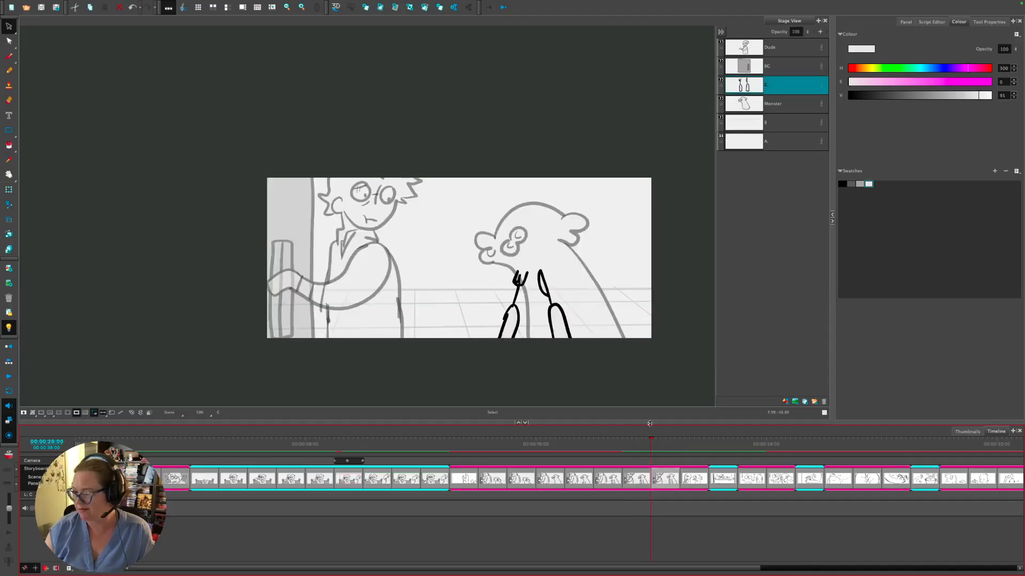
- Move the monster down in this panel and insert a new panel after the previous one
click(756, 102)
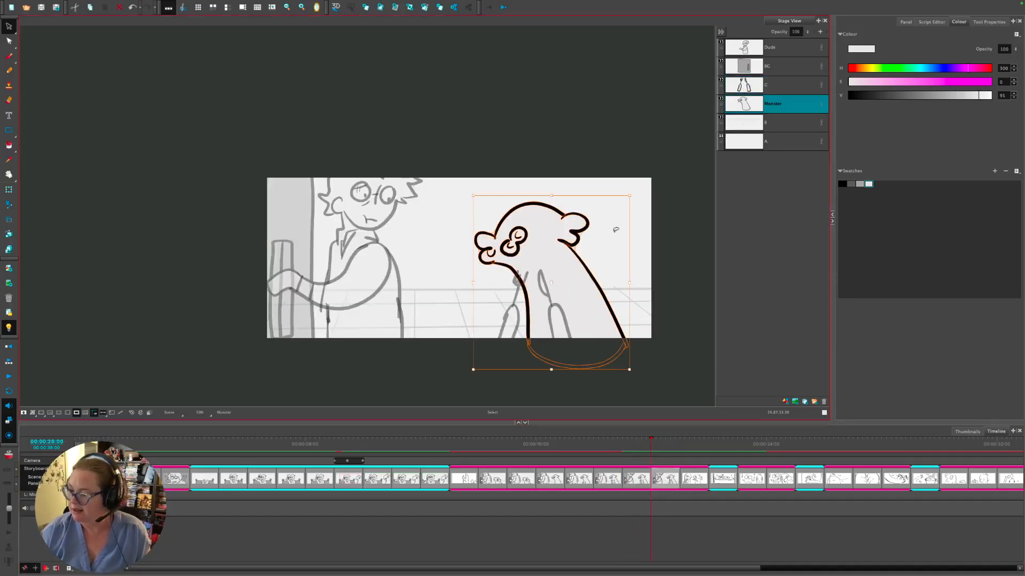
drag(582, 270, 583, 283)
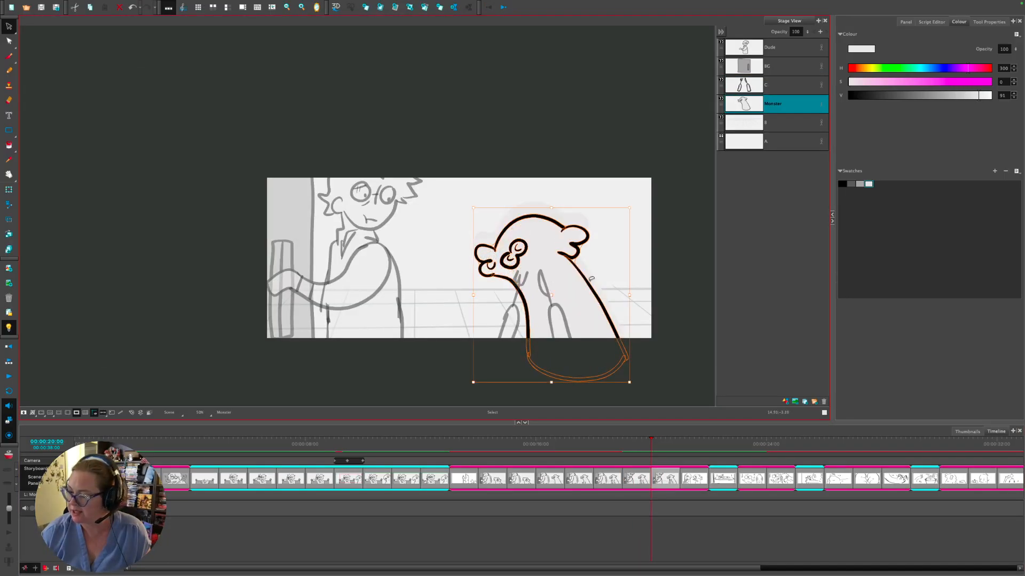
drag(643, 444, 640, 444)
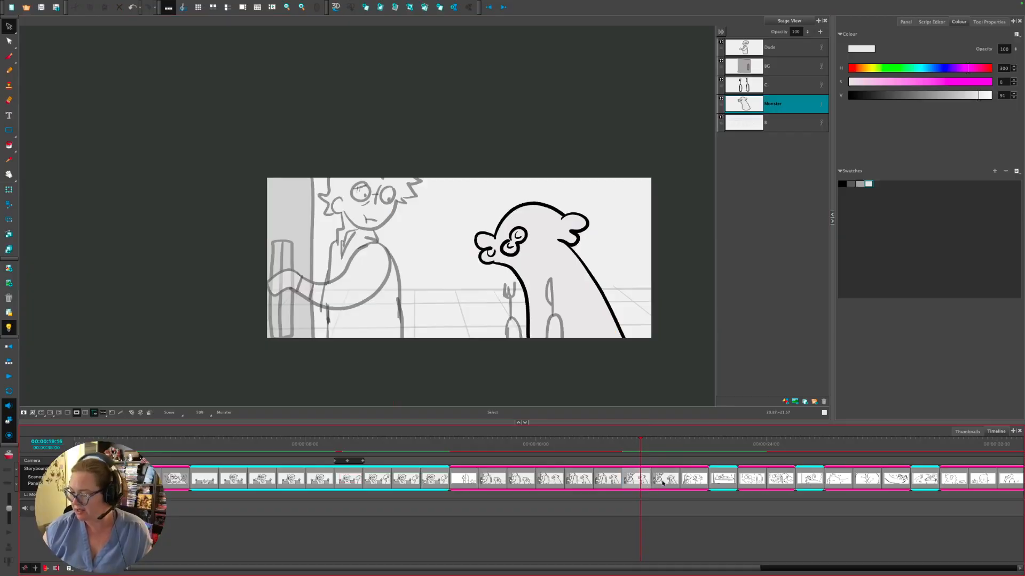
key(ctrl+c)
key(ctrl+v)
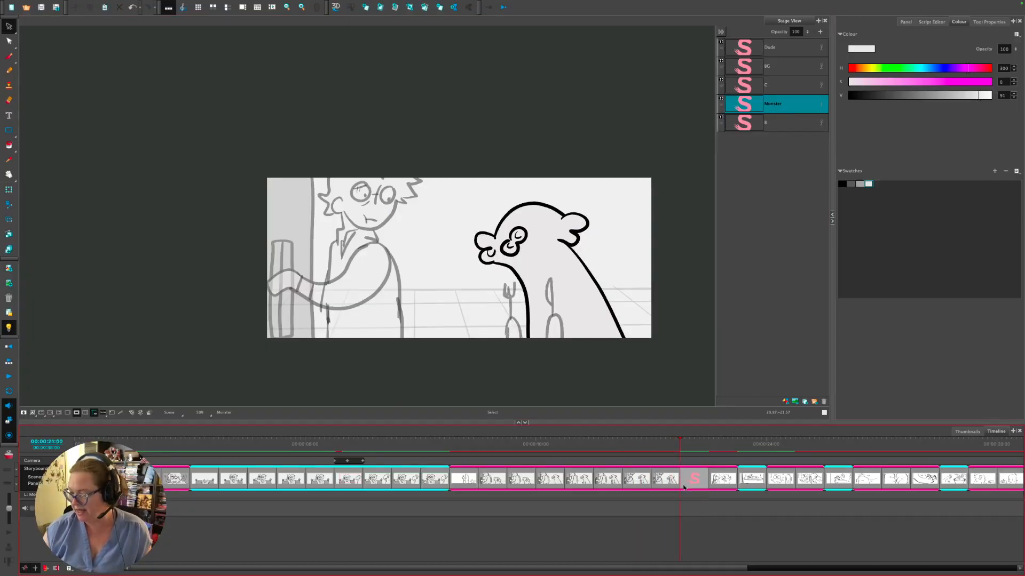
- Nudge the monster further down in the next vault-scene panel
mouse_move(666, 478)
mouse_down()
mouse_move(693, 469)
mouse_move(663, 479)
mouse_move(649, 469)
mouse_move(665, 460)
mouse_up()
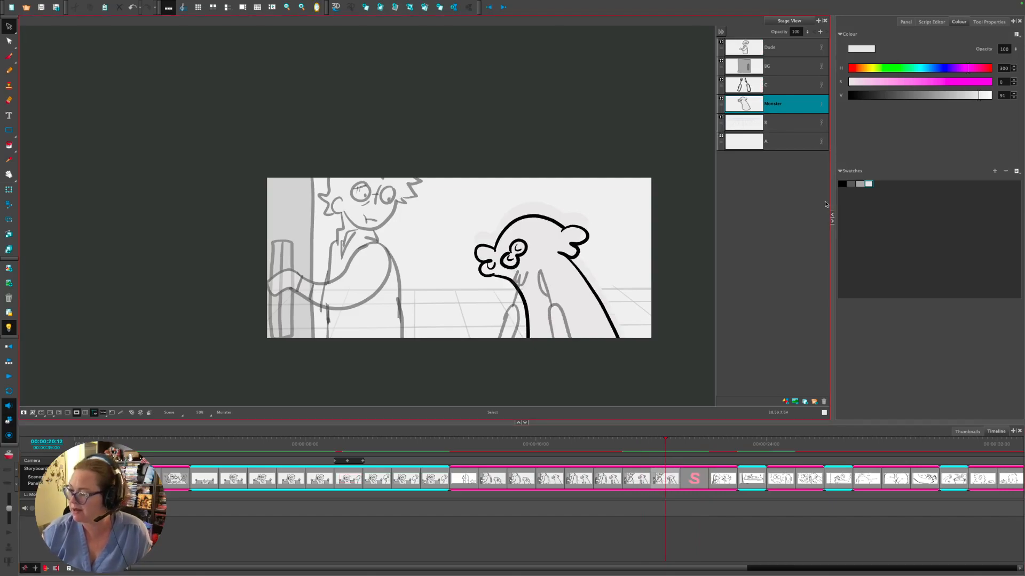
click(565, 214)
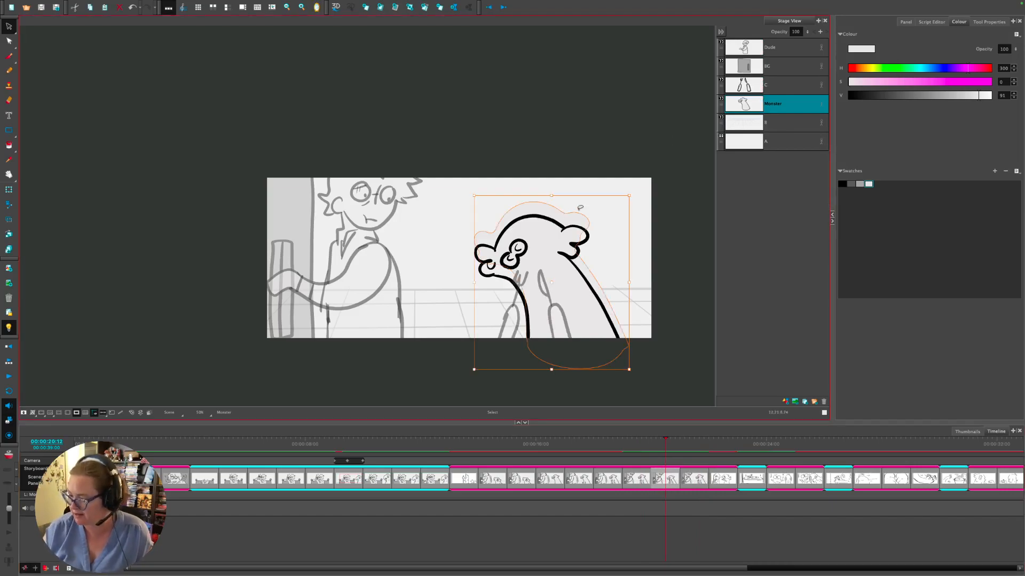
key(Down)
key(Down)
key(Down)
key(Down)
key(Down)
key(Down)
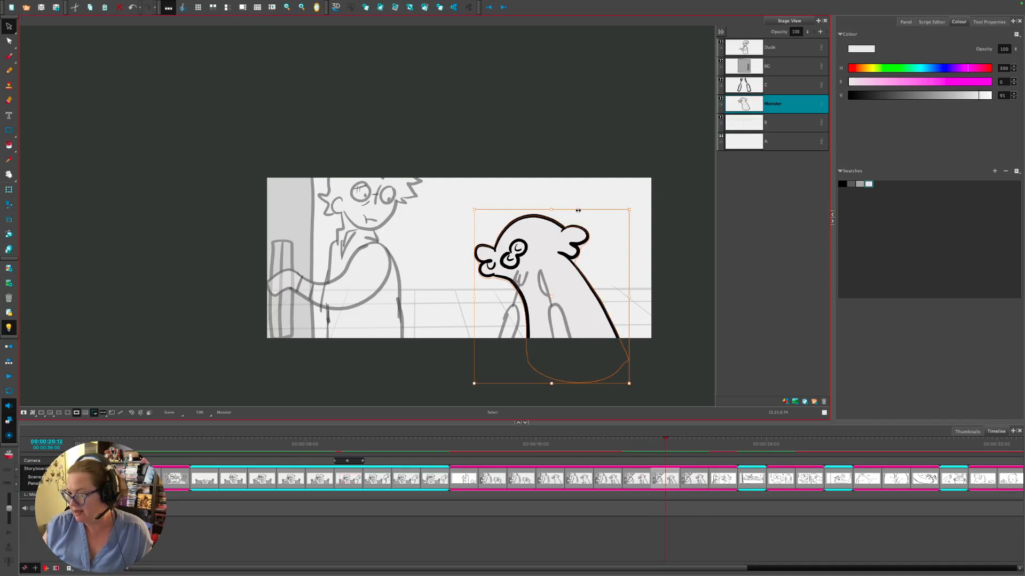
click(683, 267)
drag(692, 445, 671, 444)
key(alt+b)
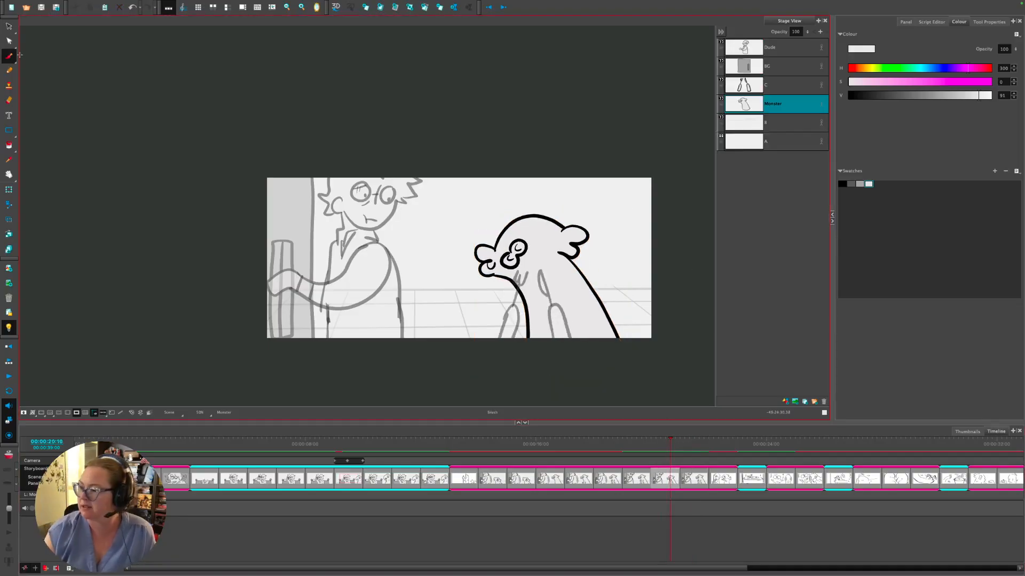
- Draw dark grey puff clouds beside the monster's head, undoing a stray scribble
click(851, 183)
mouse_move(603, 237)
mouse_down()
mouse_move(609, 245)
mouse_move(592, 256)
mouse_move(595, 237)
mouse_move(614, 254)
mouse_move(609, 240)
mouse_up()
key(ctrl+z)
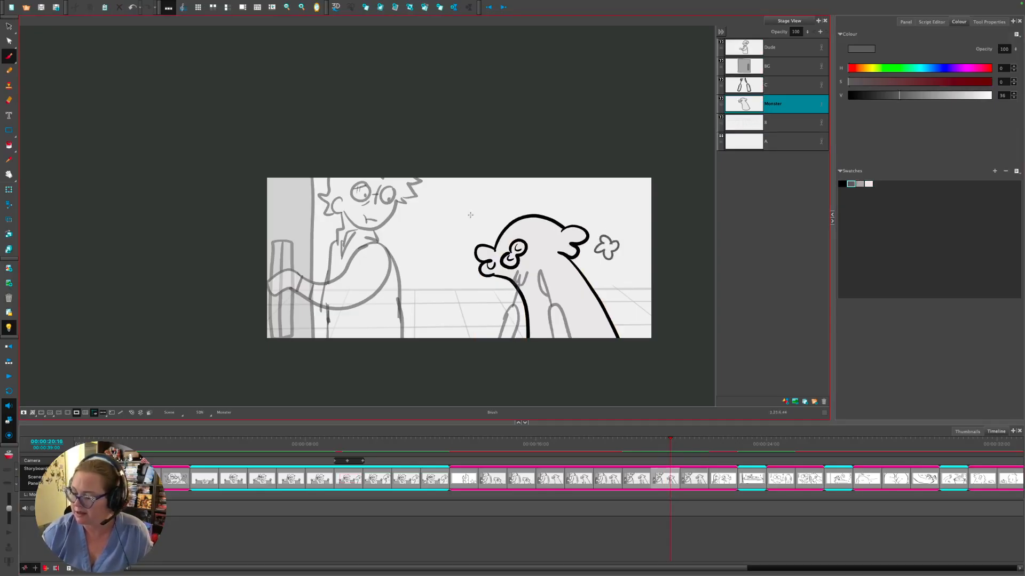
mouse_move(470, 215)
mouse_down()
mouse_move(466, 228)
mouse_move(472, 208)
mouse_up()
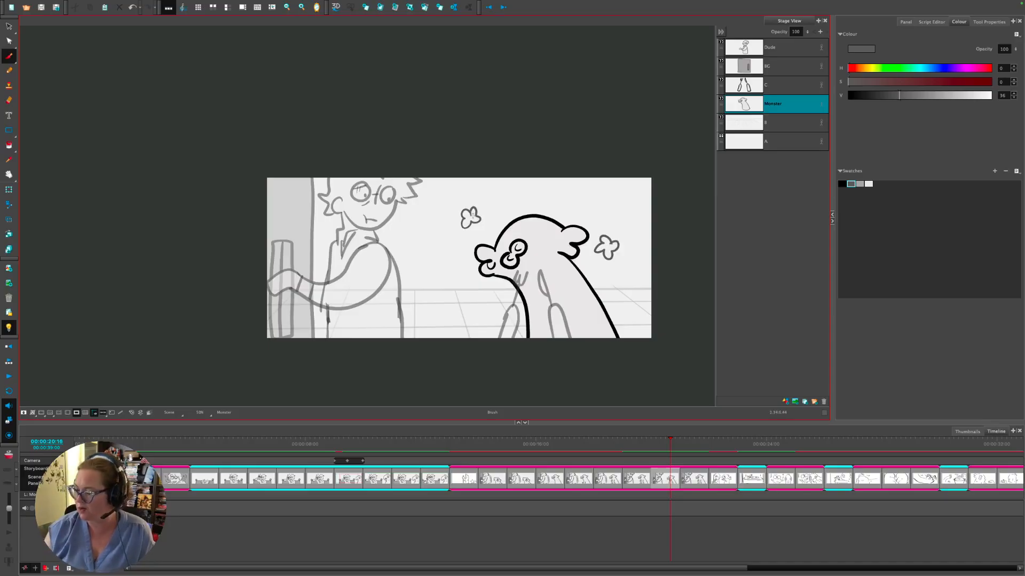
- Review the panel's poses and insert a new blank panel after it
click(653, 444)
drag(652, 443, 668, 444)
click(669, 475)
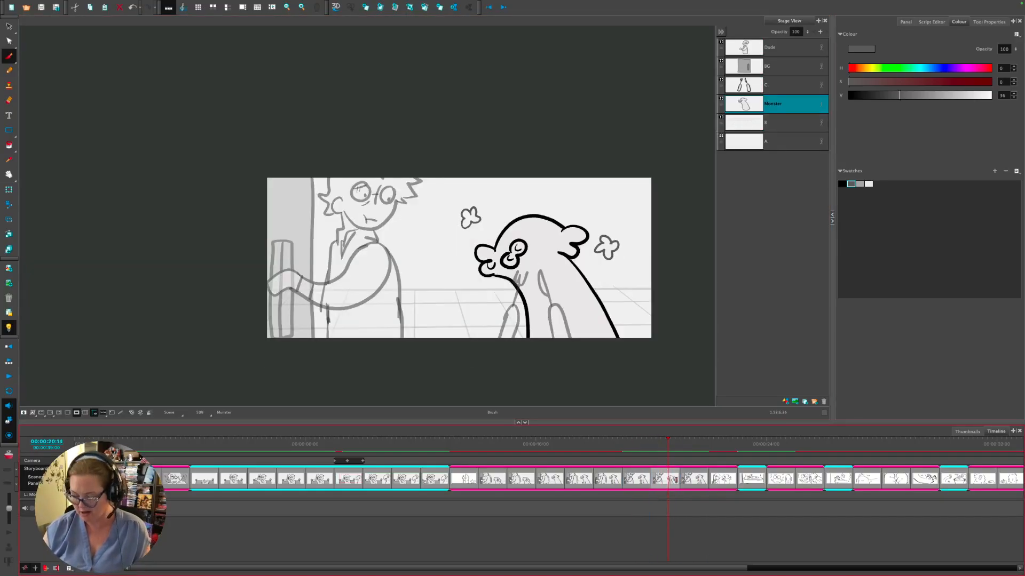
key(p)
key(Left)
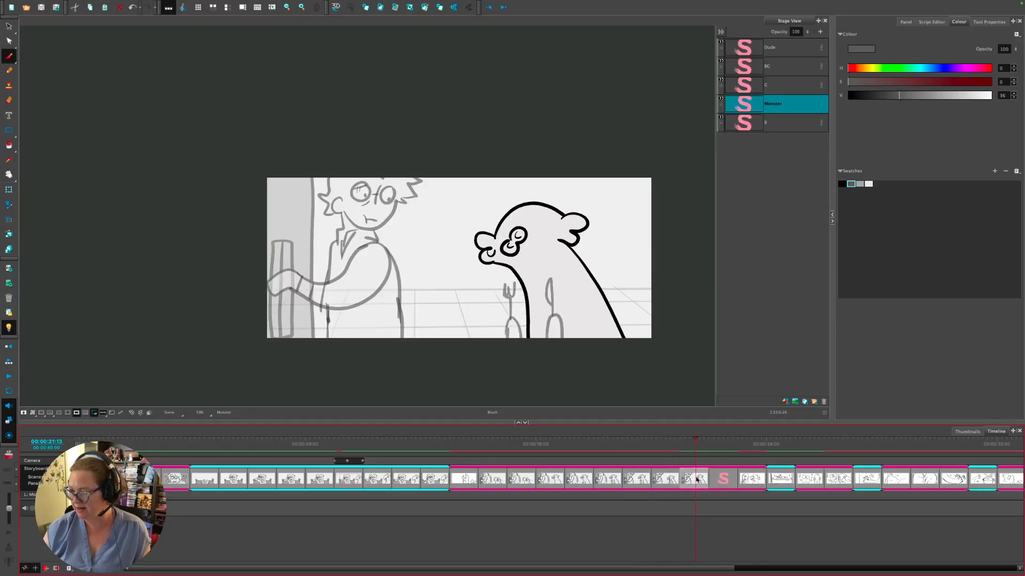
- Insert a second blank panel and view the panels following it
click(726, 478)
key(p)
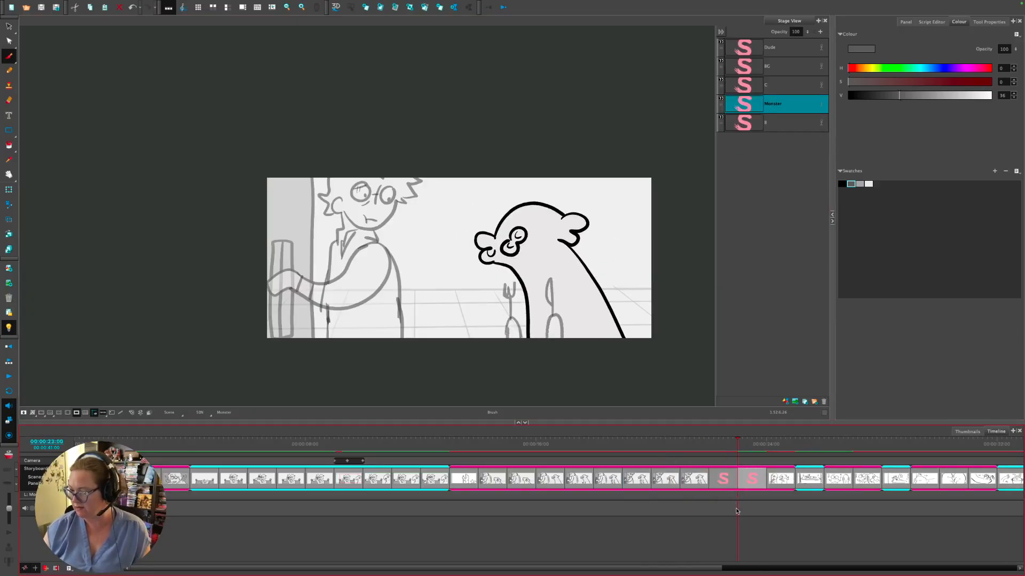
click(780, 479)
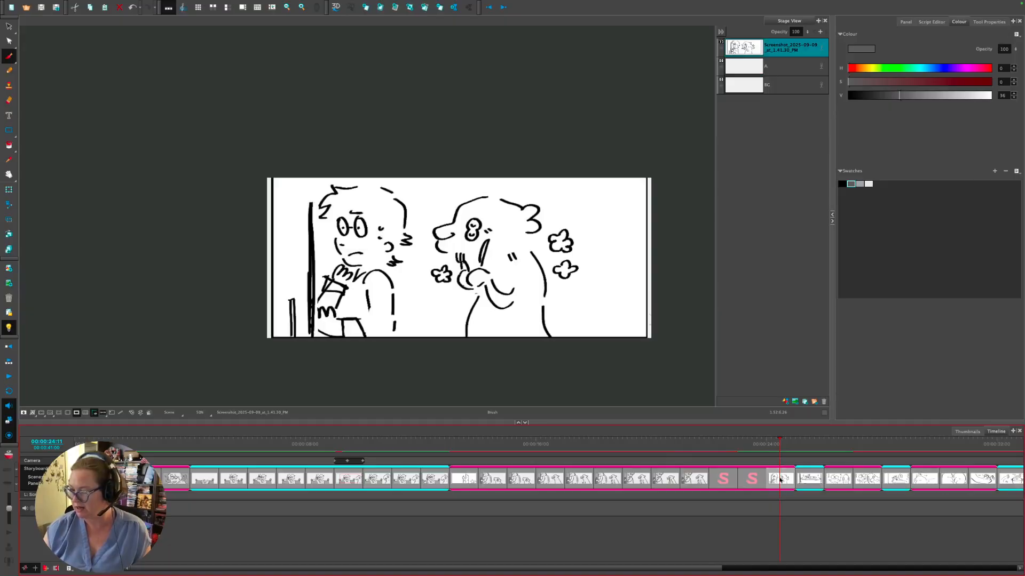
click(813, 479)
click(782, 484)
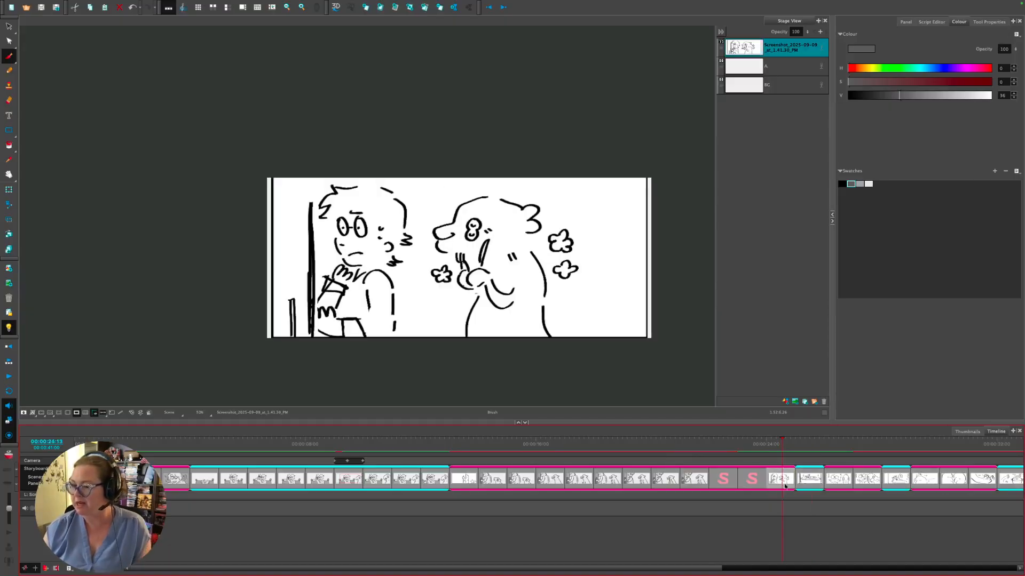
- Compare the inked vault panel with the 24:00 reference sketch panel
click(758, 475)
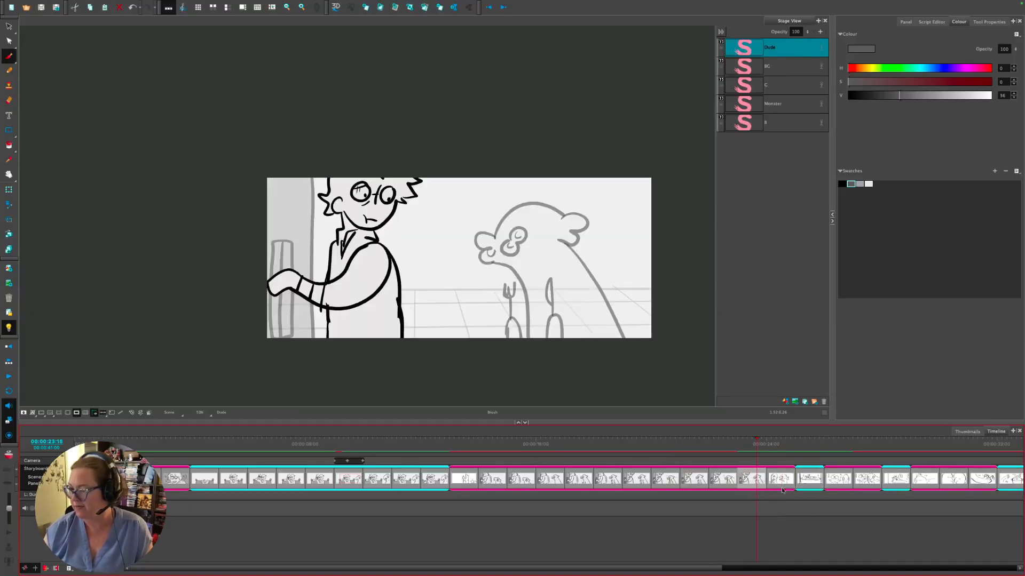
click(752, 444)
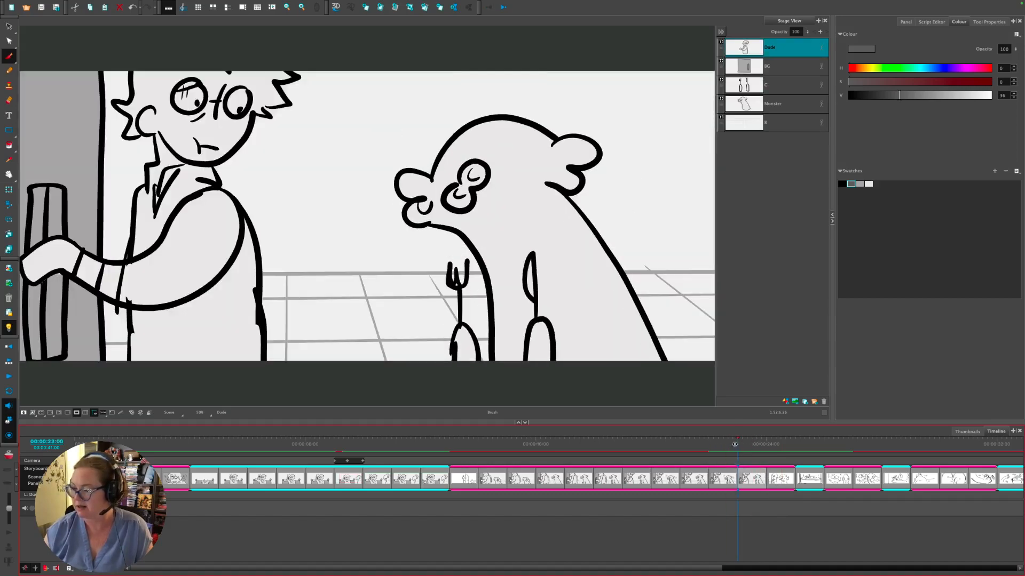
drag(753, 446, 766, 452)
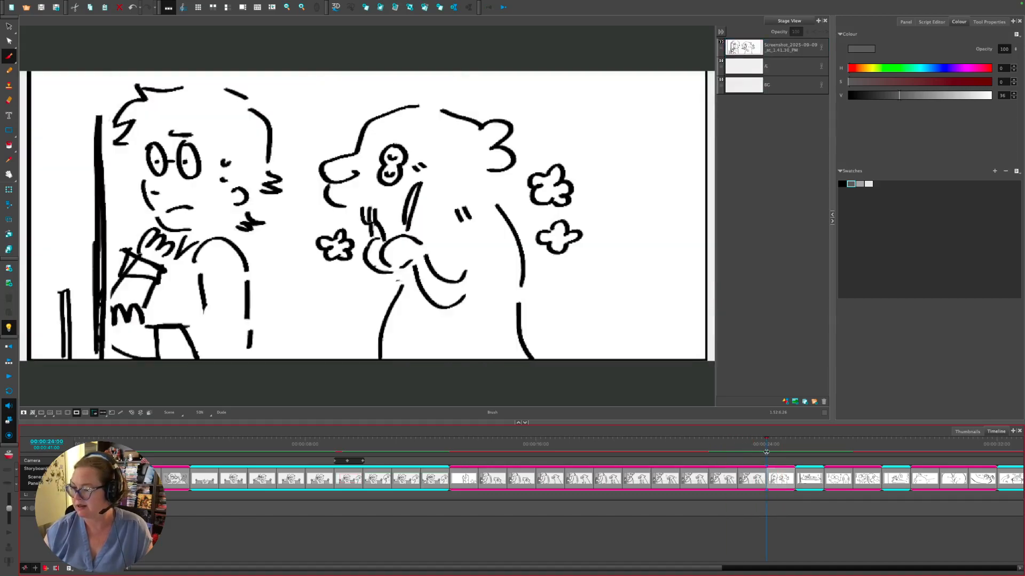
click(761, 478)
click(786, 476)
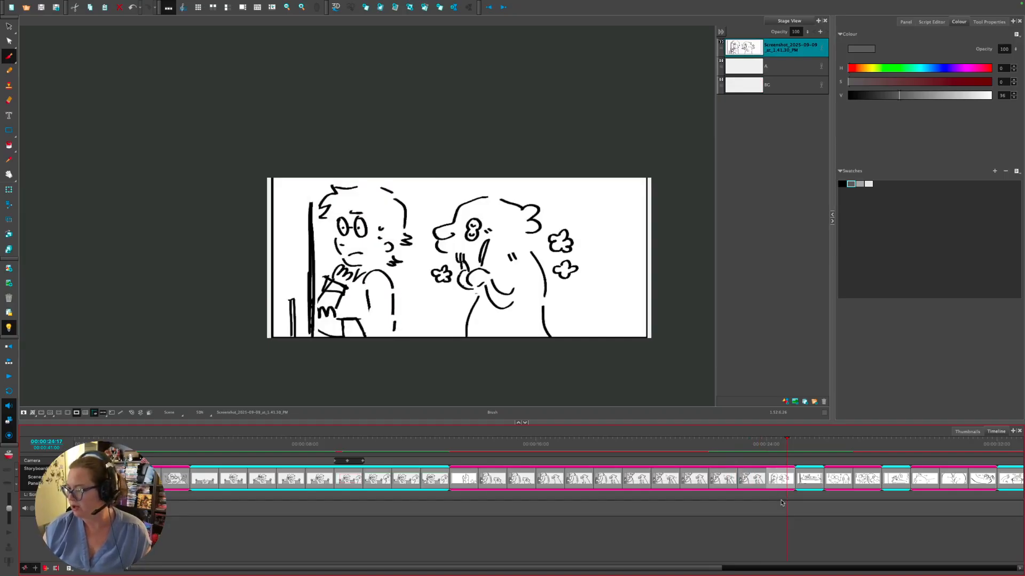
click(770, 439)
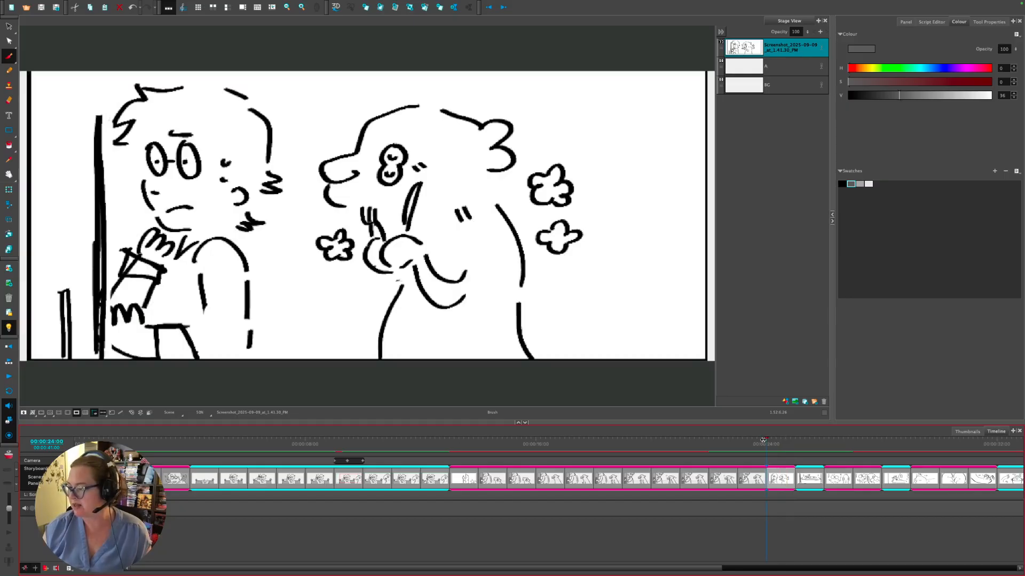
click(752, 442)
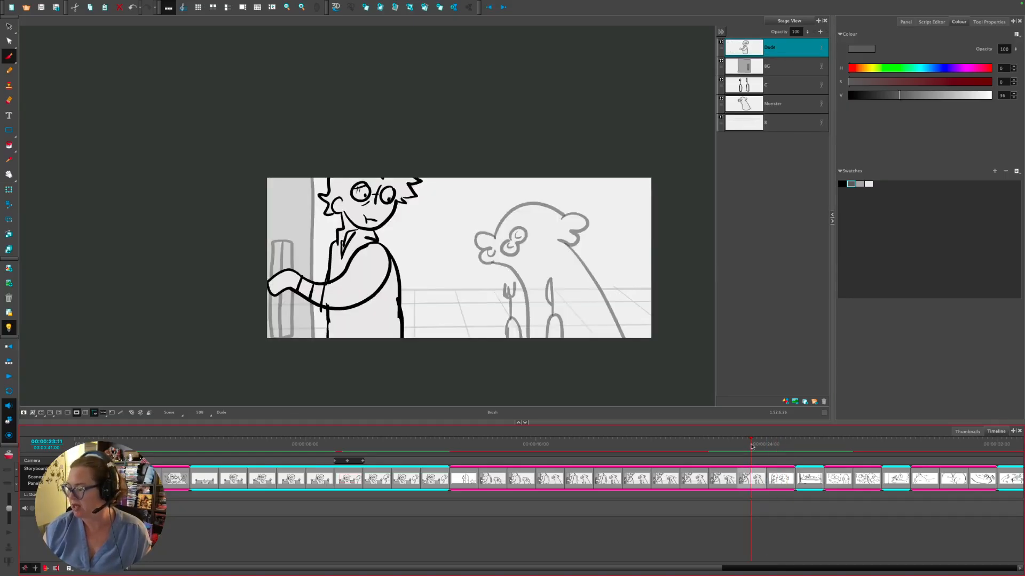
click(768, 442)
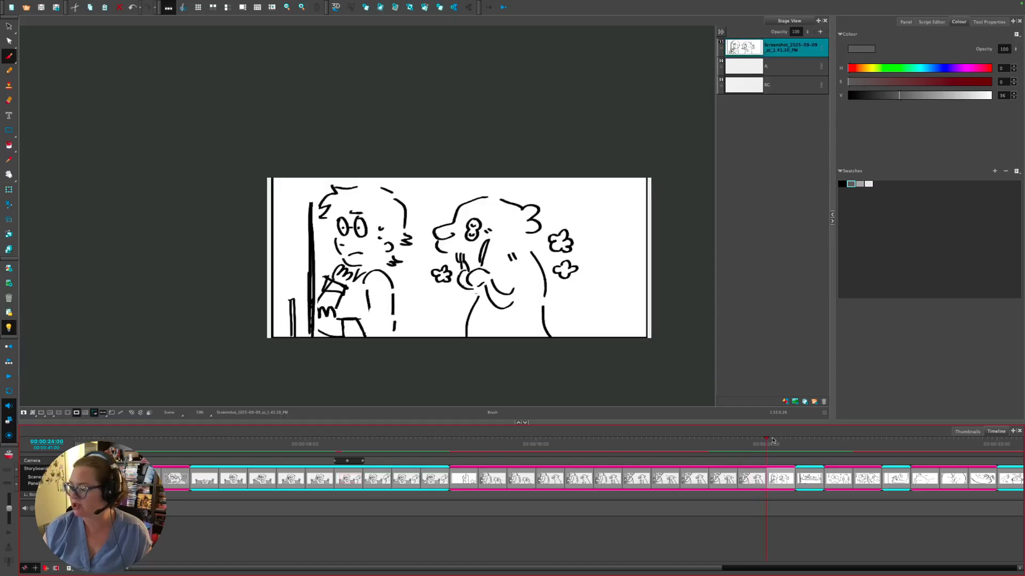
- Add a new drawing layer above the sketch and pick black for inking
click(786, 401)
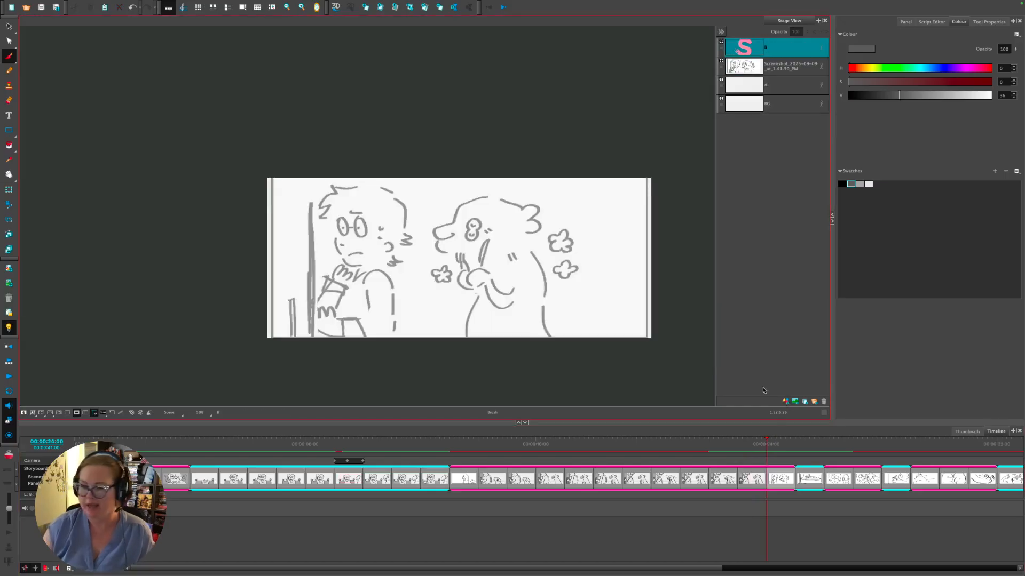
click(851, 185)
click(842, 184)
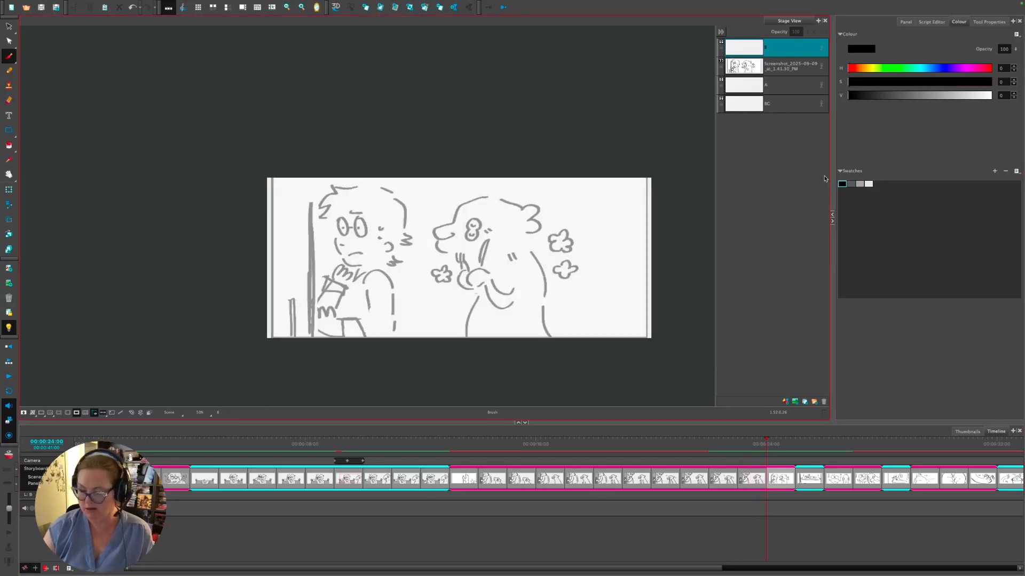
scroll(320, 277, up, 3)
- Ink the man's eye, eyebrow, spiky hair, back, cheek, jawline, ear and frowning mouth
mouse_move(389, 149)
mouse_down()
mouse_move(393, 180)
mouse_move(388, 145)
mouse_move(391, 169)
mouse_move(421, 169)
mouse_up()
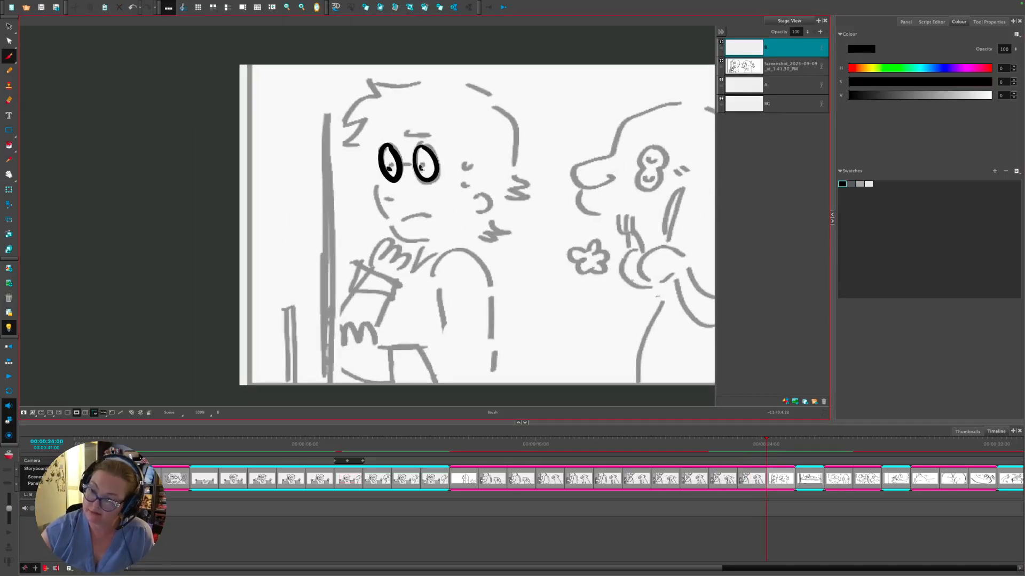
drag(402, 136, 435, 133)
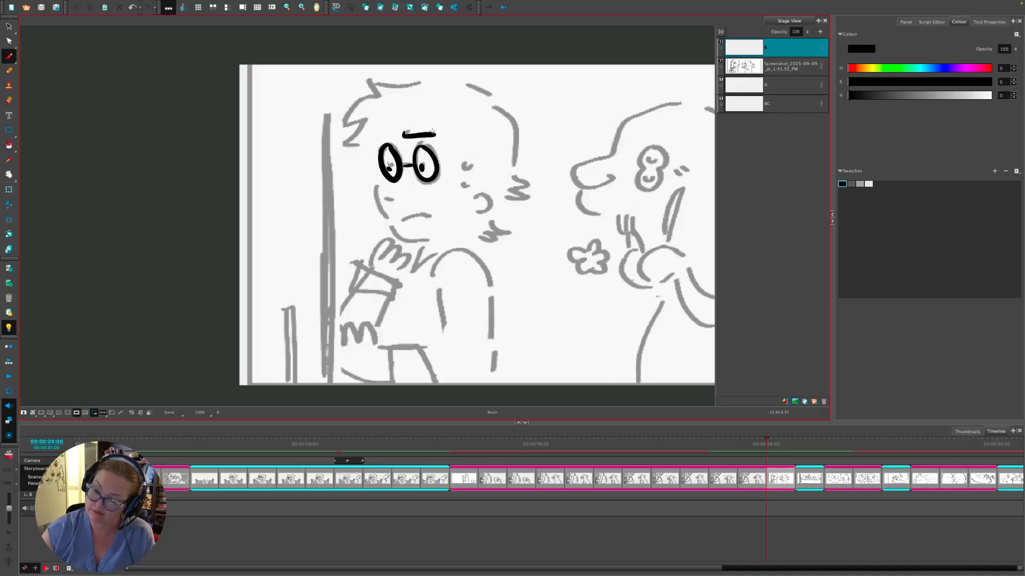
mouse_move(369, 144)
mouse_down()
mouse_move(348, 124)
mouse_move(371, 81)
mouse_move(474, 74)
mouse_move(498, 97)
mouse_move(511, 171)
mouse_move(529, 180)
mouse_move(500, 216)
mouse_move(511, 226)
mouse_move(473, 250)
mouse_move(492, 289)
mouse_move(493, 356)
mouse_move(487, 385)
mouse_up()
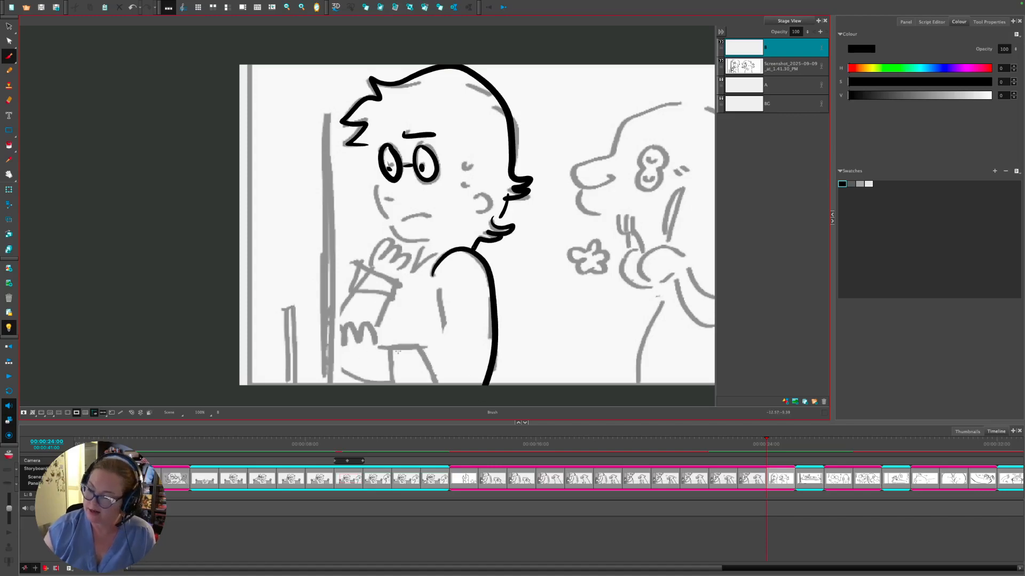
drag(449, 304, 462, 276)
mouse_move(381, 118)
mouse_down()
mouse_move(382, 161)
mouse_move(422, 210)
mouse_move(500, 181)
mouse_move(487, 185)
mouse_up()
drag(477, 133, 483, 141)
drag(397, 172, 406, 173)
mouse_move(413, 194)
mouse_down()
mouse_move(437, 186)
mouse_move(435, 195)
mouse_up()
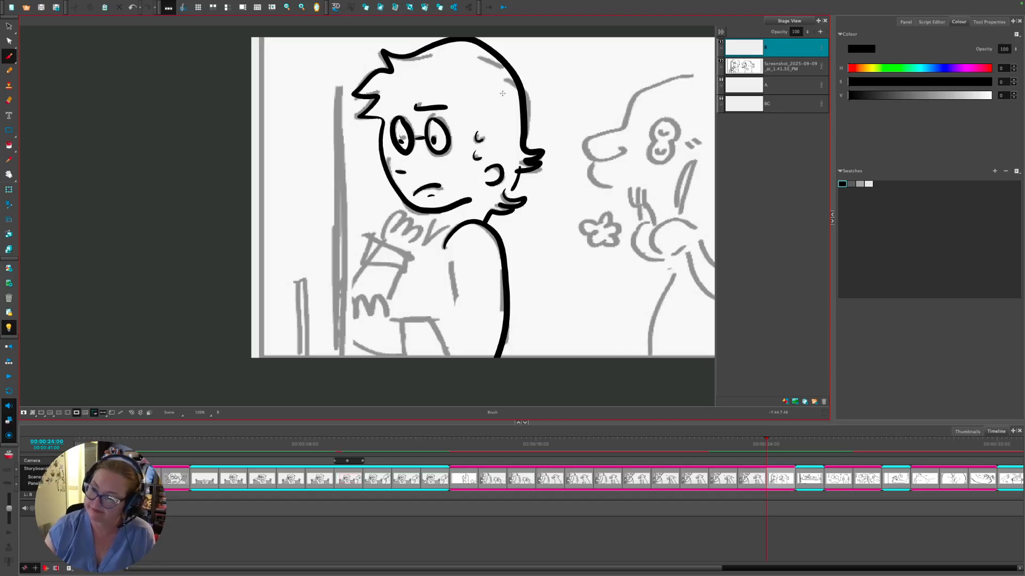
- Ink the sleeve cuff, hand, wrist, sleeve folds and arm contour, redoing a stray wrist line
mouse_move(375, 239)
mouse_down()
mouse_move(401, 274)
mouse_move(420, 257)
mouse_move(372, 239)
mouse_move(382, 211)
mouse_move(402, 197)
mouse_move(413, 224)
mouse_move(455, 226)
mouse_up()
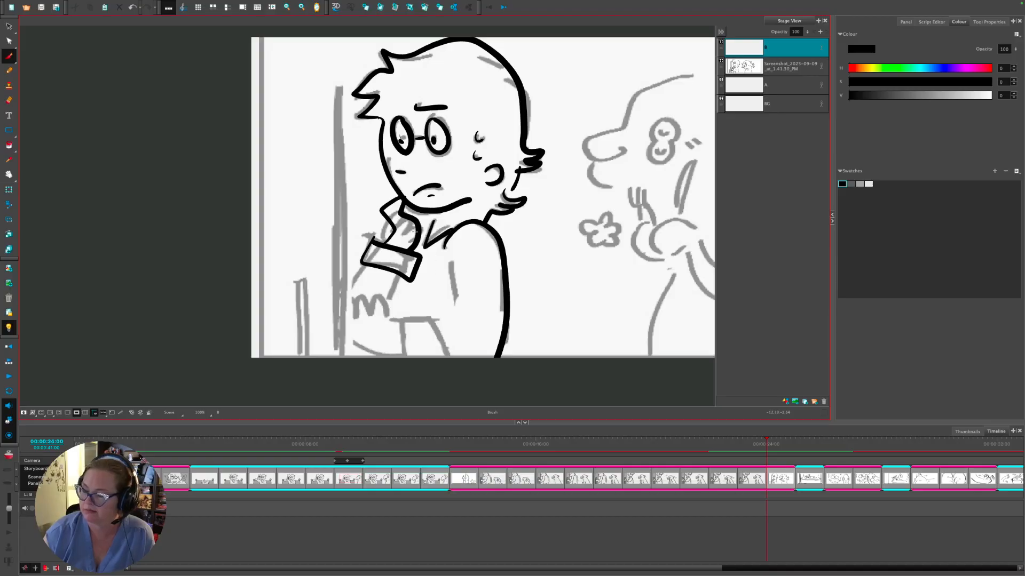
scroll(396, 237, down, 3)
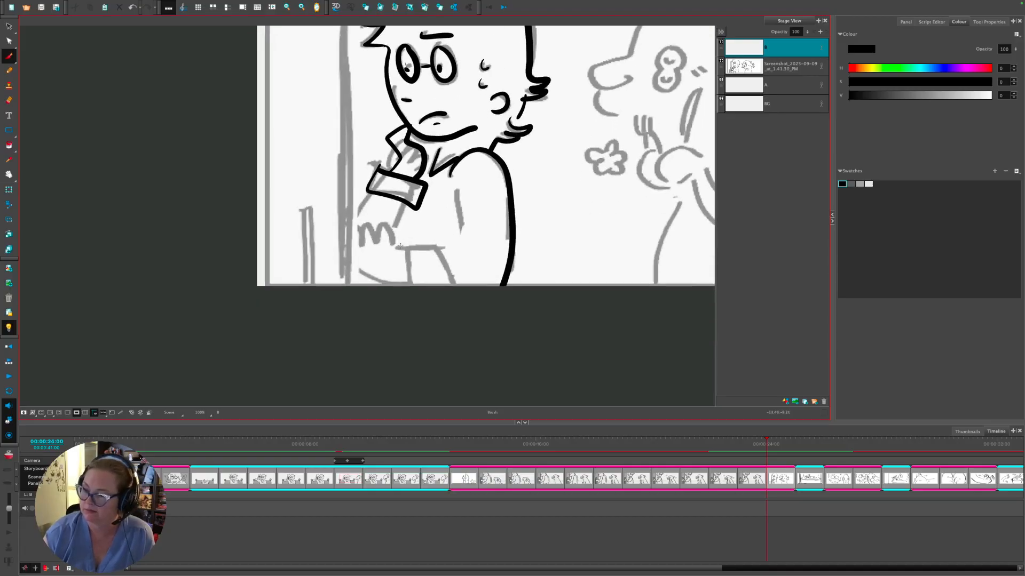
mouse_move(398, 246)
mouse_down()
mouse_move(384, 226)
mouse_move(372, 240)
mouse_move(358, 230)
mouse_move(348, 257)
mouse_move(365, 277)
mouse_move(474, 283)
mouse_move(485, 277)
mouse_move(450, 250)
mouse_move(474, 247)
mouse_up()
key(ctrl+z)
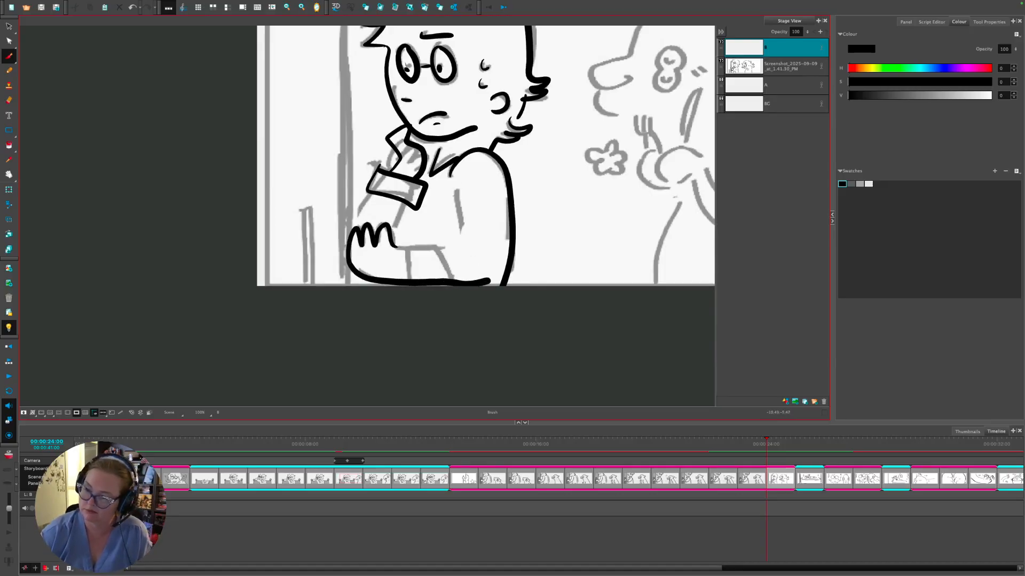
drag(456, 184, 462, 259)
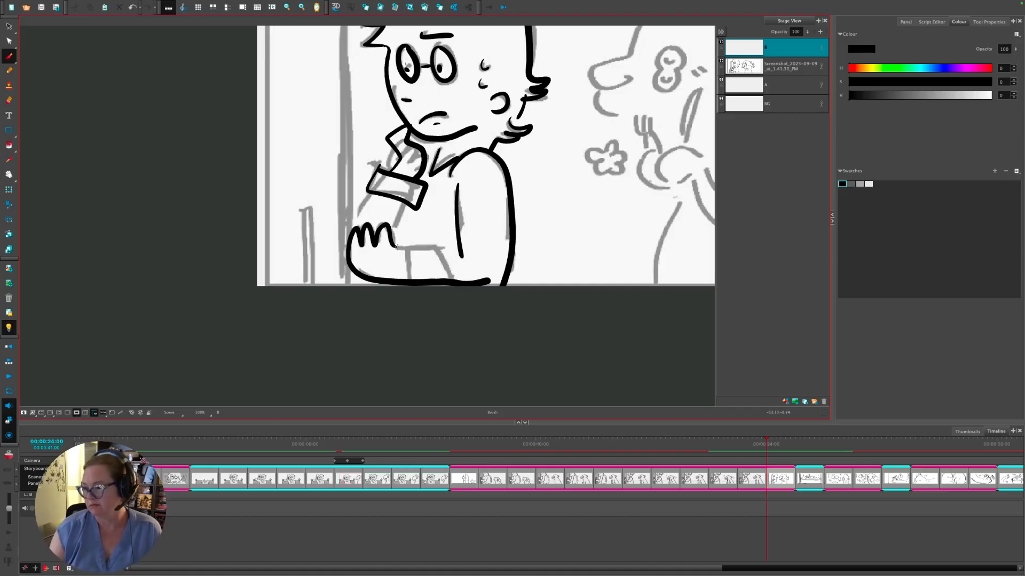
mouse_move(394, 247)
mouse_down()
mouse_move(461, 241)
mouse_move(410, 280)
mouse_up()
drag(436, 243, 449, 283)
drag(374, 191, 350, 233)
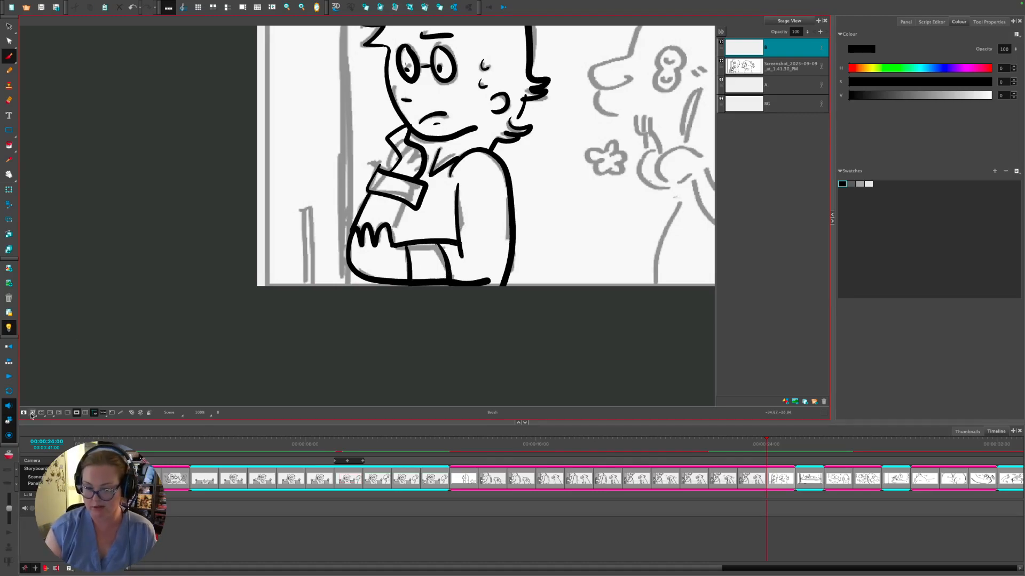
- Lighten the area outside the camera frame, zoom out, and close the torso outline
click(77, 412)
key(2)
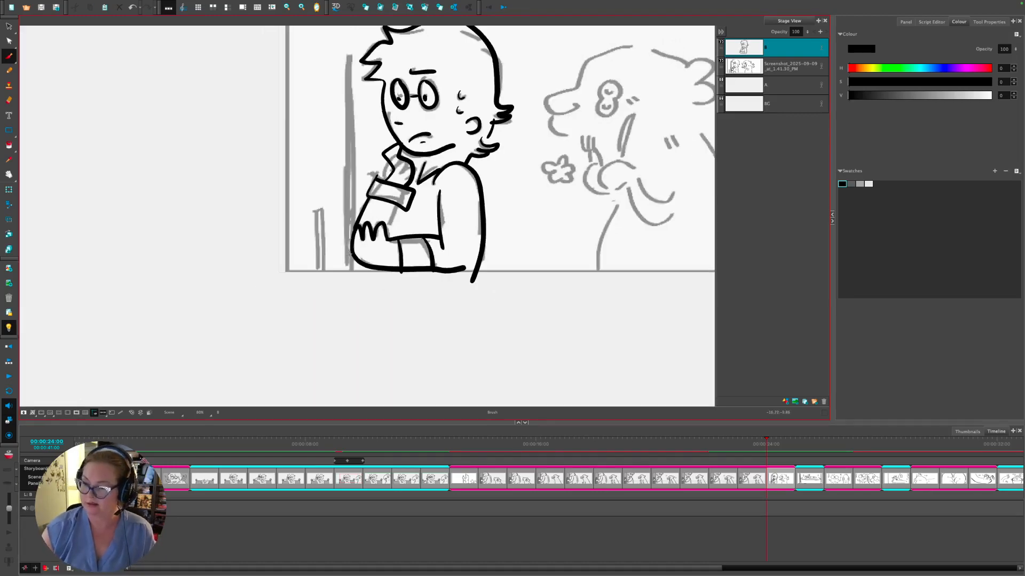
mouse_move(353, 248)
mouse_down()
mouse_move(342, 299)
mouse_move(368, 307)
mouse_move(468, 306)
mouse_move(478, 268)
mouse_up()
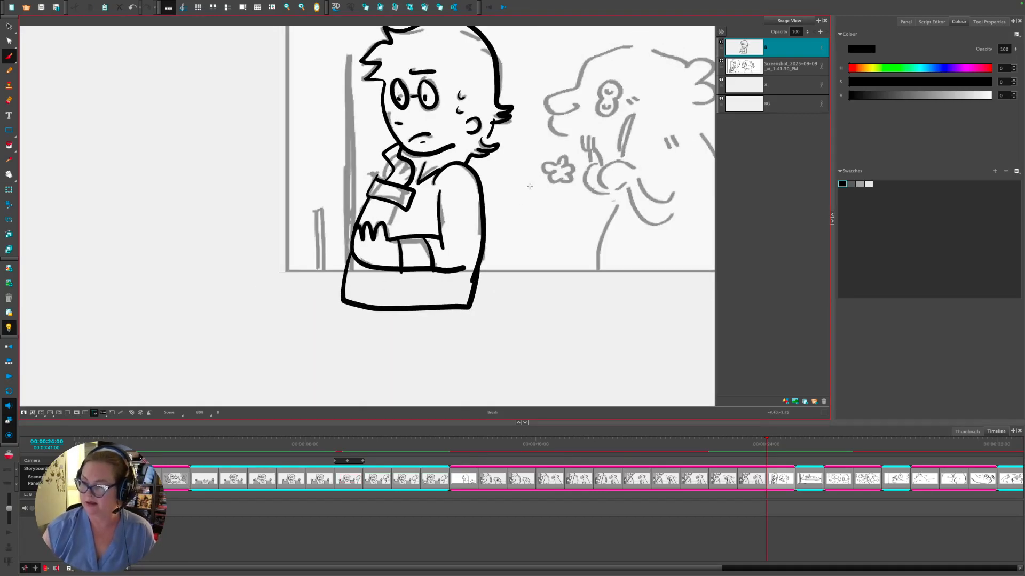
scroll(529, 185, up, 3)
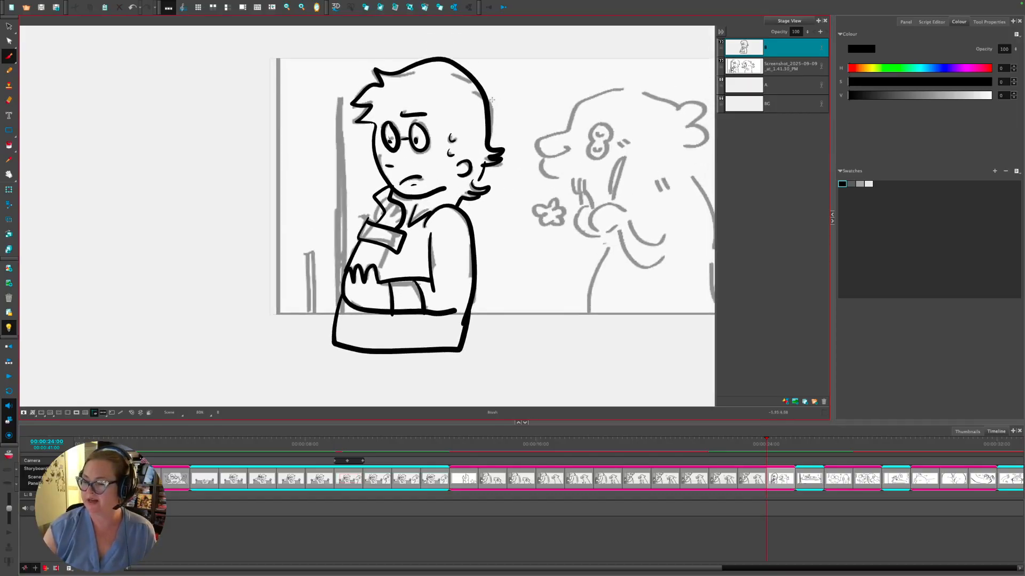
drag(385, 155, 387, 168)
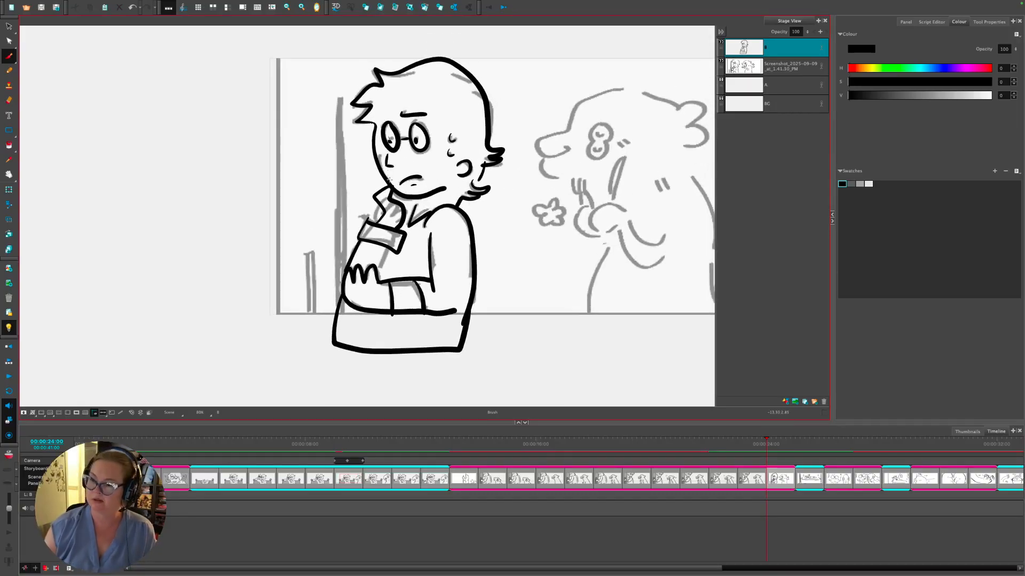
- Copy the inked man's layer, duplicate the vault-door panel, and paste the layer into the copy
right_click(753, 48)
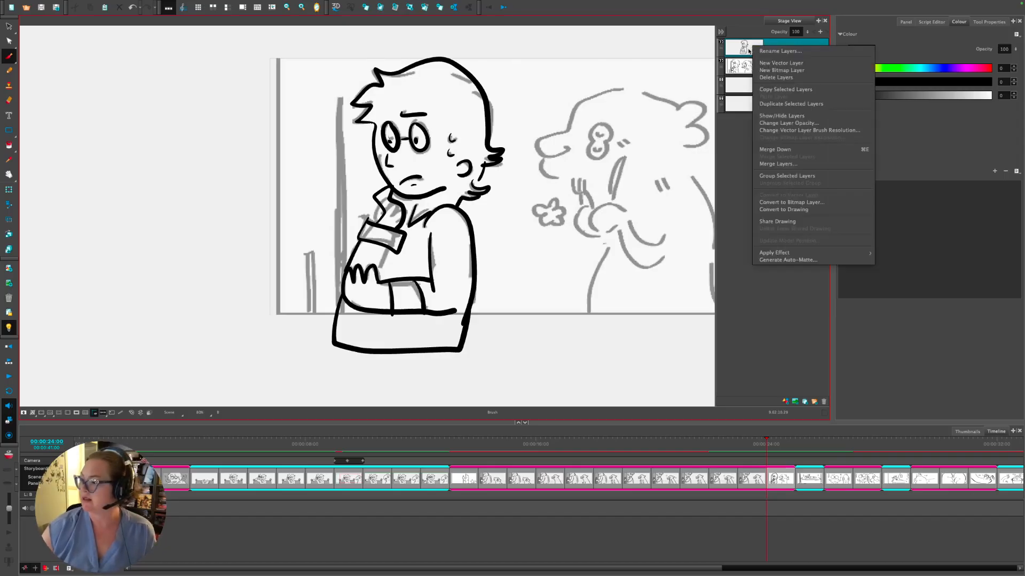
click(807, 90)
click(752, 450)
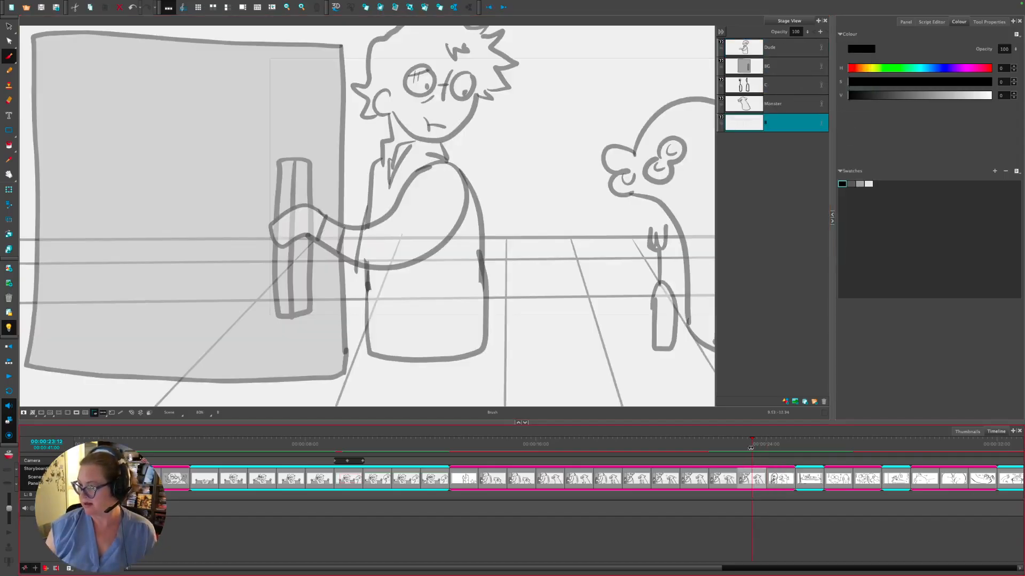
right_click(754, 478)
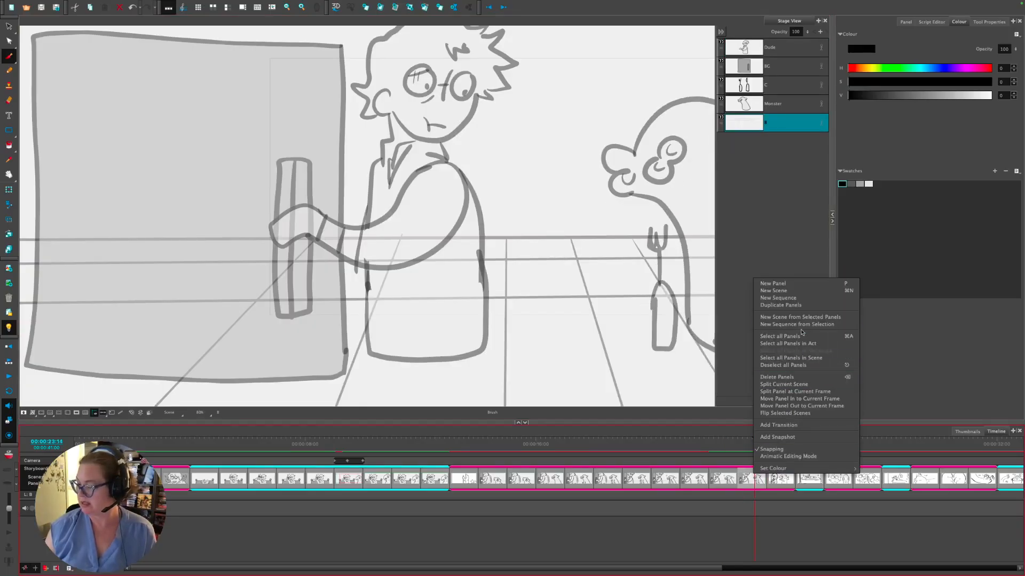
click(805, 307)
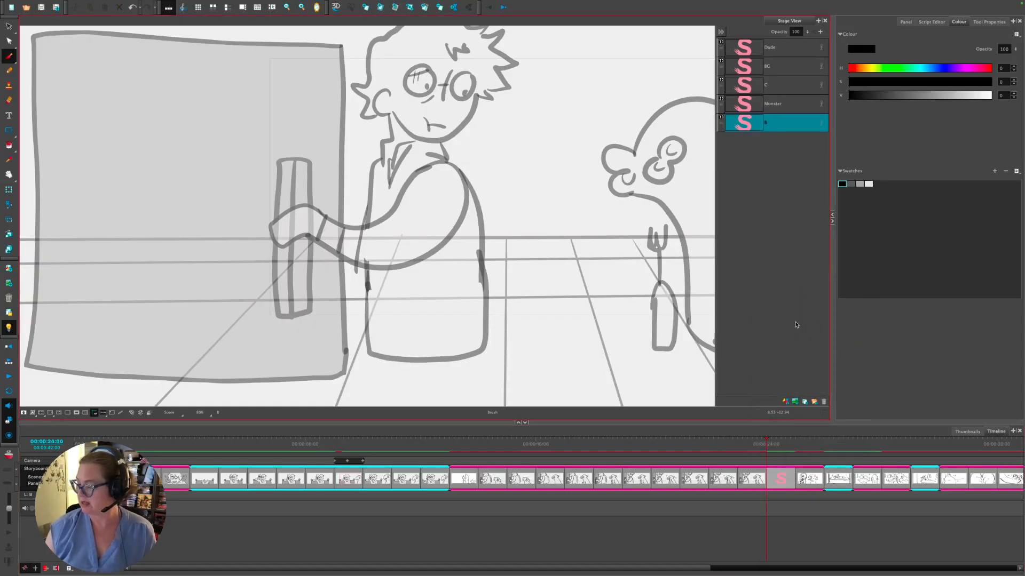
right_click(750, 49)
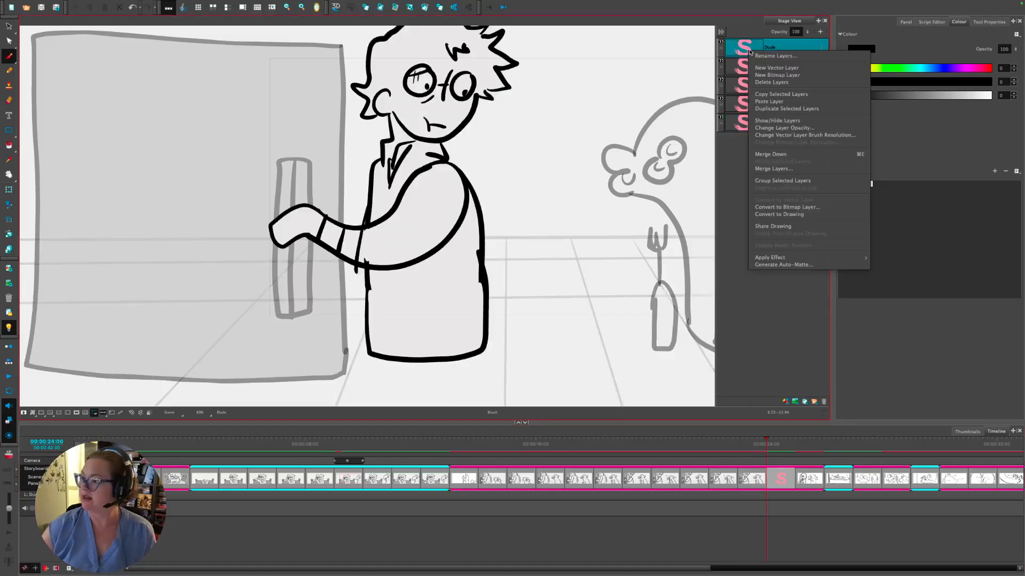
click(805, 102)
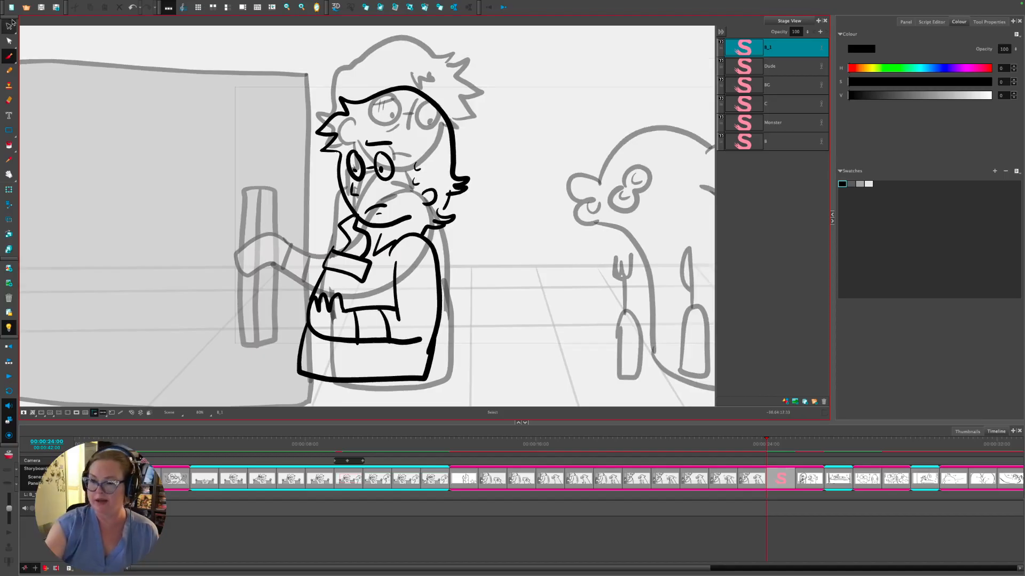
- Move and enlarge the pasted man so he sits over the sketched figure
click(11, 25)
drag(438, 314, 452, 256)
drag(475, 320, 485, 327)
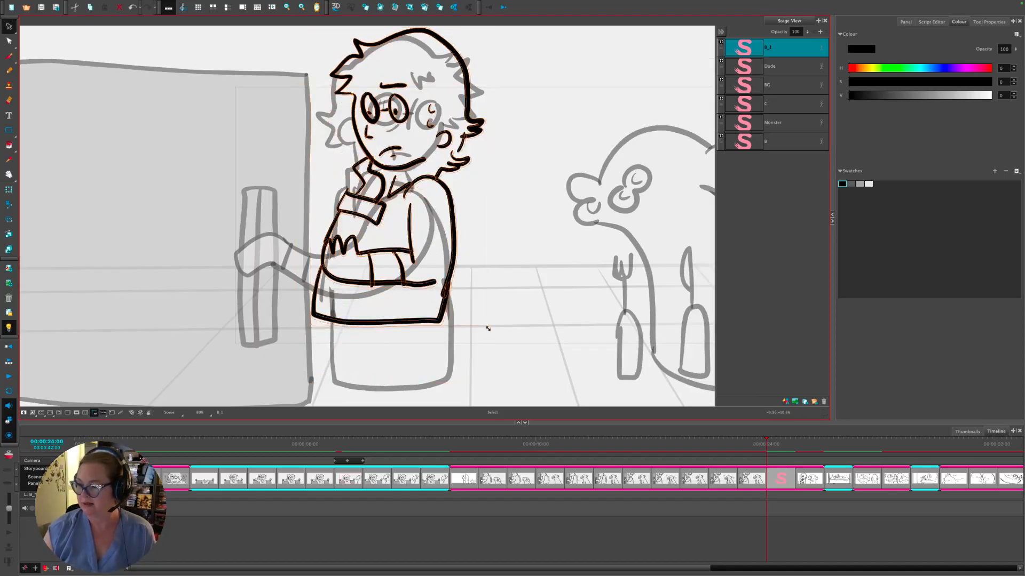
mouse_move(455, 289)
mouse_down()
mouse_move(437, 295)
mouse_move(448, 295)
mouse_up()
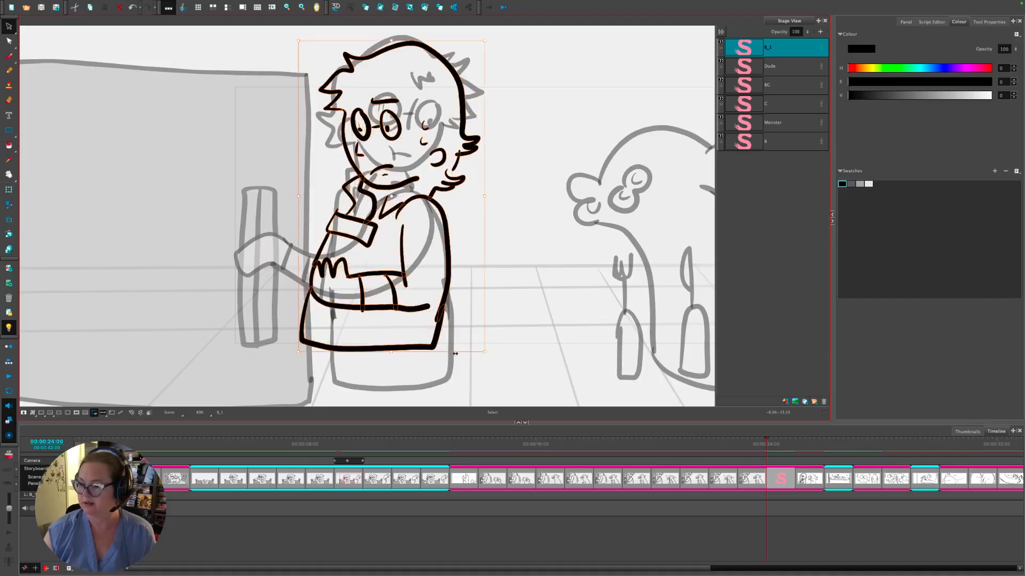
drag(455, 354, 470, 350)
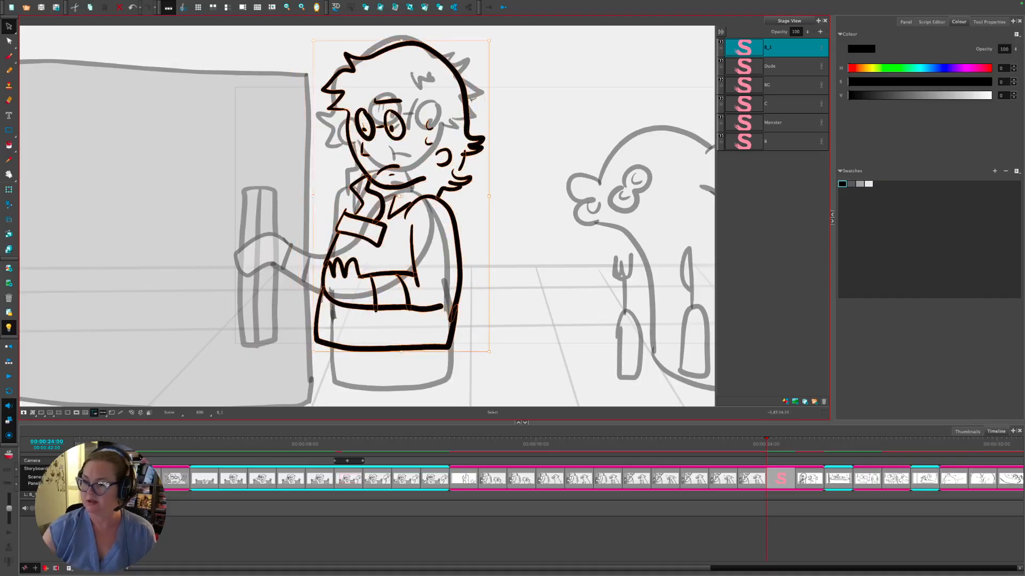
key(ctrl+z)
key(ctrl+z)
key(ctrl+z)
click(520, 169)
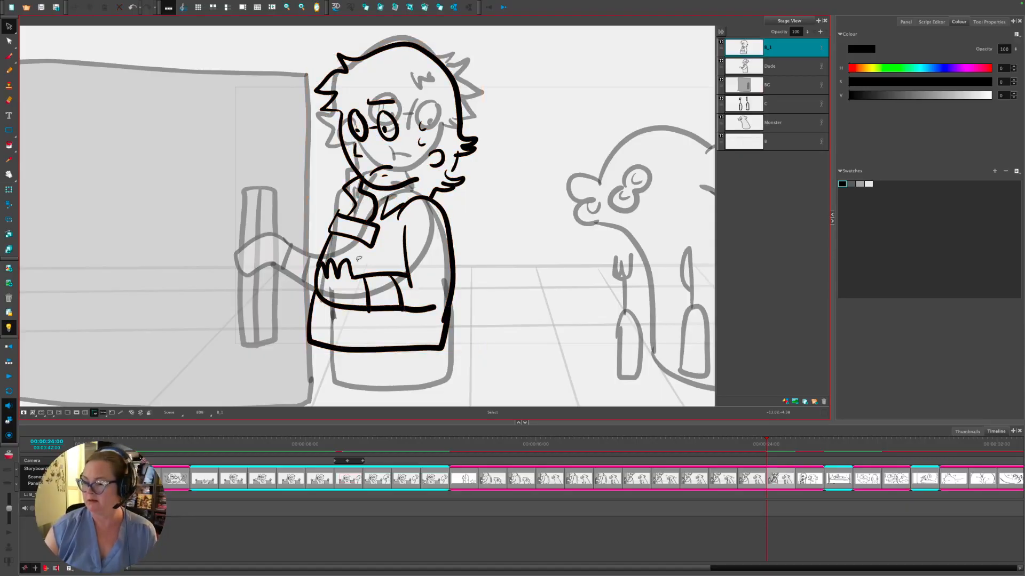
key(alt+b)
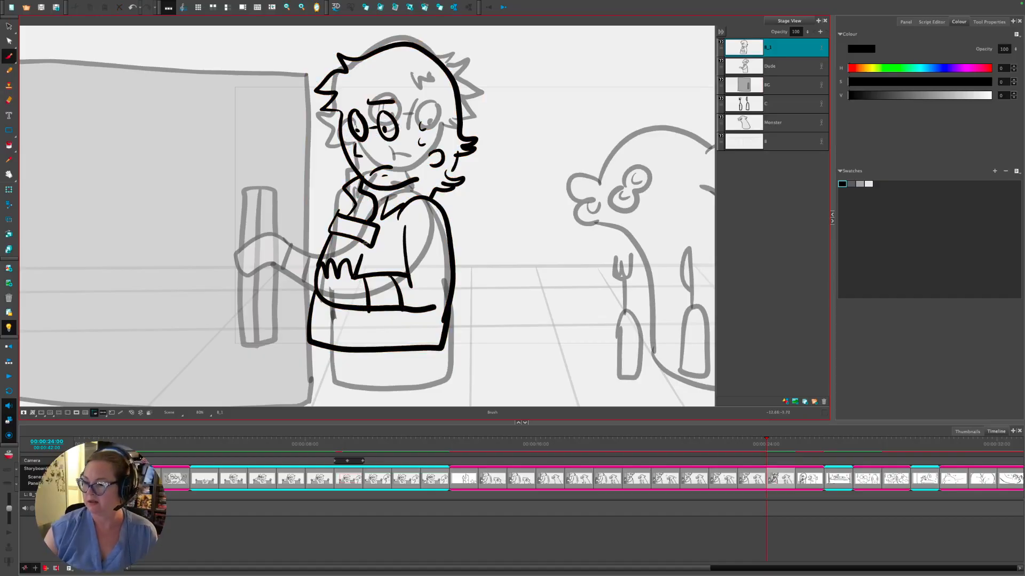
- Delete the old Dude layer and generate a radius-200 auto-matte on the inked B_1 layer
click(757, 67)
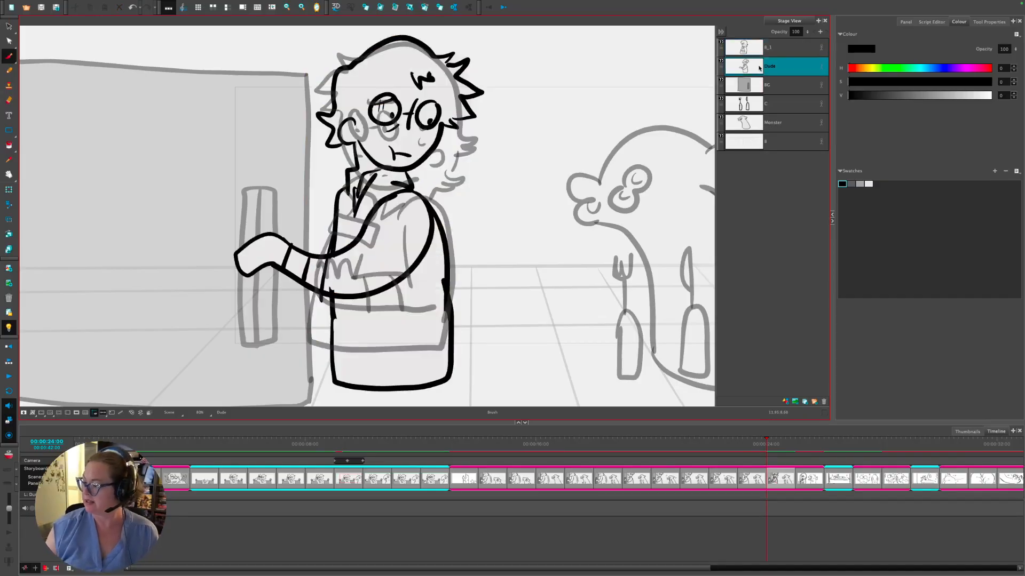
click(825, 402)
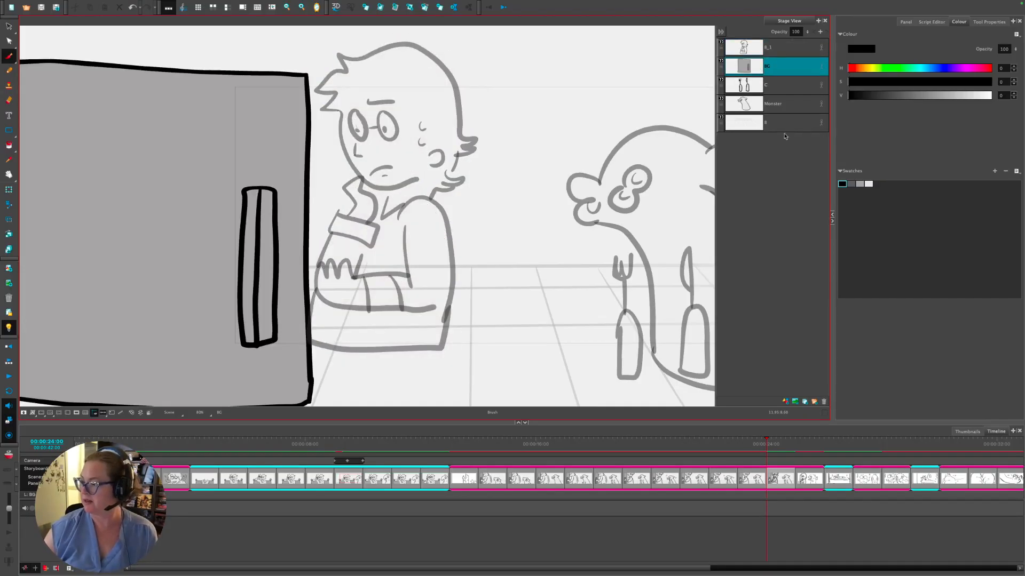
click(745, 48)
right_click(744, 50)
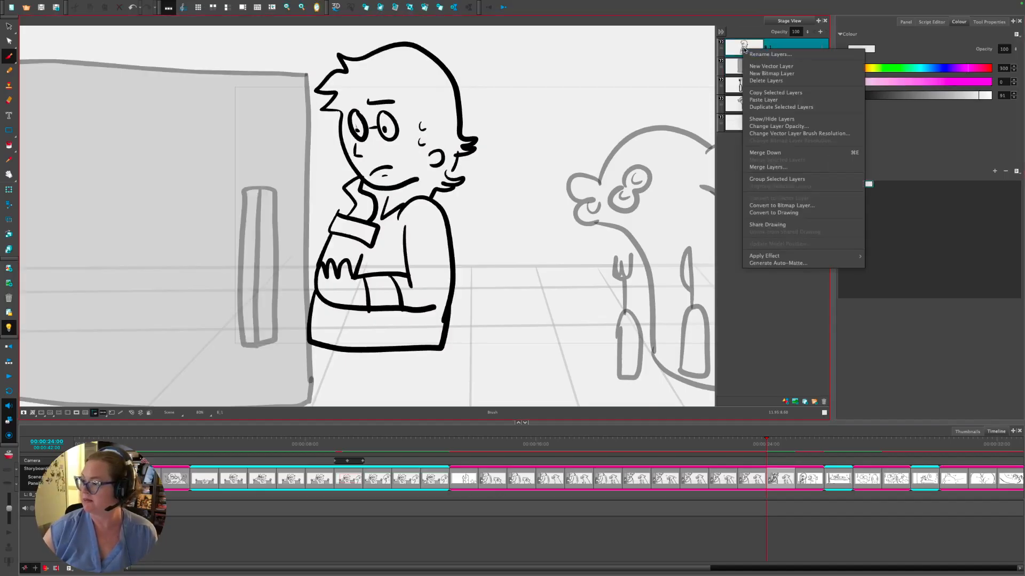
click(778, 263)
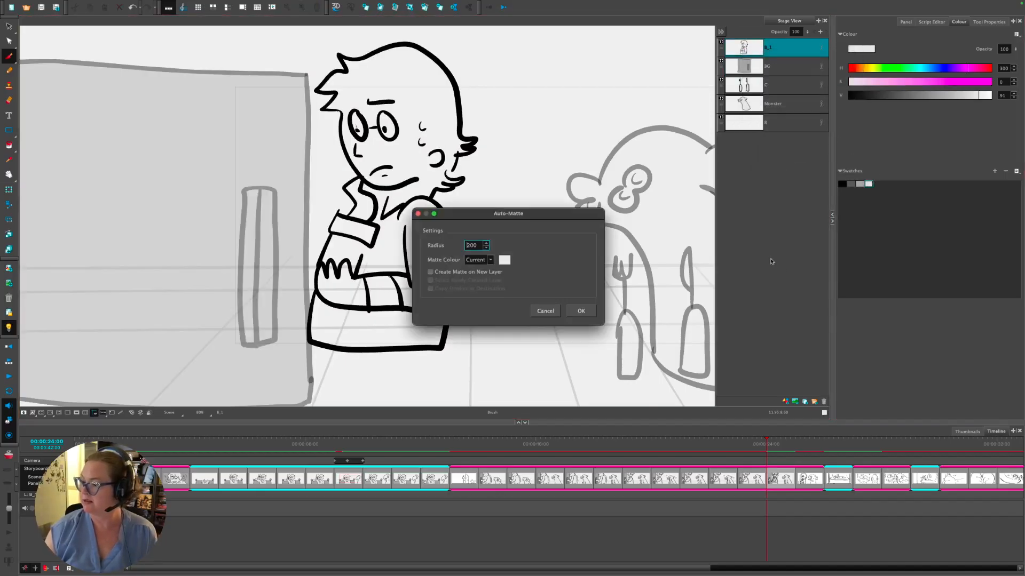
click(578, 309)
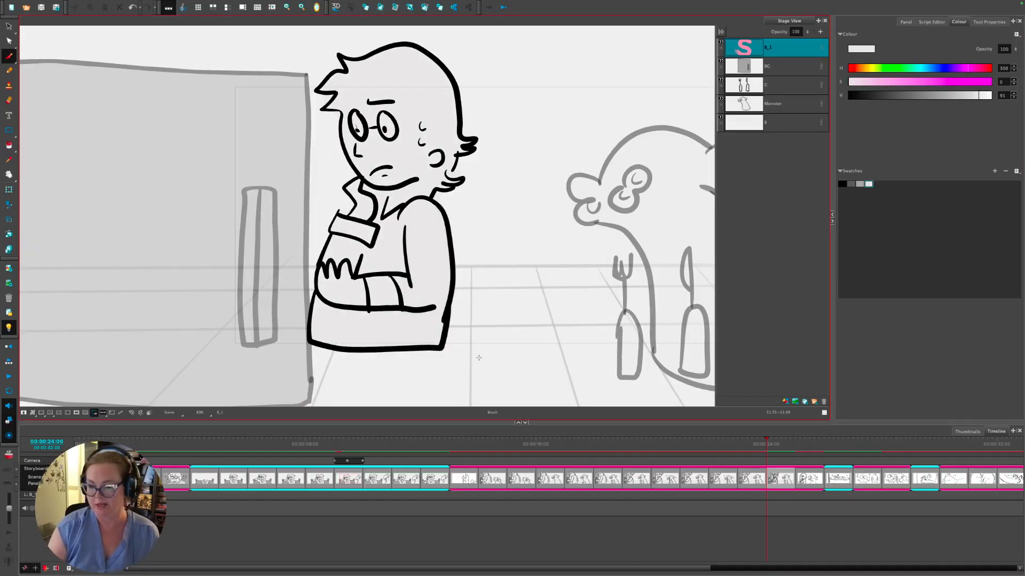
scroll(539, 350, down, 4)
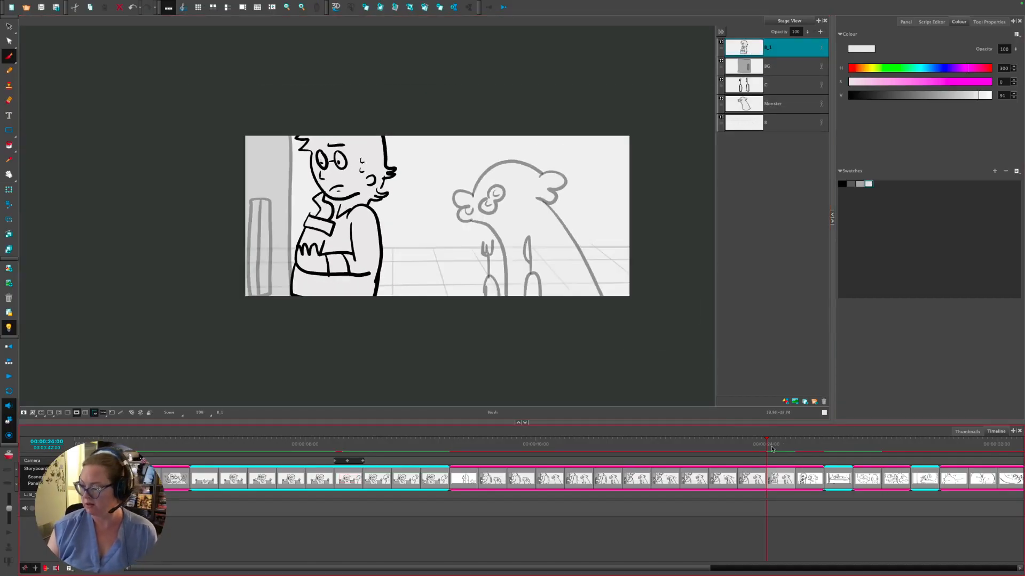
- Scrub back to the 16:00 panel where the man grips the vault door handle
click(665, 453)
drag(665, 453, 622, 463)
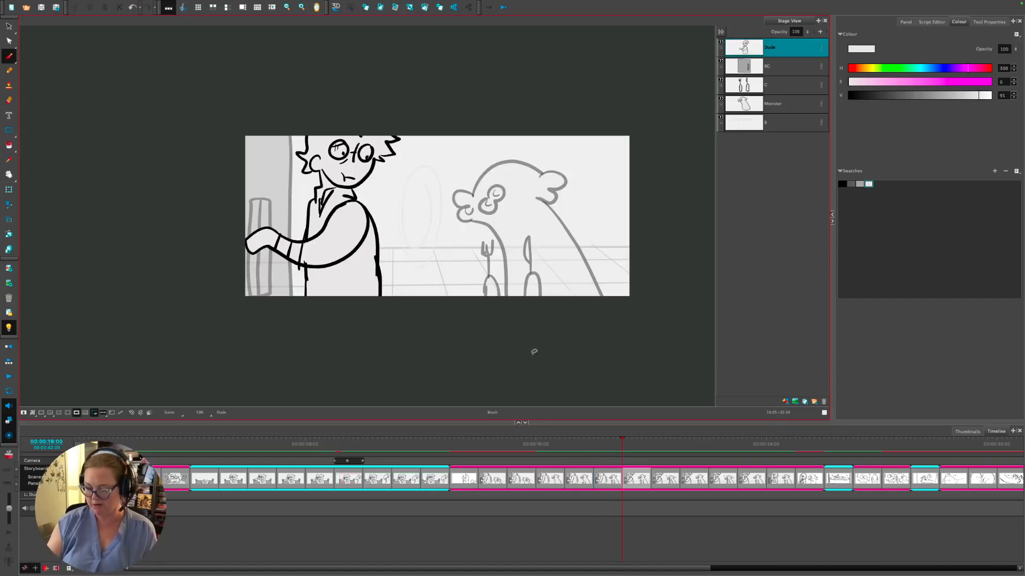
click(588, 441)
drag(589, 441, 533, 452)
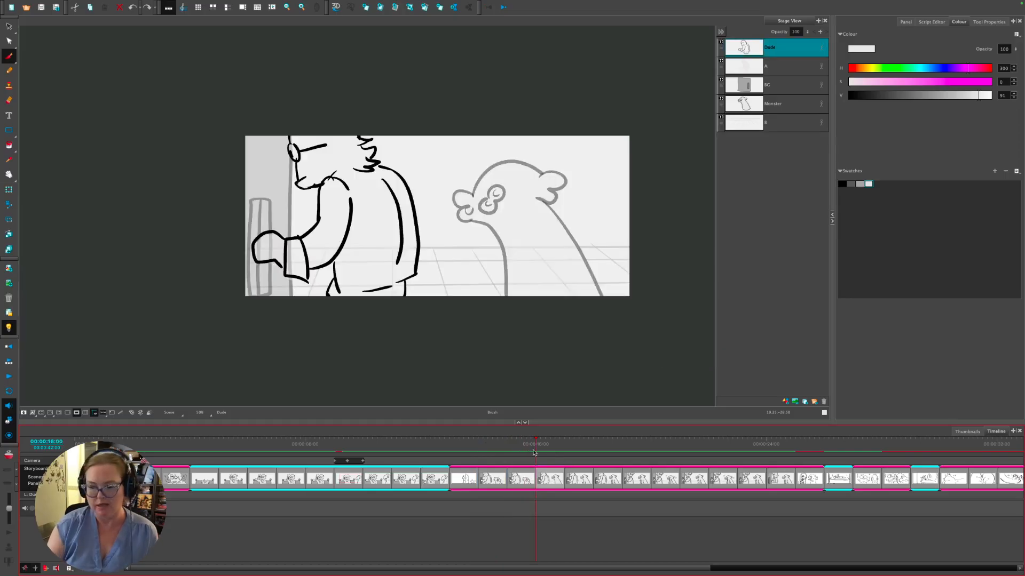
- Select the Monster layer with Layer Transform, try sliding it left, then restore its position
click(9, 190)
click(759, 102)
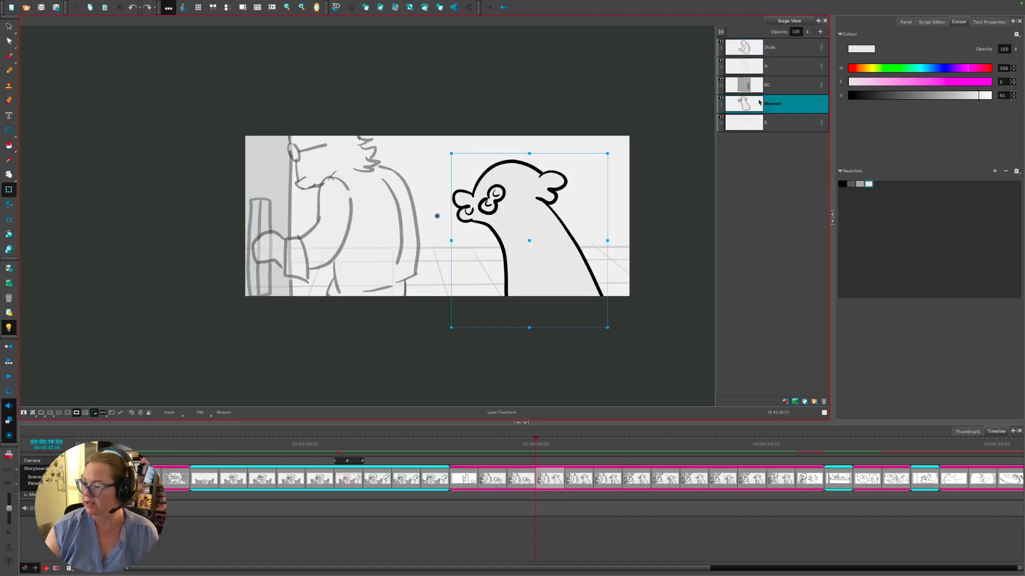
drag(575, 243, 548, 243)
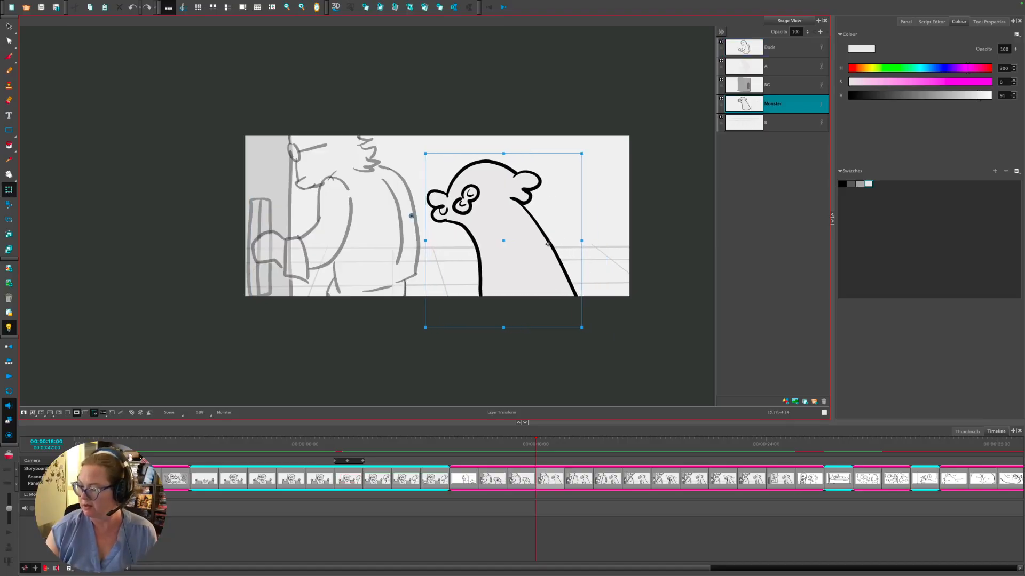
click(561, 446)
key(a)
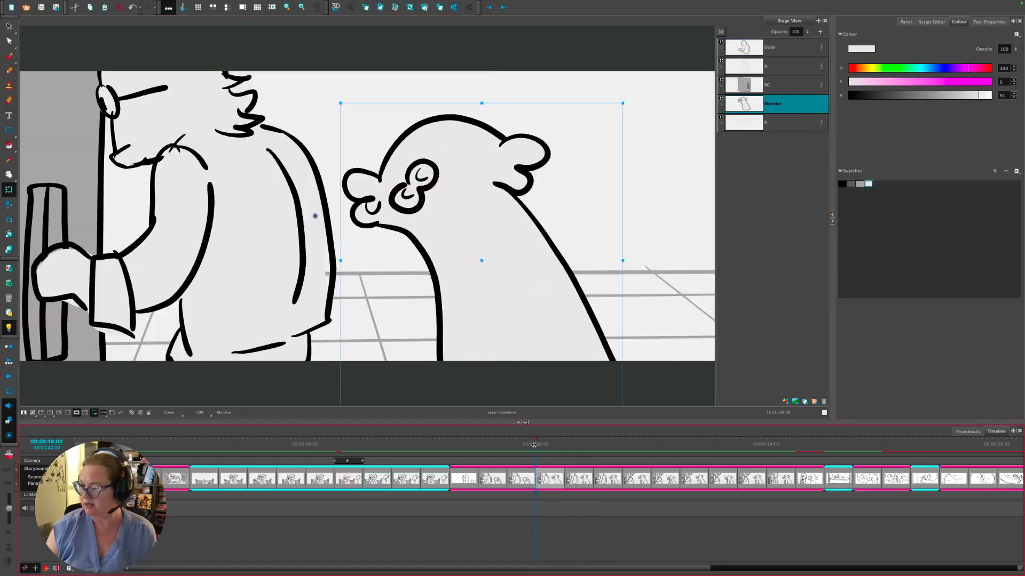
scroll(524, 215, down, 2)
key(shift+Right)
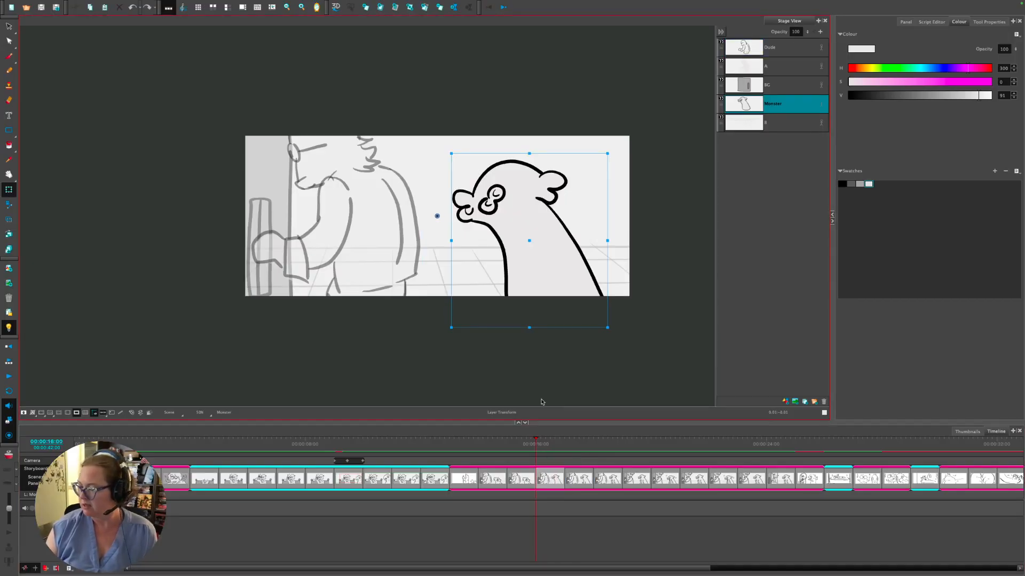
- Nudge the monster one step left, comparing against the neighbouring panels
click(570, 445)
click(553, 445)
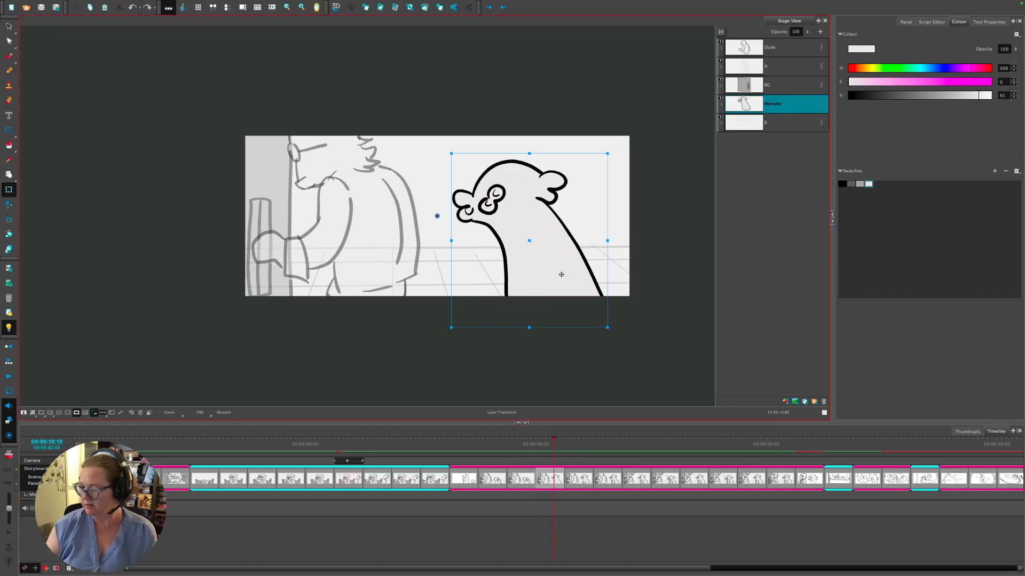
key(Left)
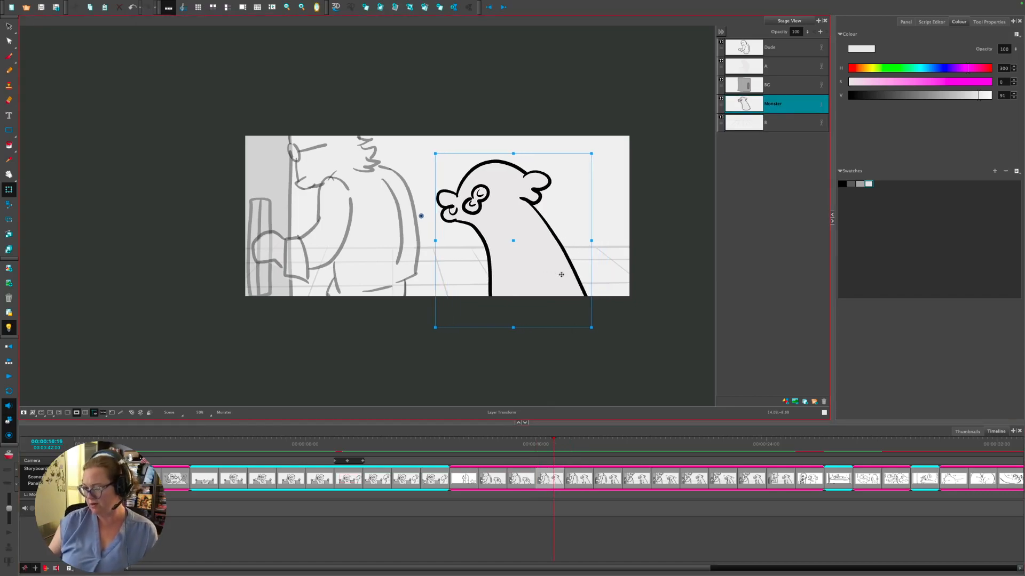
click(580, 478)
key(Left)
key(Left)
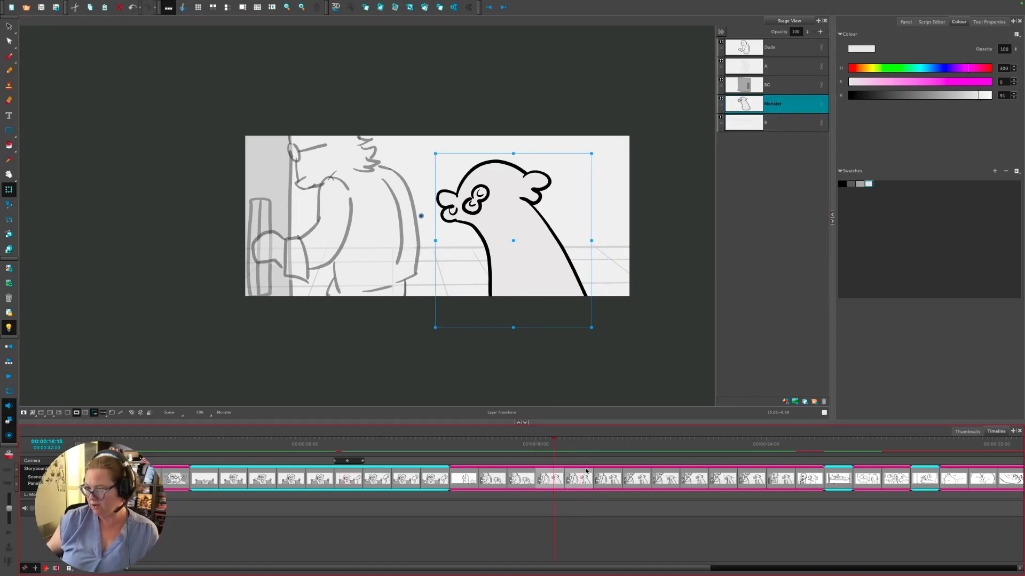
key(Right)
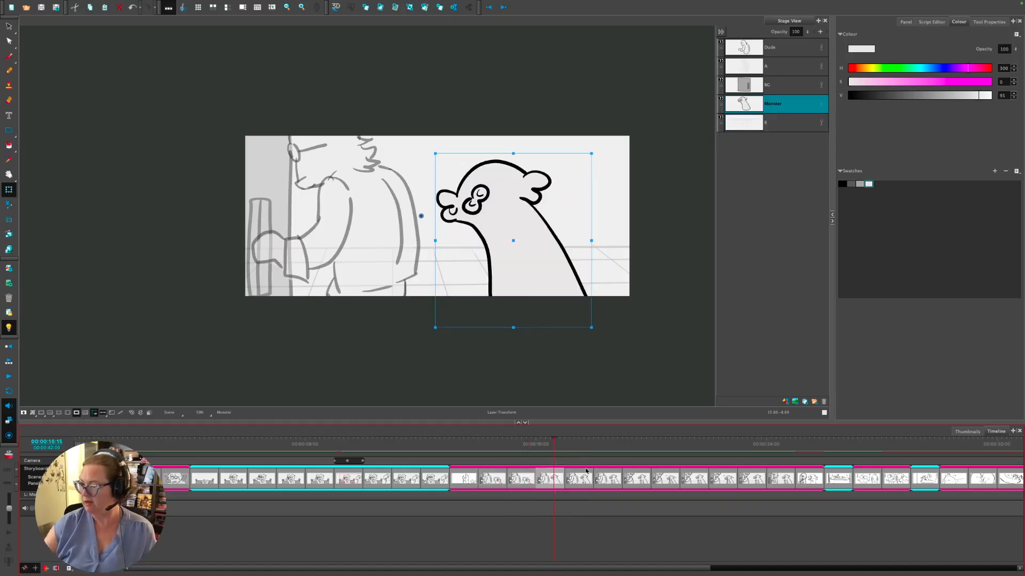
click(738, 111)
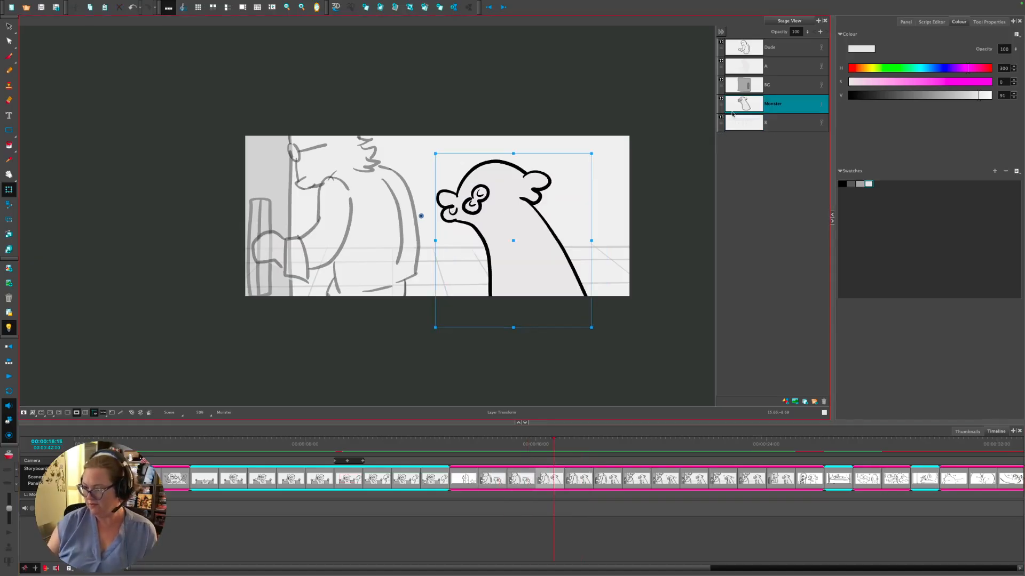
- Select the C and Monster layers and nudge them left in the next four panels
key(Right)
ctrl+click(747, 124)
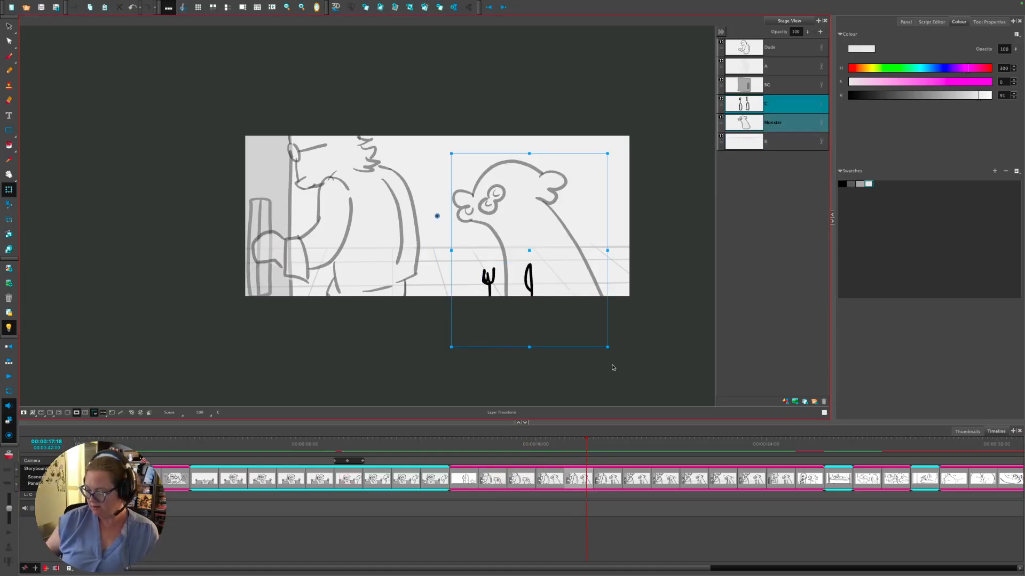
key(Left)
key(Left)
key(Left)
key(Left)
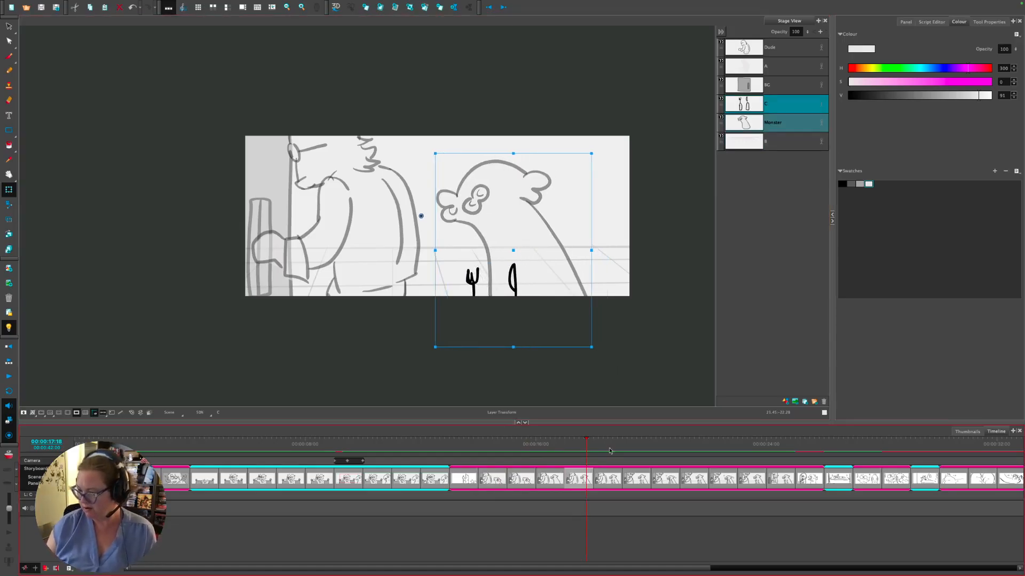
key(Right)
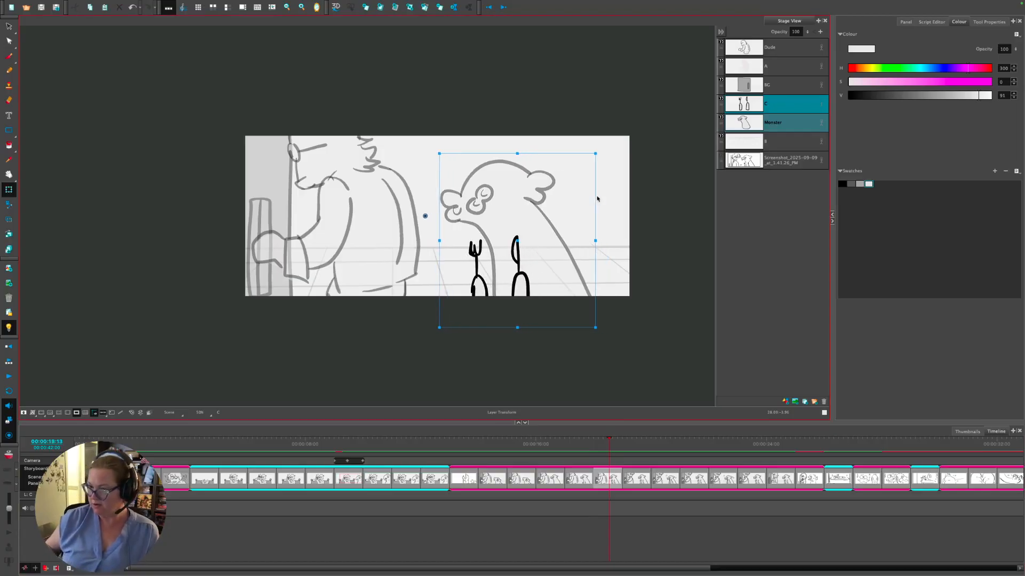
key(Right)
key(Left)
key(Left)
key(Left)
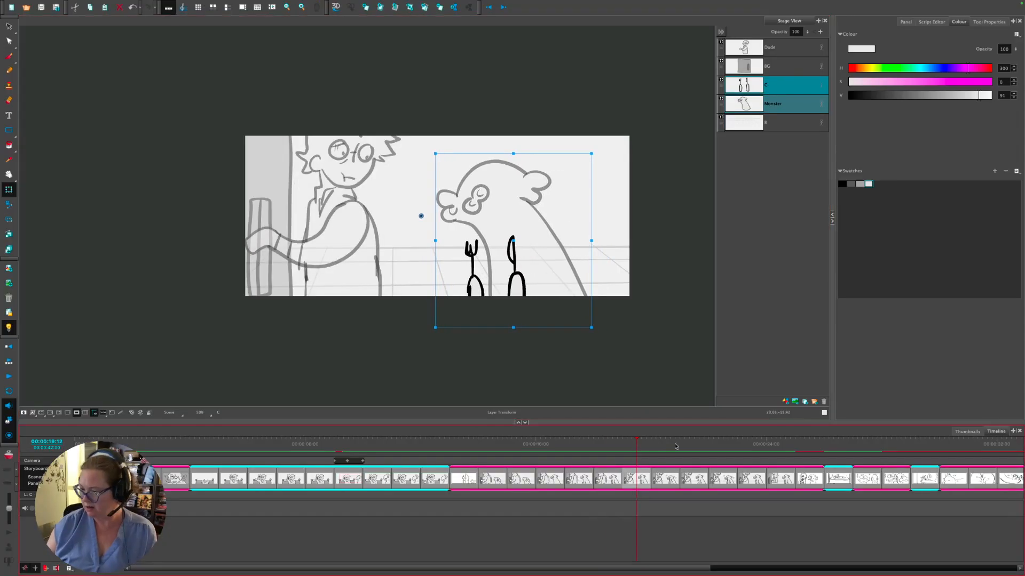
key(Right)
key(Left)
key(Left)
key(Left)
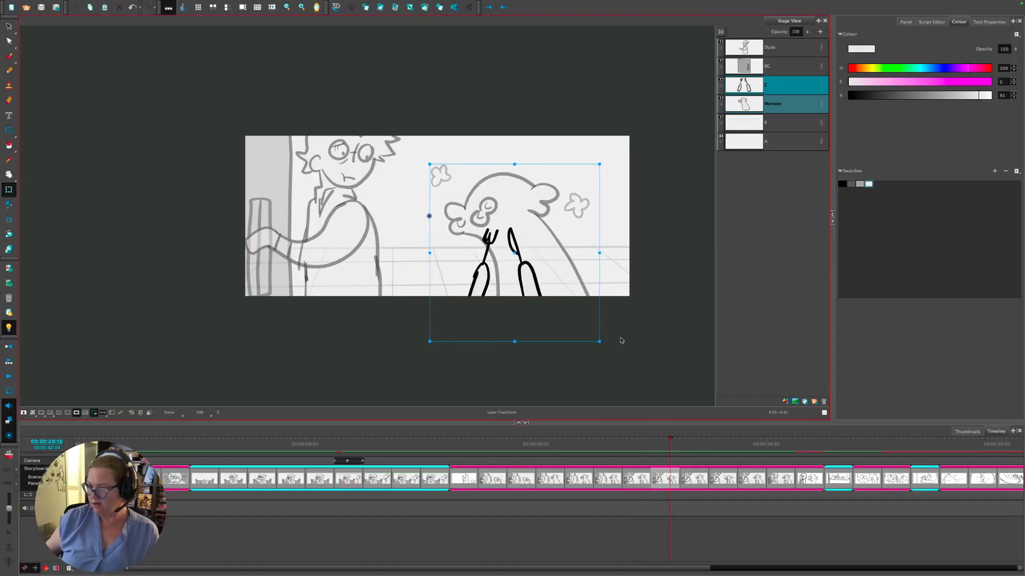
key(Right)
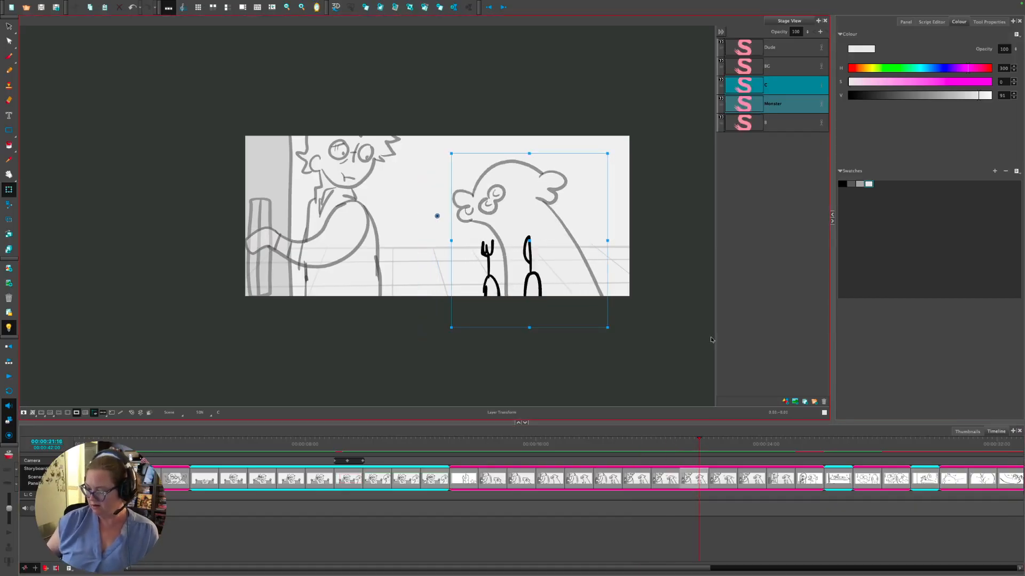
key(Left)
key(Left)
key(Left)
key(Left)
- Compare neighbouring panels, then nudge the monster and cutlery left in the flowers panel
key(Left)
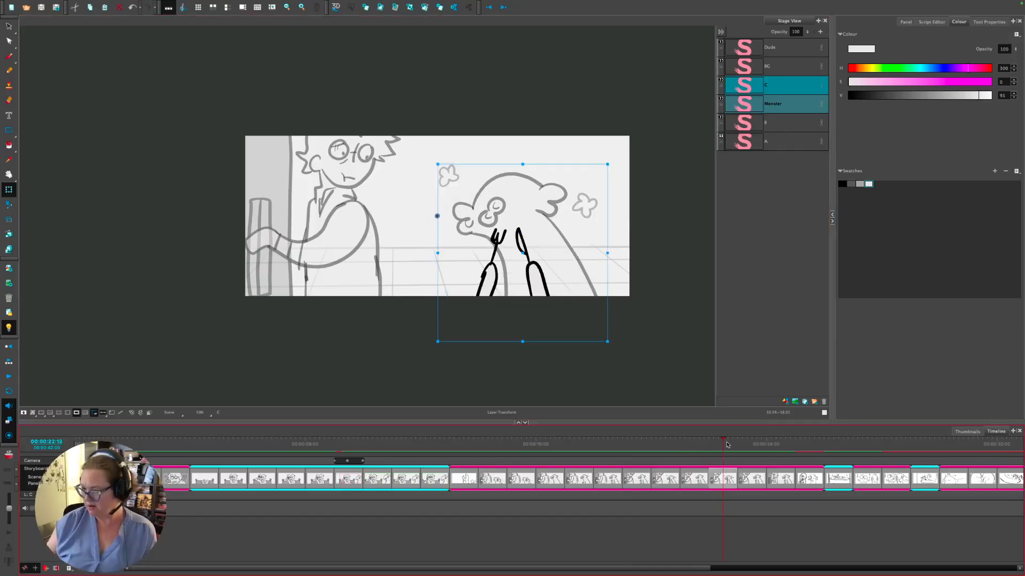
key(Right)
key(Left)
key(Right)
key(Left)
key(Right)
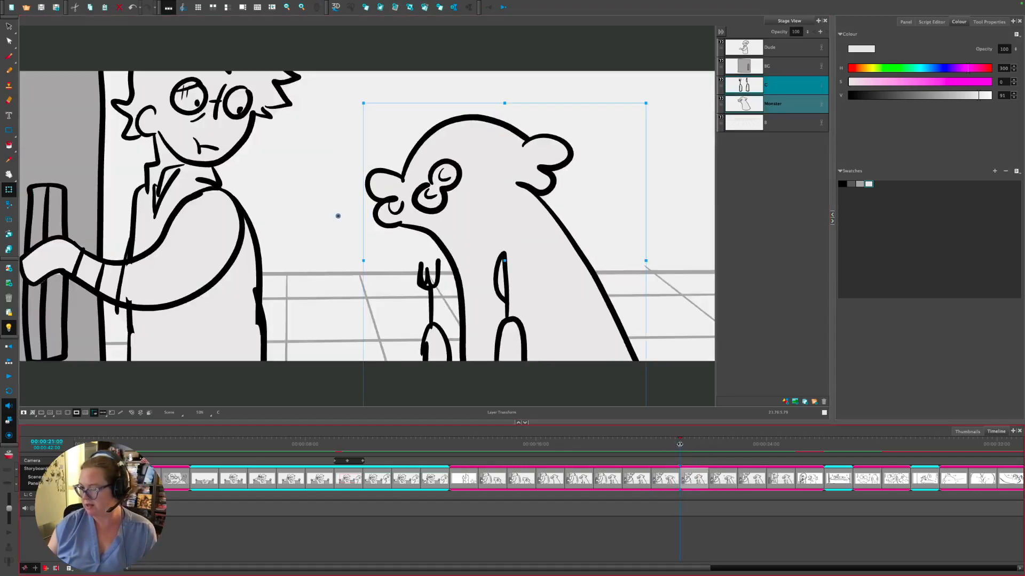
click(708, 440)
drag(708, 441, 726, 441)
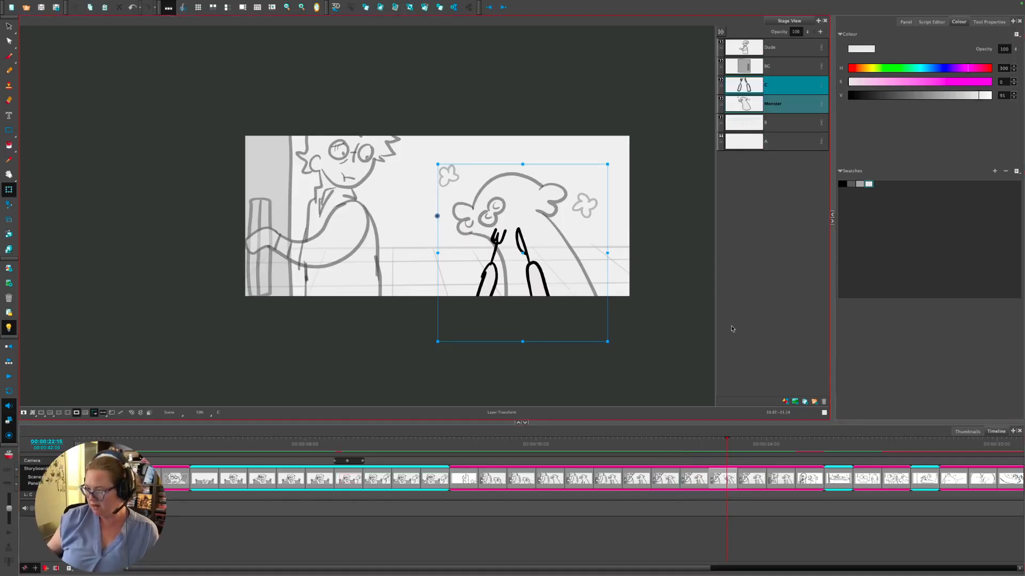
key(Left)
key(Left)
key(Left)
key(Left)
key(Left)
key(Left)
key(Left)
key(Left)
key(Left)
key(Left)
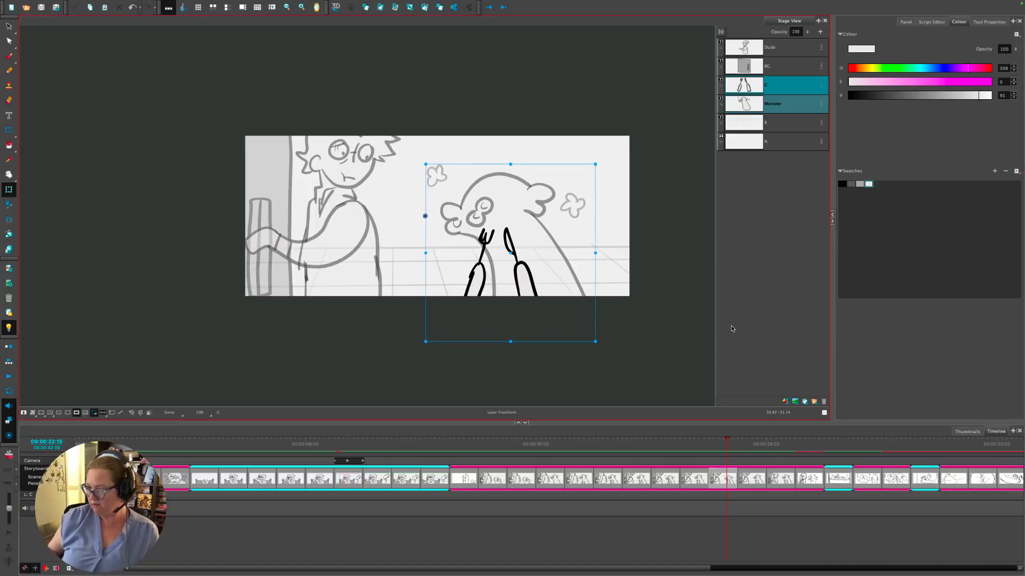
- Nudge the monster and cutlery left in the following two panels as well
click(754, 441)
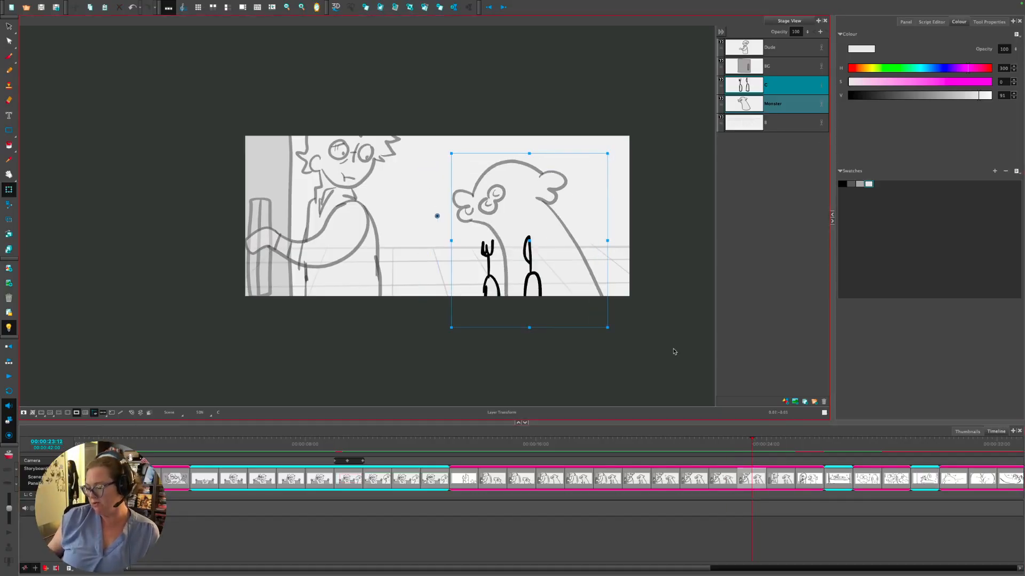
key(Left)
key(Left)
key(Left)
key(Left)
key(Left)
key(Left)
key(Left)
key(Left)
key(Left)
key(Left)
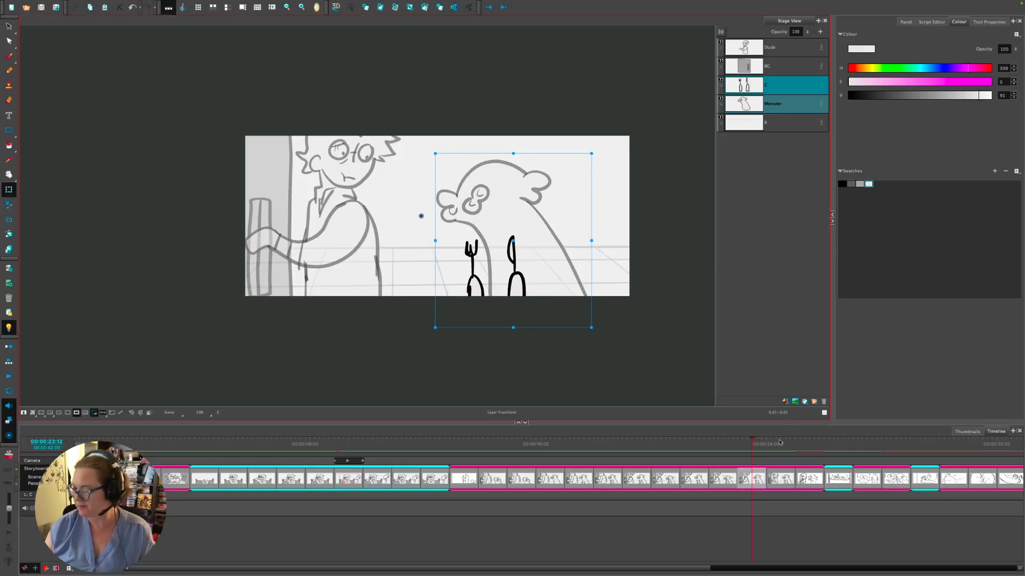
click(779, 442)
key(Left)
key(Left)
key(Left)
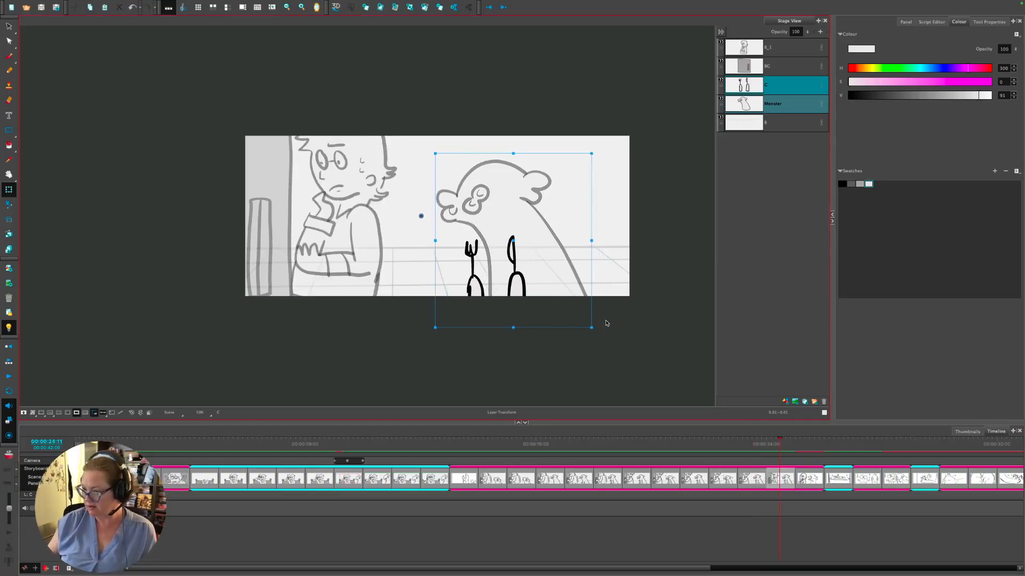
click(809, 441)
click(814, 478)
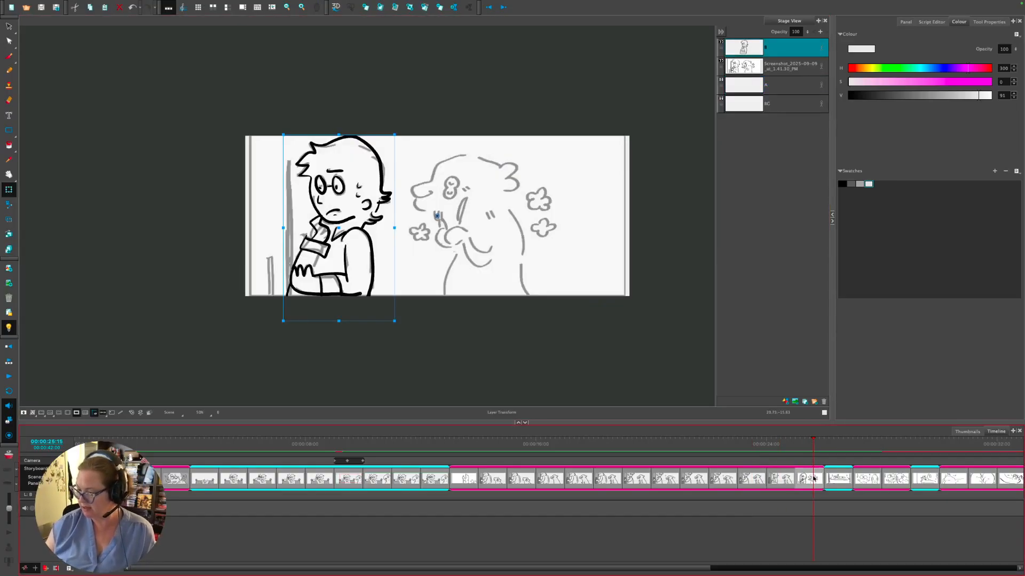
- Delete the rough crossed-arms panel and scrub back to the vault-handle close-up
key(Delete)
mouse_move(794, 444)
mouse_down()
mouse_move(592, 475)
mouse_move(504, 476)
mouse_move(779, 473)
mouse_move(653, 479)
mouse_move(688, 467)
mouse_up()
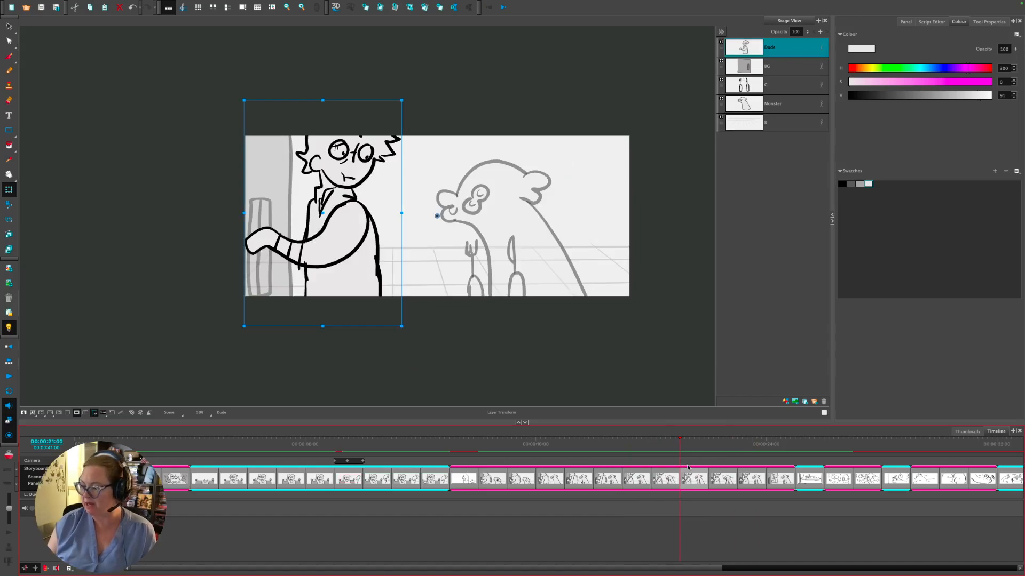
drag(468, 443, 491, 440)
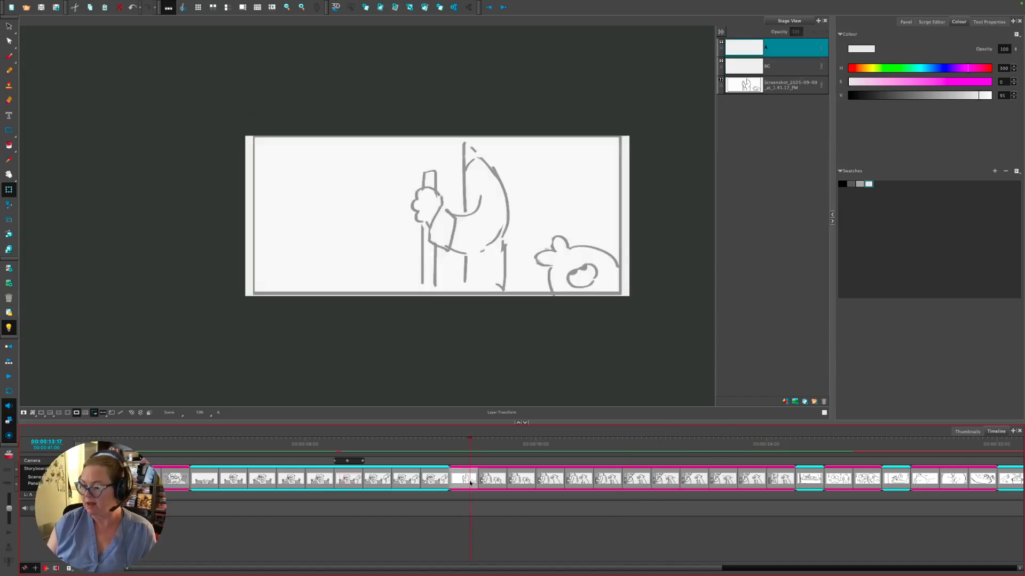